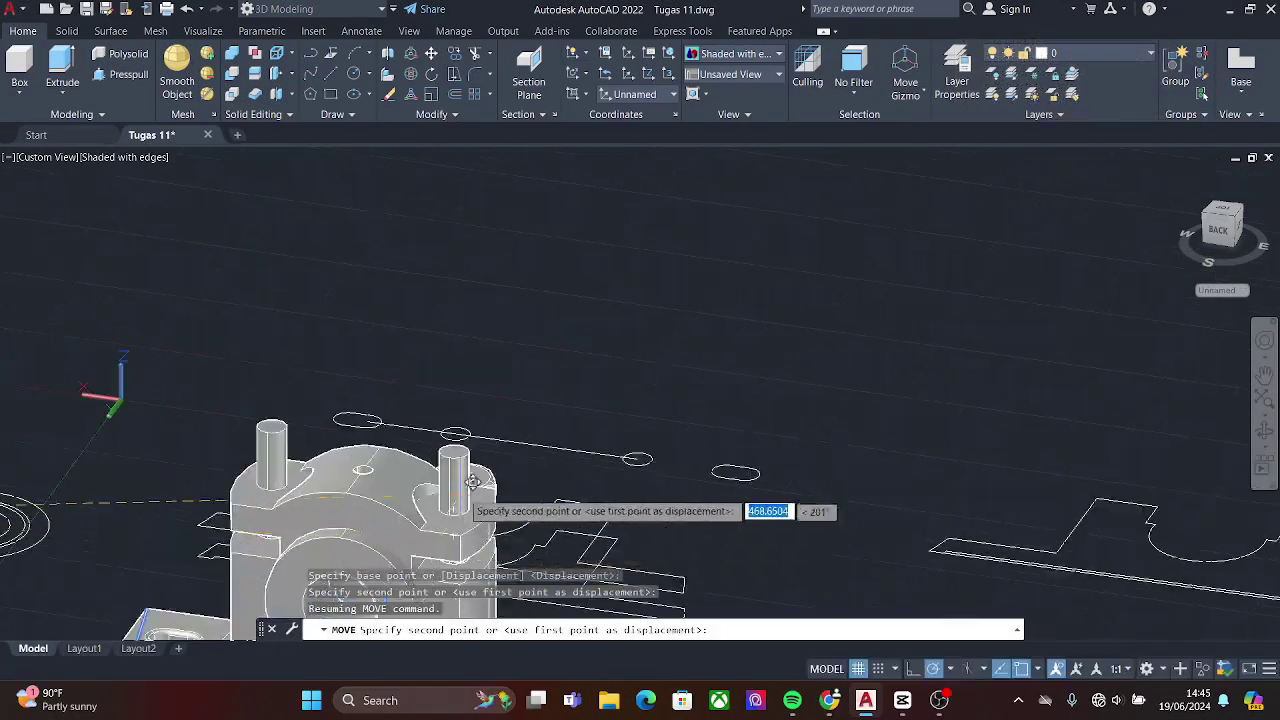
- Move the first hex nut onto the pillow block with the M command
click(230, 520)
text(m)
key(Return)
scroll(210, 522, up, 5)
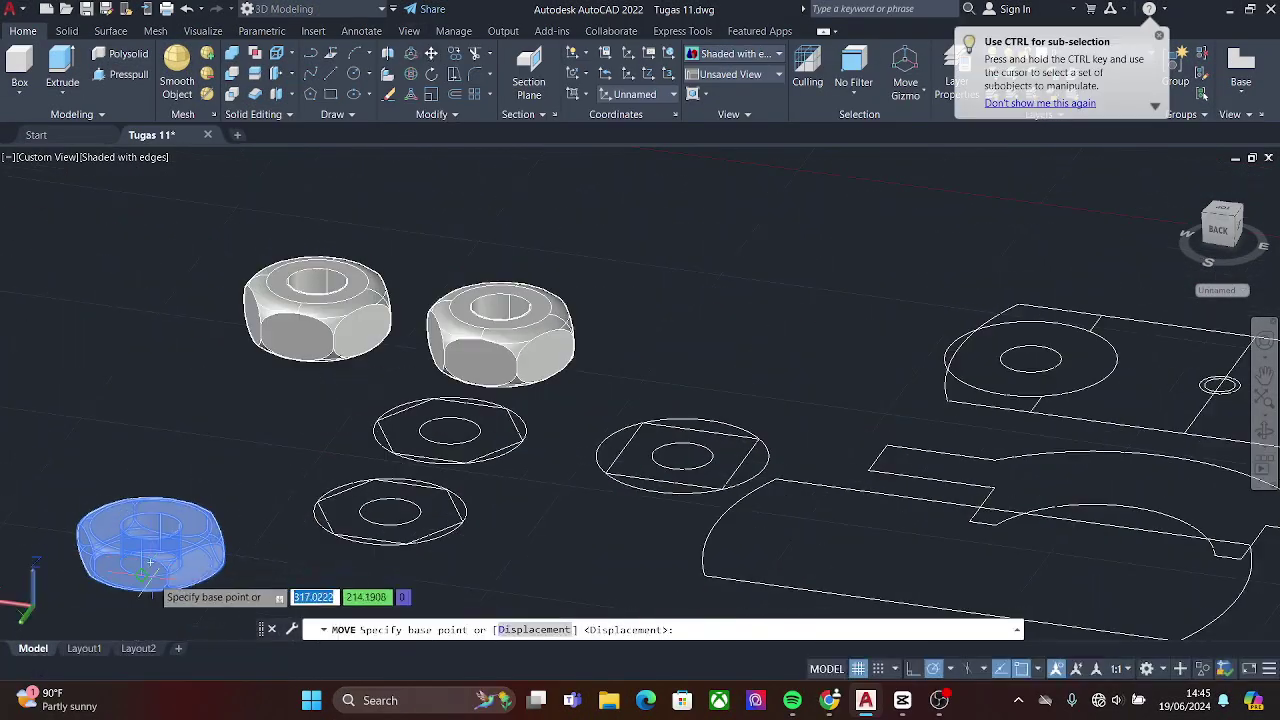
click(210, 525)
scroll(210, 522, down, 5)
click(790, 462)
- Move the top-left nut so it sits on top of a cap bolt stud
click(90, 390)
text(m)
key(Return)
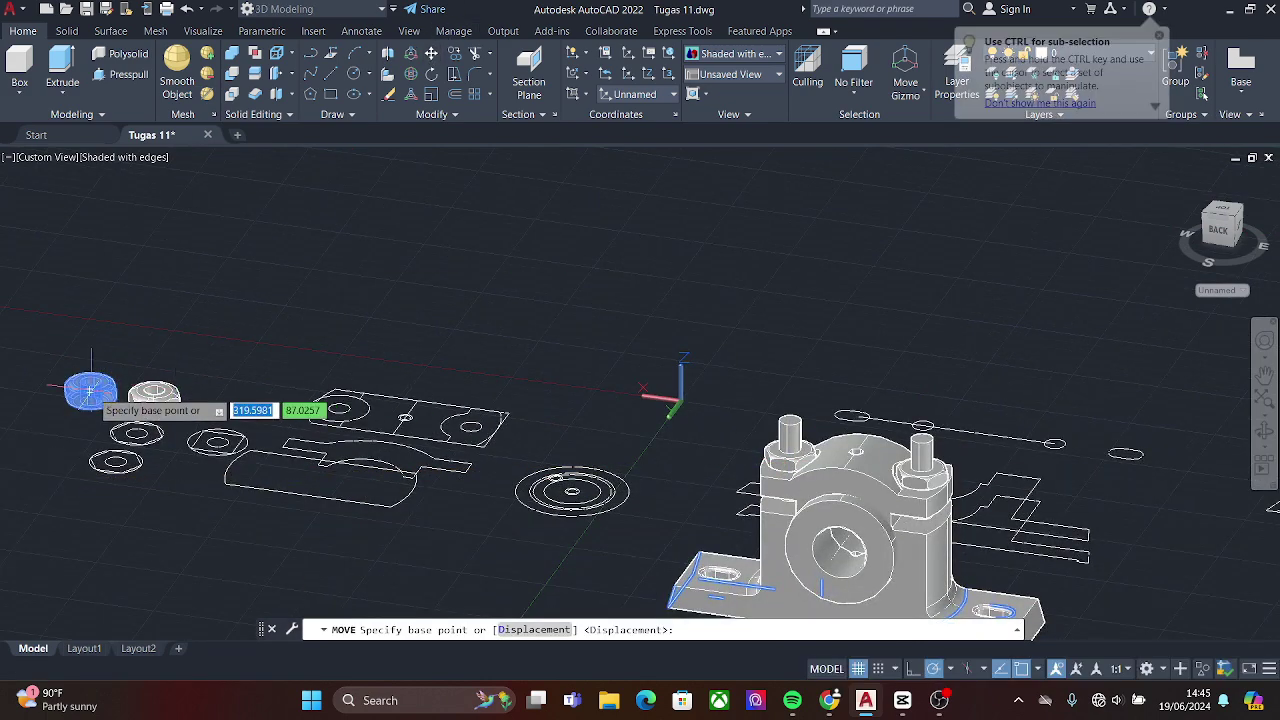
scroll(89, 395, up, 3)
click(89, 395)
scroll(610, 467, up, 2)
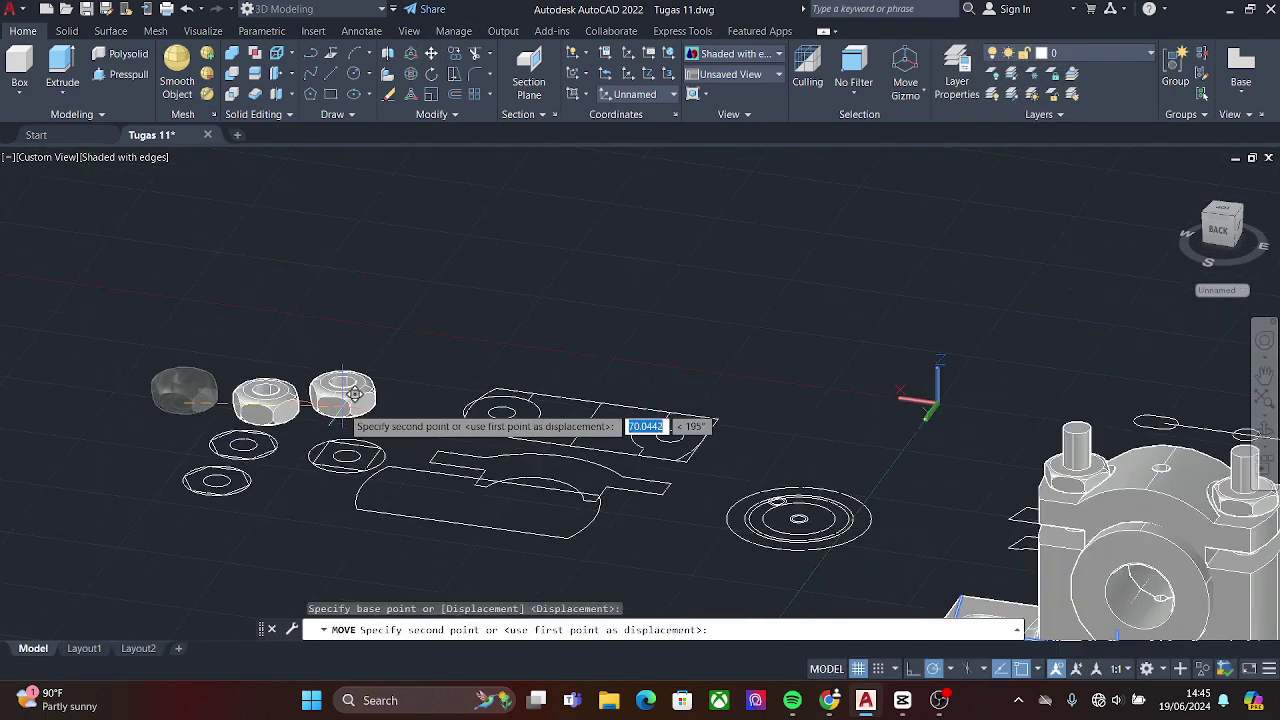
scroll(610, 467, up, 3)
scroll(610, 467, up, 2)
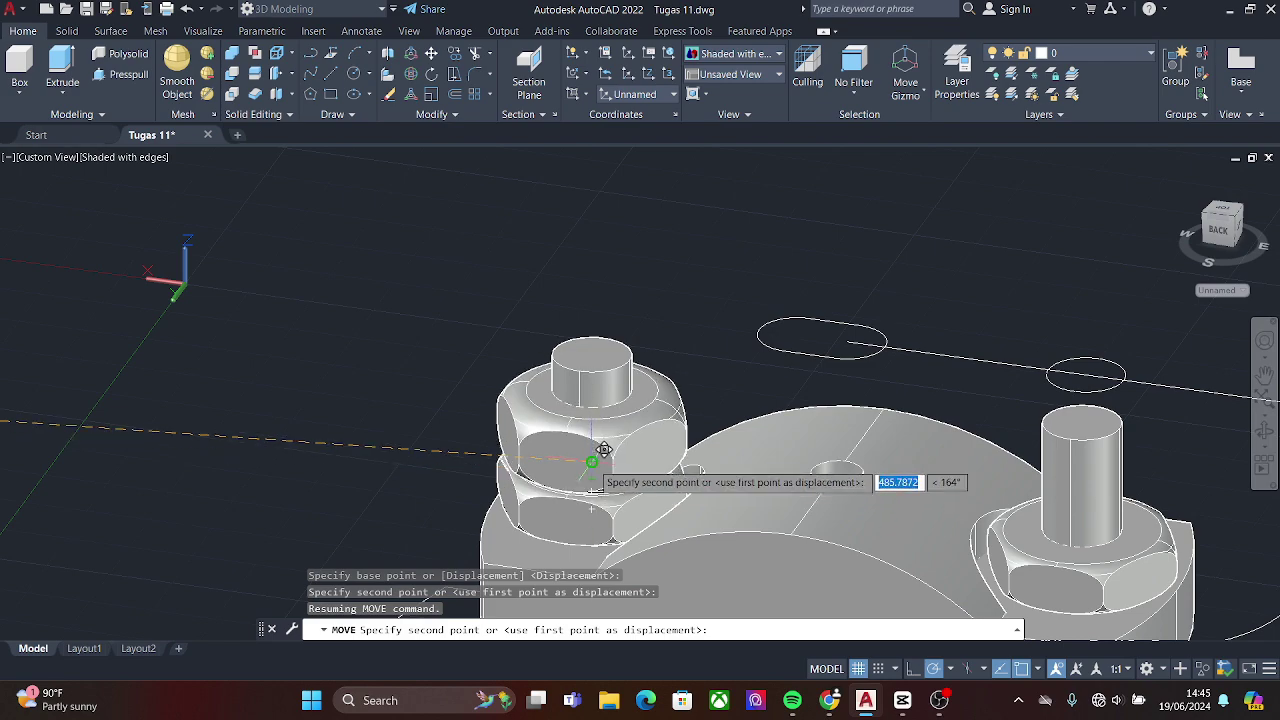
scroll(600, 460, down, 2)
scroll(584, 507, up, 2)
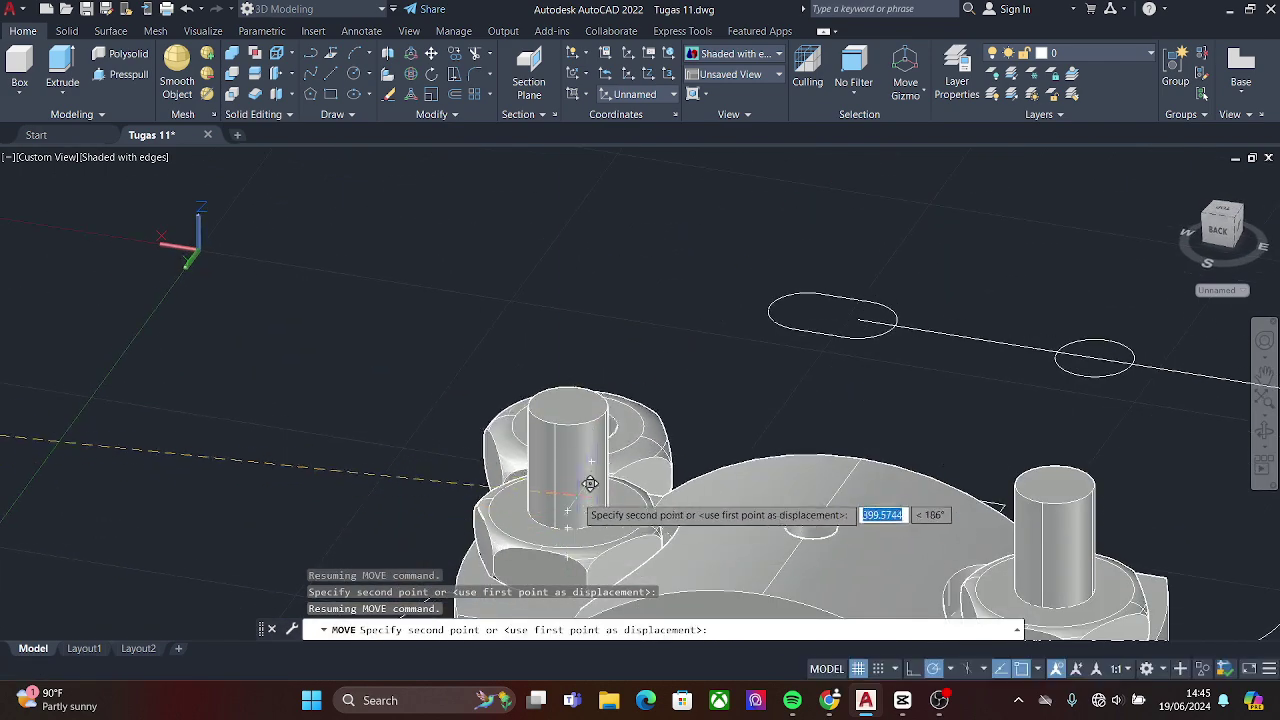
click(582, 482)
scroll(680, 490, down, 3)
- Move the next nut onto the other bolt stud
click(80, 408)
key(Return)
scroll(95, 420, up, 2)
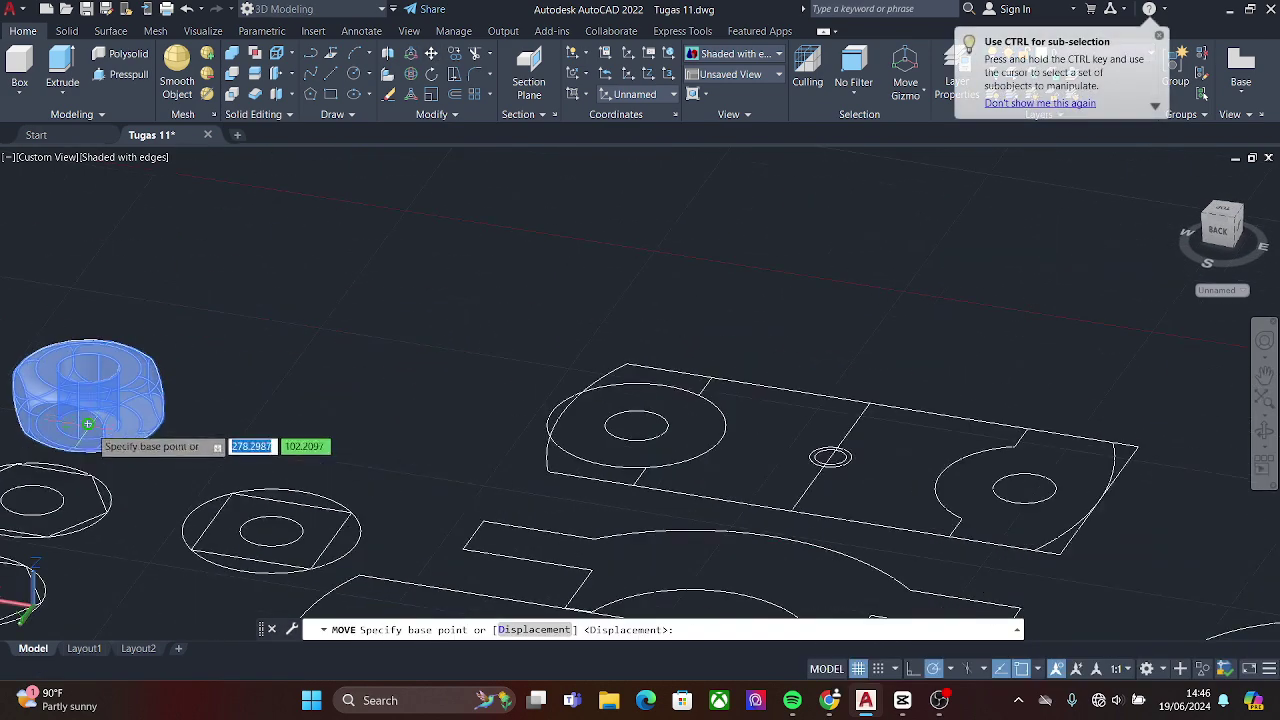
click(95, 415)
scroll(955, 430, up, 2)
scroll(955, 430, down, 2)
click(855, 458)
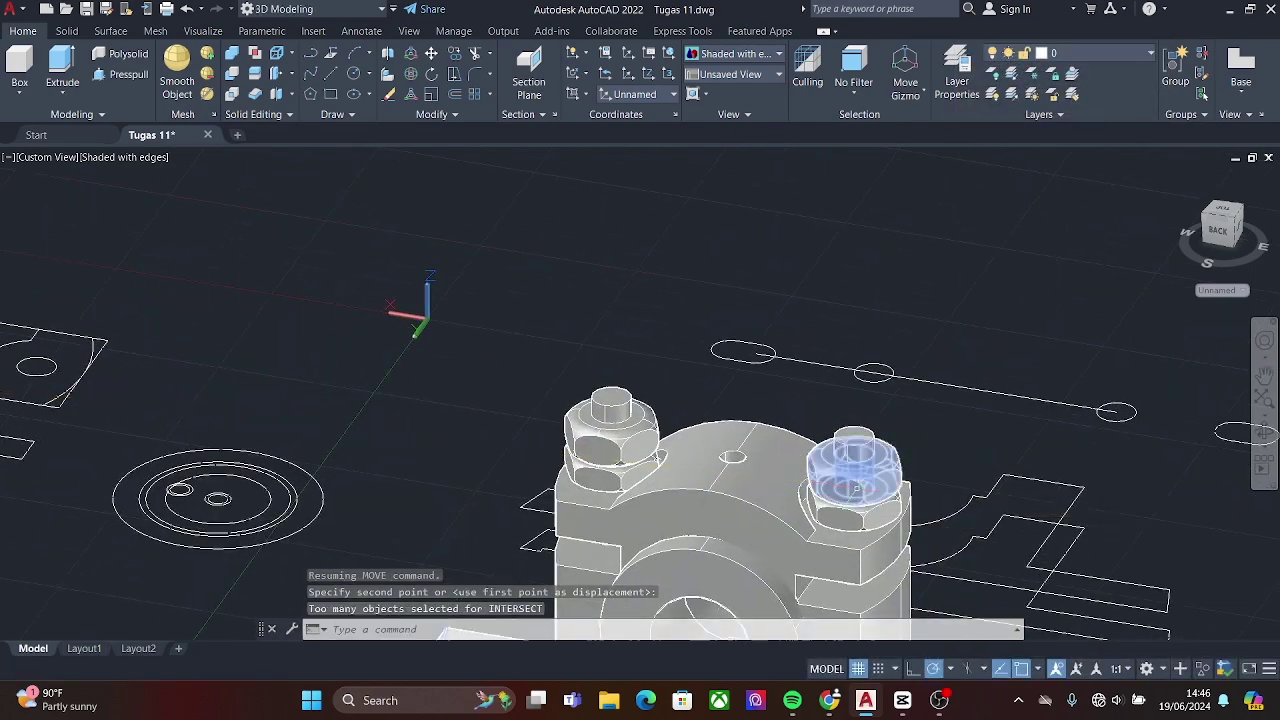
scroll(870, 440, down, 2)
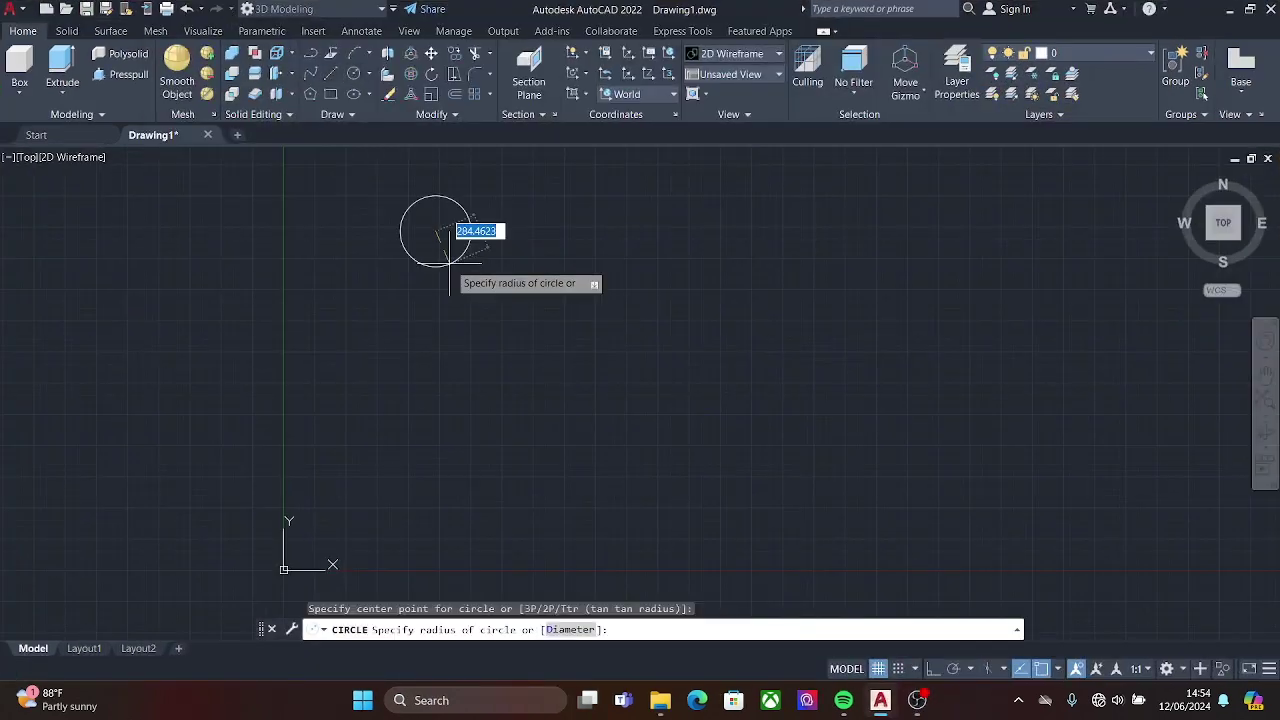
- Draw two radius-6 circles, the second placed below the first
text(6)
key(Return)
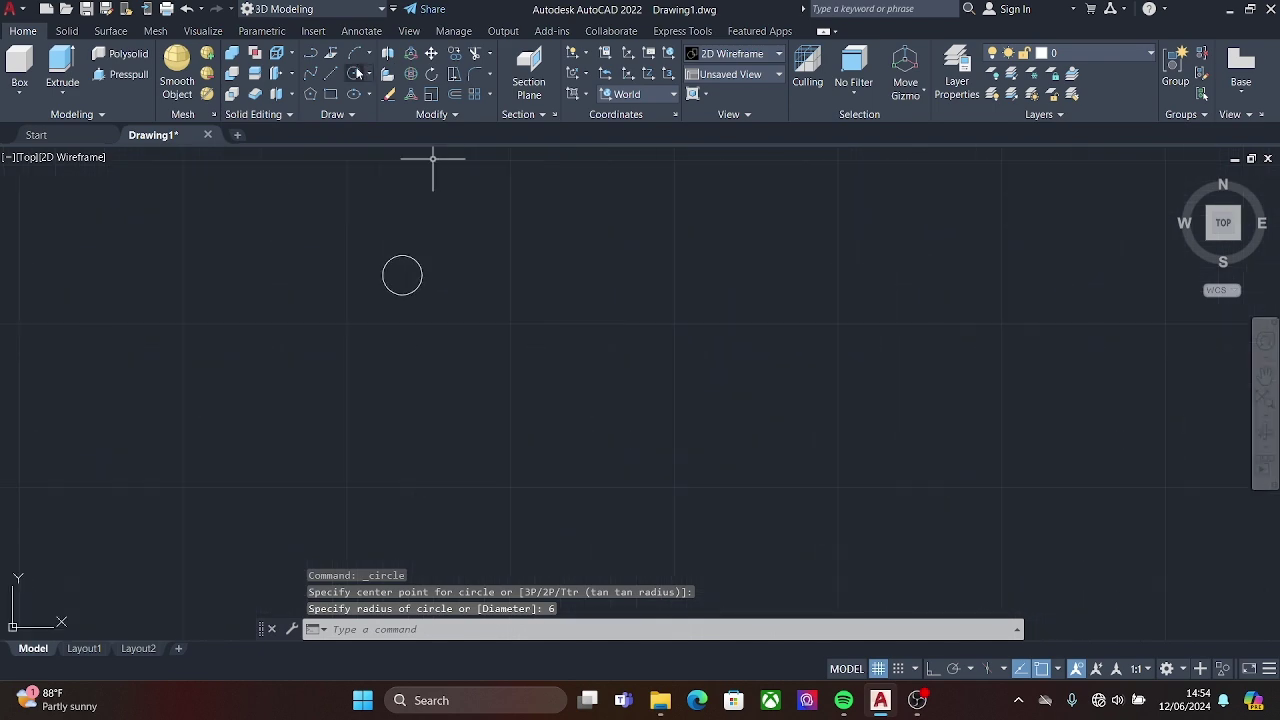
key(Return)
click(402, 401)
key(Return)
- Draw a six-sided radius-13 polygon circumscribed about the upper circle
click(310, 94)
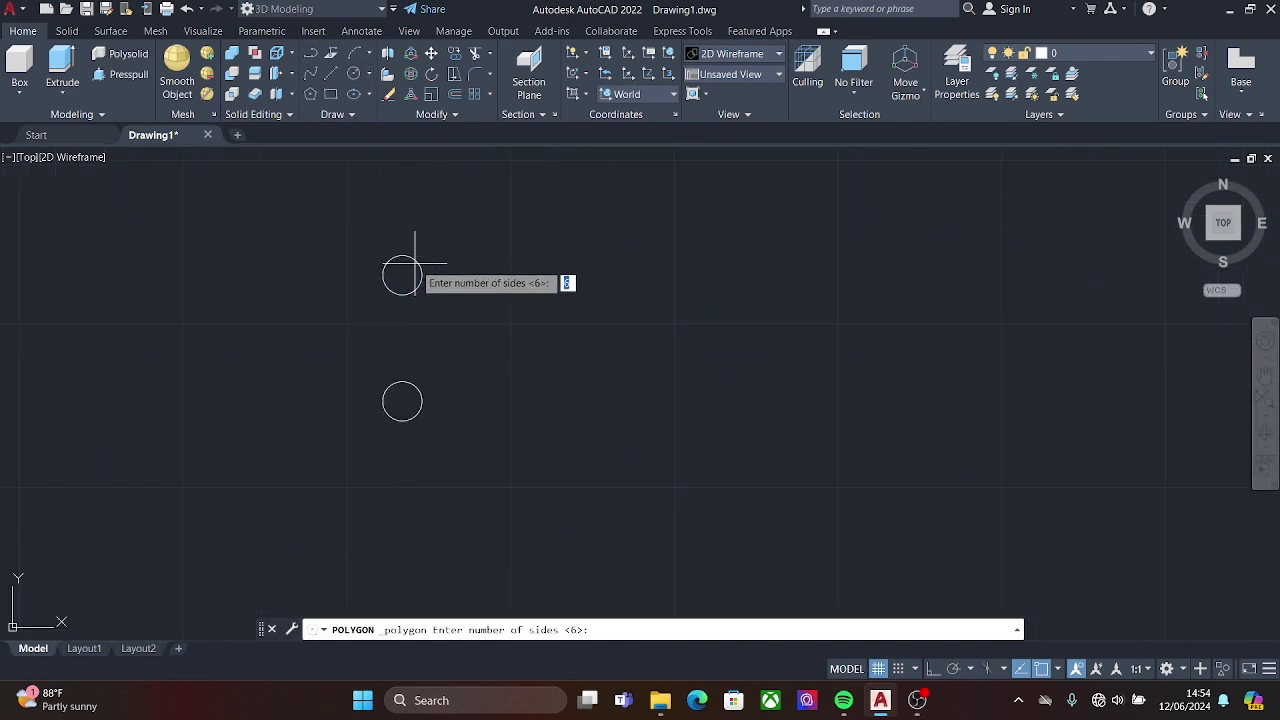
key(Return)
click(402, 276)
text(C)
key(Return)
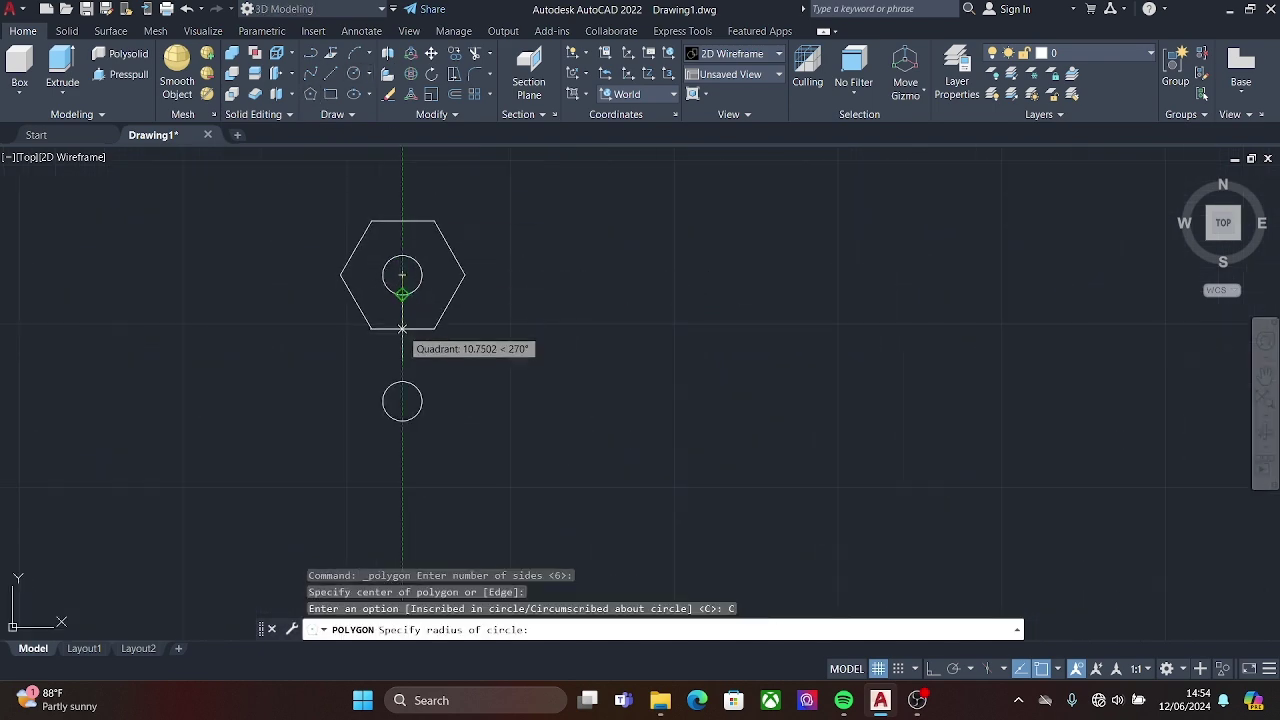
text(13)
key(Return)
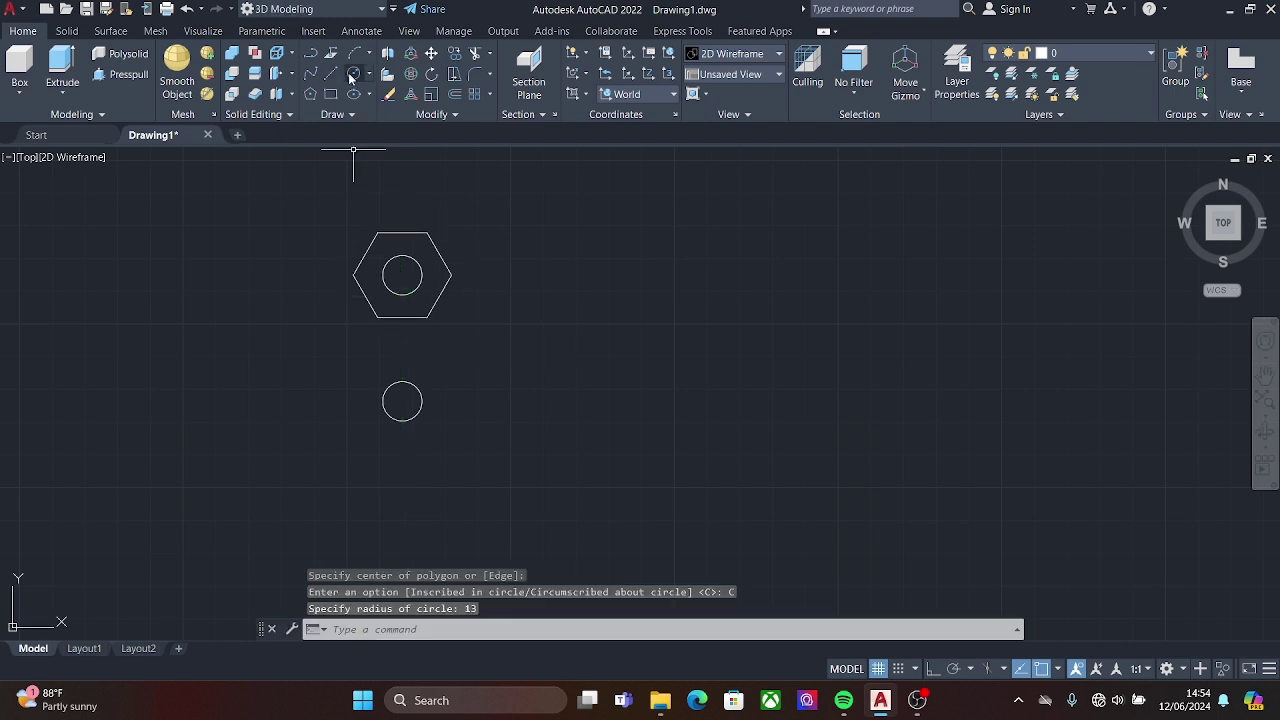
click(353, 73)
- Draw a matching circumscribed radius-13 hexagon centred on the lower circle
click(310, 94)
key(Return)
click(402, 401)
text(C)
key(Return)
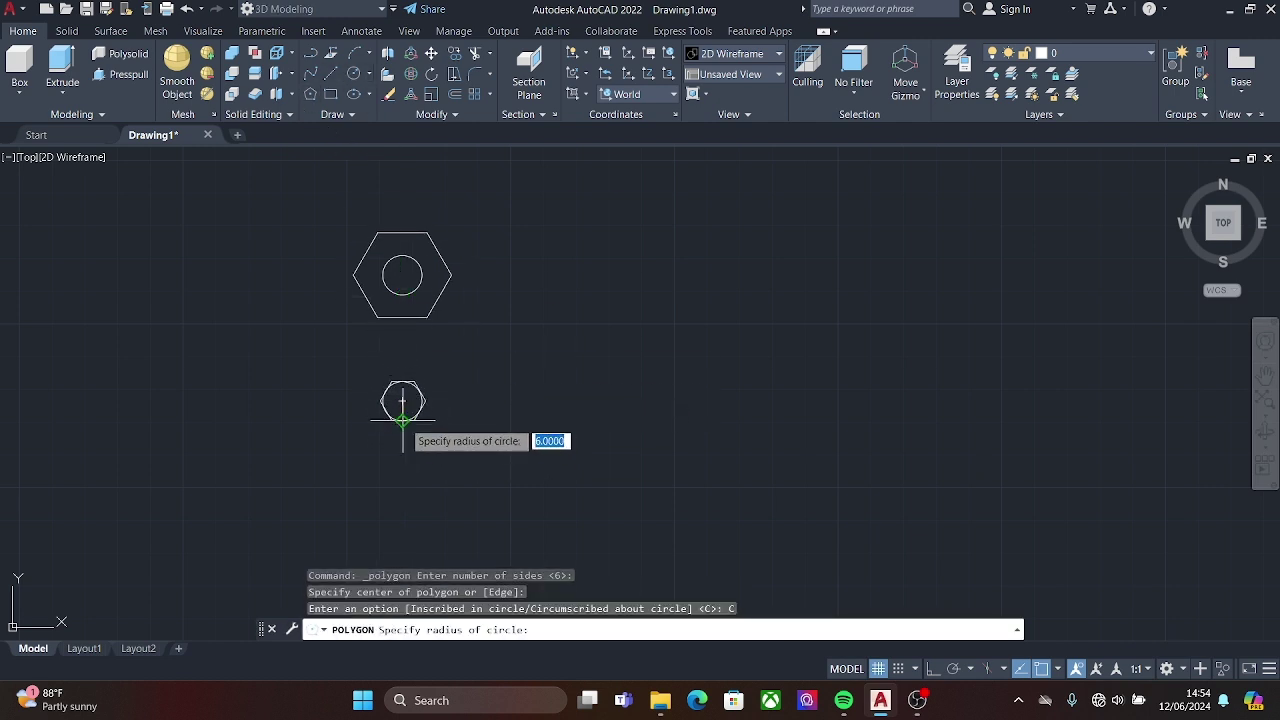
key(Return)
- Add circles through both hexagons' corners and orbit to a 3D view
click(353, 73)
click(402, 276)
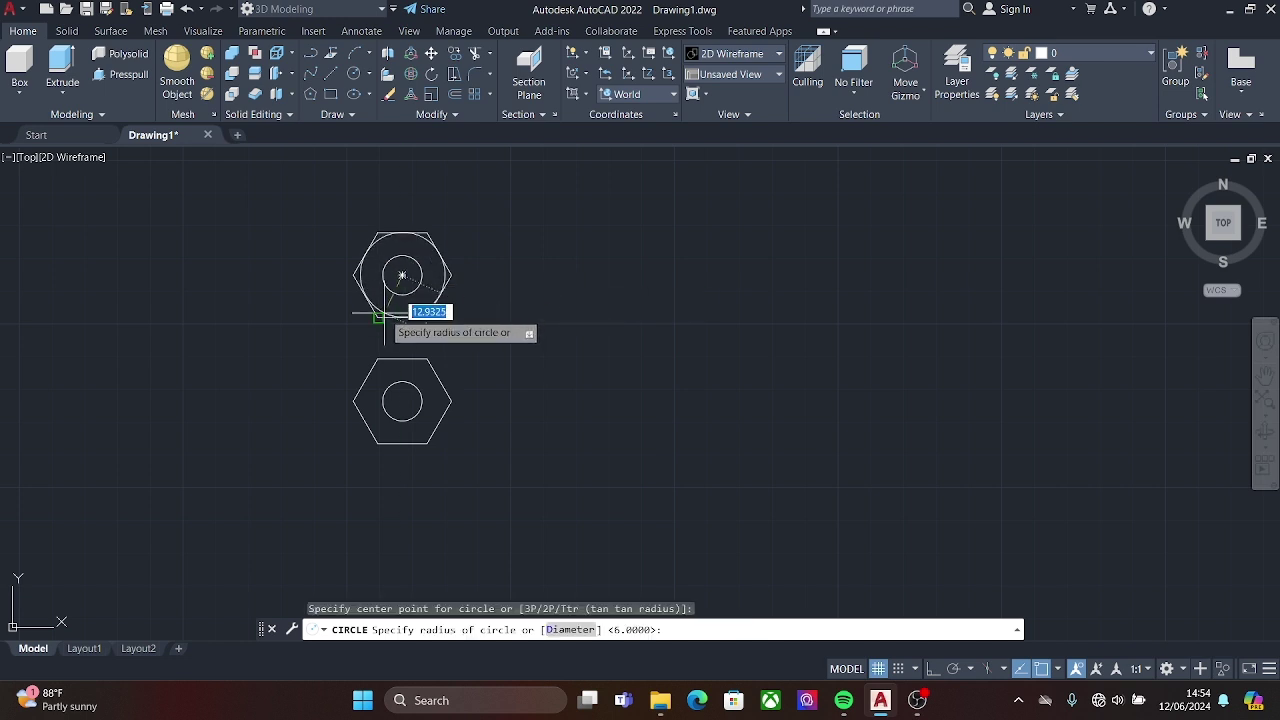
click(378, 234)
click(353, 73)
click(402, 401)
click(451, 401)
scroll(459, 391, down, 2)
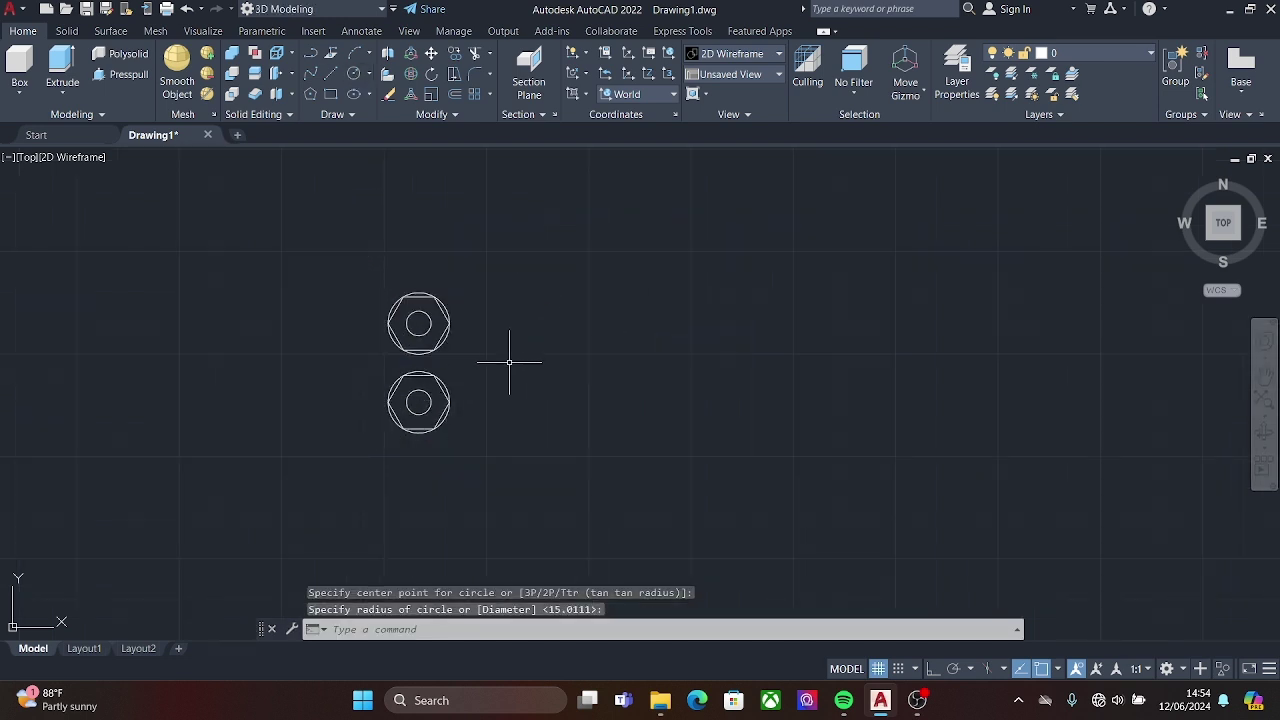
shift+middle_drag(628, 286, 577, 229)
- Presspull both nut profile areas to a height of 12
click(122, 74)
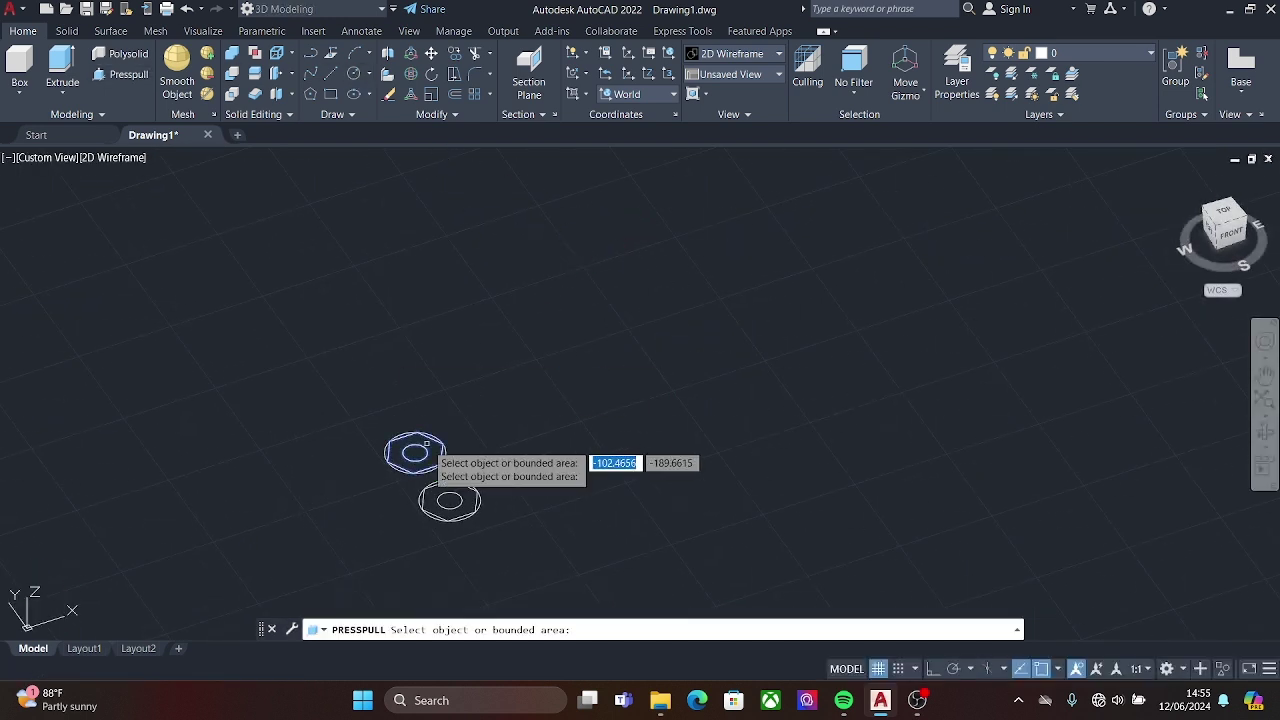
click(426, 446)
click(430, 416)
click(468, 498)
scroll(469, 472, up, 4)
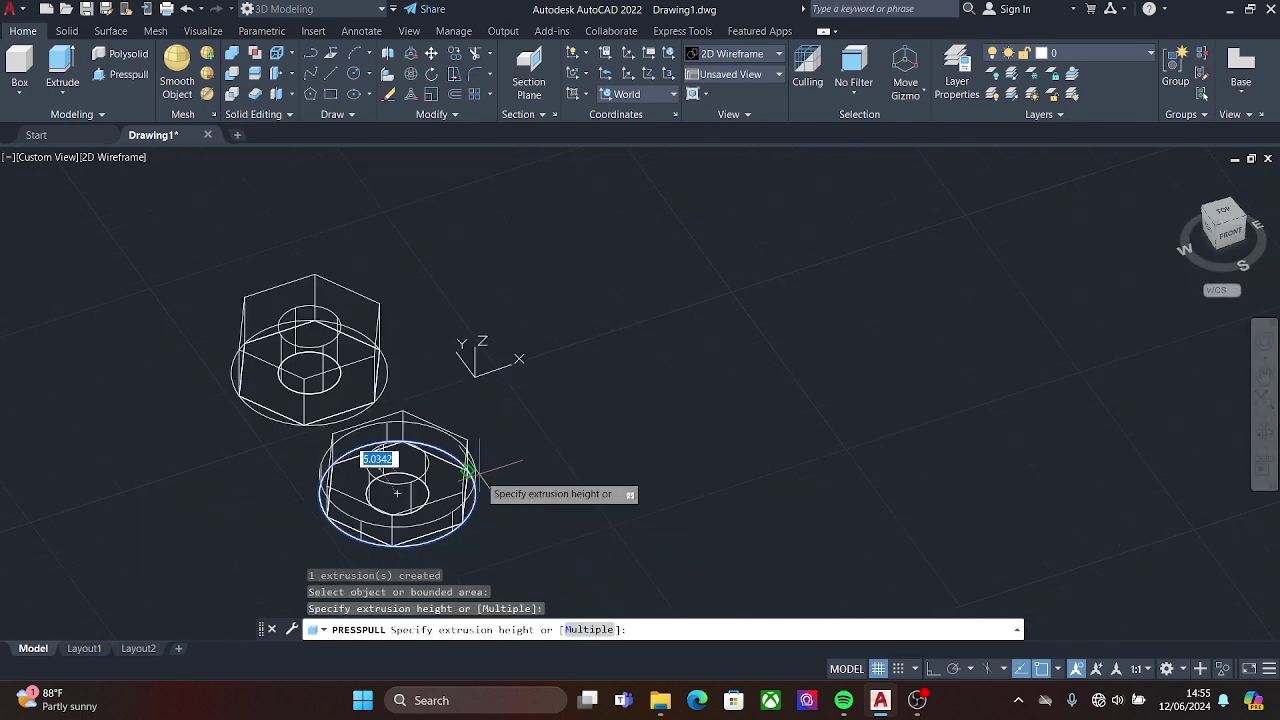
text(12)
key(Return)
click(386, 340)
text(12)
key(Return)
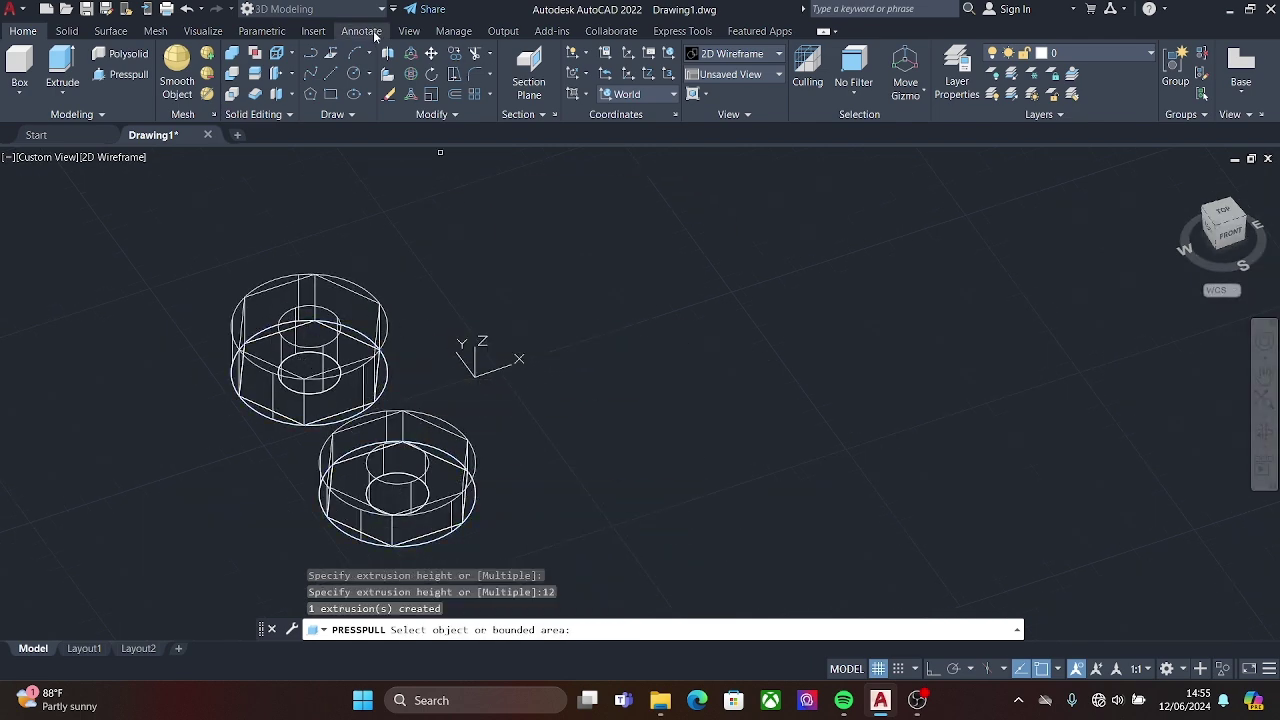
- Fillet the outer rim edges of both nuts with radius 5
click(67, 31)
click(597, 62)
click(394, 331)
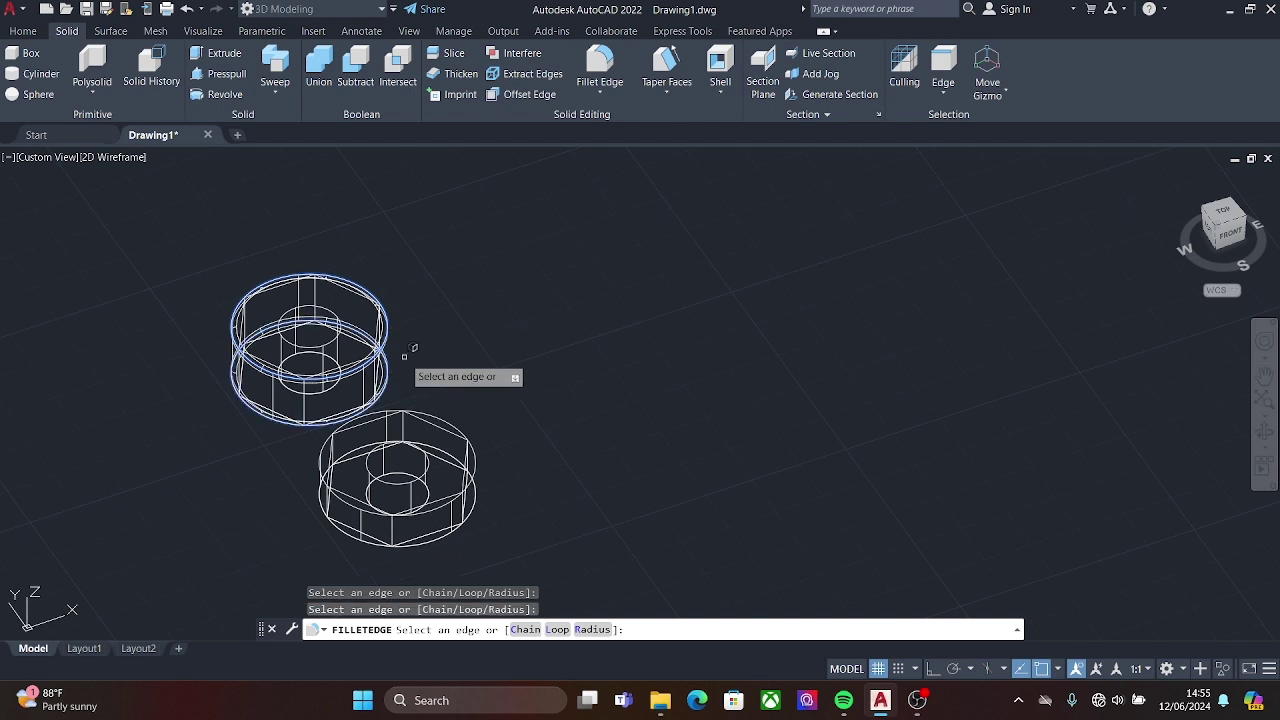
text(r1)
key(Return)
key(Return)
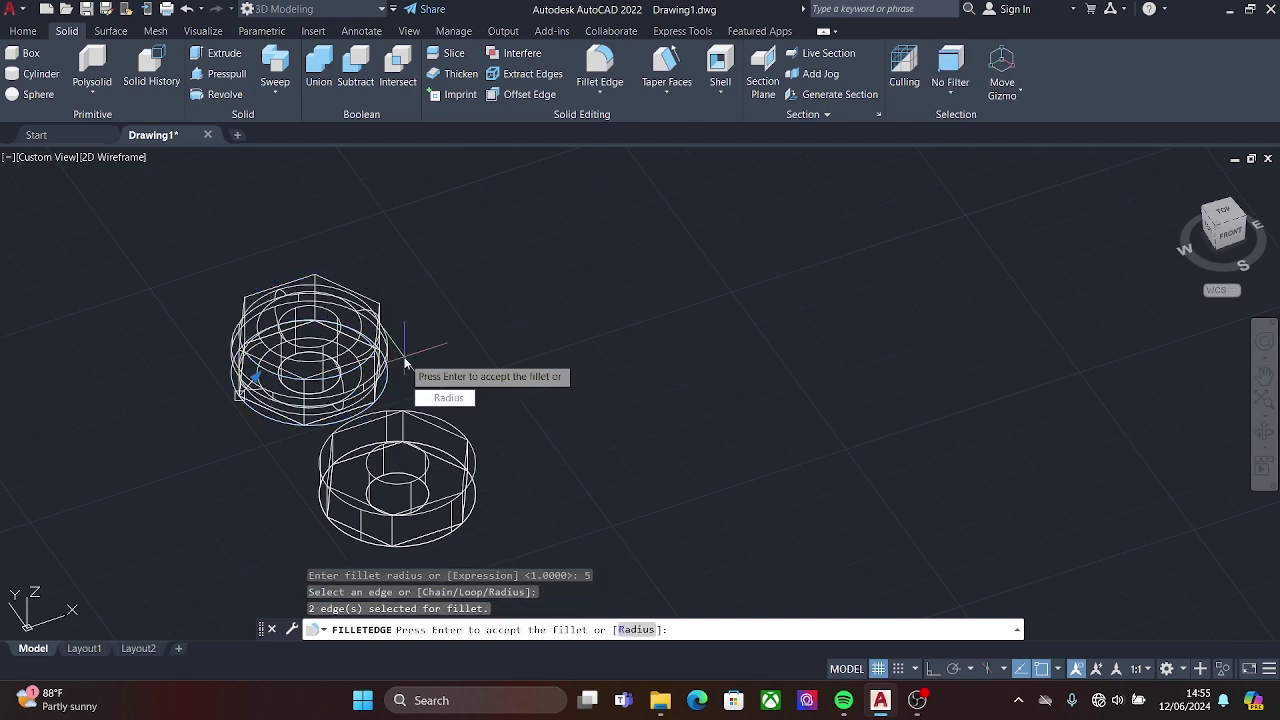
key(Return)
key(Return)
key(Return)
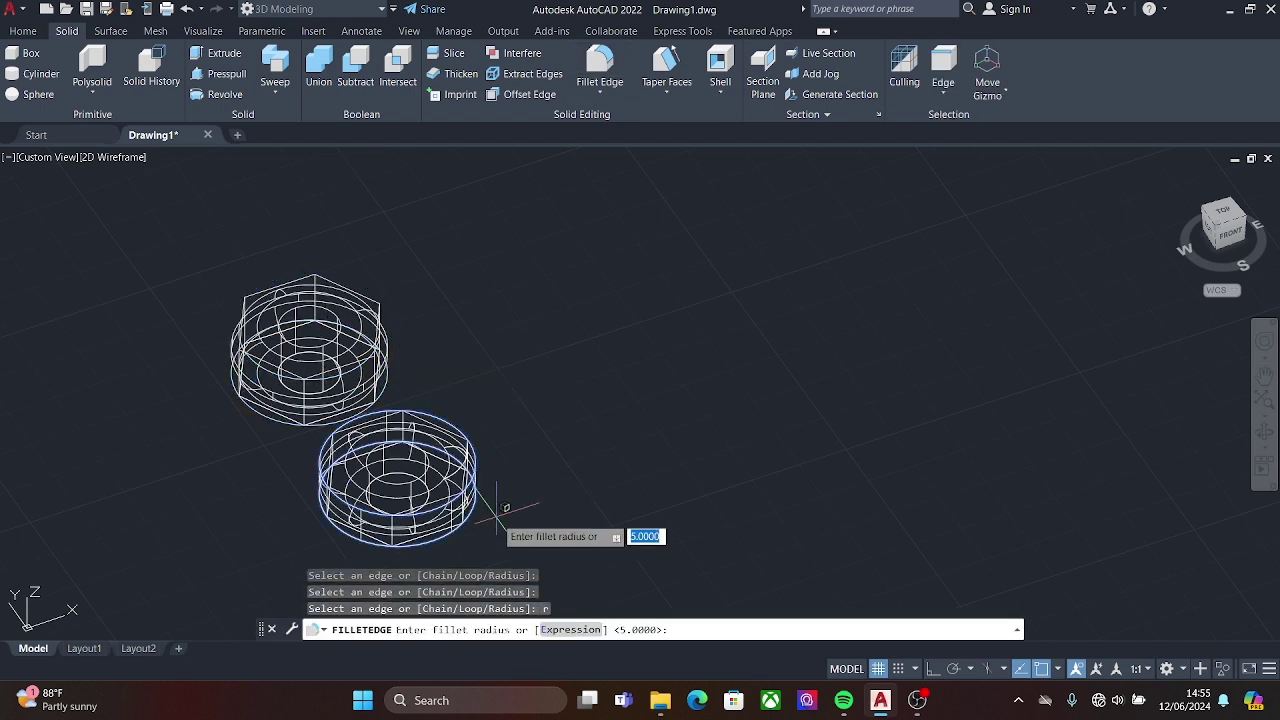
key(Return)
key(Return)
key(Return)
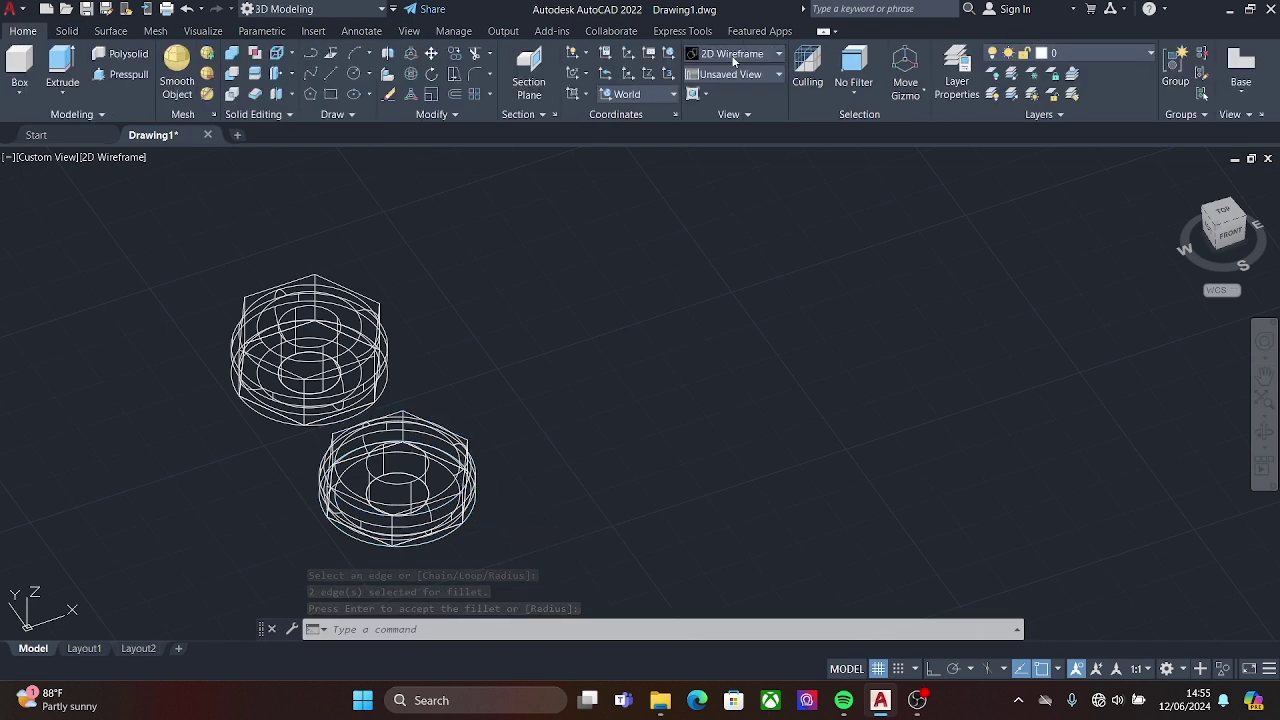
- Switch to Shaded with edges and intersect each nut's rounded ring with its hexagon prism
click(276, 53)
click(400, 480)
click(389, 342)
key(Return)
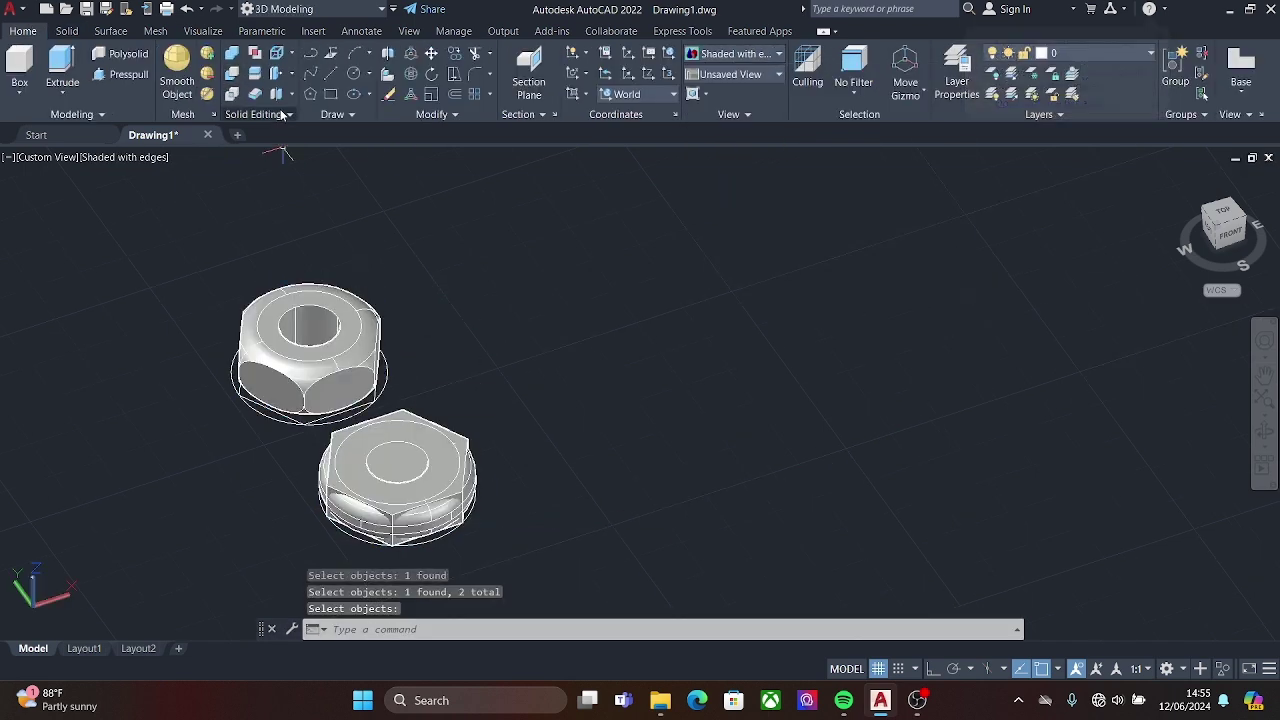
click(276, 53)
click(470, 470)
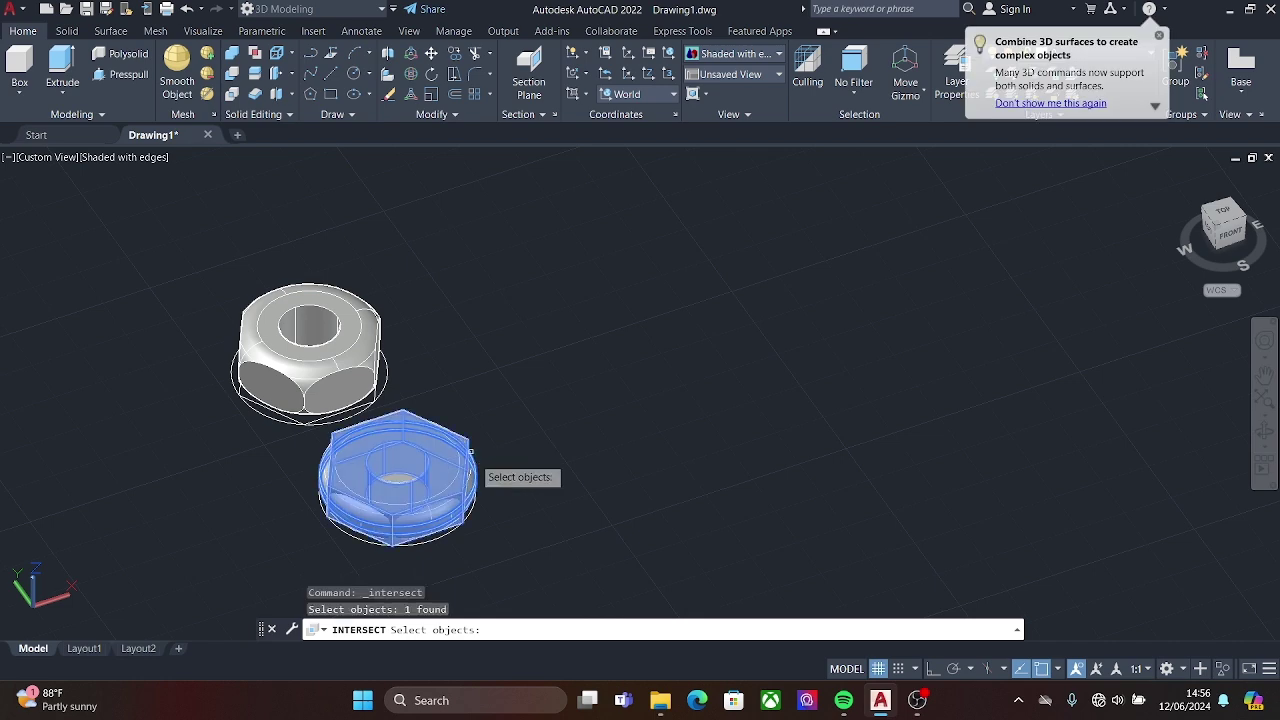
click(478, 490)
key(Return)
- Move the upper nut above its outline and the lower nut below its outline
click(330, 350)
click(288, 328)
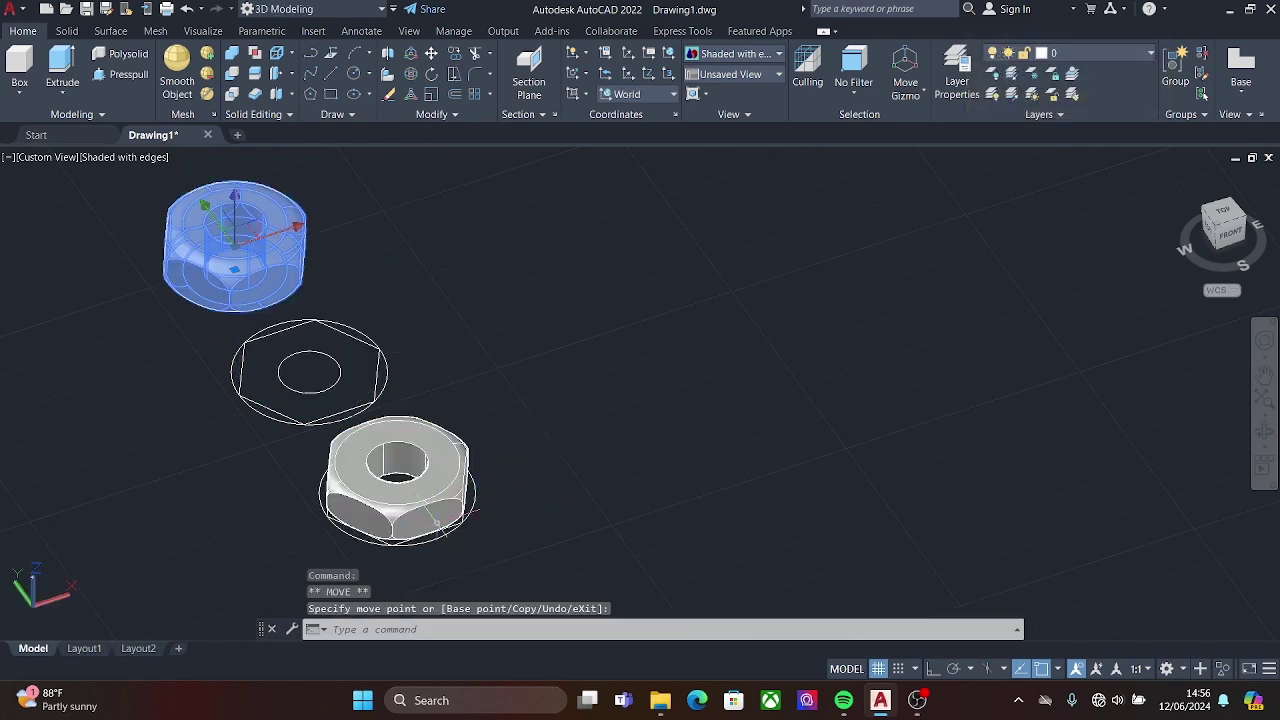
click(214, 222)
click(400, 480)
click(293, 333)
drag(386, 457, 471, 590)
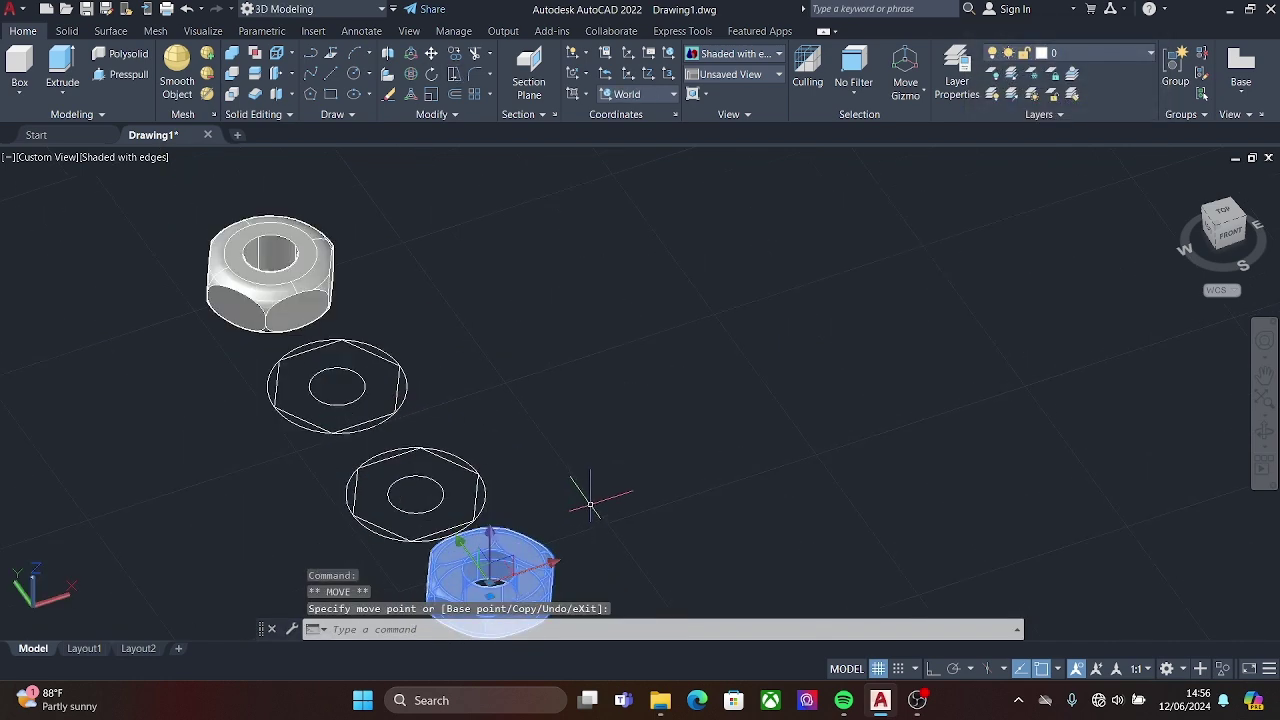
shift+middle_drag(586, 491, 630, 478)
key(Escape)
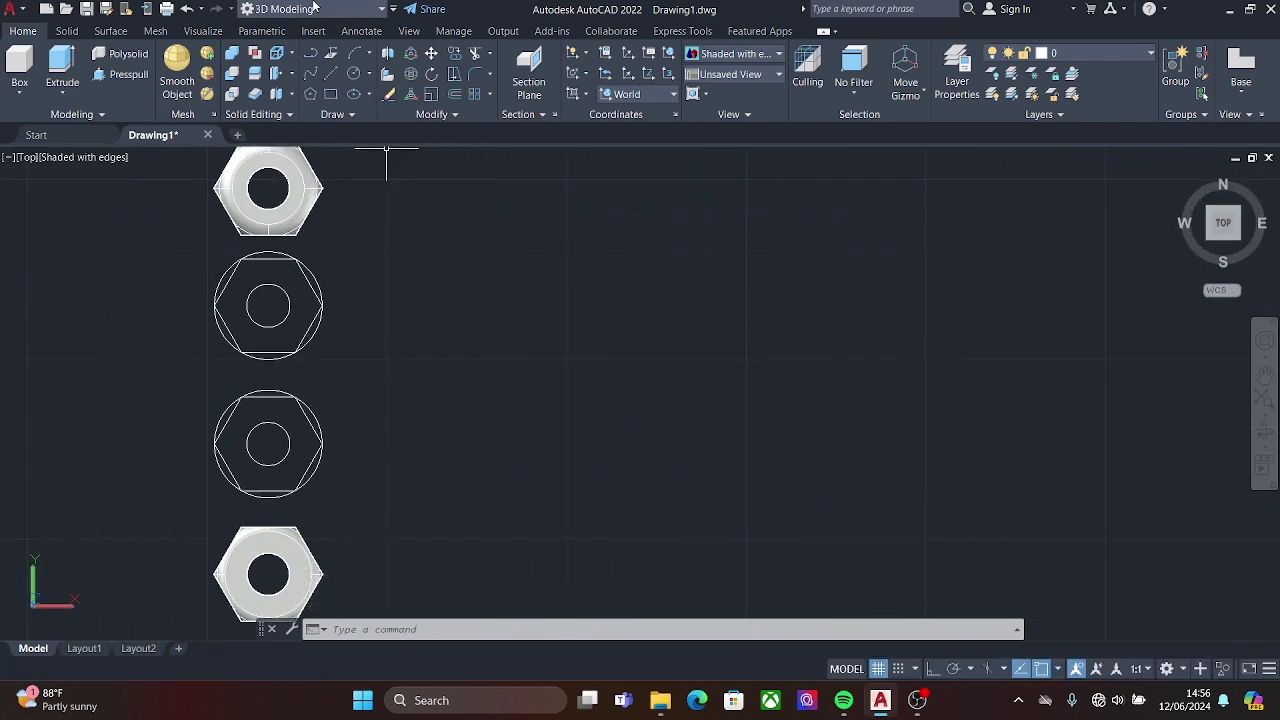
- Sketch a 24-unit square with a radius-6 centre circle and an outer circle enclosing it
click(331, 94)
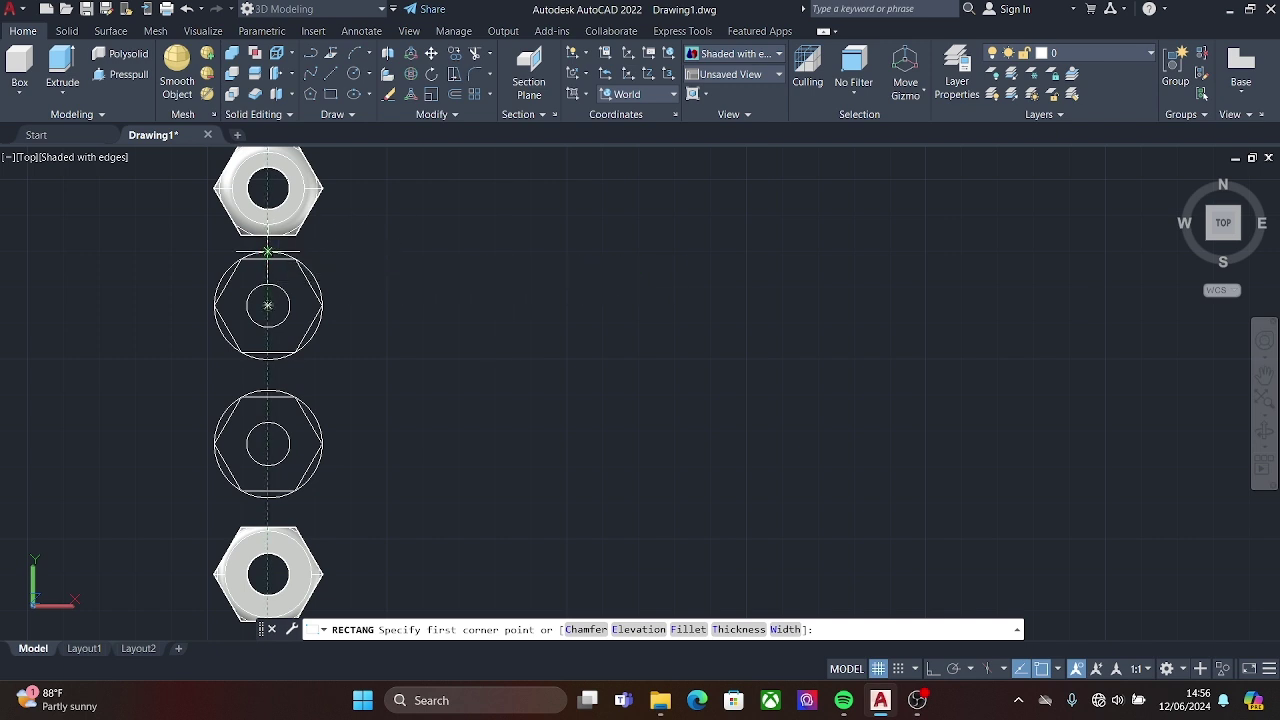
click(395, 252)
key(Tab)
text(24)
key(Return)
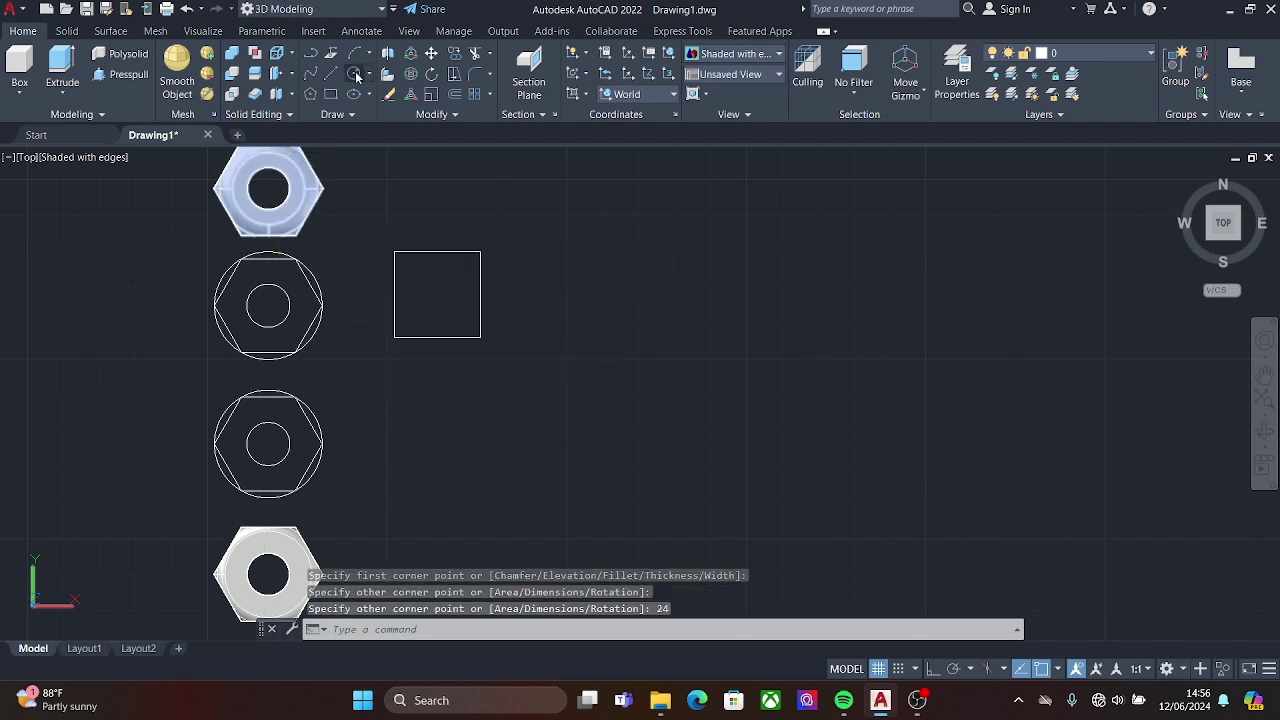
click(353, 73)
click(437, 295)
text(6)
key(Return)
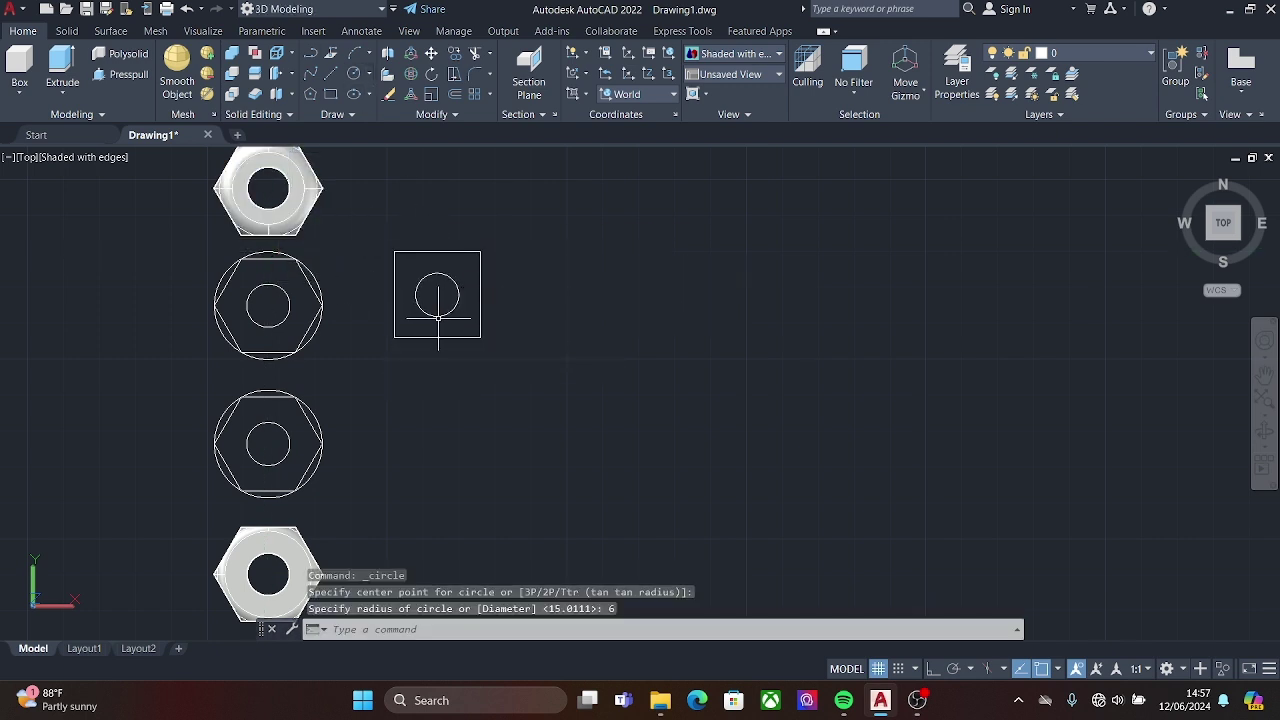
click(353, 73)
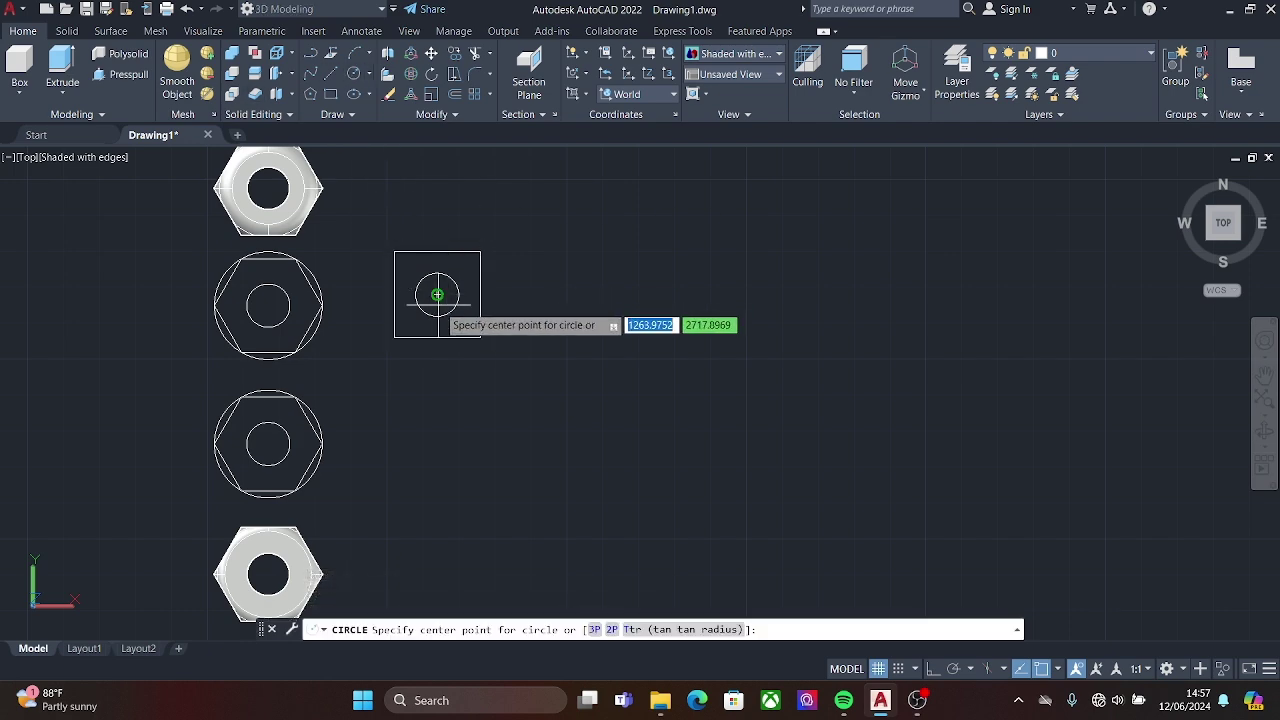
click(437, 295)
click(394, 337)
- Presspull the square and the surrounding ring into solids
click(121, 74)
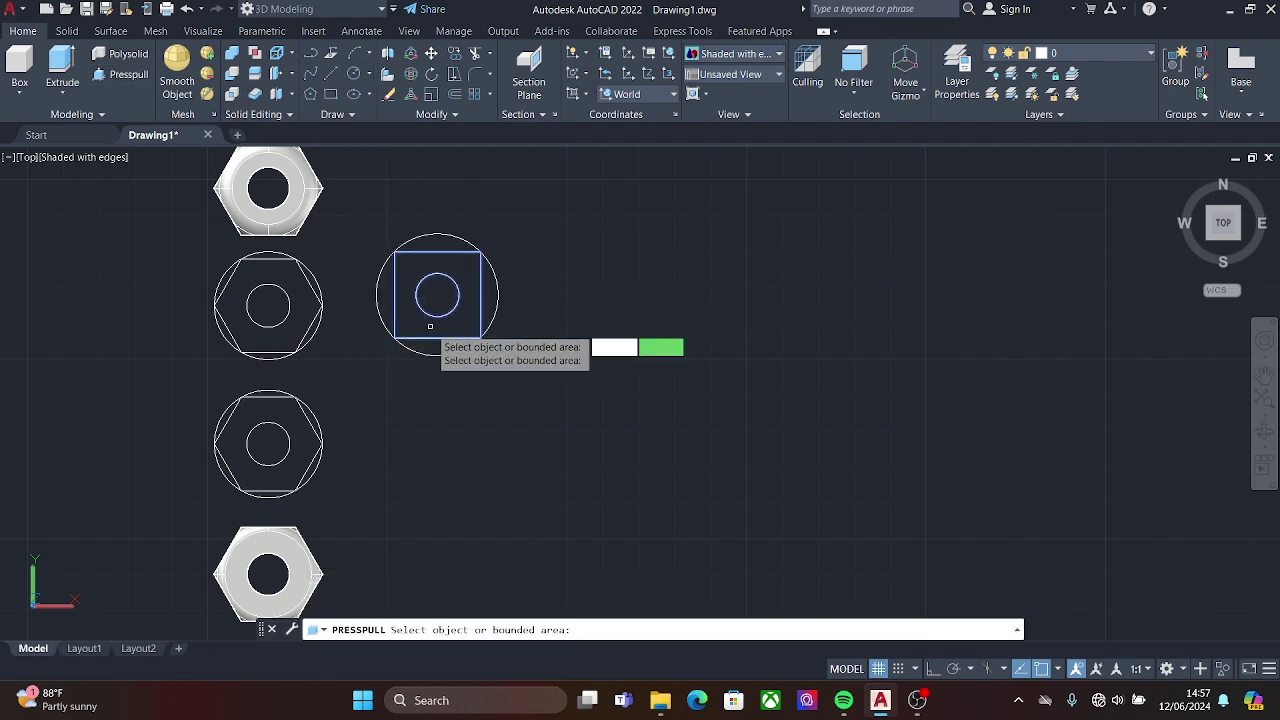
click(423, 318)
shift+middle_drag(423, 318, 448, 285)
click(450, 280)
click(432, 338)
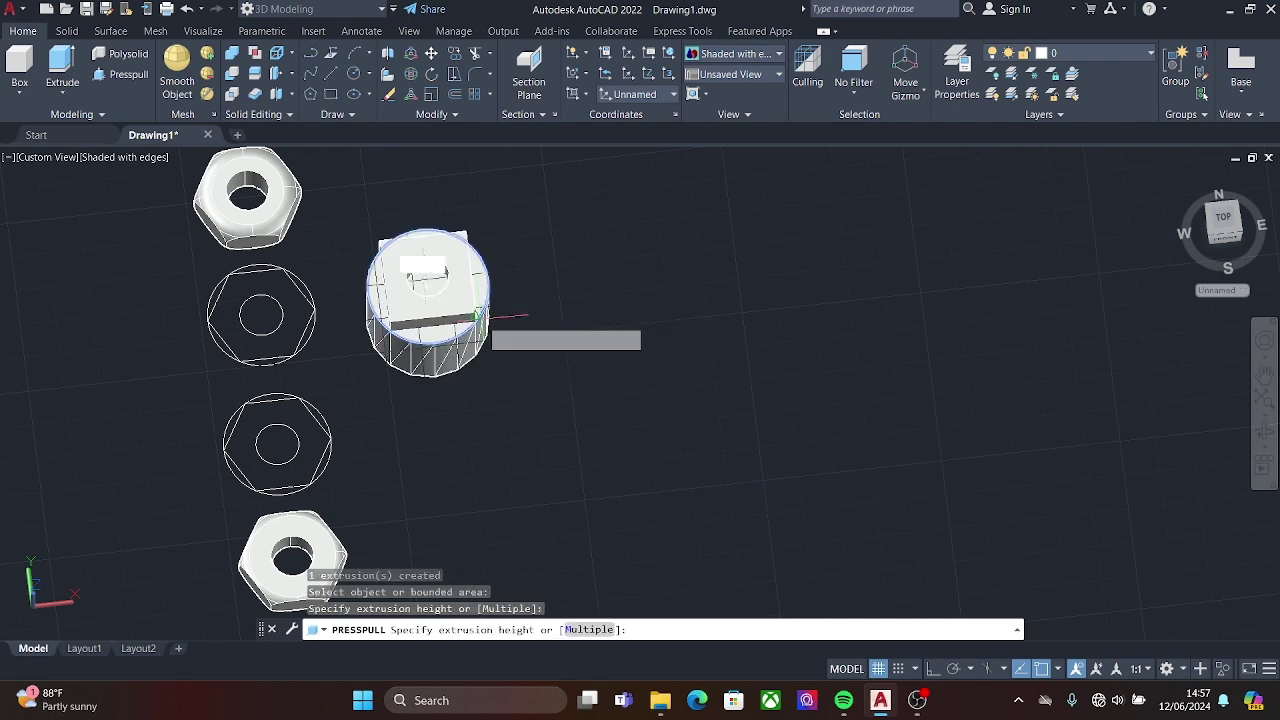
click(472, 328)
- Round an edge of the solid with Fillet Edge
click(67, 31)
click(599, 65)
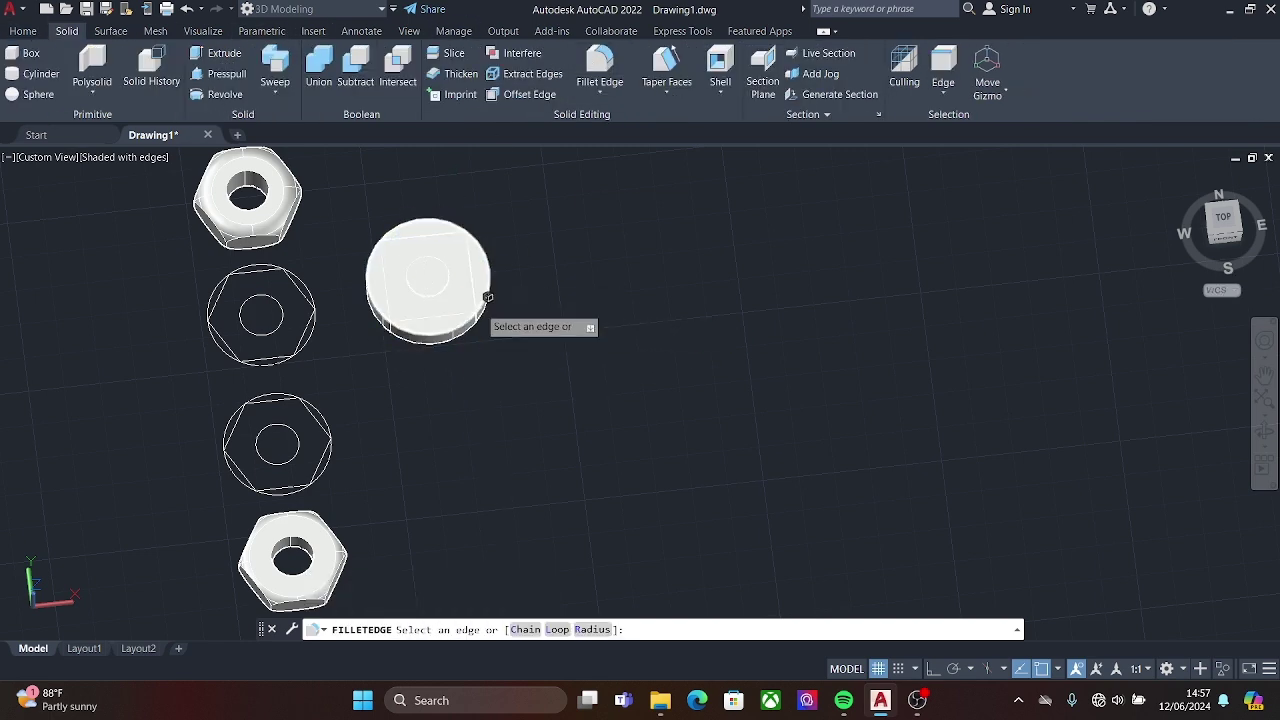
text(r)
key(Return)
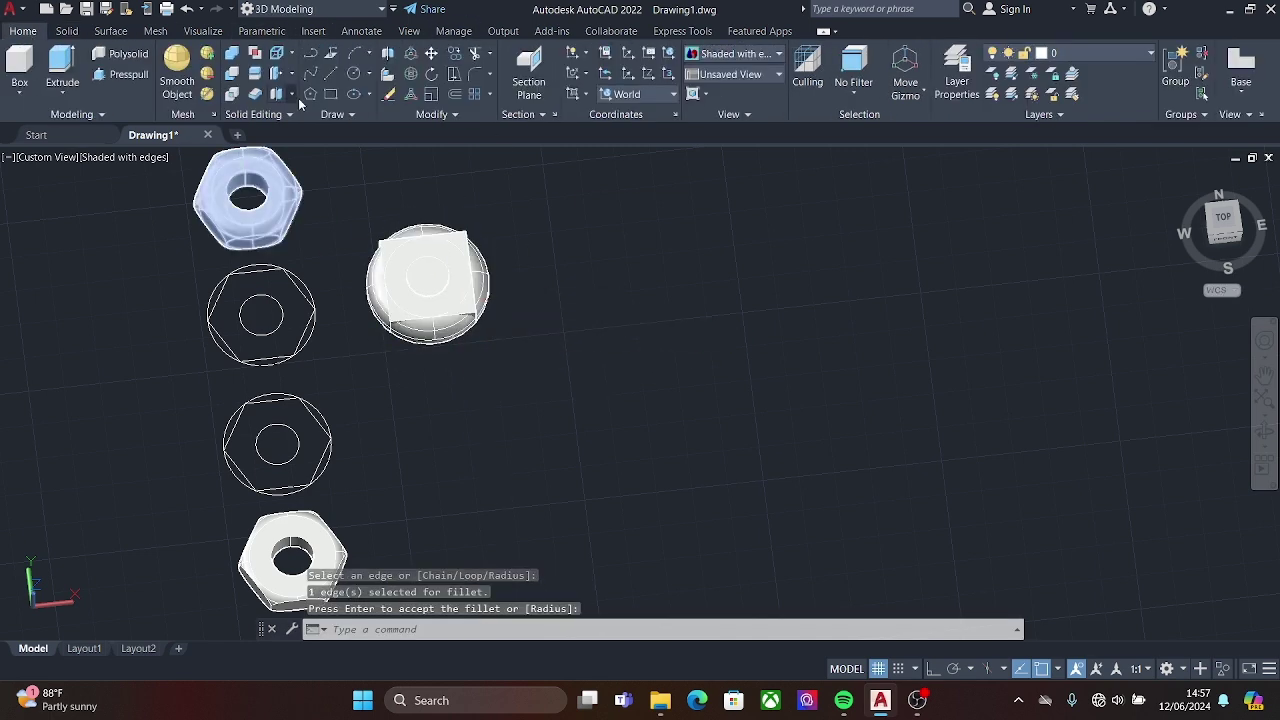
- Intersect the round and square solids to form the square nut
click(258, 94)
click(420, 280)
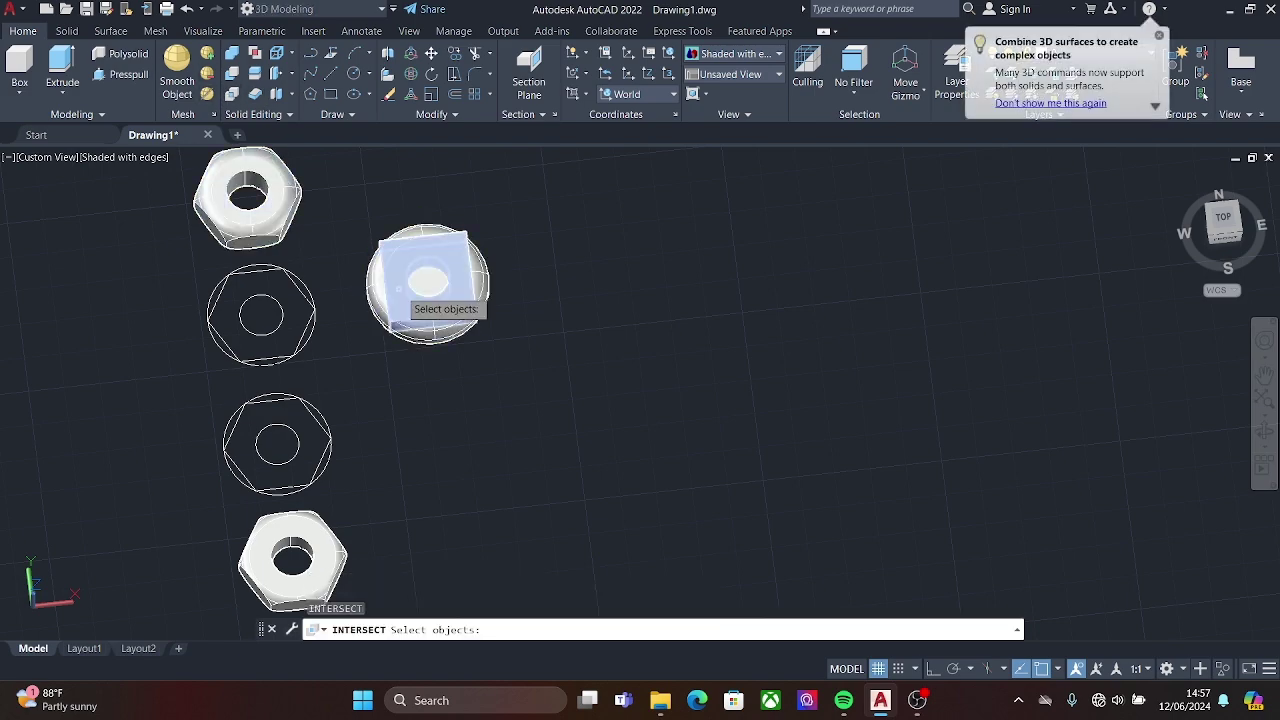
click(428, 285)
key(Return)
shift+middle_drag(506, 303, 470, 311)
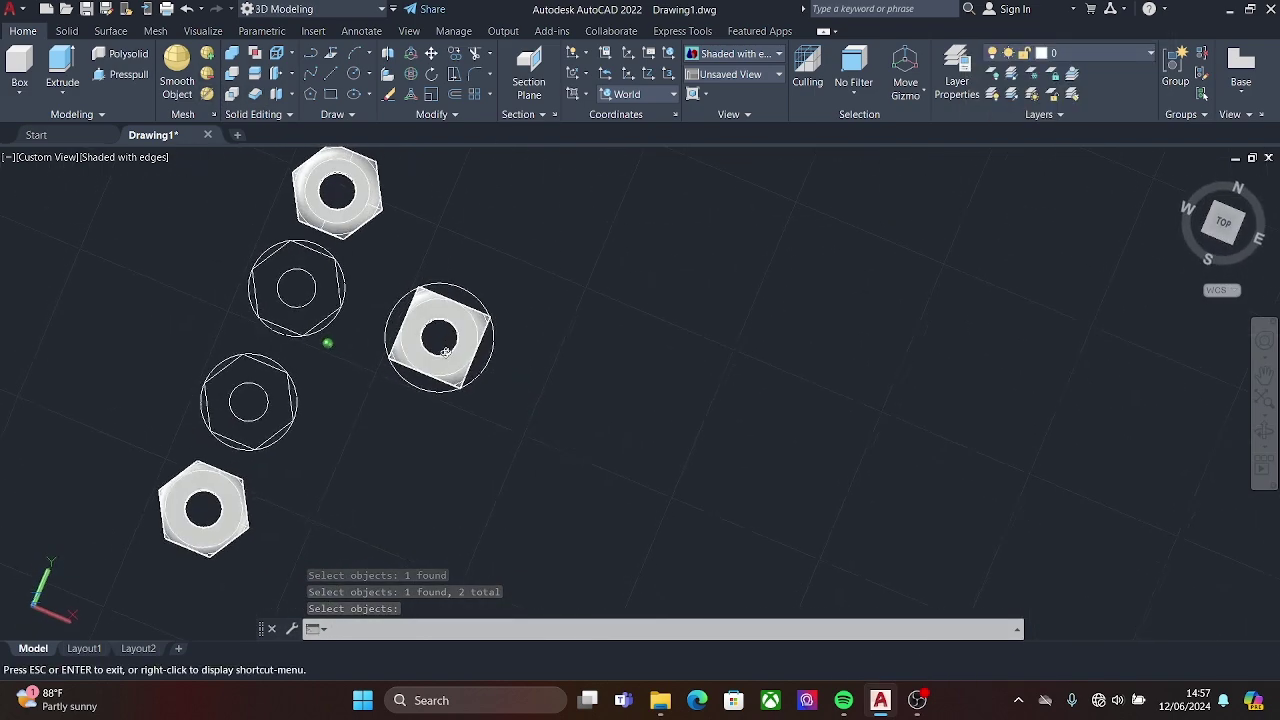
click(120, 76)
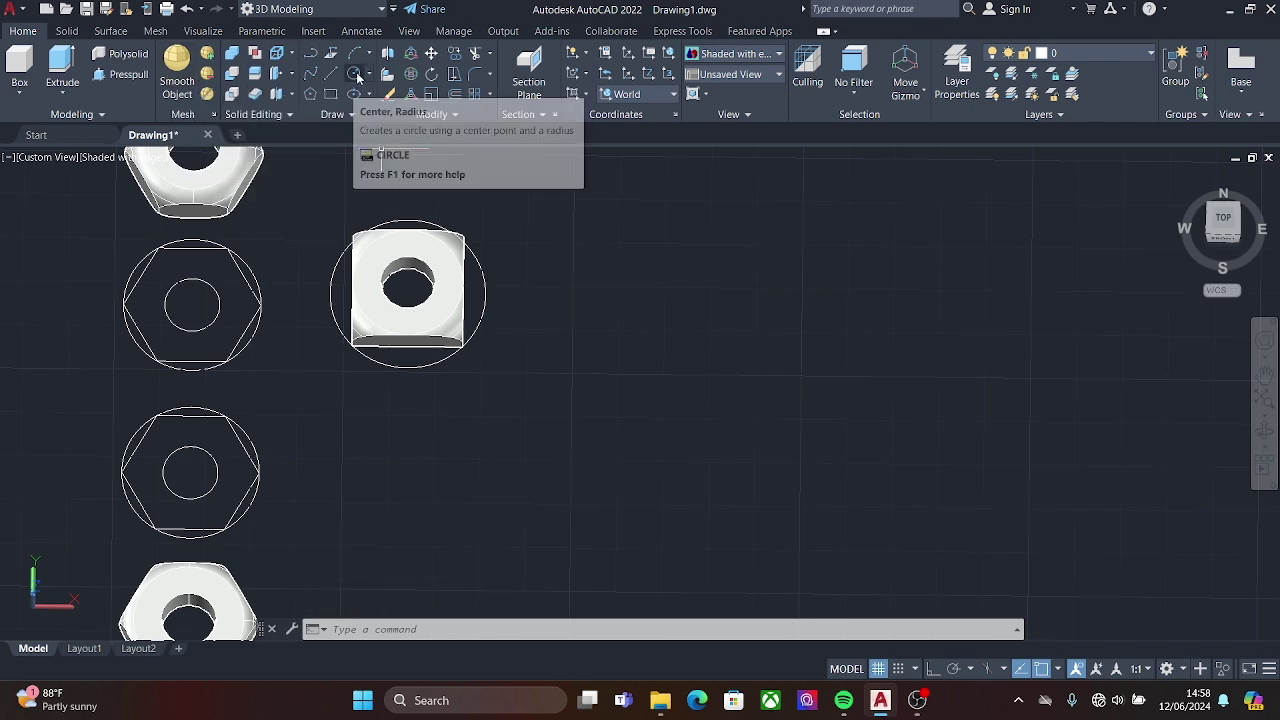
- Extrude the hole region, then begin a 3D rotation of the solid and cancel it
click(407, 287)
click(407, 287)
scroll(428, 194, down, 3)
click(410, 53)
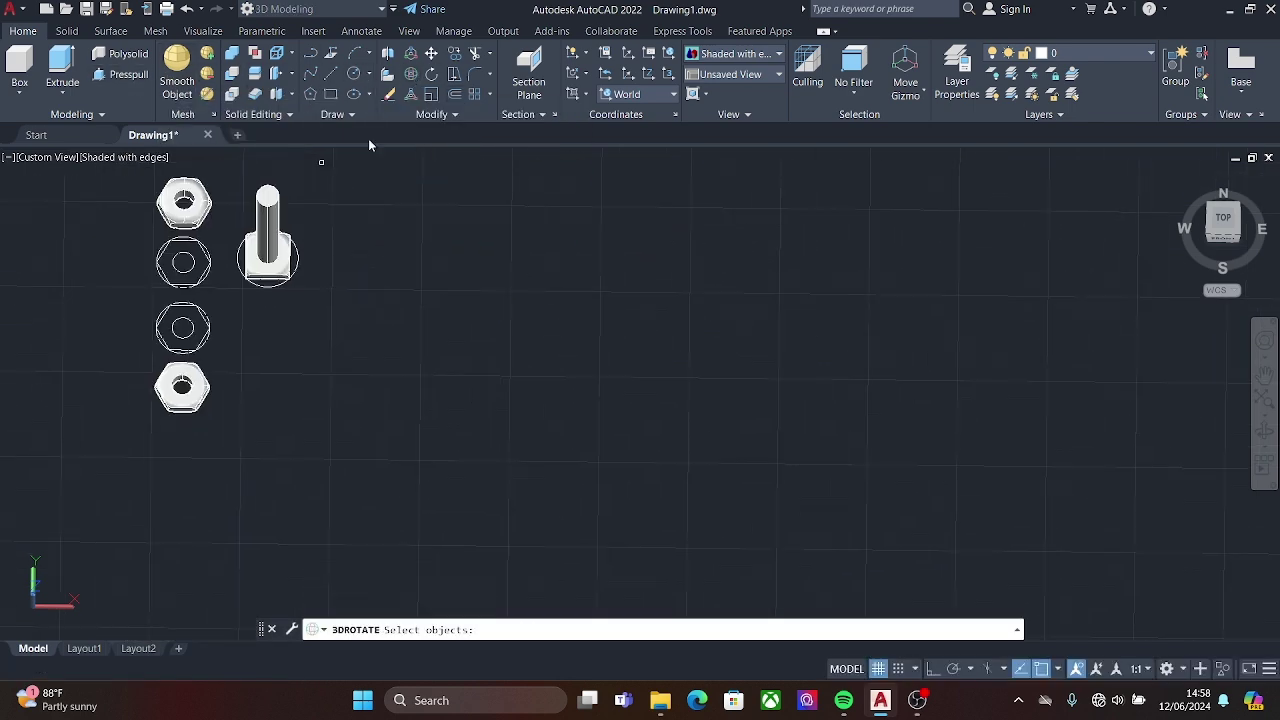
click(265, 240)
key(Return)
click(276, 228)
shift+right_click(276, 240)
shift+middle_drag(266, 257, 263, 260)
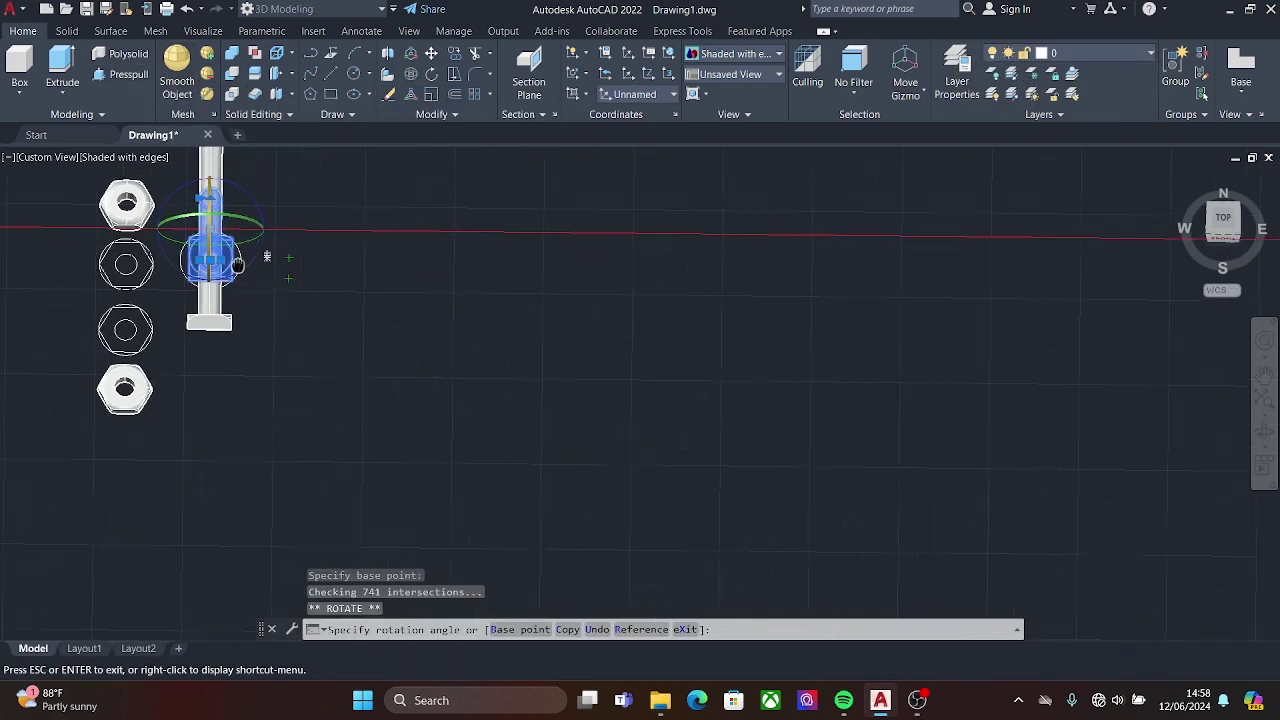
key(Escape)
key(Escape)
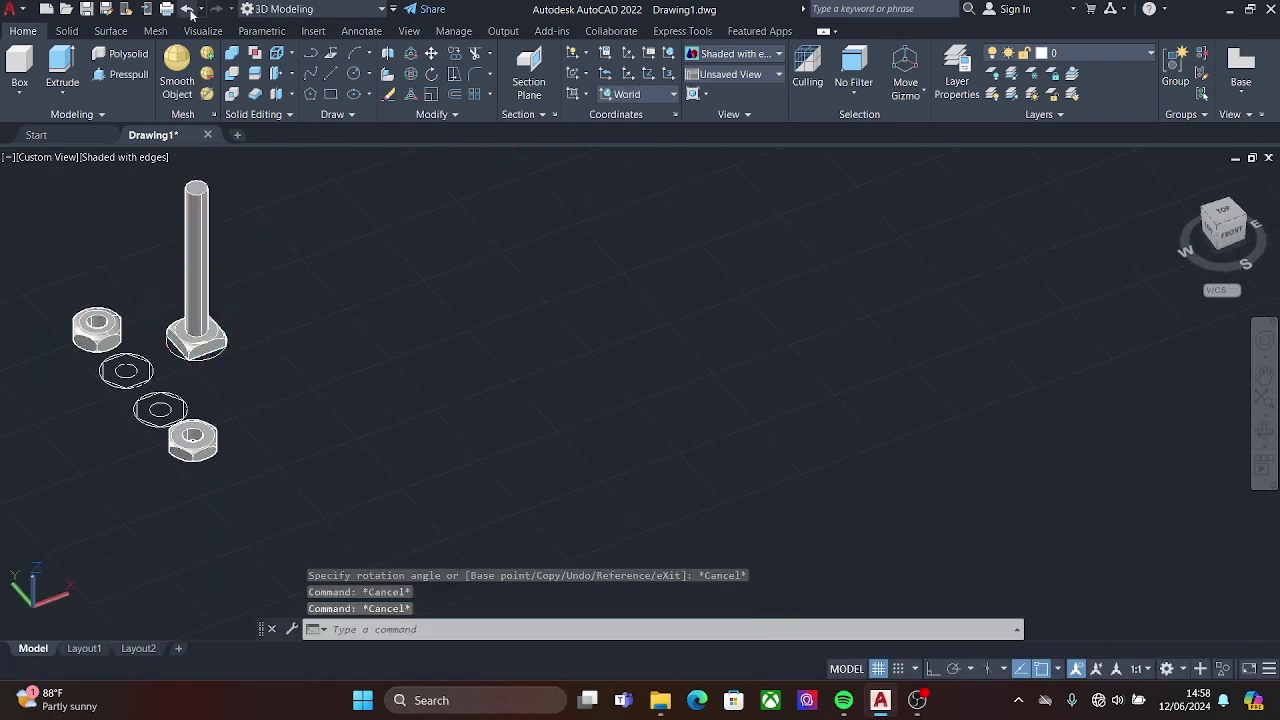
- Undo the intersection and fillet, then refillet the square solid's edge with radius 5
click(187, 9)
click(187, 9)
click(187, 9)
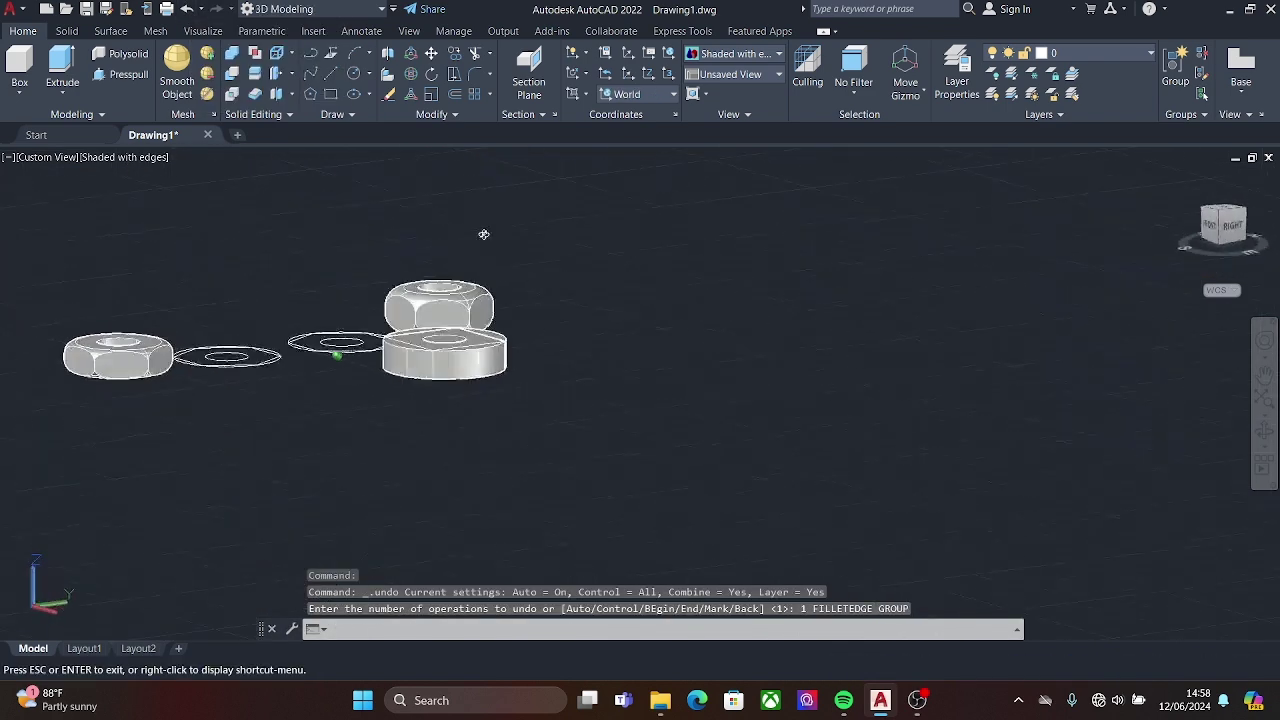
click(602, 75)
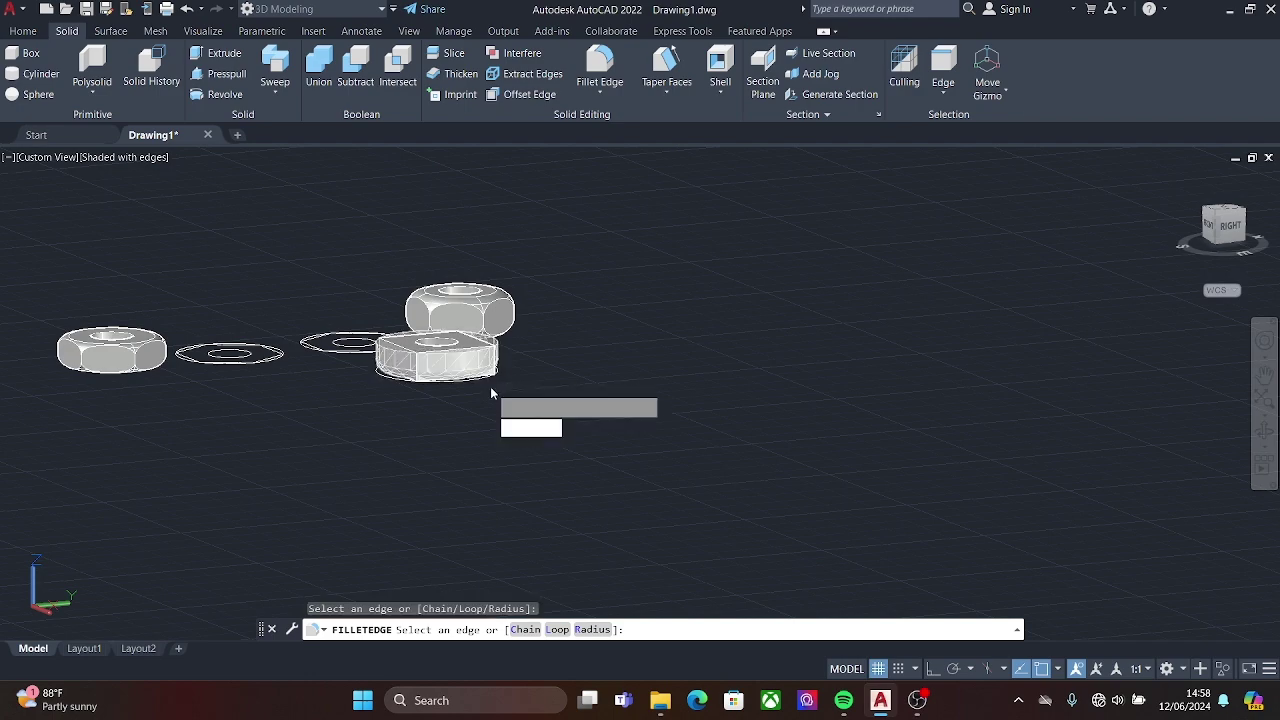
click(491, 393)
text(r)
key(Return)
text(5)
key(Return)
key(Return)
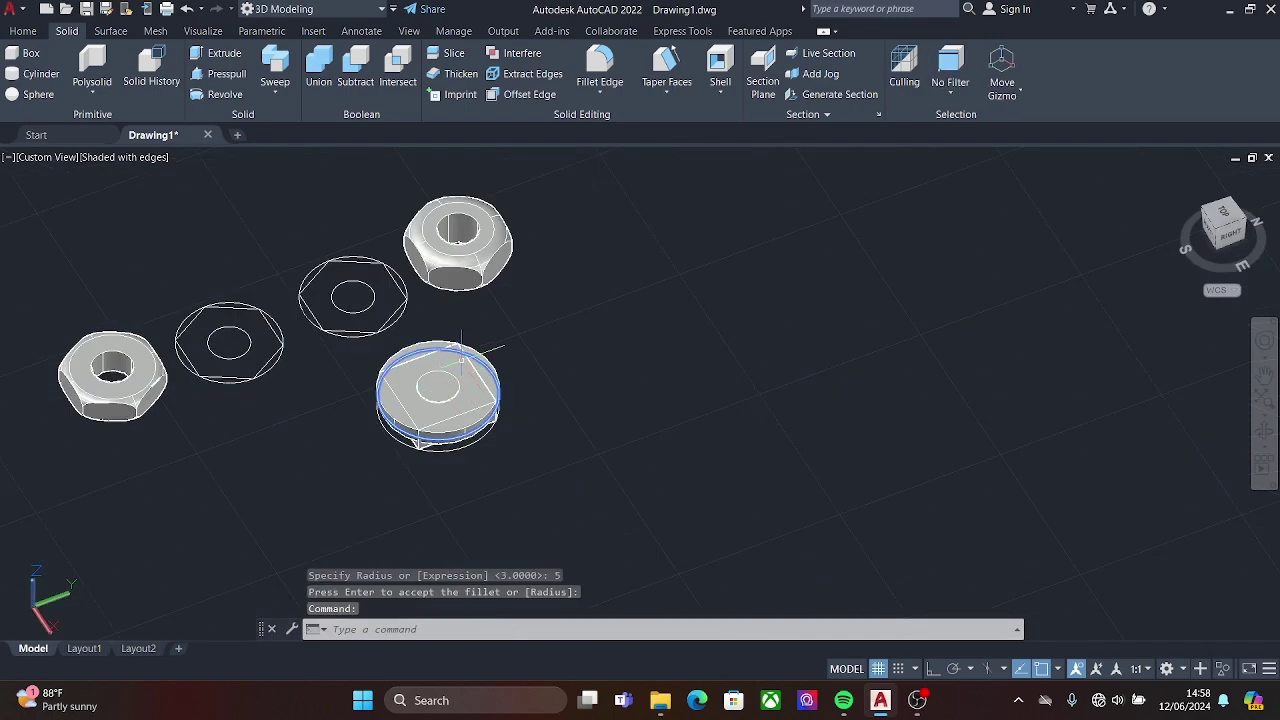
- Press-pull the inner circle and intersect the round base solid with the square solid
click(226, 74)
click(437, 389)
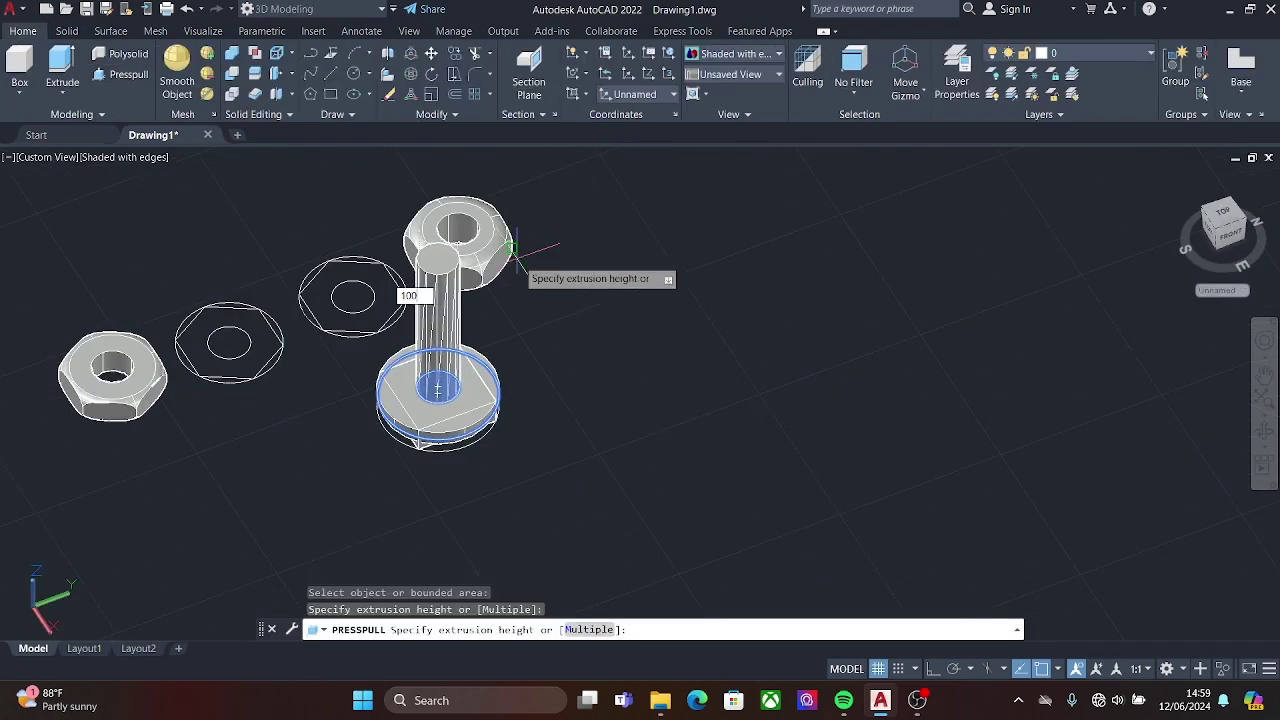
text(10)
key(Return)
key(Return)
scroll(540, 357, up, 3)
click(232, 93)
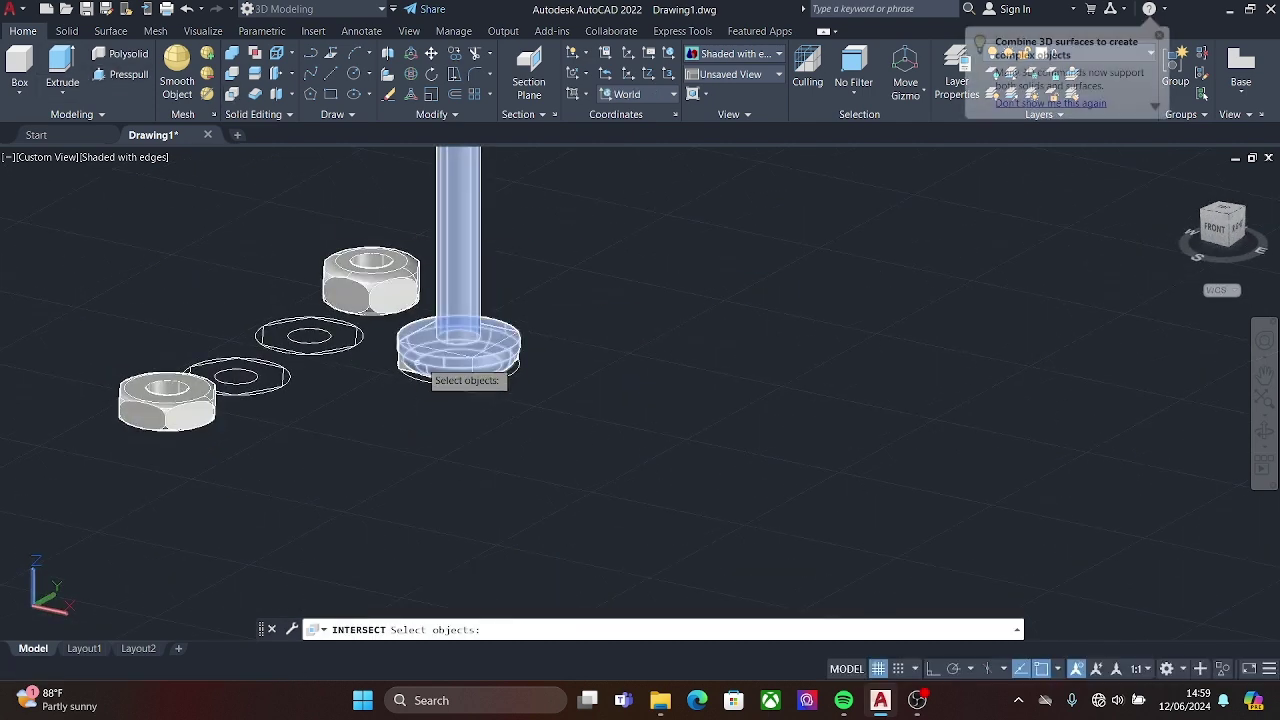
scroll(463, 370, up, 3)
click(463, 370)
click(524, 261)
key(Return)
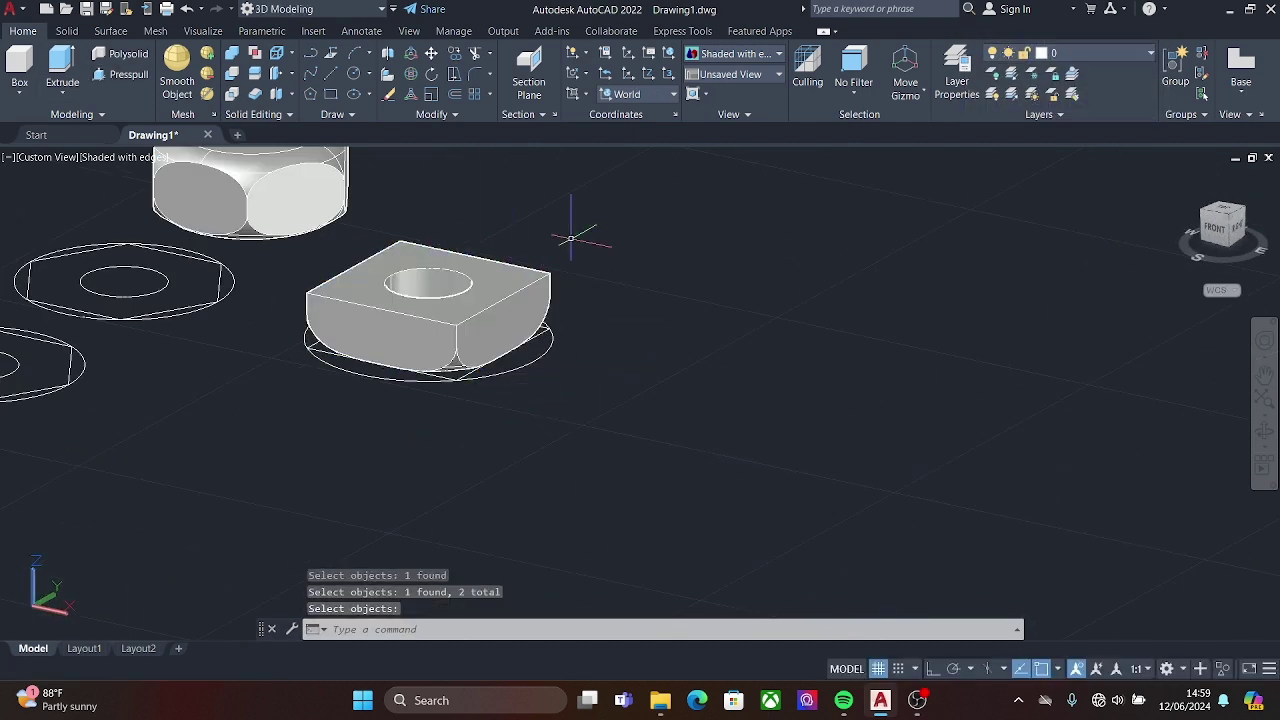
key(ctrl+shift+e)
- Press-pull the hole region into a tall 112-unit bolt shank
scroll(414, 286, down, 2)
click(415, 282)
click(430, 150)
scroll(380, 280, down, 2)
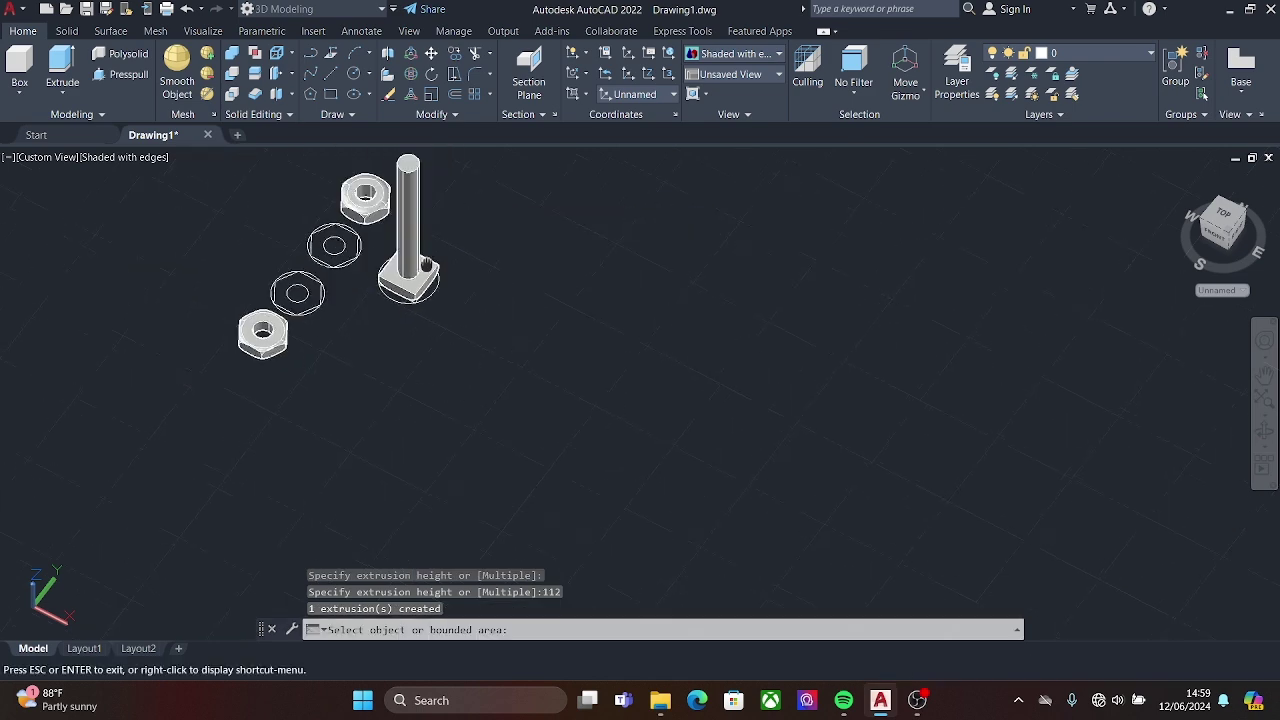
- Rotate the bolt 180° with 3DROTATE and switch to Top view
text(3drotate)
key(Return)
click(358, 290)
key(Return)
click(355, 322)
click(325, 350)
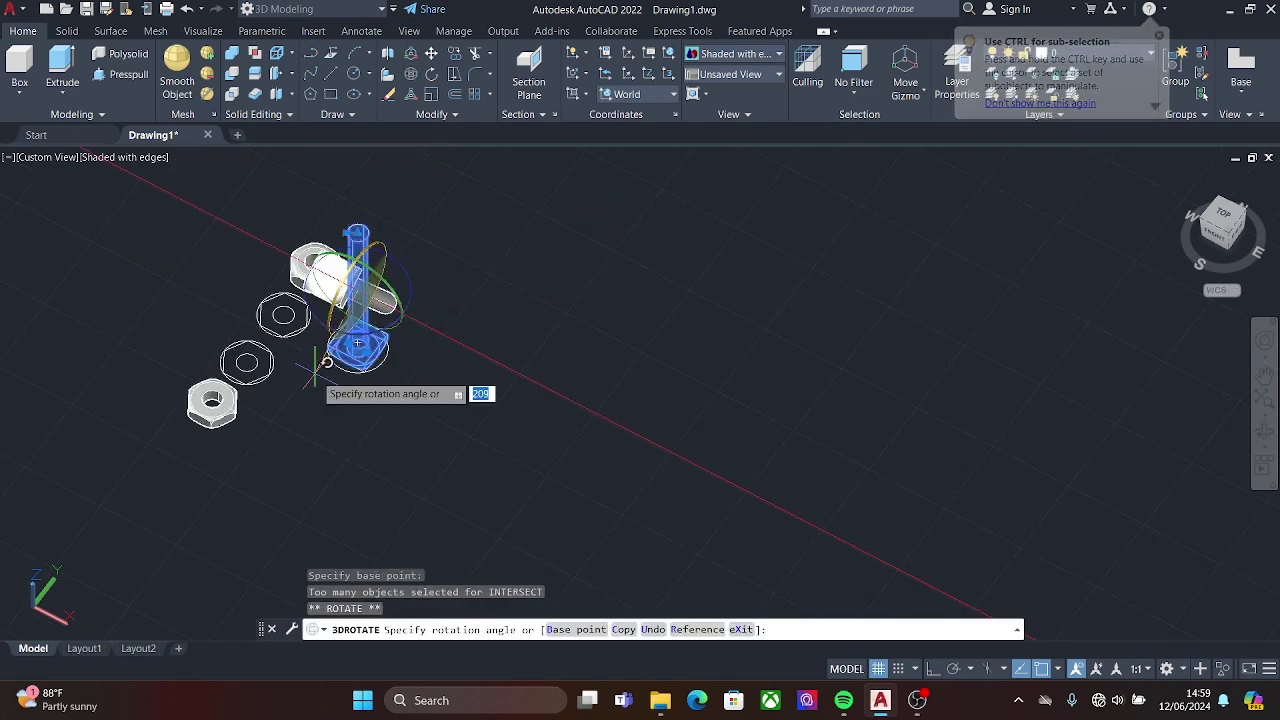
shift+middle_drag(325, 350, 306, 260)
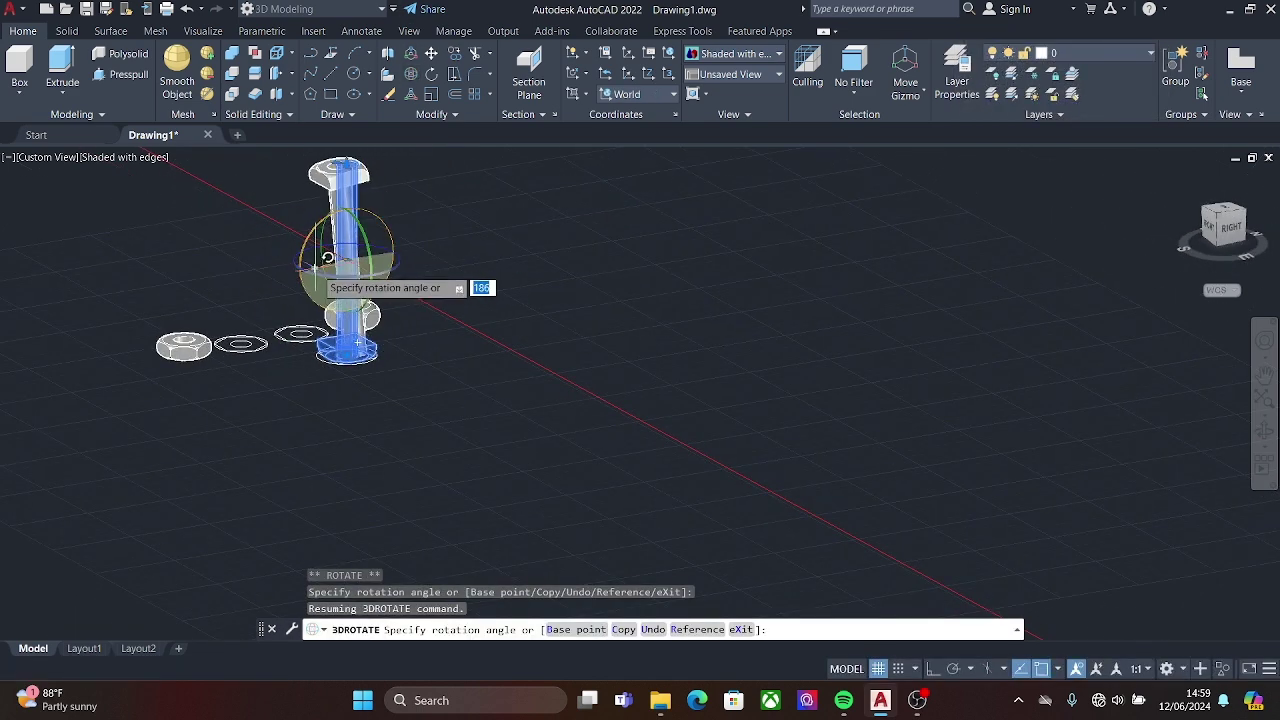
key(Return)
key(Escape)
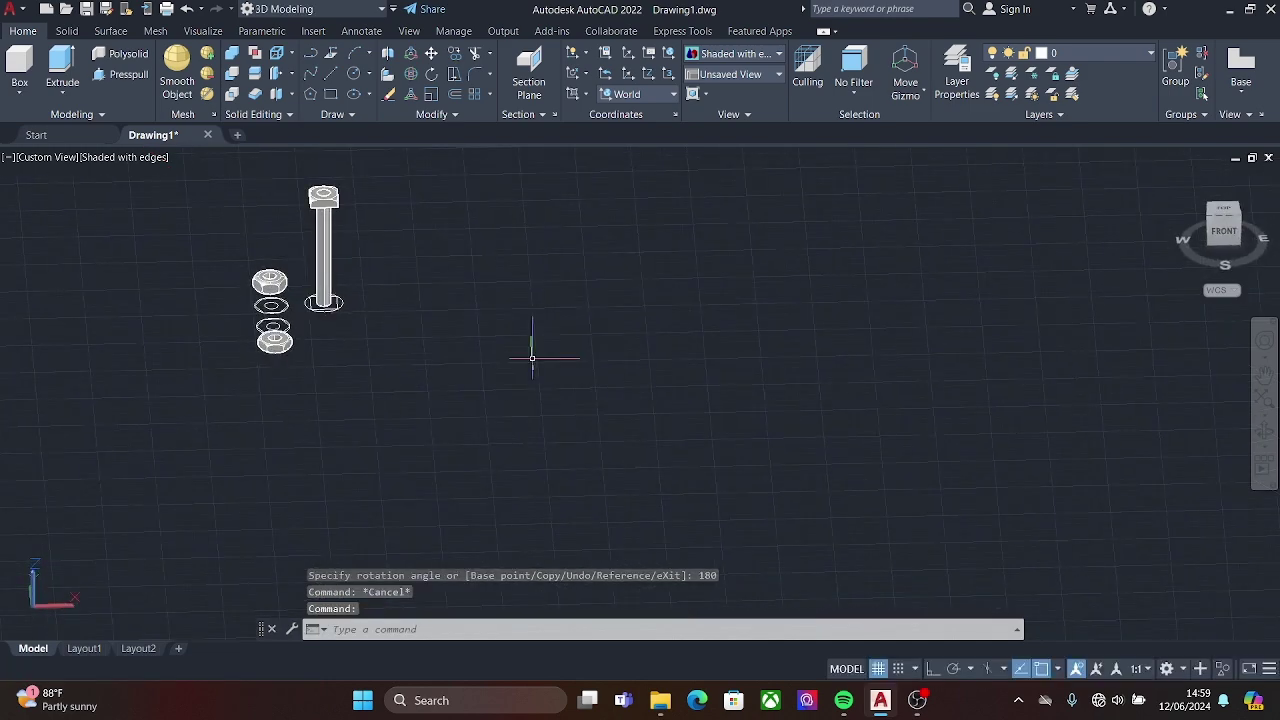
click(1224, 208)
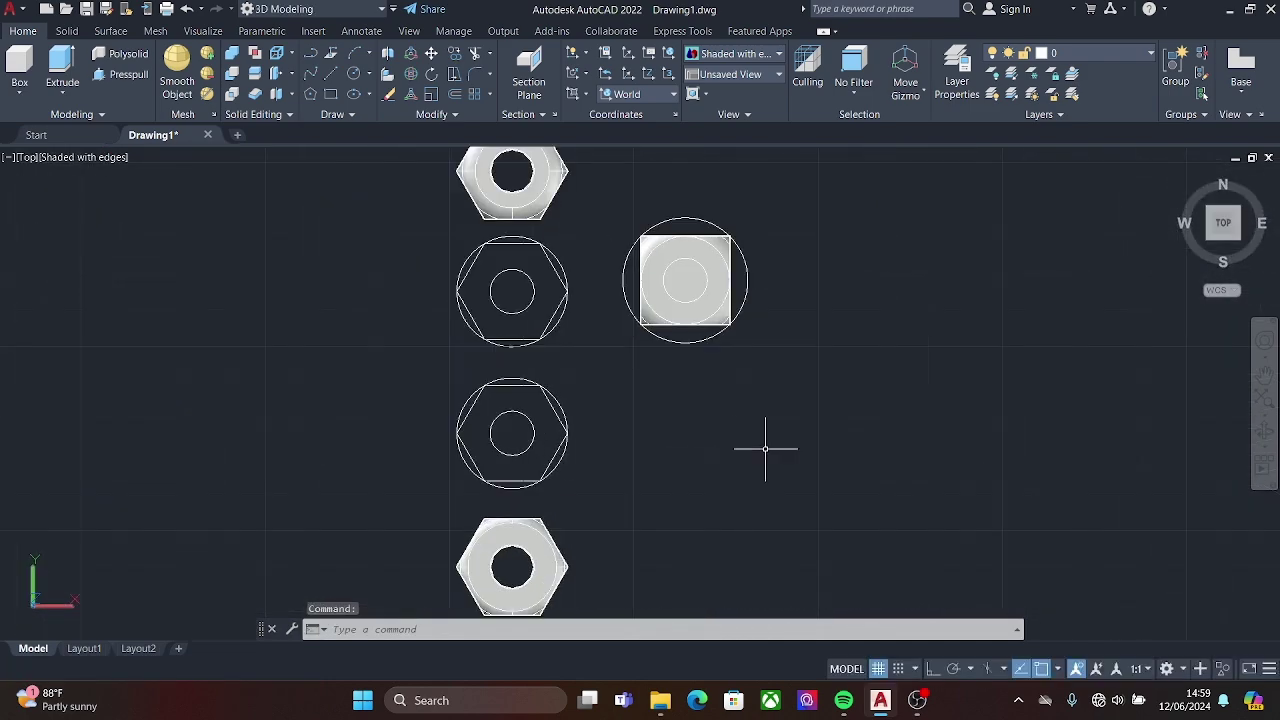
- Save the drawing as 'Tugas 11'
click(85, 8)
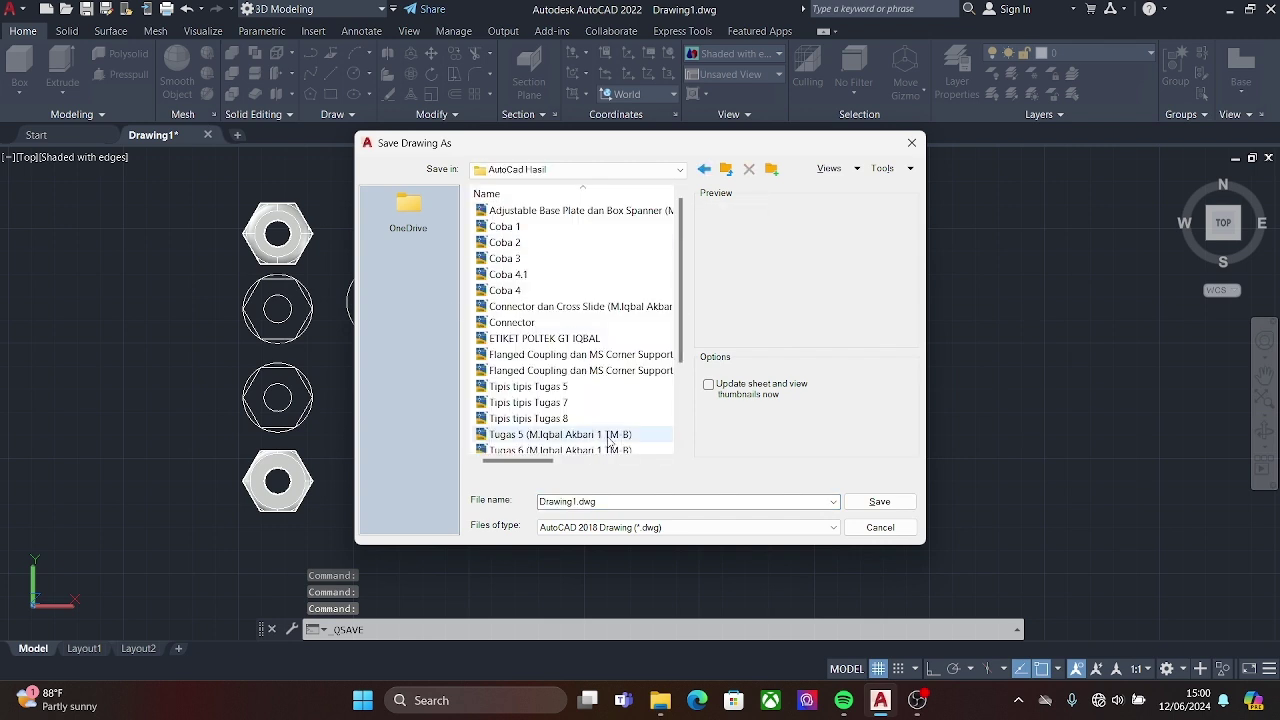
text(Tugas 11)
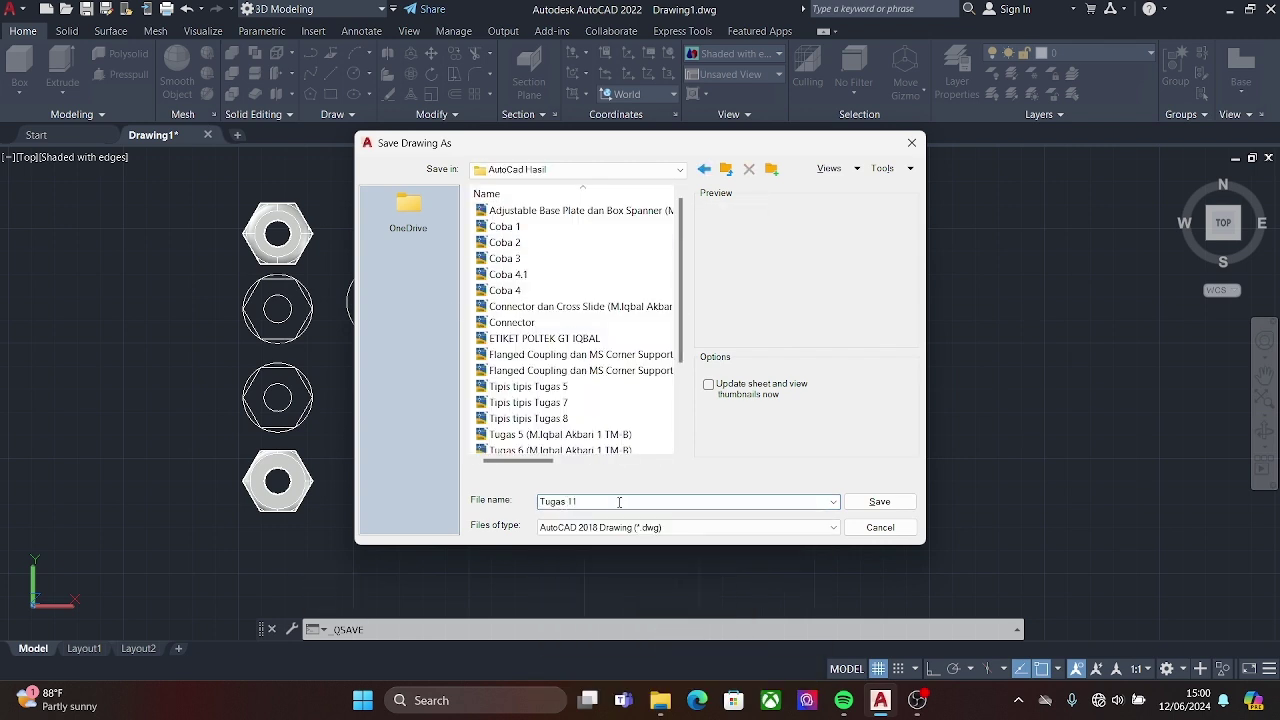
key(Return)
text(l)
key(Return)
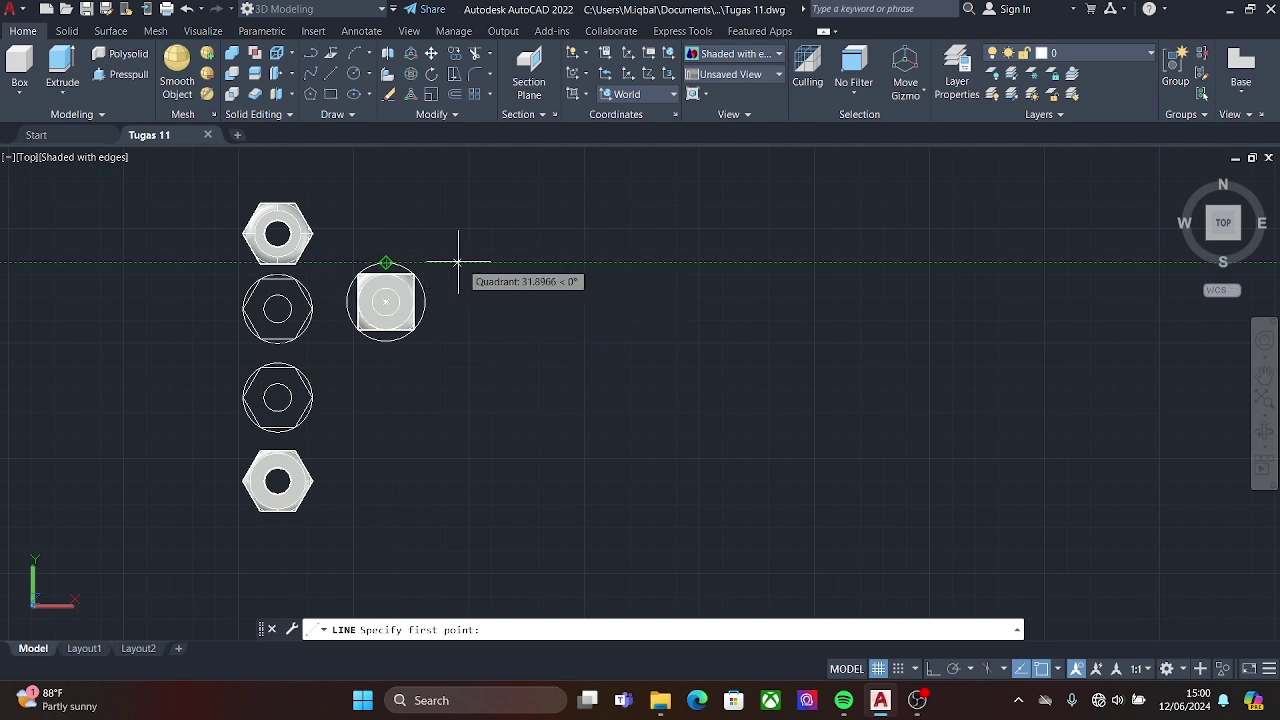
- Draw a 26-unit horizontal segment of the stepped profile
click(487, 263)
scroll(492, 282, up, 3)
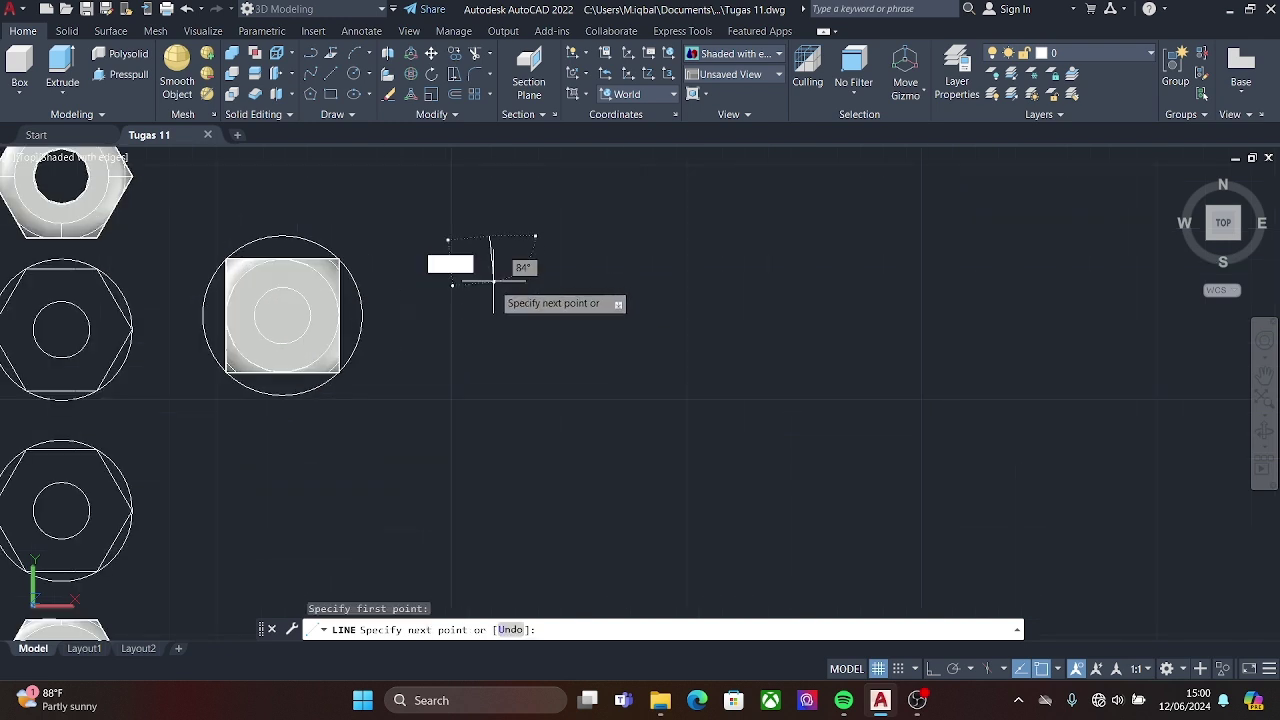
key(Escape)
key(Return)
click(456, 238)
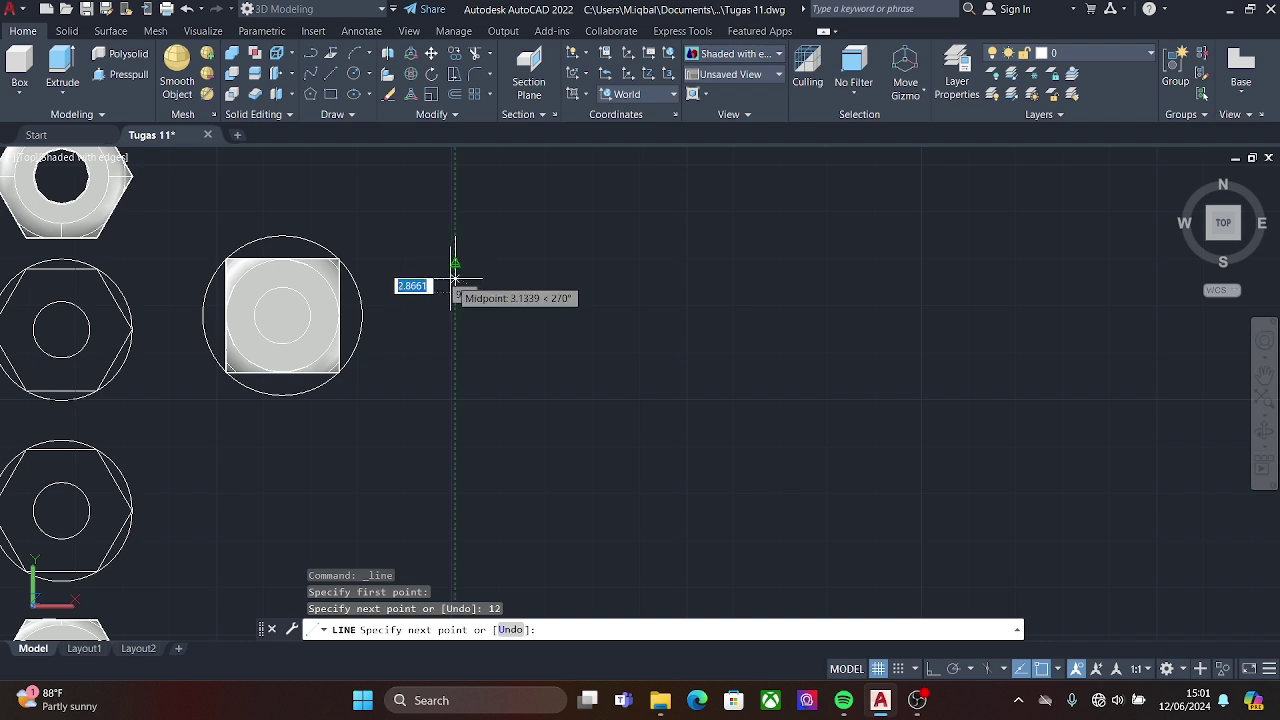
text(26)
key(Return)
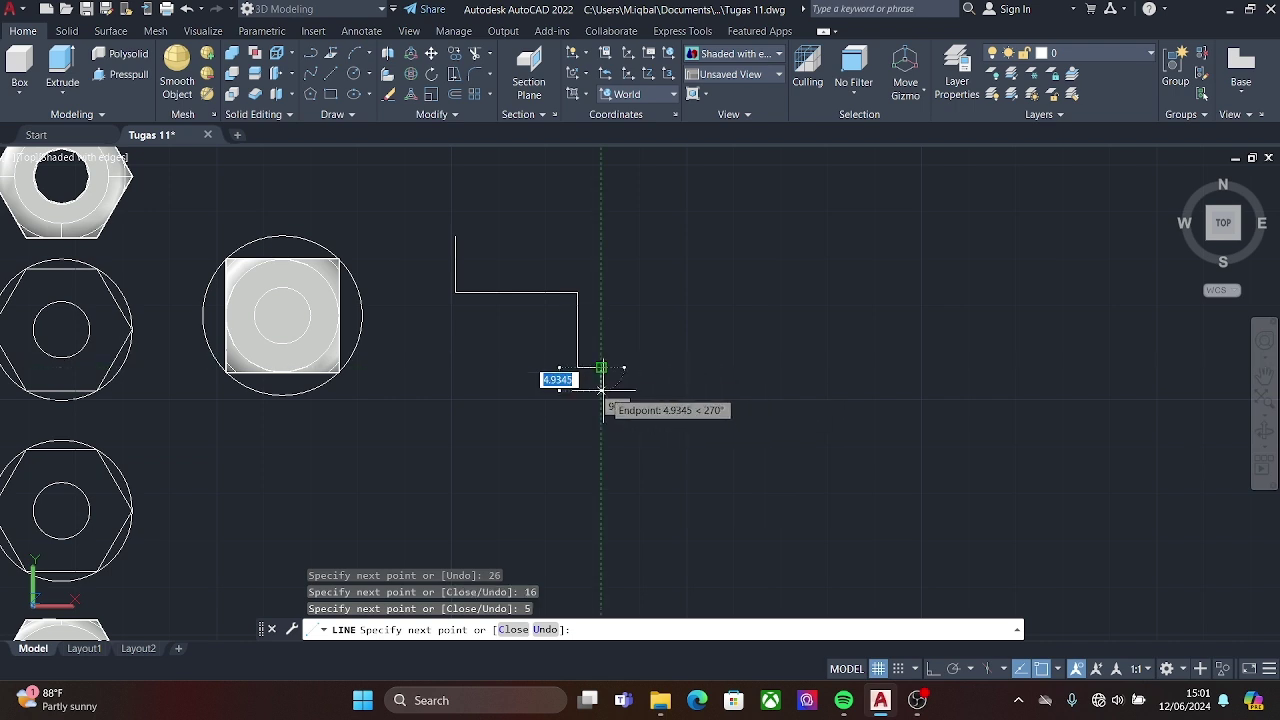
key(Escape)
- Add an 8-unit vertical segment to the stepped profile
key(Return)
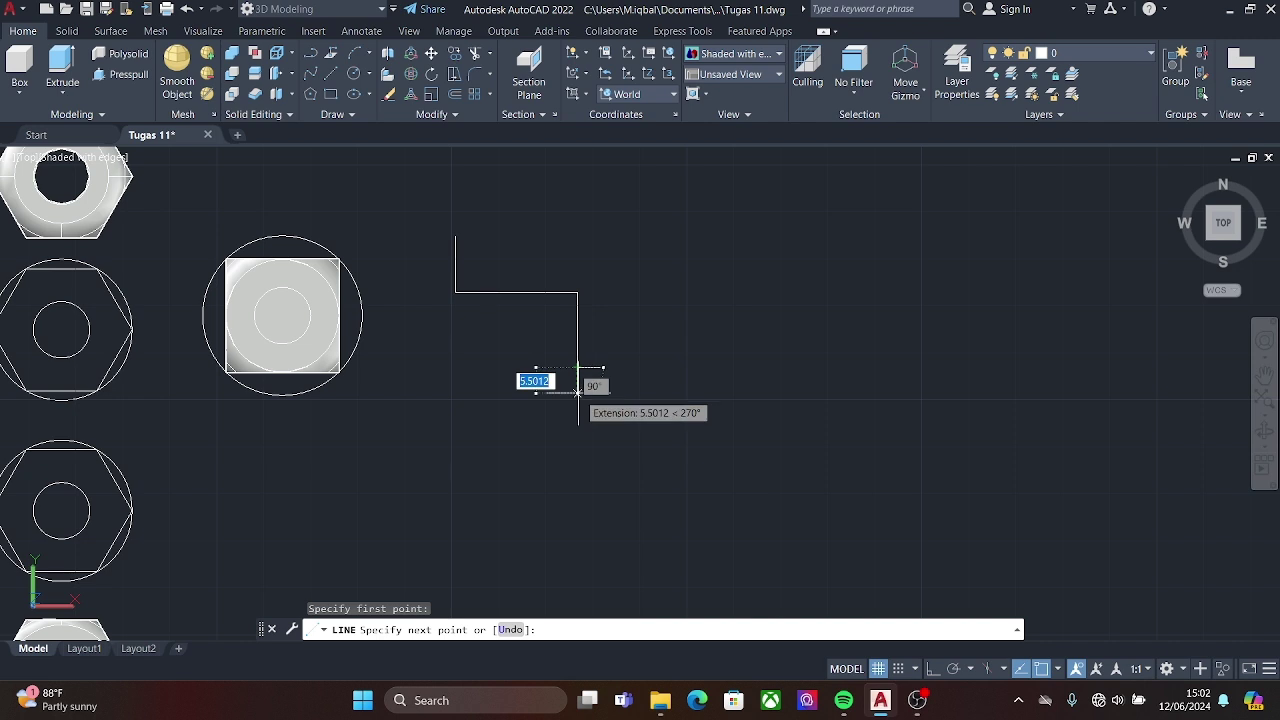
text(8)
key(Return)
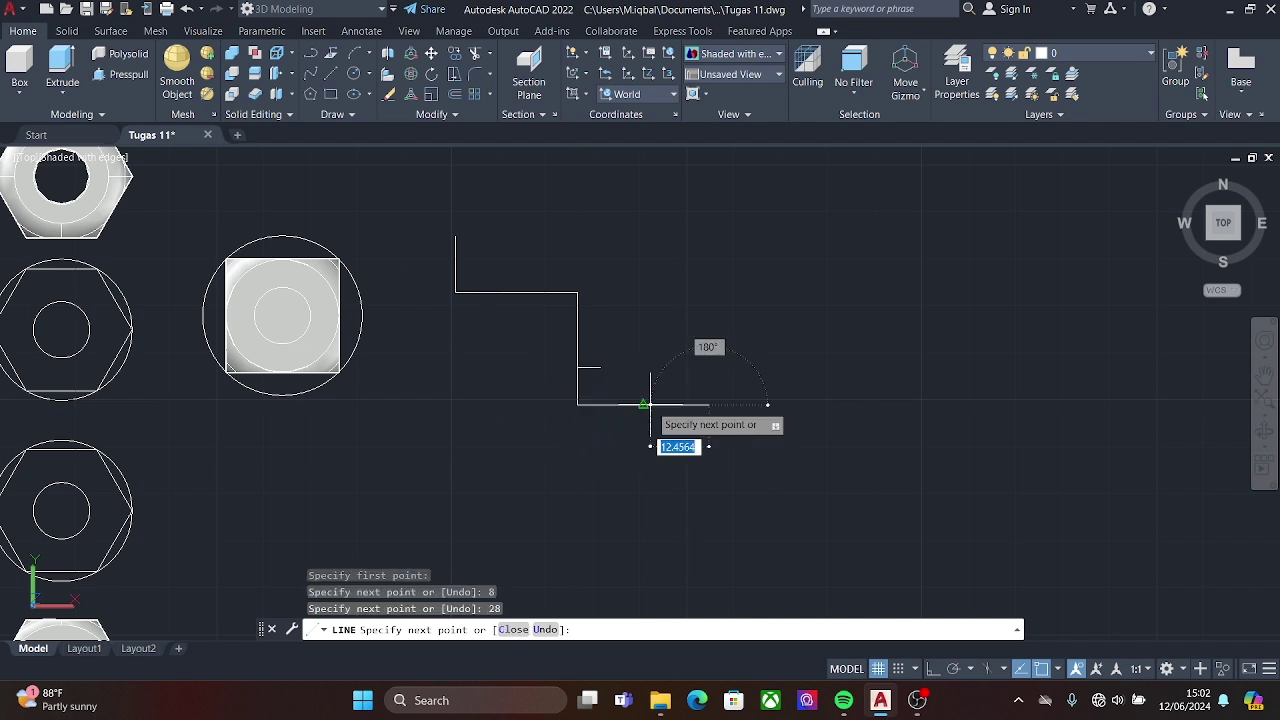
click(709, 192)
key(Escape)
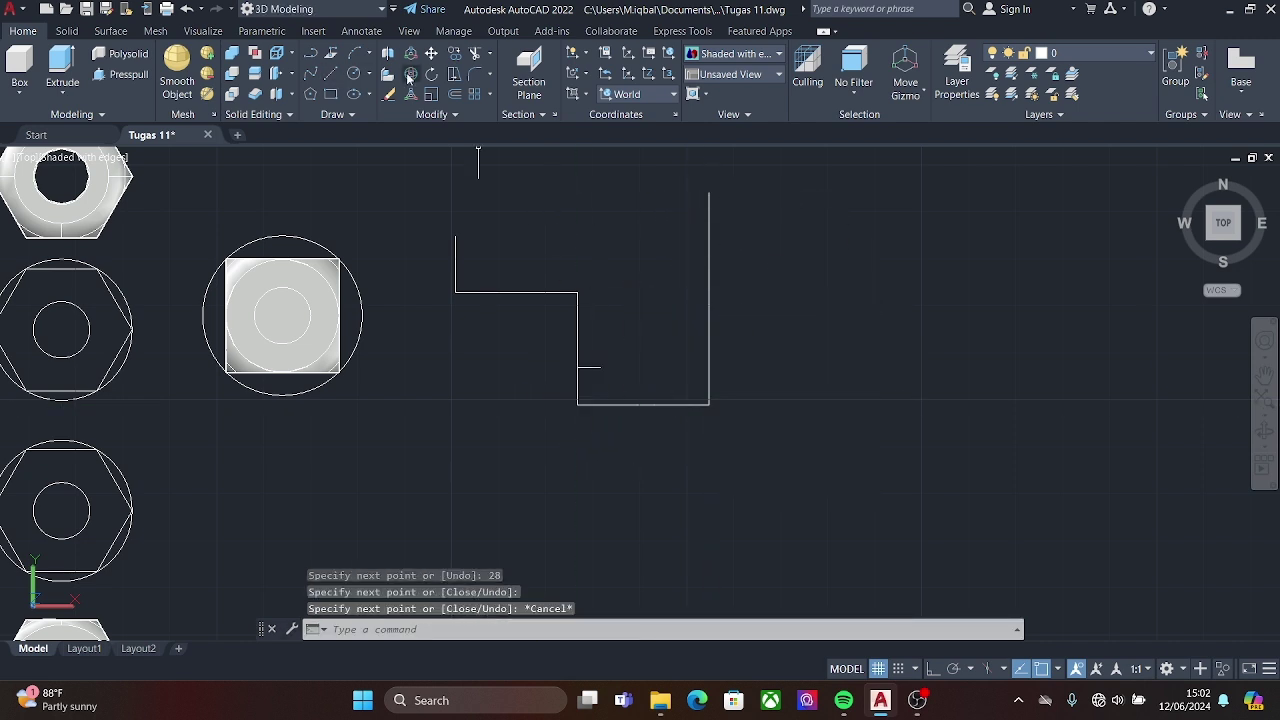
- Draw concentric circles of radius 24 and 48 centred on the profile's lower corner
click(408, 77)
click(709, 404)
text(24)
key(Return)
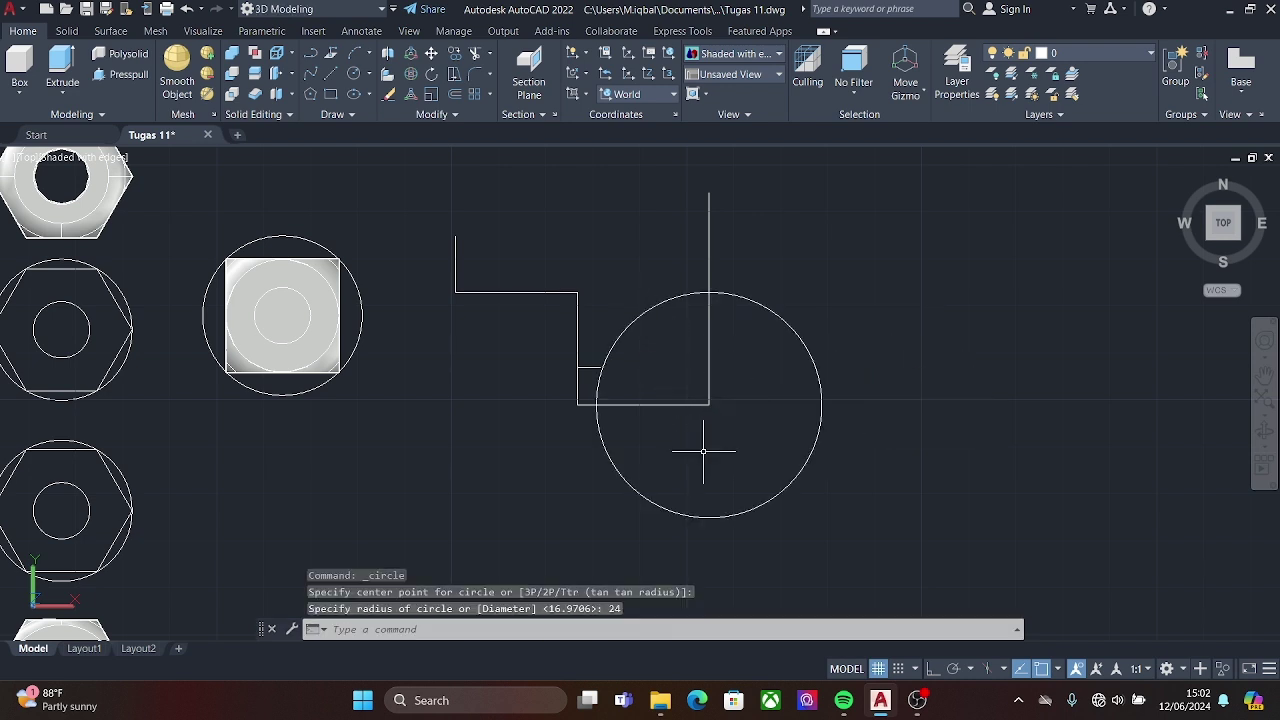
key(Return)
click(709, 404)
text(48)
key(Return)
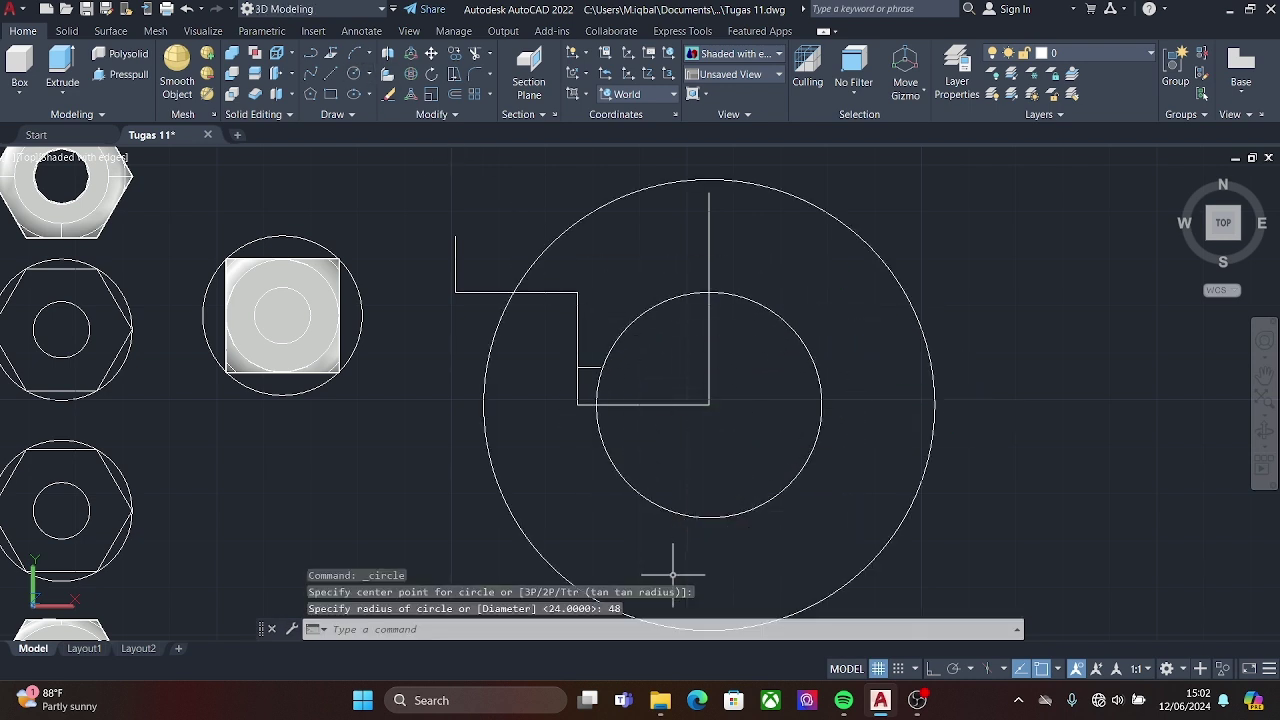
- Draw a horizontal line from the profile edge to the big circle
text(l)
key(Return)
click(455, 236)
click(560, 236)
key(Escape)
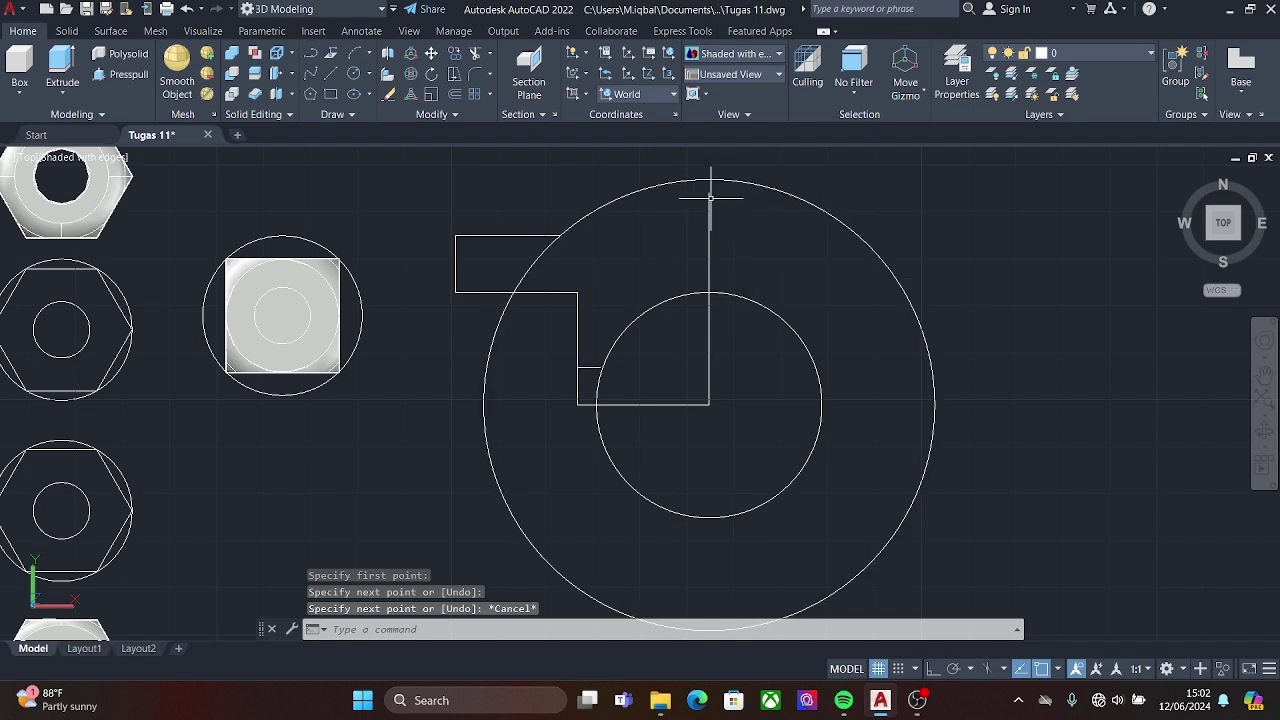
- Try stretching the vertical and short lines, leaving both unchanged
click(710, 197)
click(710, 181)
key(Escape)
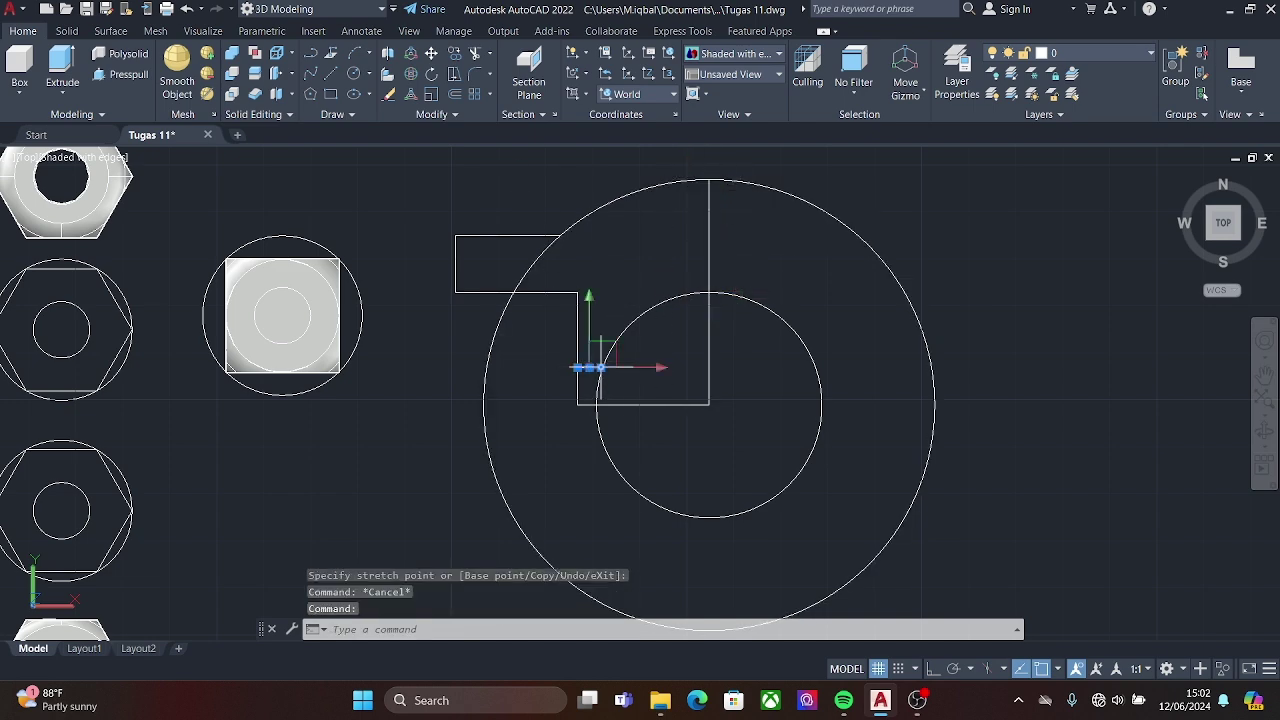
click(600, 367)
scroll(598, 366, up, 8)
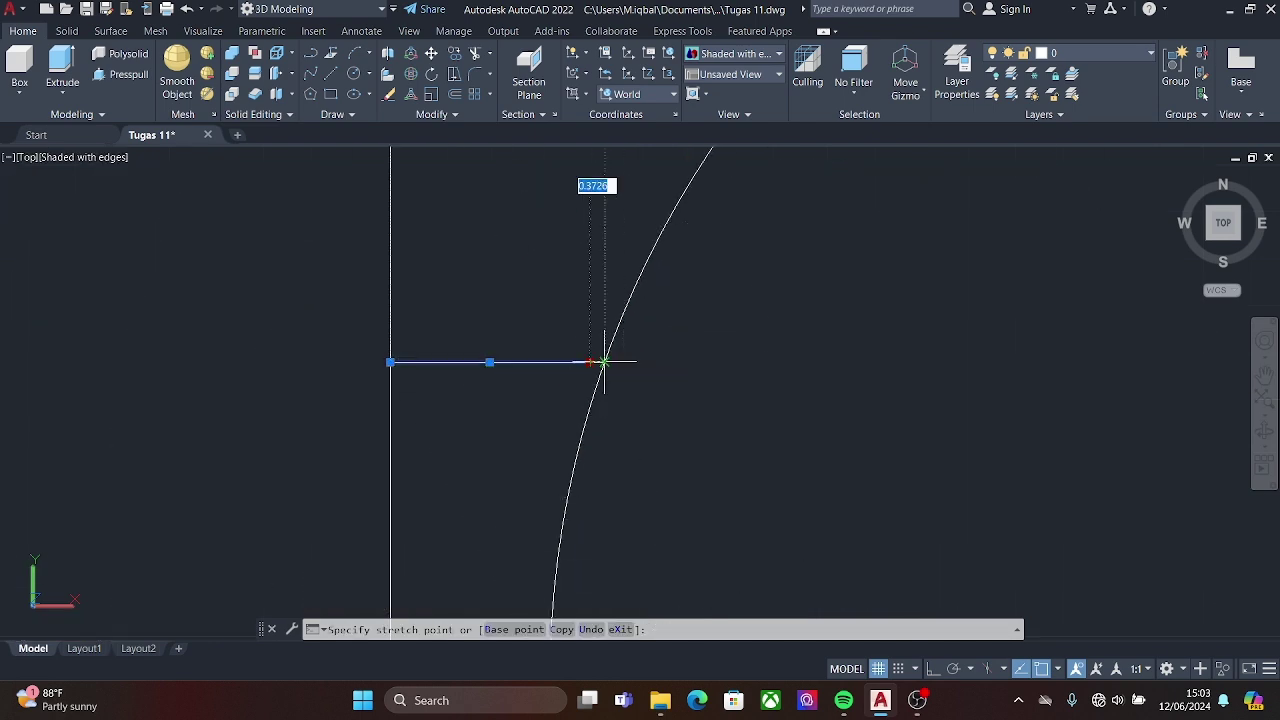
scroll(604, 361, down, 8)
key(Escape)
text(tr)
key(Return)
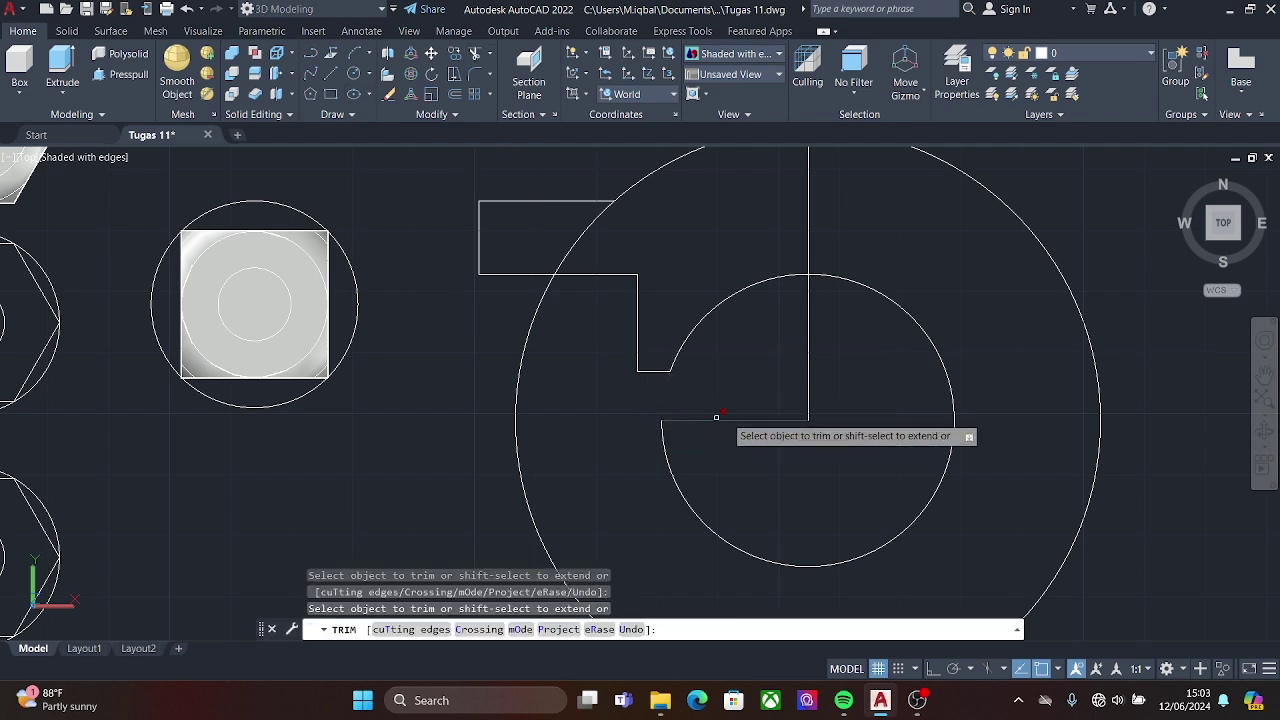
- Trim the big circle, the short horizontal line and the inner circle into arcs
click(716, 418)
click(660, 464)
click(520, 344)
scroll(578, 232, down, 5)
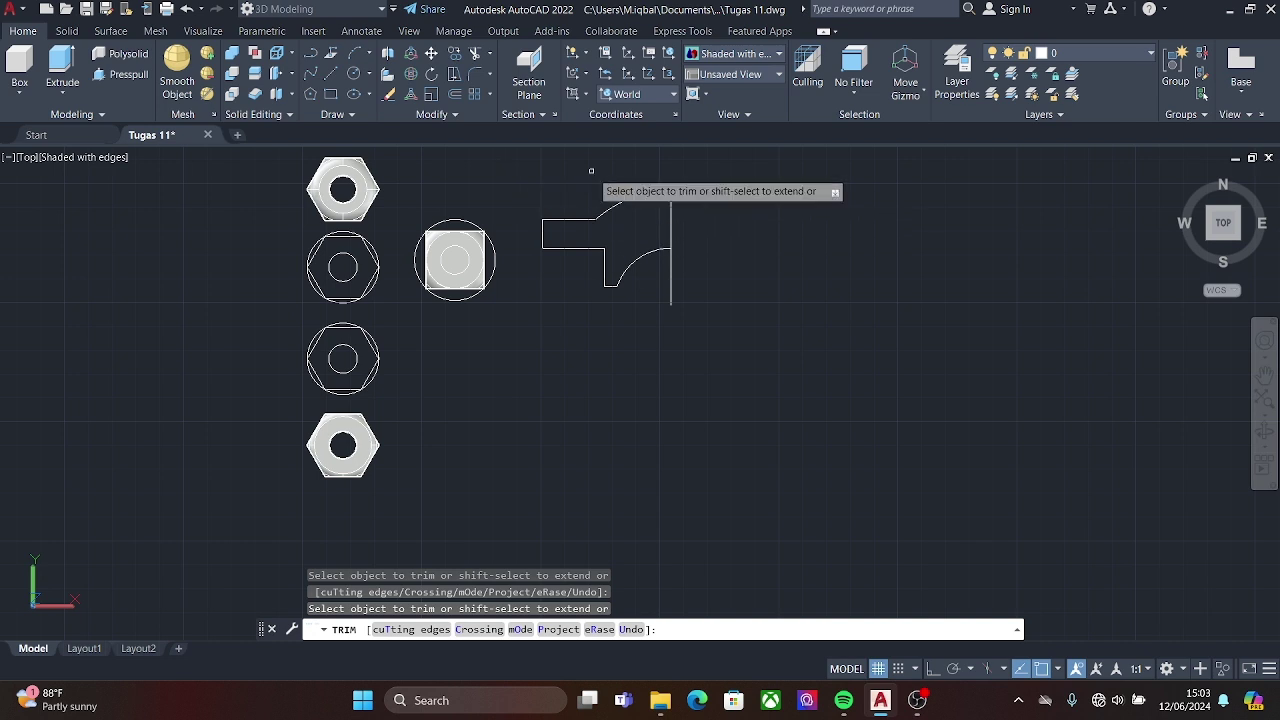
- Select the half profile for mirroring, then cancel the first attempt
click(415, 114)
click(430, 150)
drag(540, 180, 732, 330)
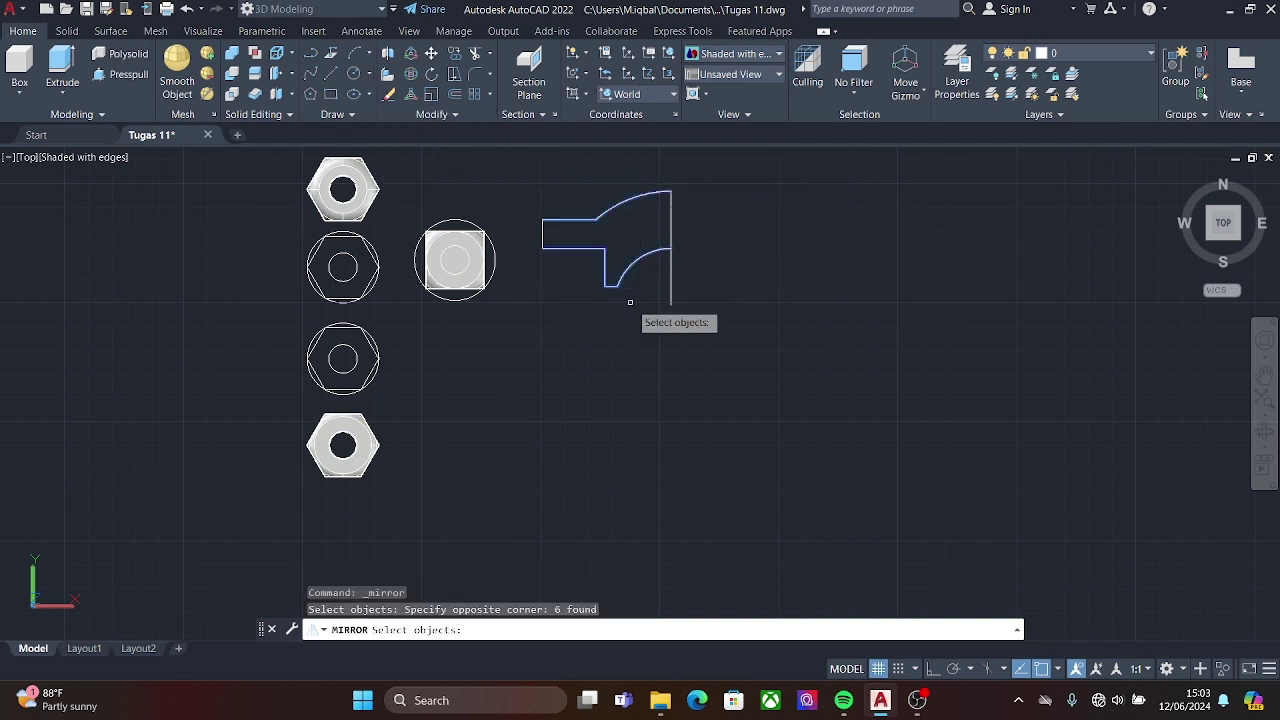
key(Return)
click(671, 303)
key(Escape)
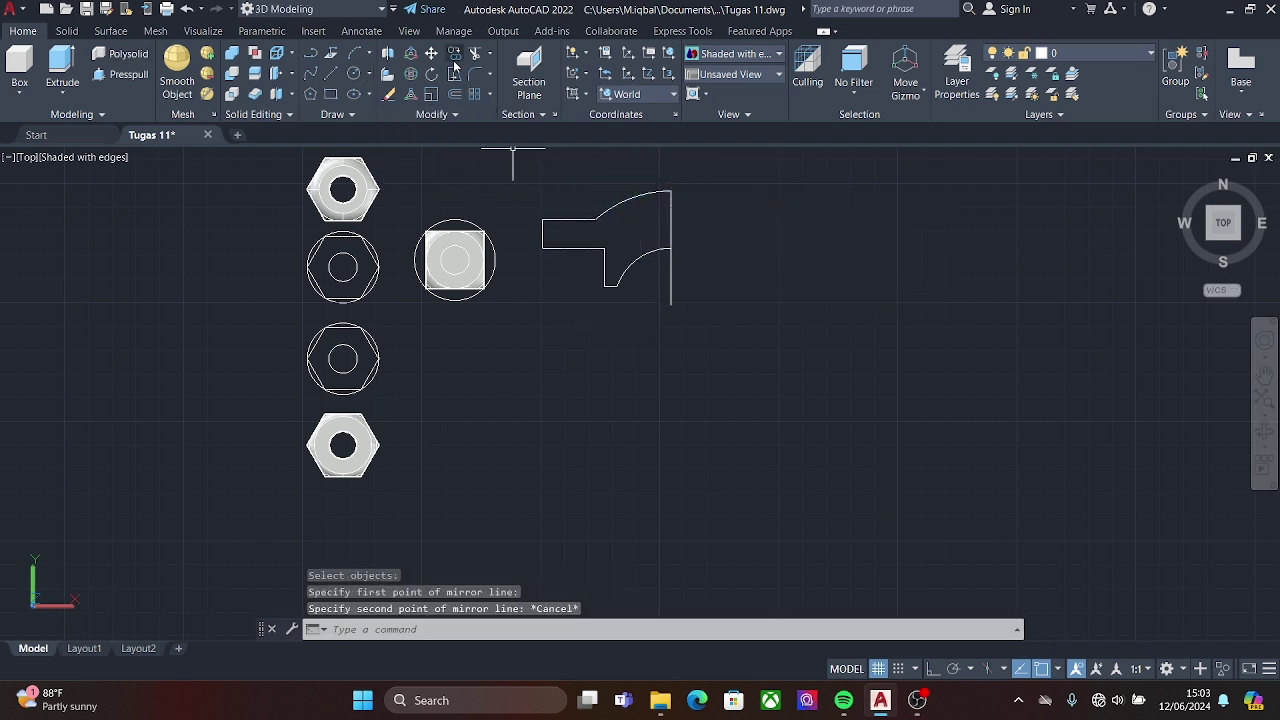
- Mirror the seven half-profile pieces about the vertical centreline, keeping the originals
click(455, 94)
drag(680, 180, 602, 284)
click(640, 256)
key(Return)
click(671, 190)
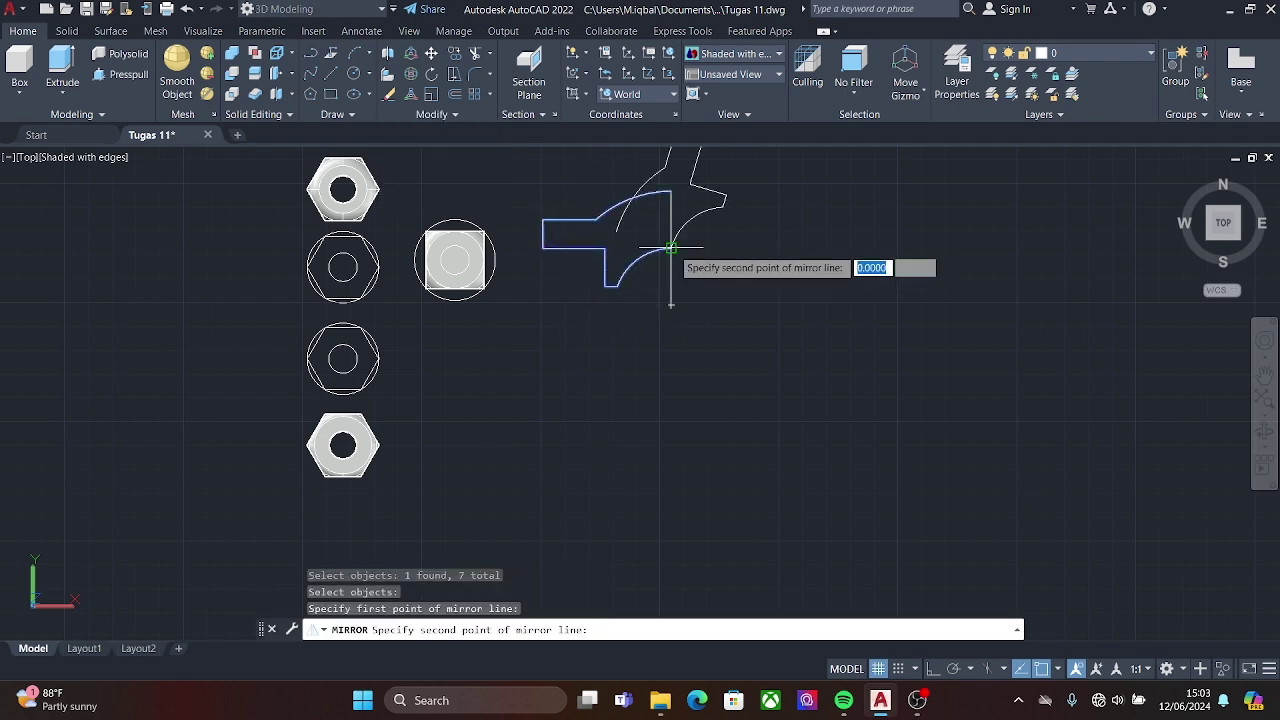
click(671, 290)
key(Return)
scroll(600, 300, down, 2)
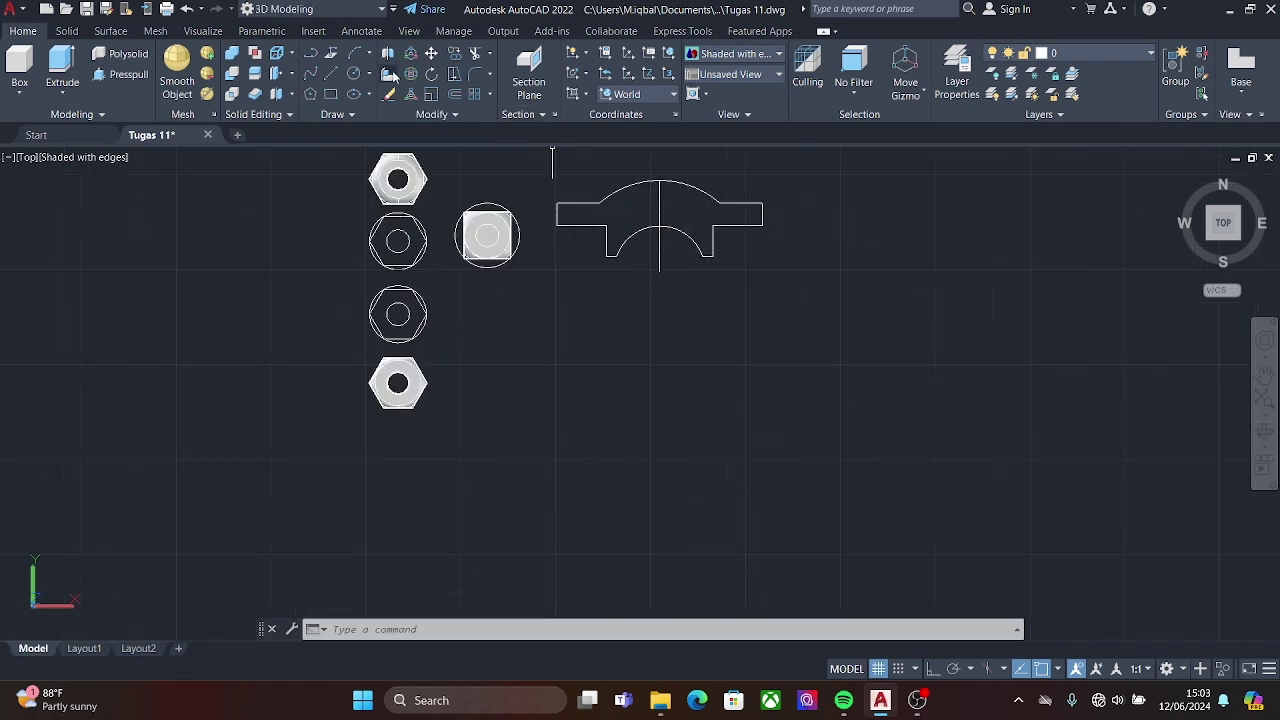
- Start a dimension on the arc, then cancel it
click(361, 31)
click(276, 75)
scroll(629, 286, up, 2)
scroll(640, 230, up, 1)
click(582, 226)
key(Escape)
scroll(797, 226, down, 2)
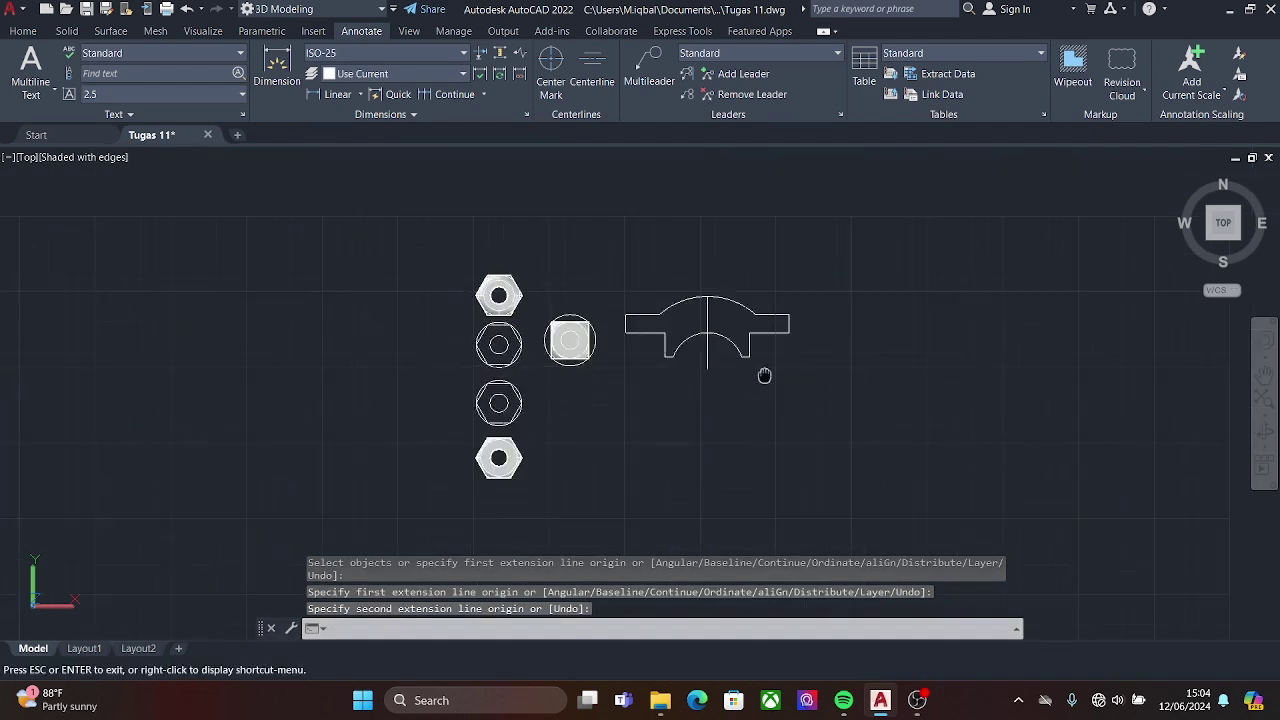
click(23, 31)
- Erase the vertical centre line and join the cap outline into one polyline
click(388, 94)
click(603, 213)
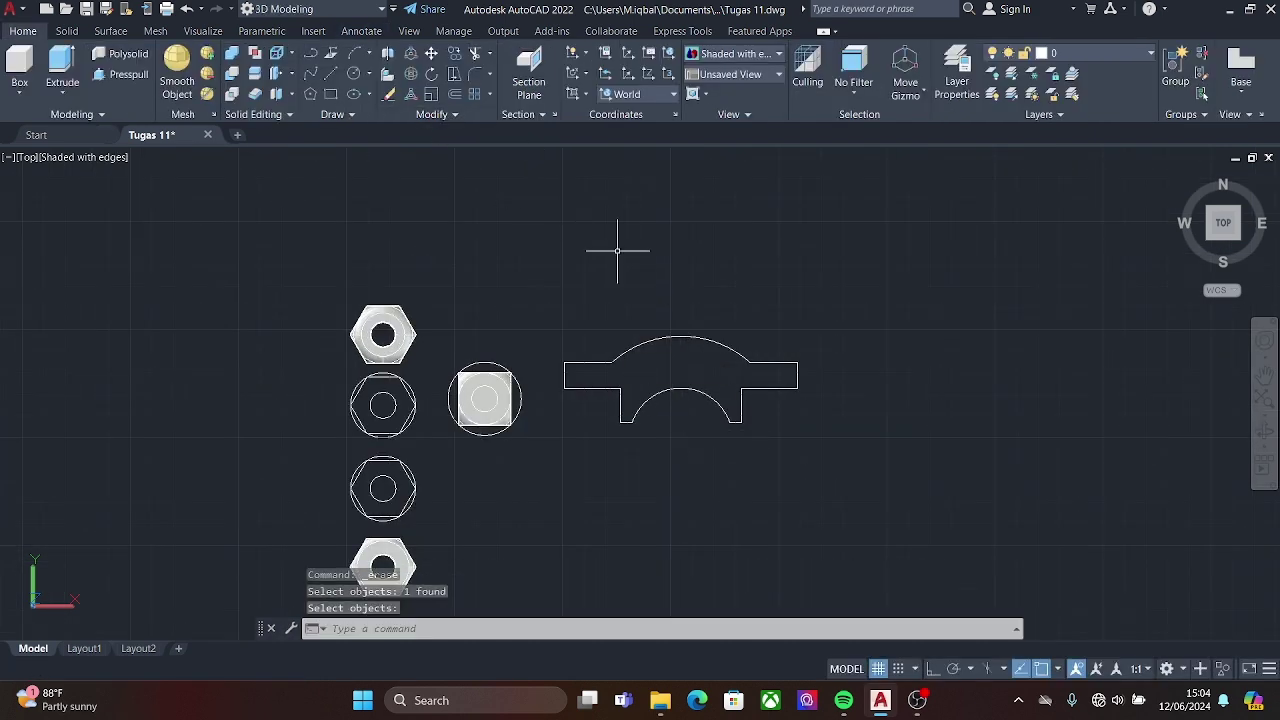
key(Return)
drag(904, 296, 576, 441)
click(557, 418)
text(JOIN)
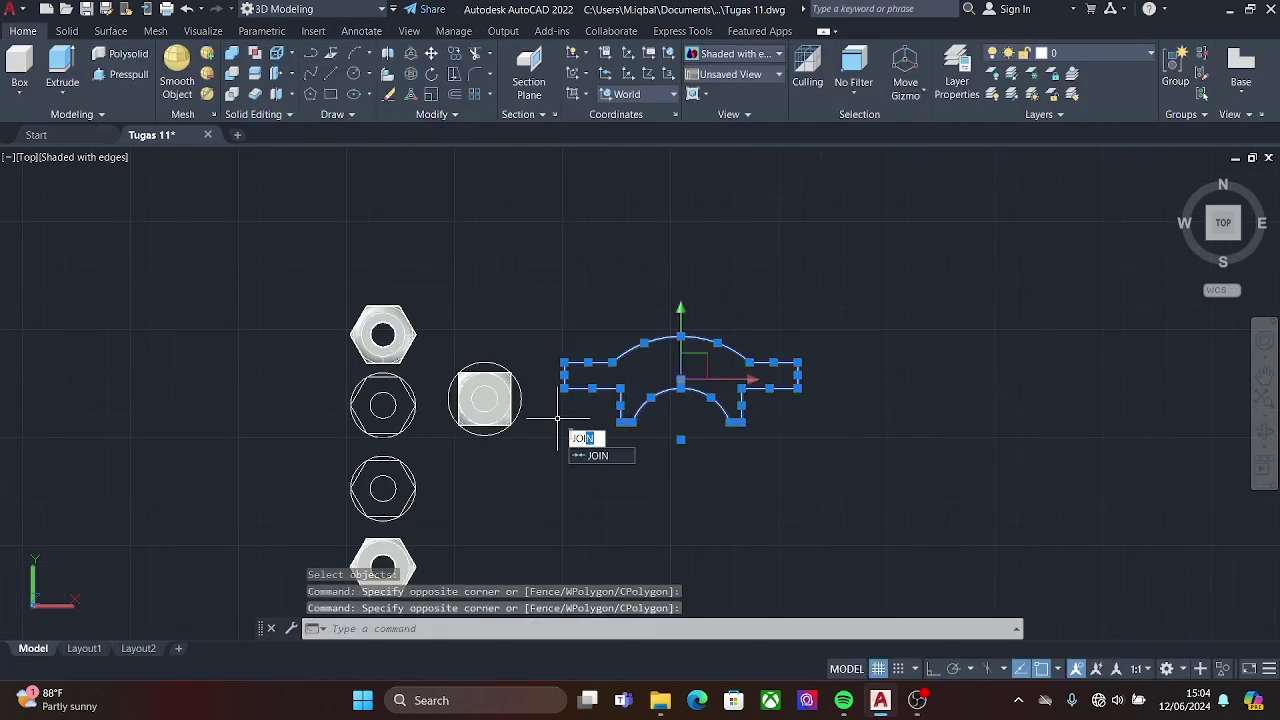
key(Return)
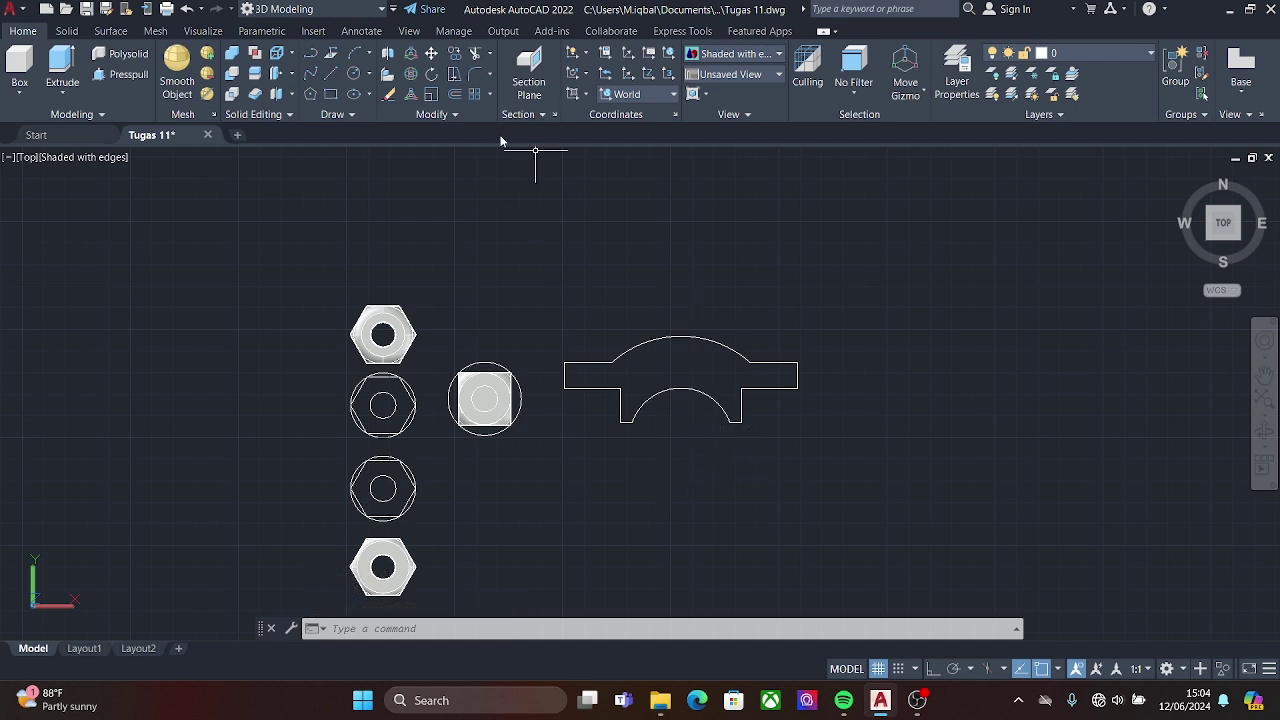
- Draw a 46-unit vertical line above the cap
text(l)
key(Return)
click(681, 312)
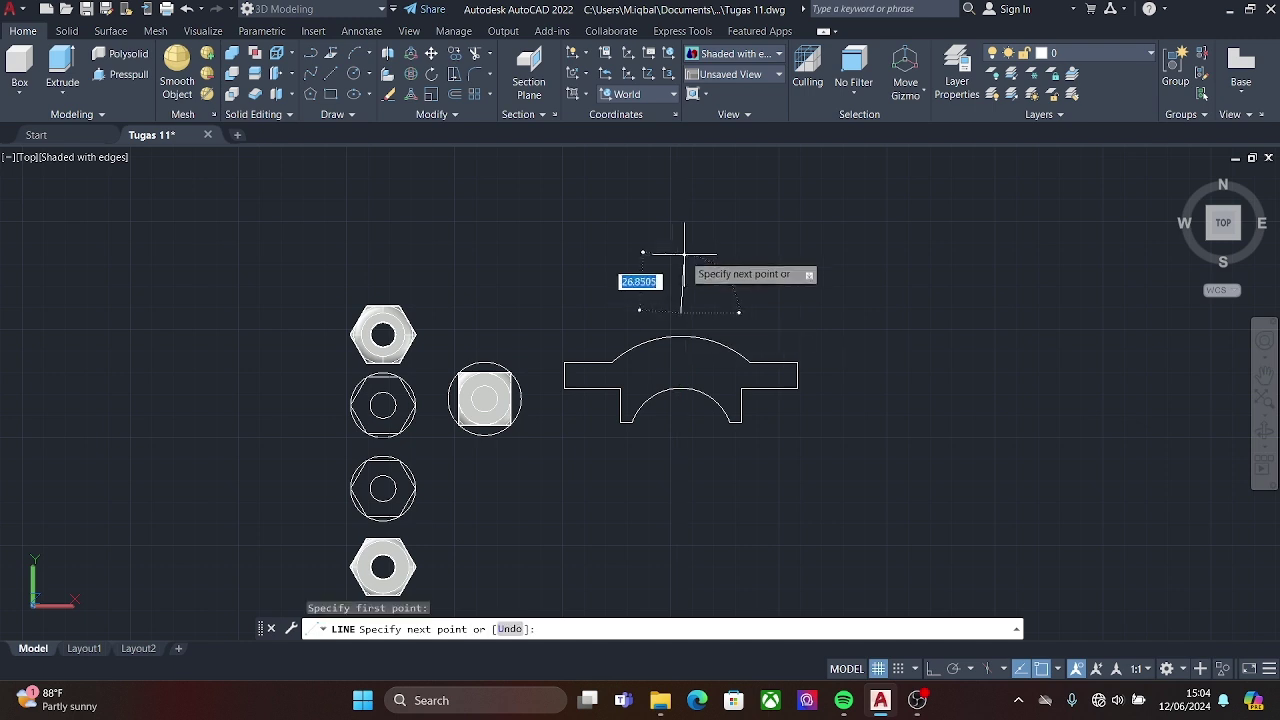
key(Return)
right_click(681, 244)
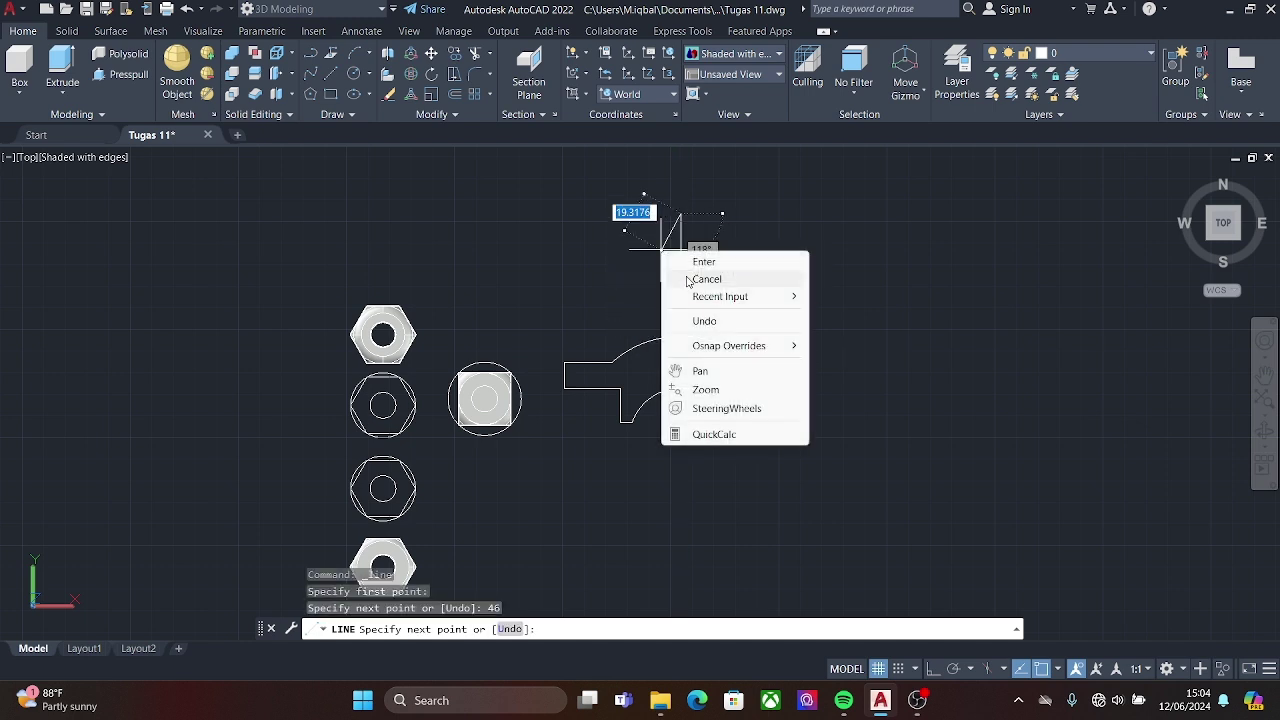
click(706, 277)
- Add concentric circles of radius 4 and 3 at the line's top end
key(c)
key(Return)
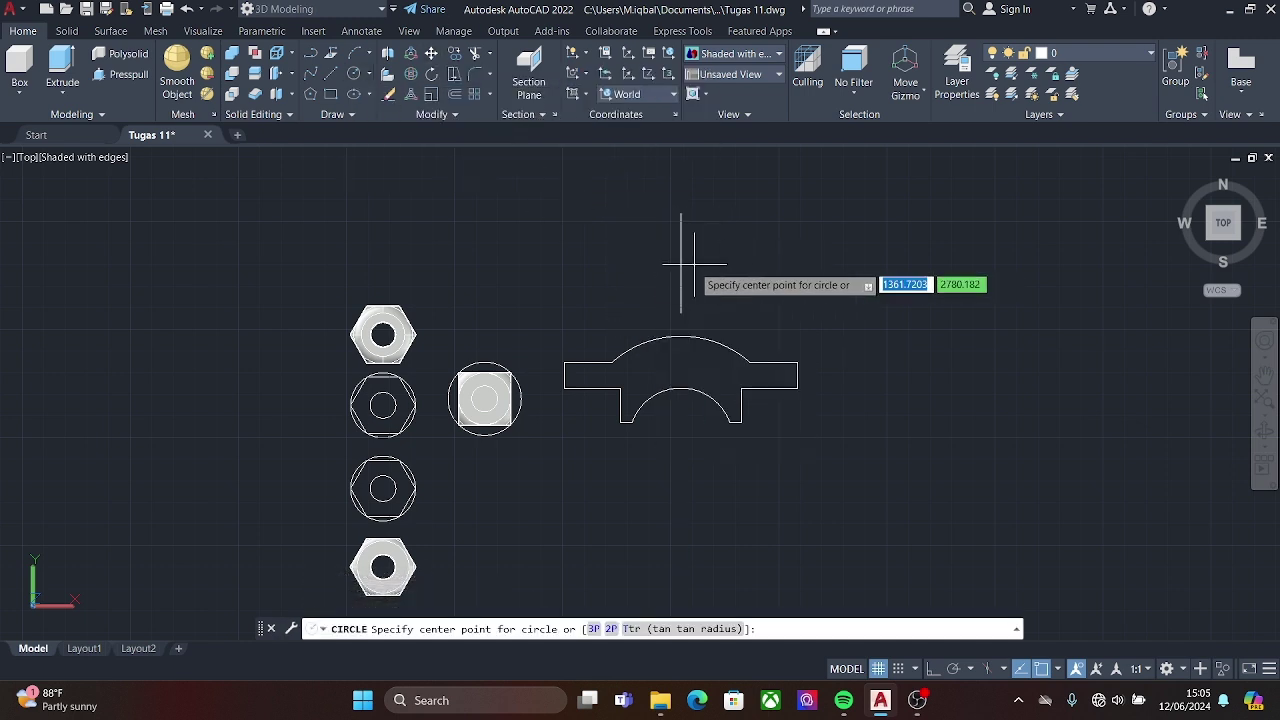
click(681, 260)
text(4)
key(Return)
scroll(681, 276, up, 3)
key(Return)
click(681, 244)
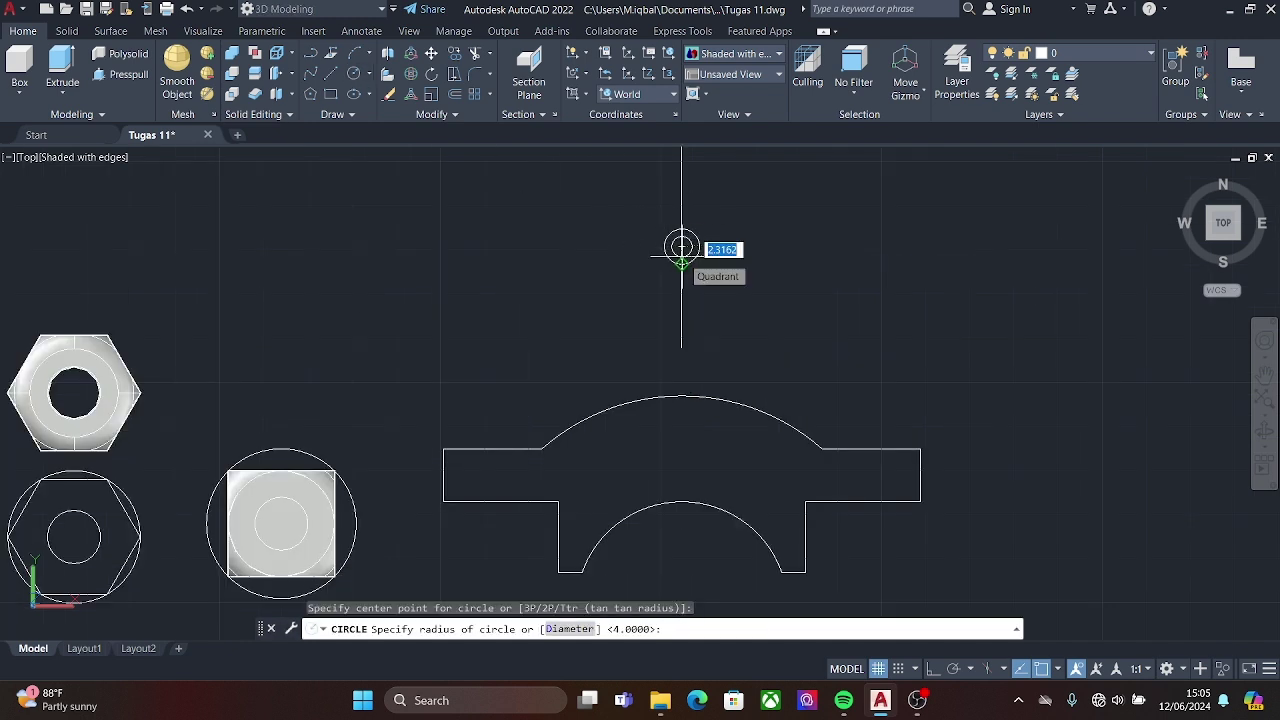
text(3)
key(Return)
- Draw a 39-unit horizontal line from the small circles' centre
key(l)
key(Return)
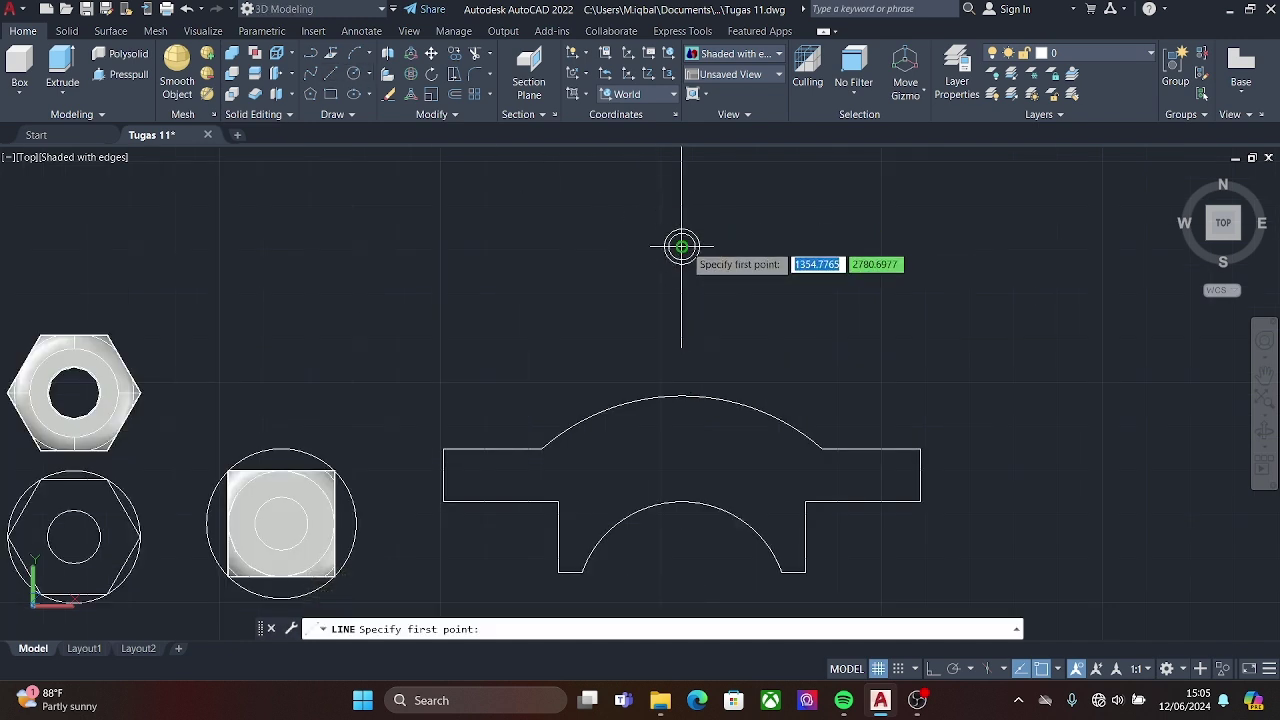
click(681, 244)
text(39)
key(Return)
key(Escape)
middle_drag(681, 244, 694, 392)
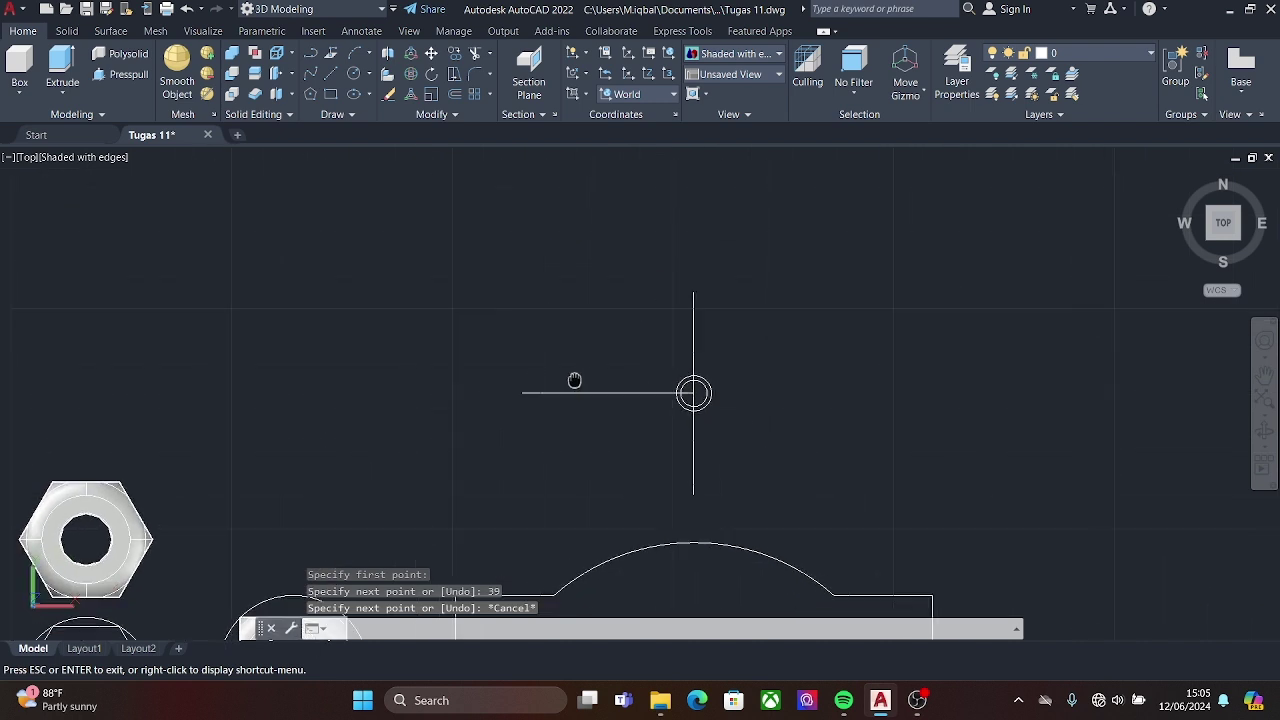
- Draw circles of radius 6, 17 and 54 centred on the line's left end
click(355, 74)
click(522, 392)
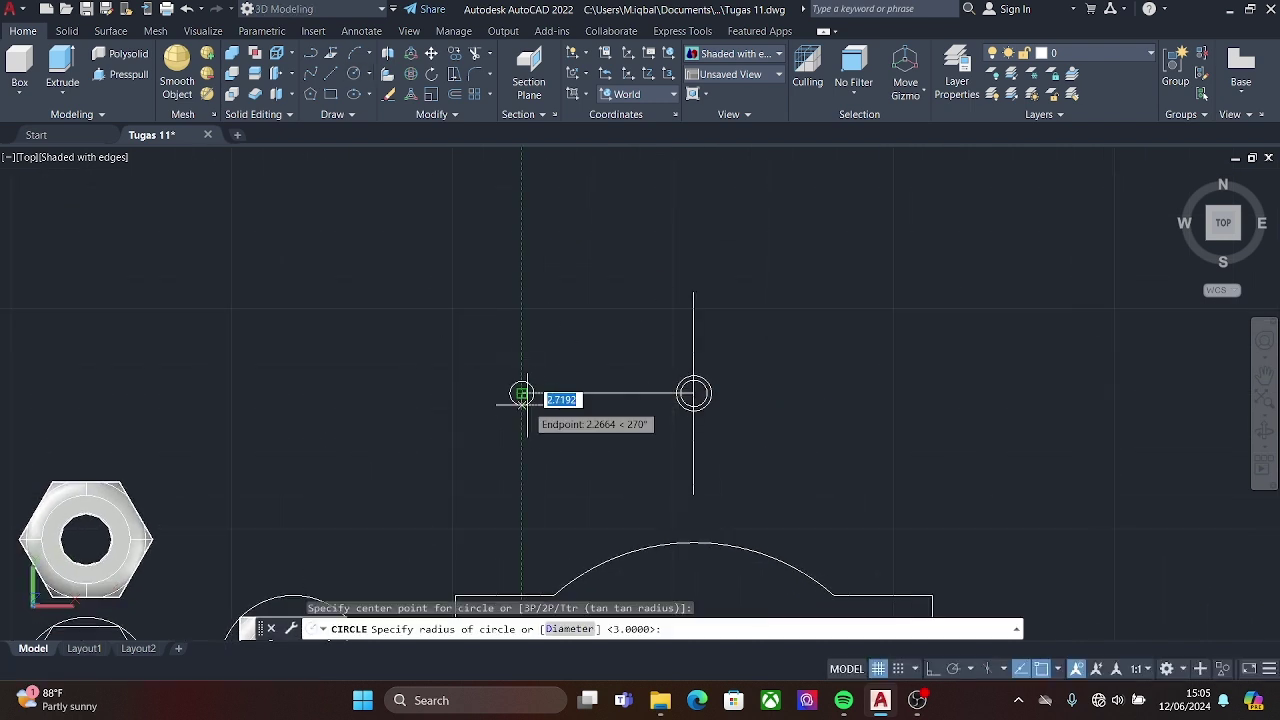
text(6)
key(Return)
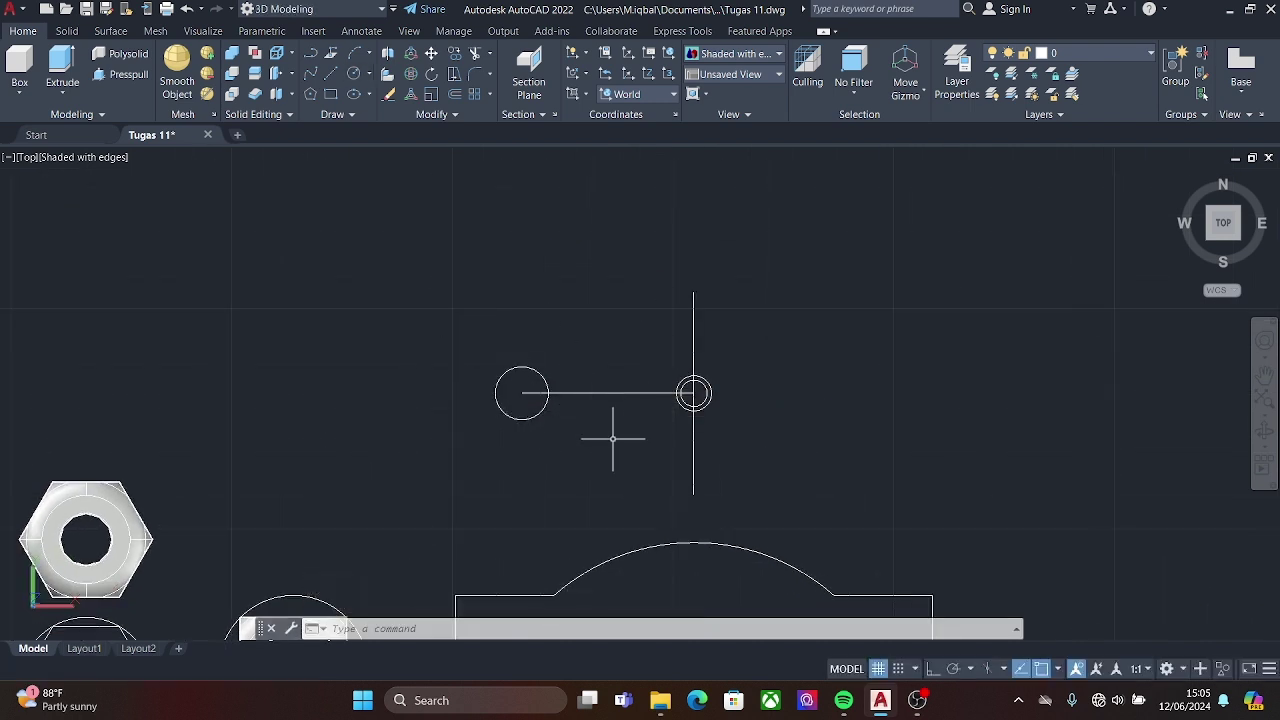
key(Return)
click(522, 392)
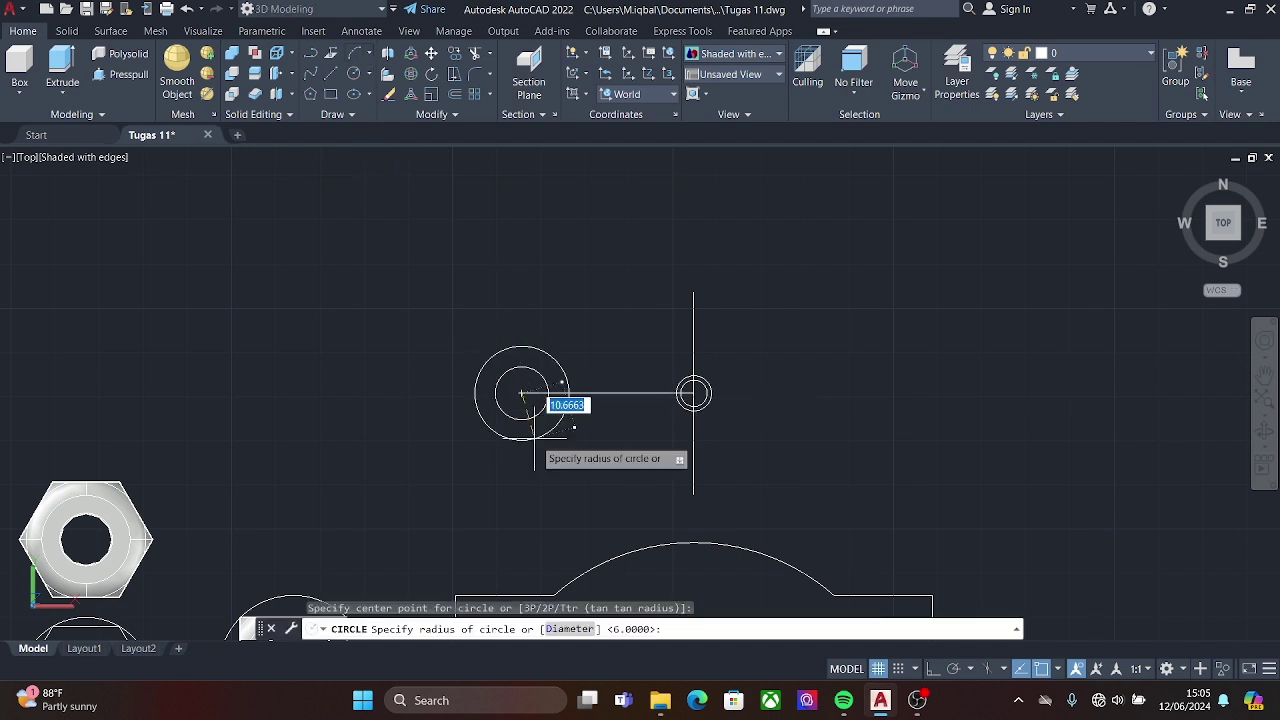
text(17)
key(Return)
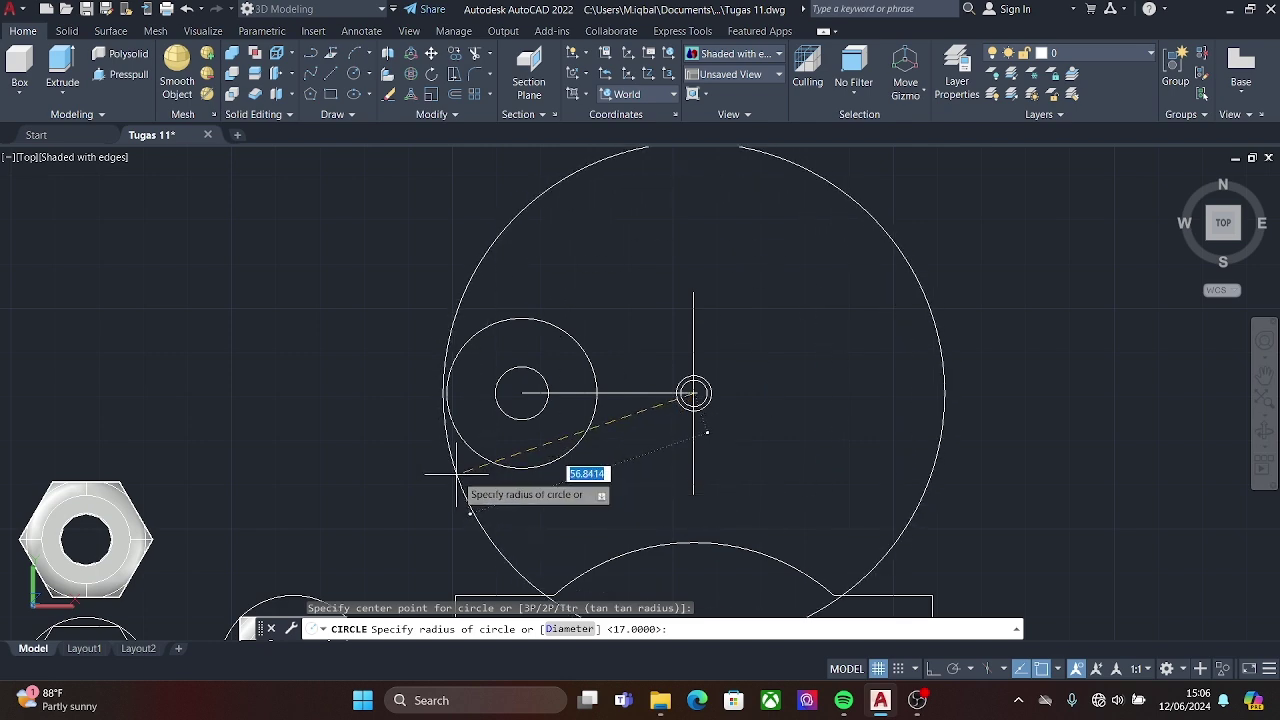
scroll(455, 475, down, 2)
text(54)
key(Return)
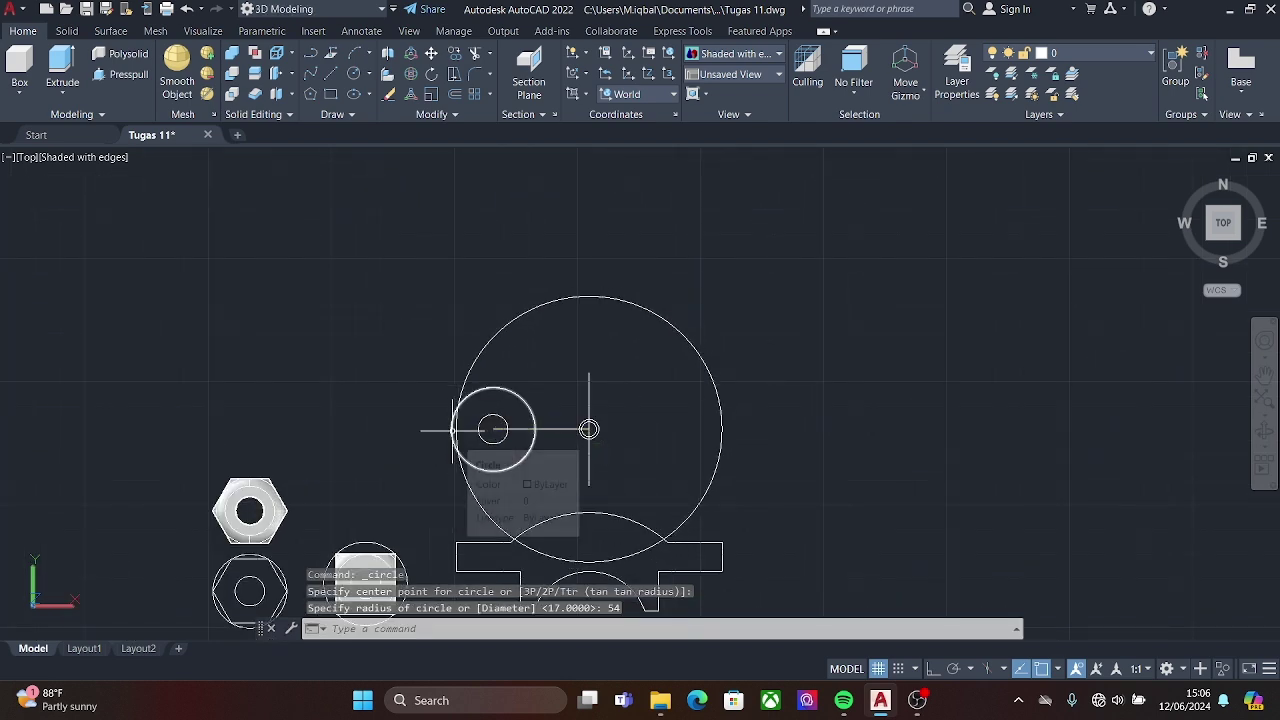
scroll(645, 420, up, 2)
- Draw the straight top and bottom boundary lines around the bolt-hole circle
click(331, 76)
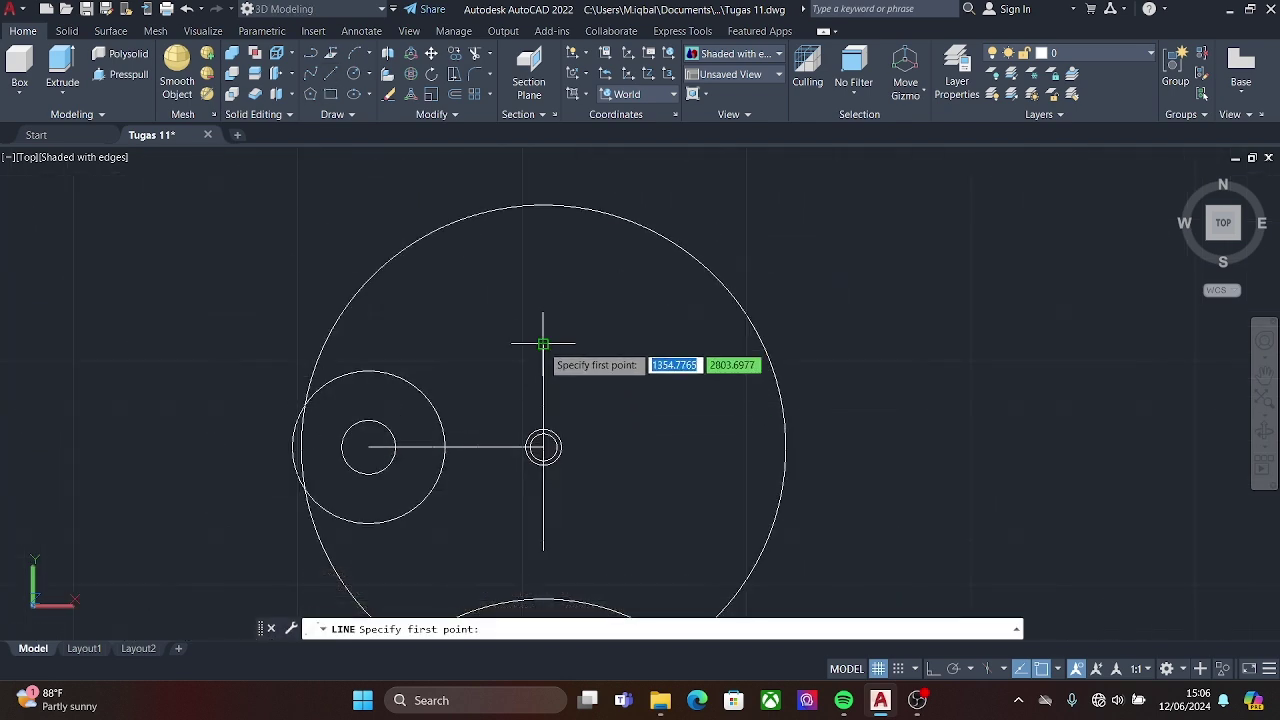
click(415, 344)
middle_drag(300, 366, 336, 286)
click(577, 470)
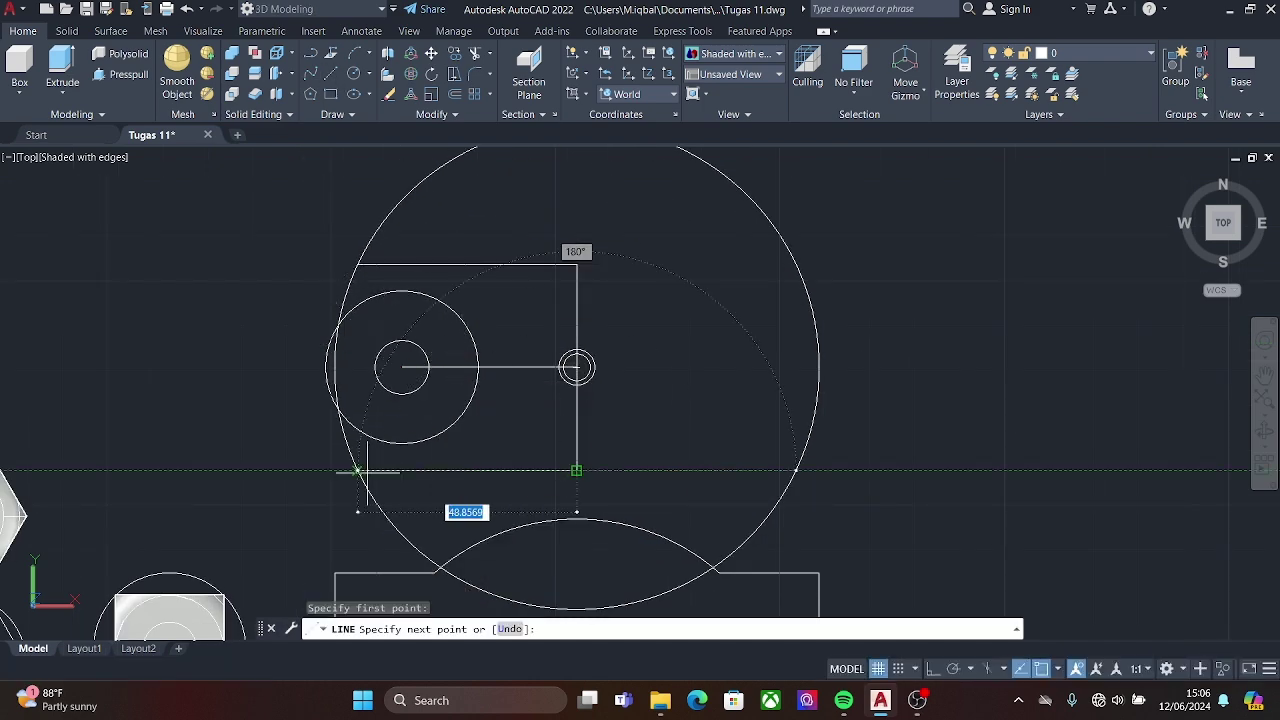
click(357, 470)
right_click(407, 488)
click(452, 321)
scroll(416, 381, up, 2)
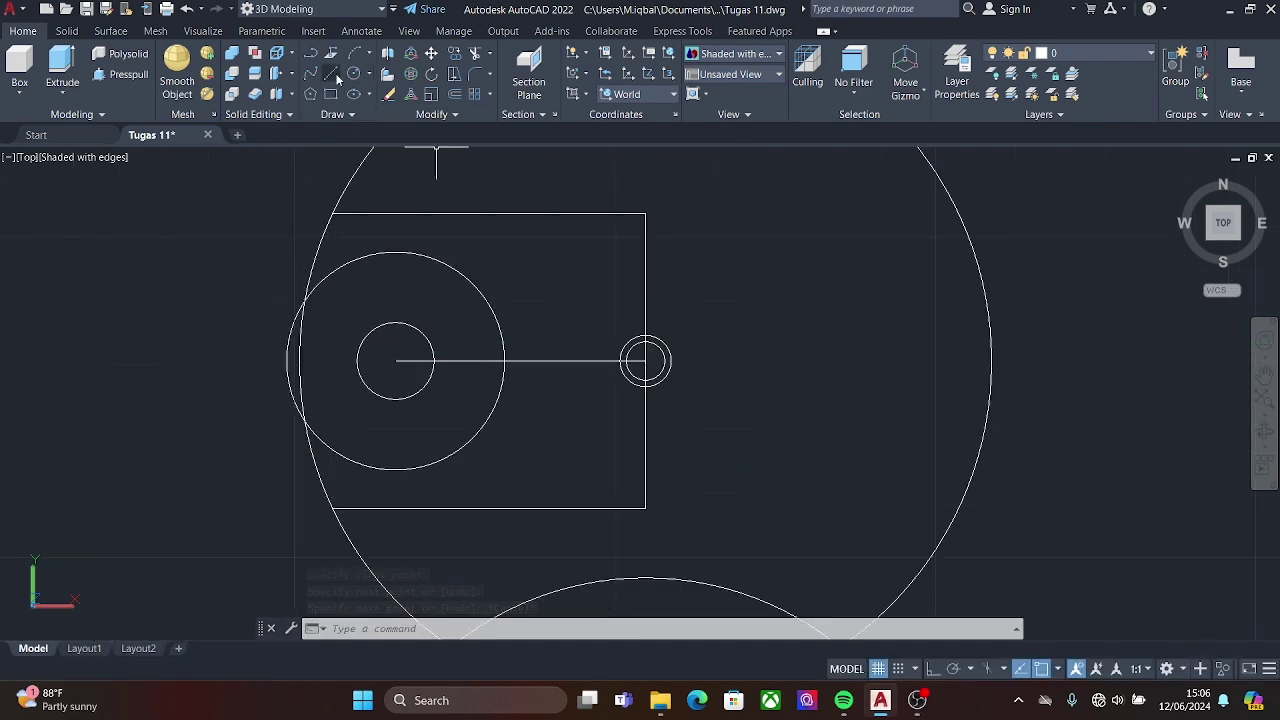
- Draw a vertical dividing line through the rectangular sketch, then start TRIM
click(332, 75)
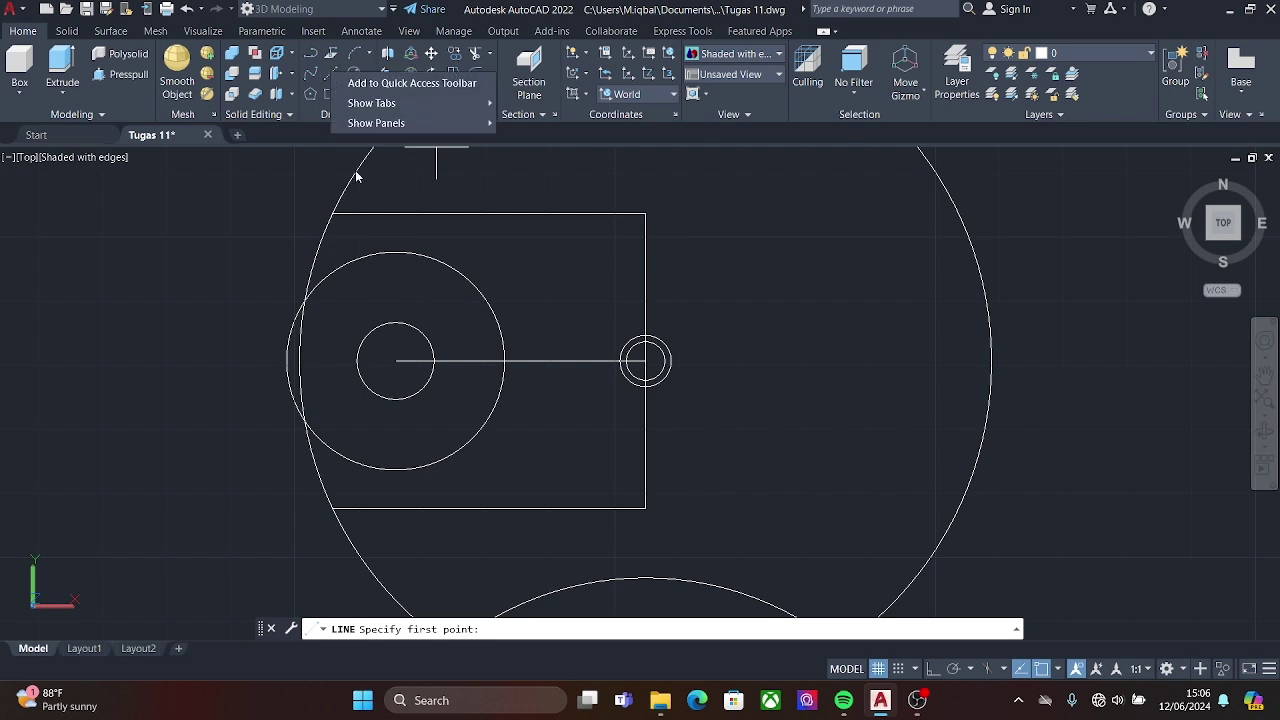
scroll(420, 200, down, 3)
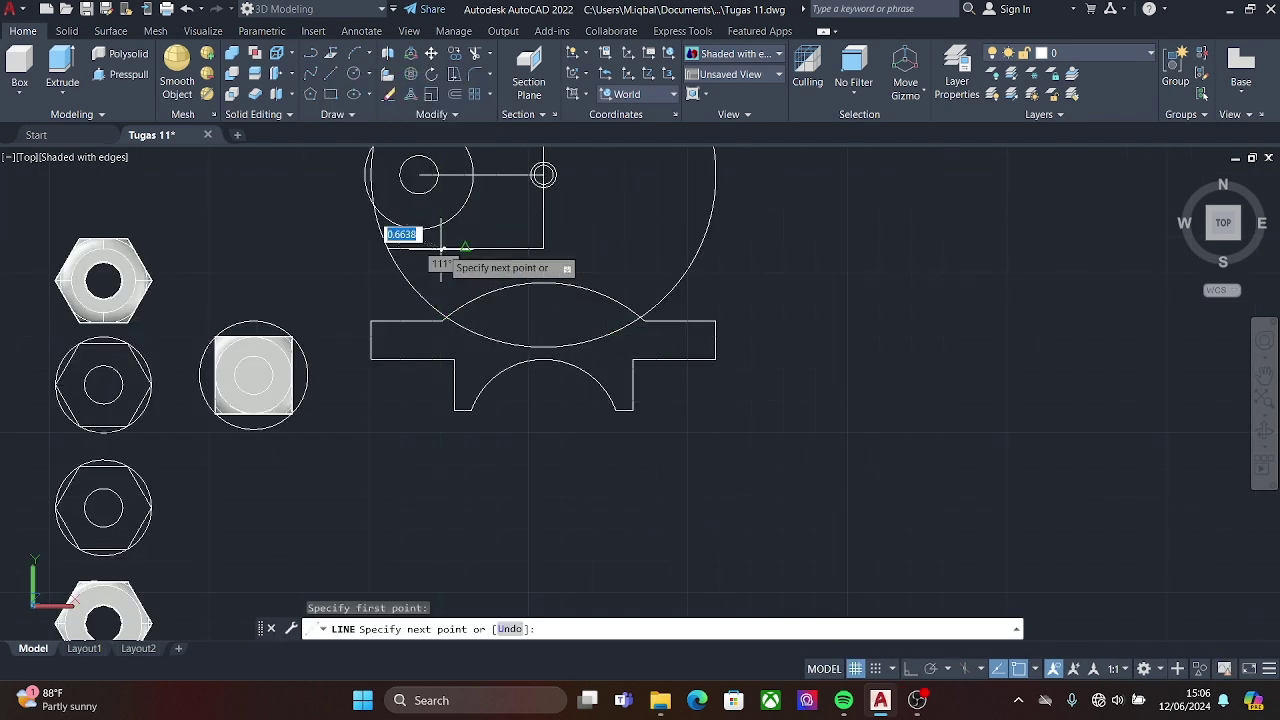
scroll(441, 248, up, 4)
scroll(450, 204, down, 3)
key(Escape)
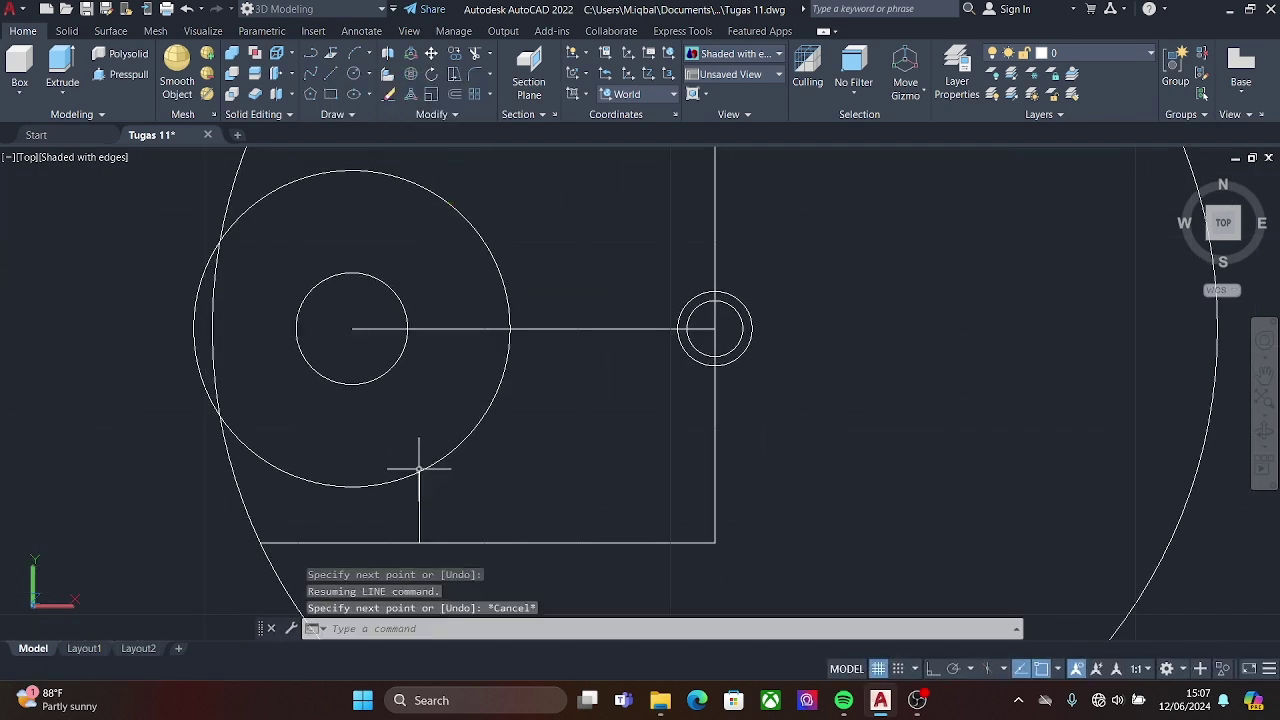
key(Return)
click(420, 201)
middle_drag(420, 201, 407, 250)
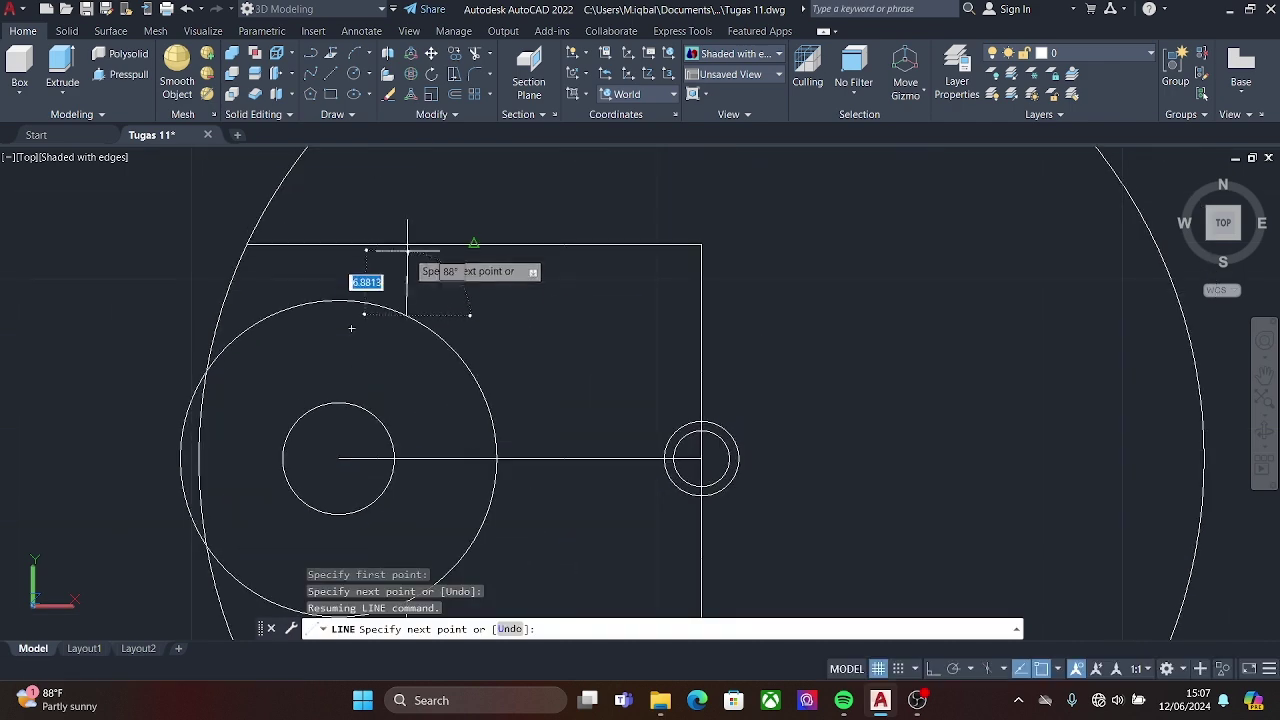
middle_drag(403, 323, 409, 248)
scroll(480, 280, down, 3)
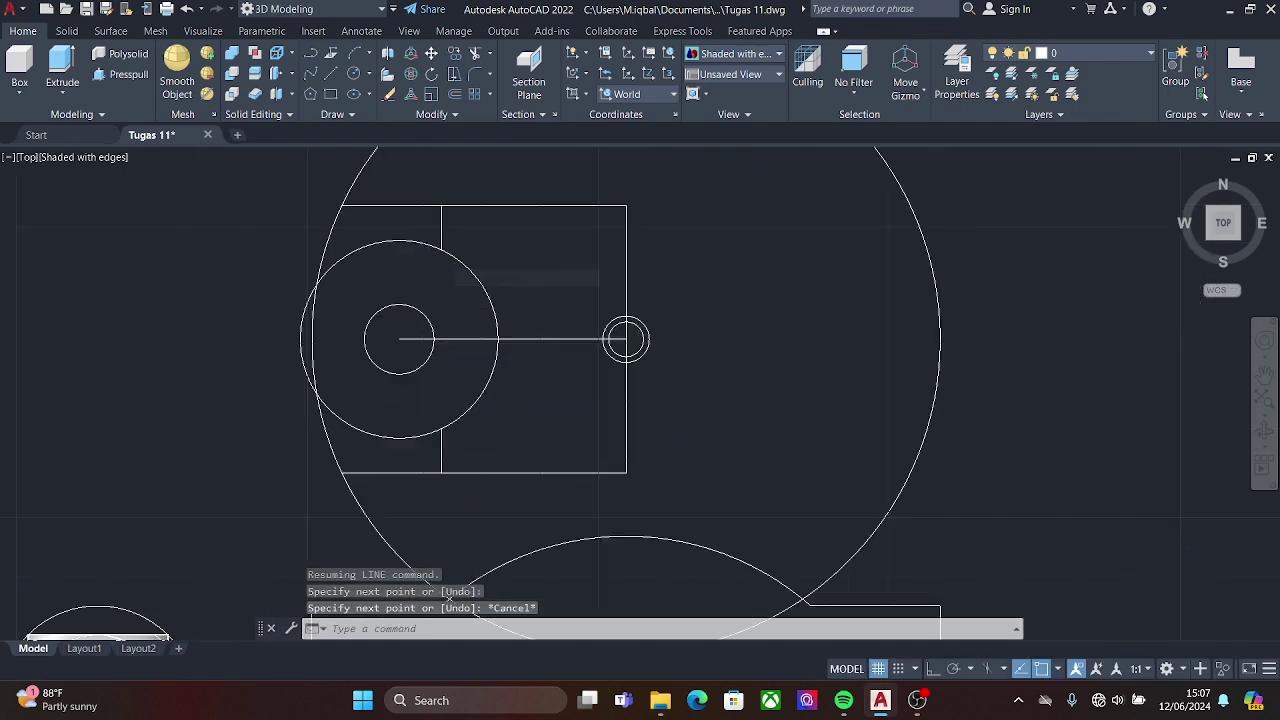
scroll(480, 300, down, 2)
key(Escape)
text(tr)
key(Return)
- Mirror the left half of the cap outline about the centre hole, keeping the original
scroll(543, 297, up, 2)
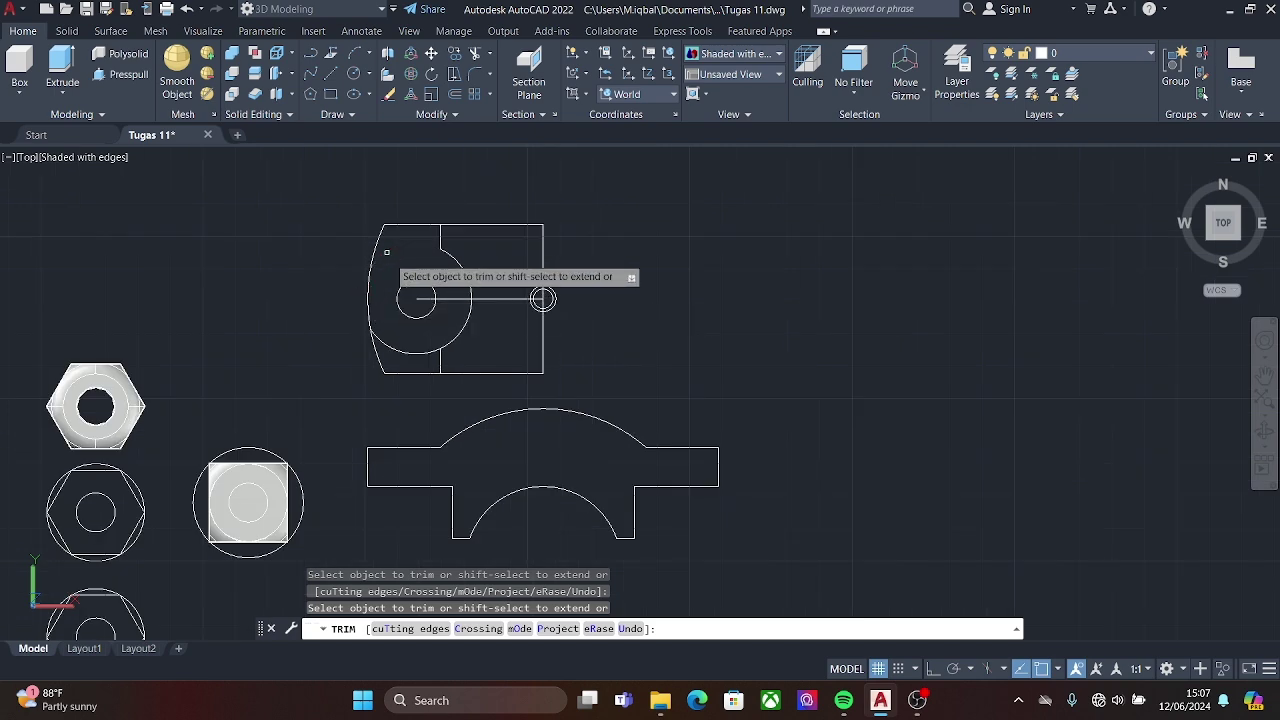
scroll(502, 324, up, 1)
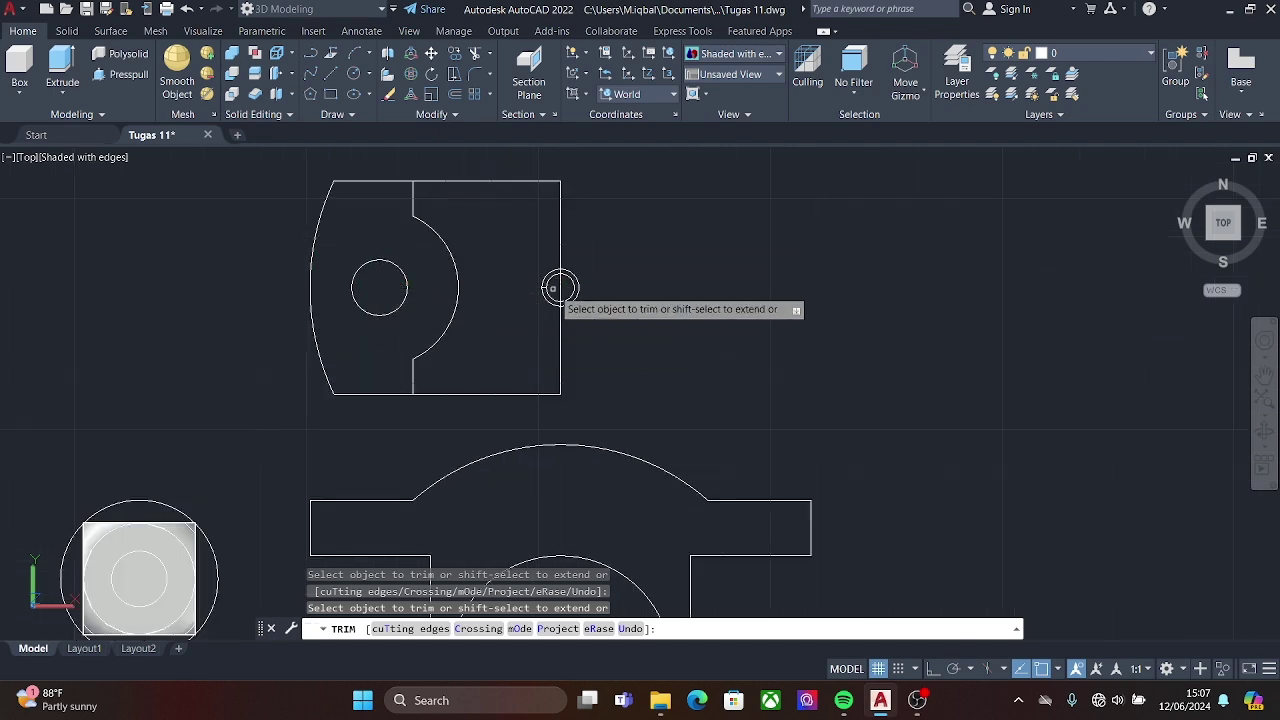
scroll(552, 289, up, 1)
scroll(544, 286, down, 1)
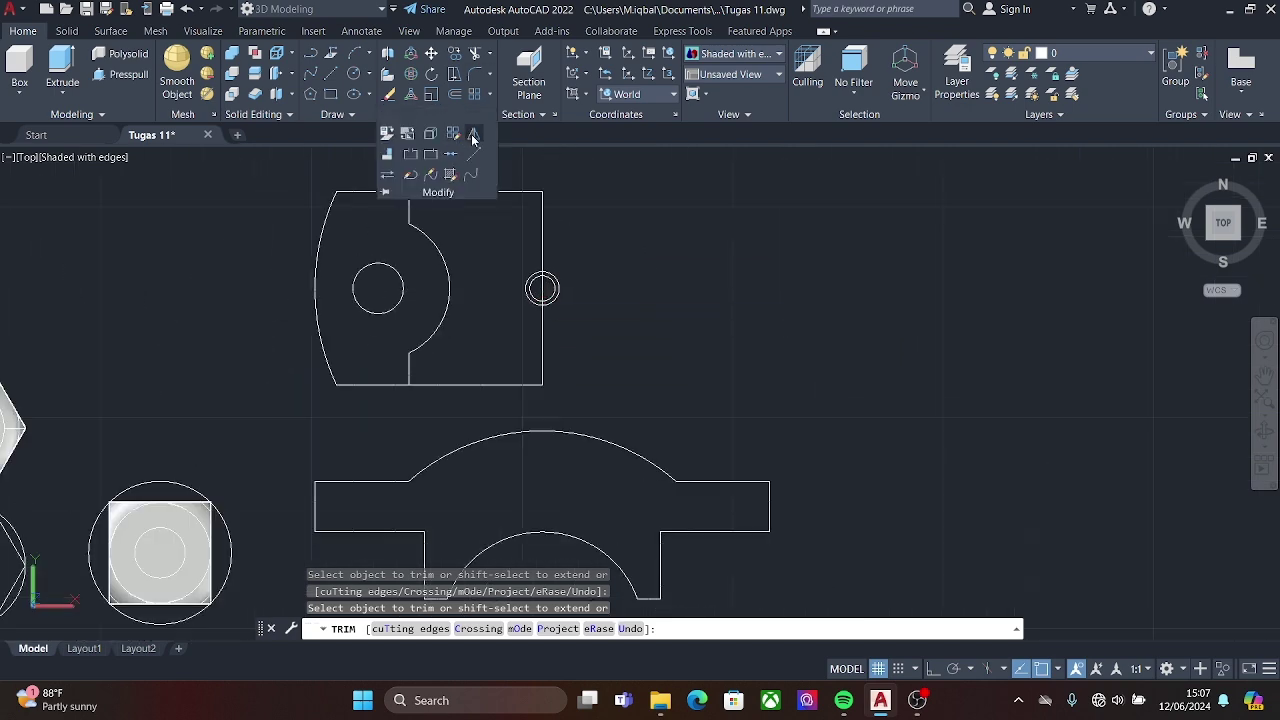
click(473, 137)
drag(575, 175, 277, 409)
key(Escape)
click(473, 133)
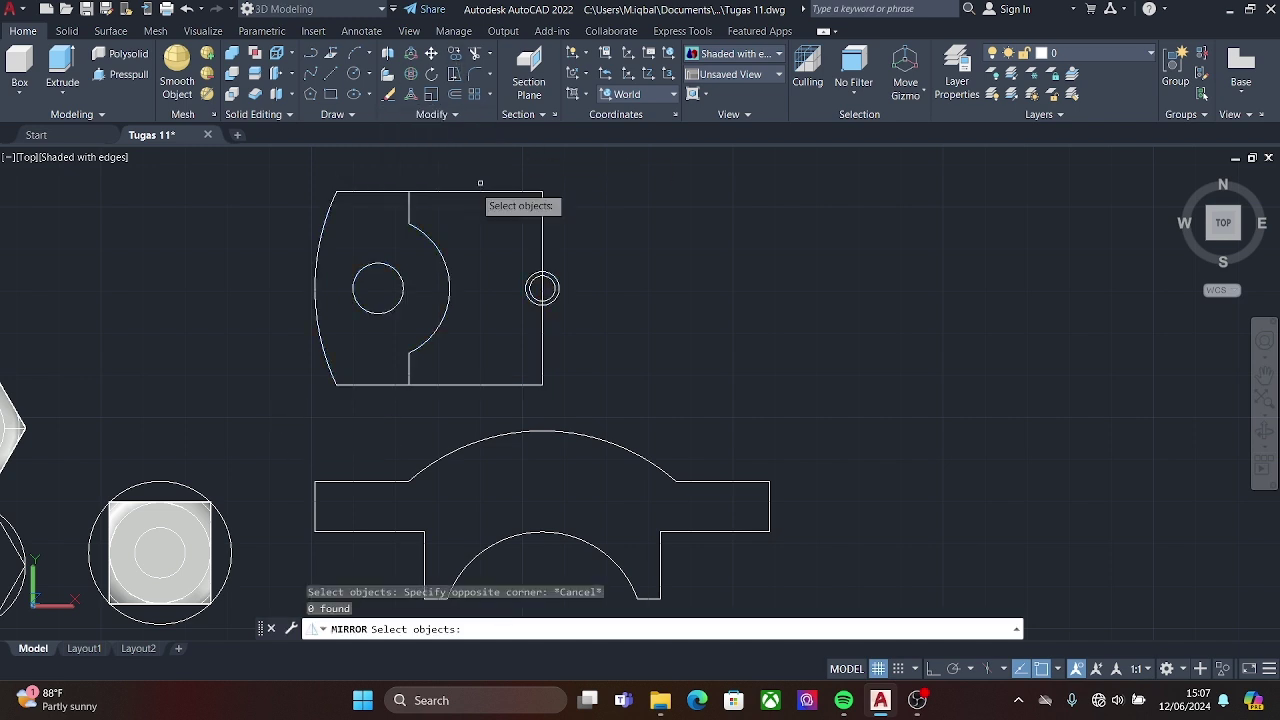
drag(480, 182, 345, 400)
key(Return)
click(542, 289)
click(542, 289)
scroll(542, 289, down, 2)
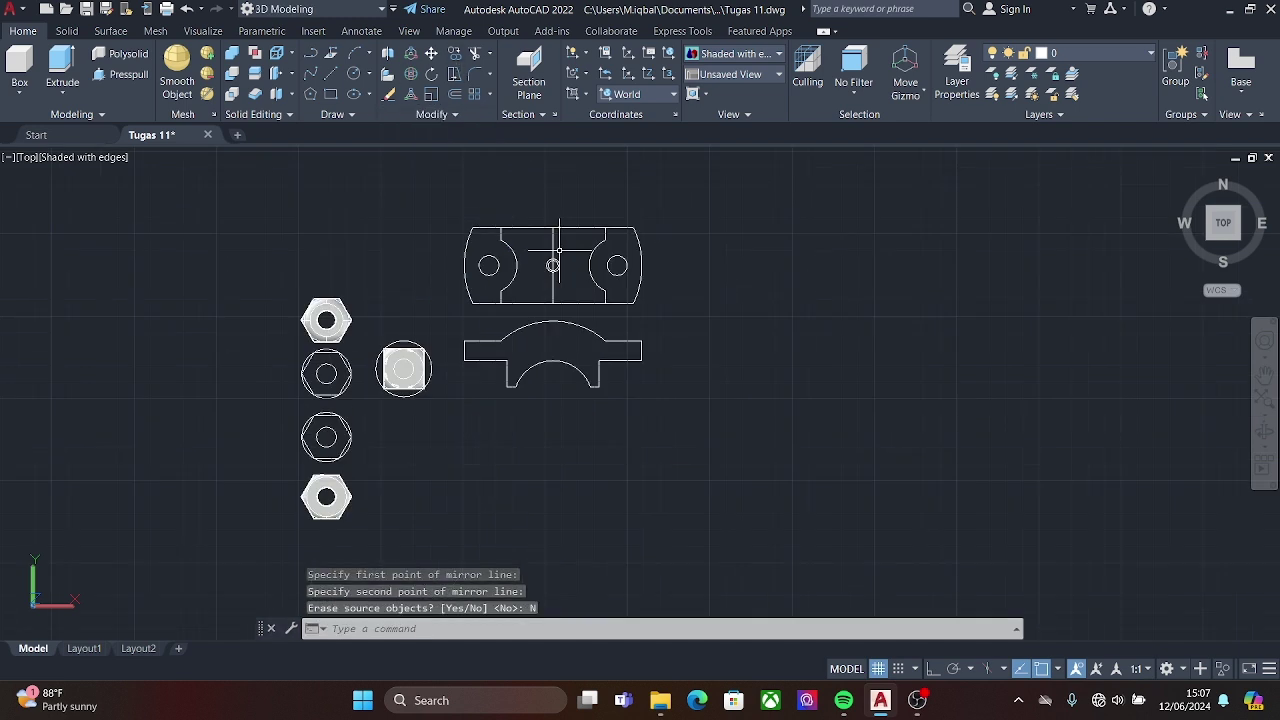
key(Return)
click(121, 74)
- Press-pull the arched cap profile into a 46-unit-thick solid
click(494, 382)
mouse_move(494, 382)
shift+middle_down()
mouse_move(629, 250)
mouse_move(586, 400)
shift+middle_up()
text(4)
key(Return)
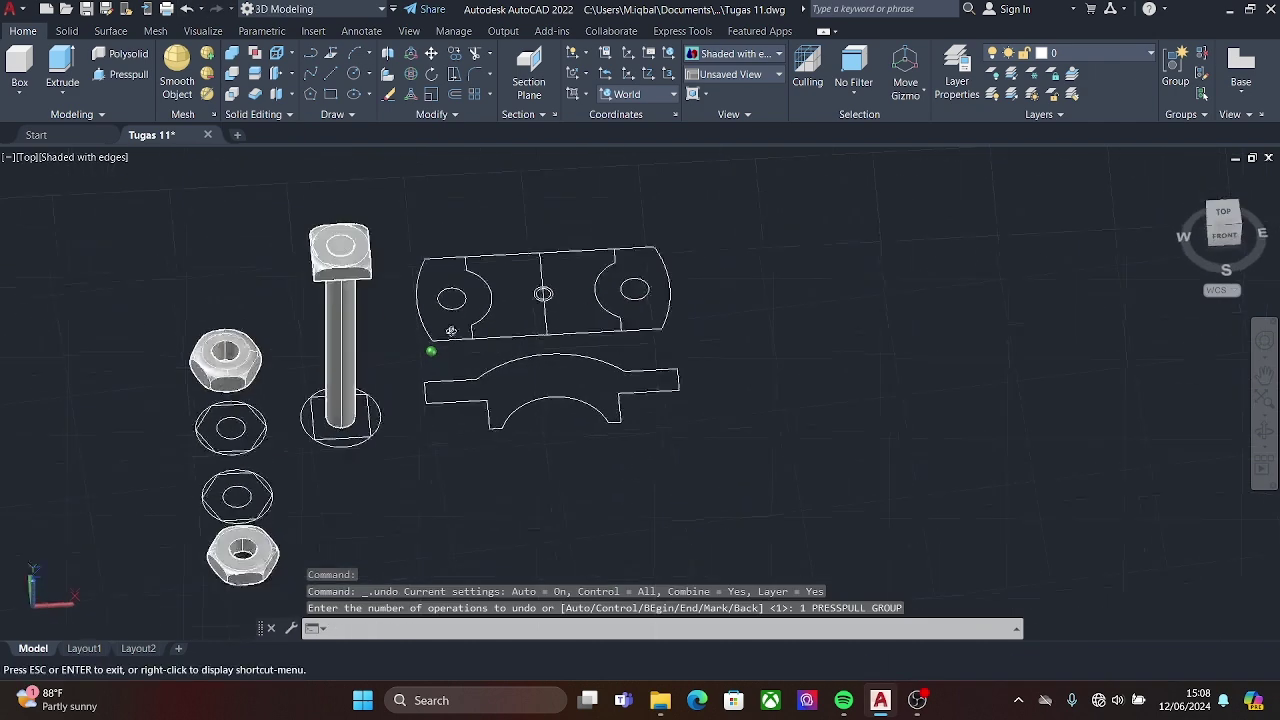
click(586, 400)
key(Return)
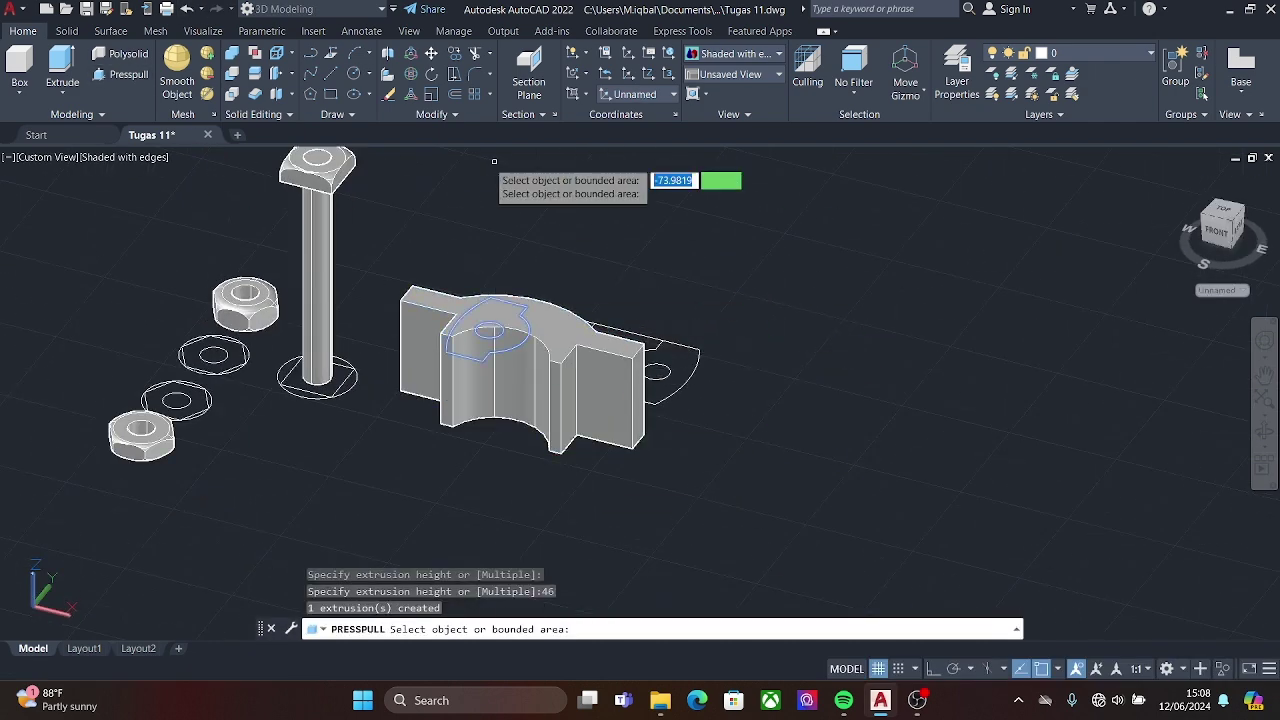
- Rotate the extruded solid 80 degrees with 3DROTATE
click(431, 73)
click(512, 345)
key(Return)
click(512, 345)
text(1)
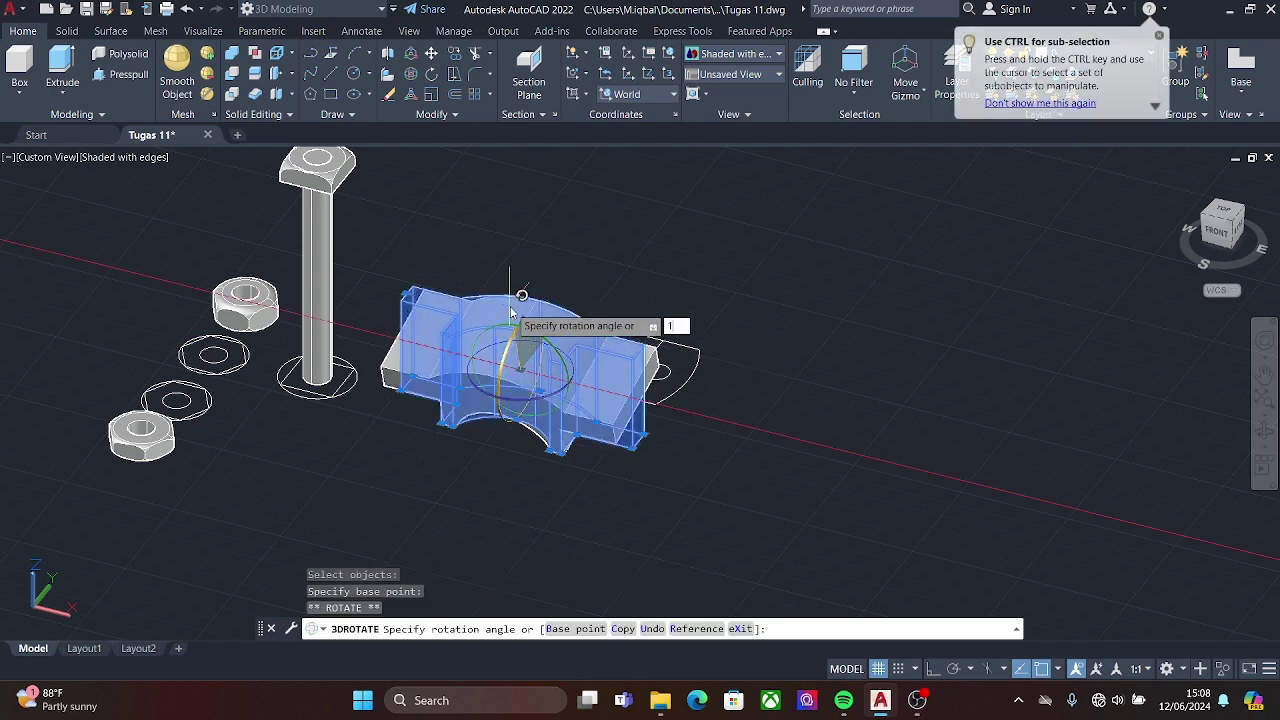
text(80)
key(Return)
- Move the rotated solid lower beneath the sketches and orbit to a front view
click(443, 452)
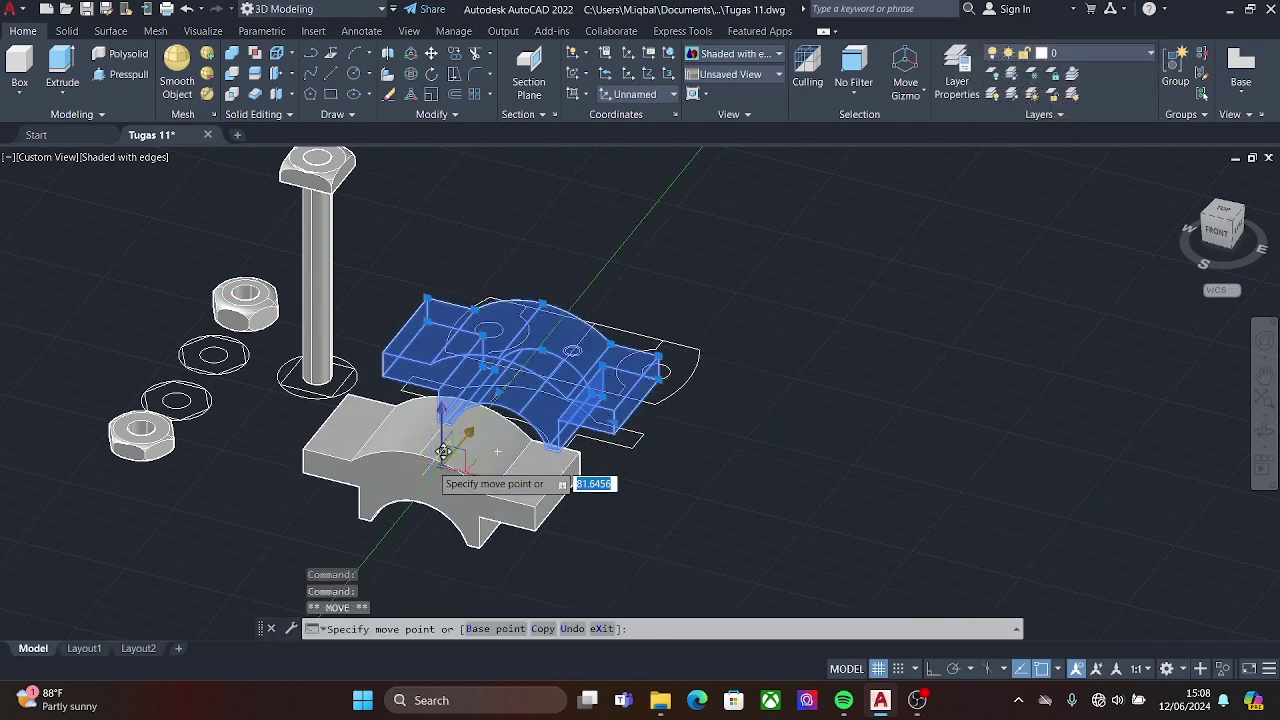
click(365, 562)
click(431, 52)
click(367, 565)
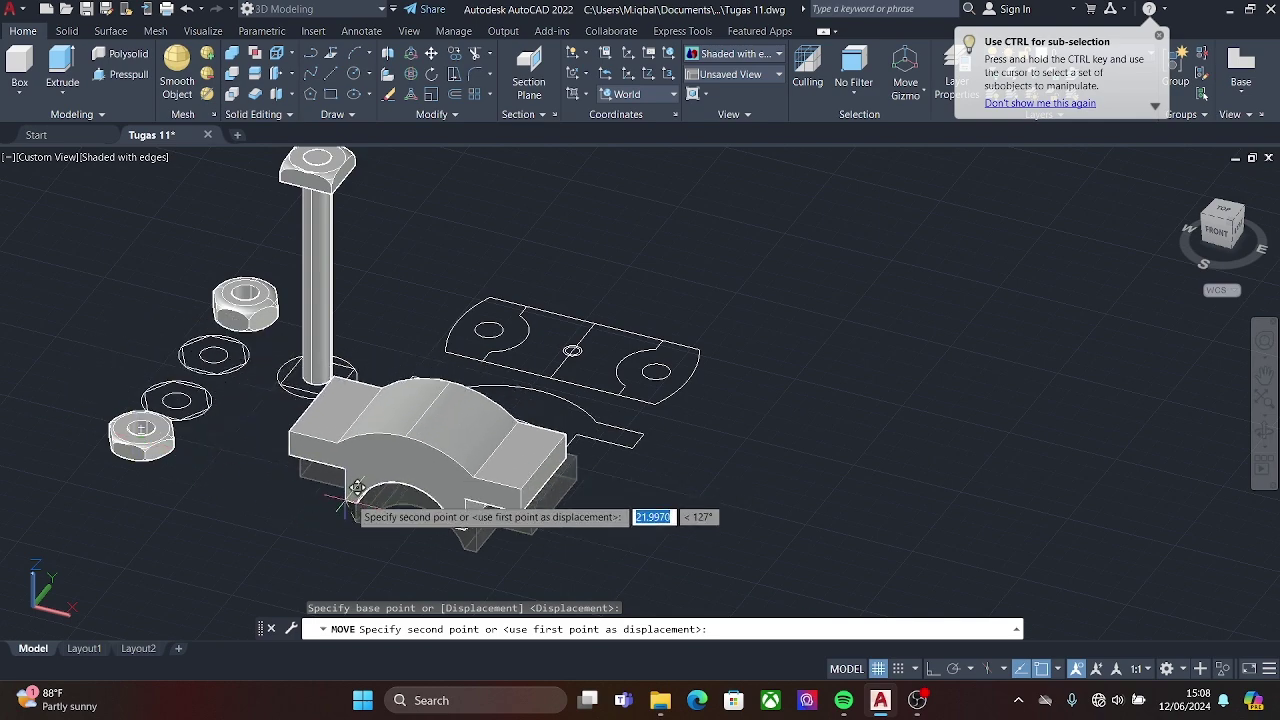
mouse_move(360, 518)
shift+middle_down()
mouse_move(495, 452)
mouse_move(440, 420)
shift+middle_up()
key(Escape)
scroll(520, 450, up, 3)
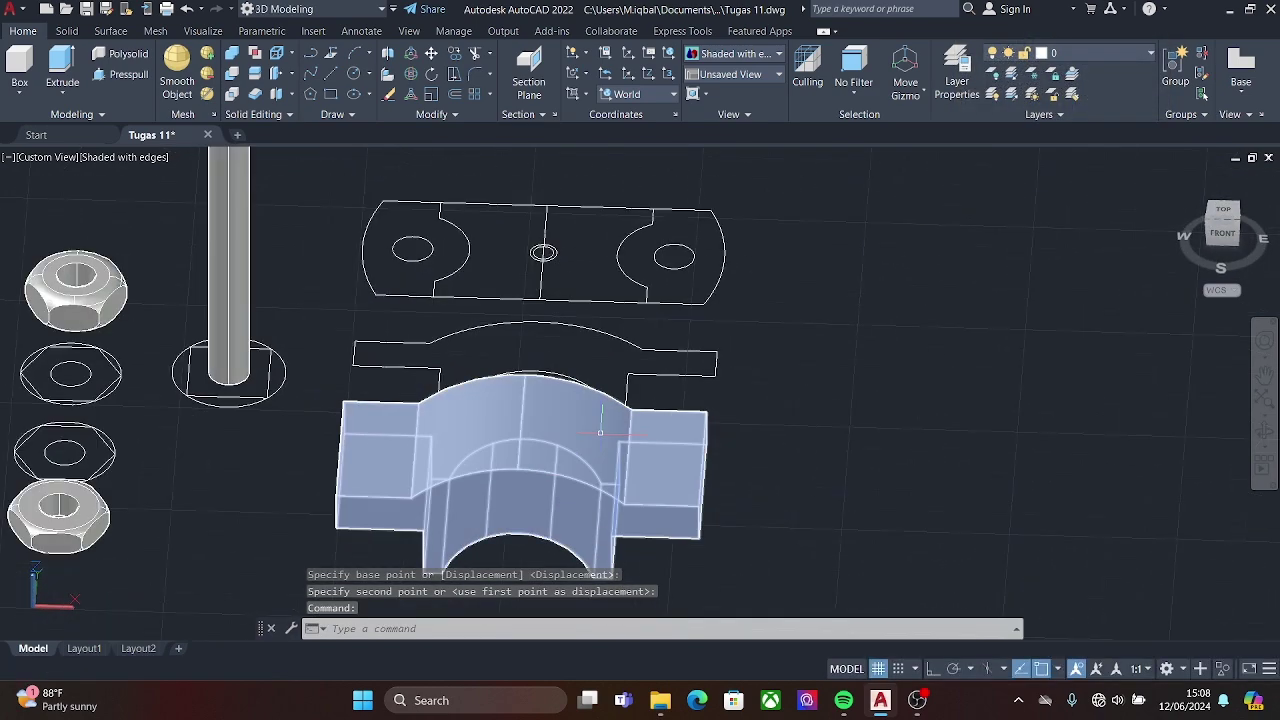
- Draw a radius 17 circle at the left bolt hole and mirror it to the right hole
click(356, 76)
click(411, 249)
key(Return)
click(357, 249)
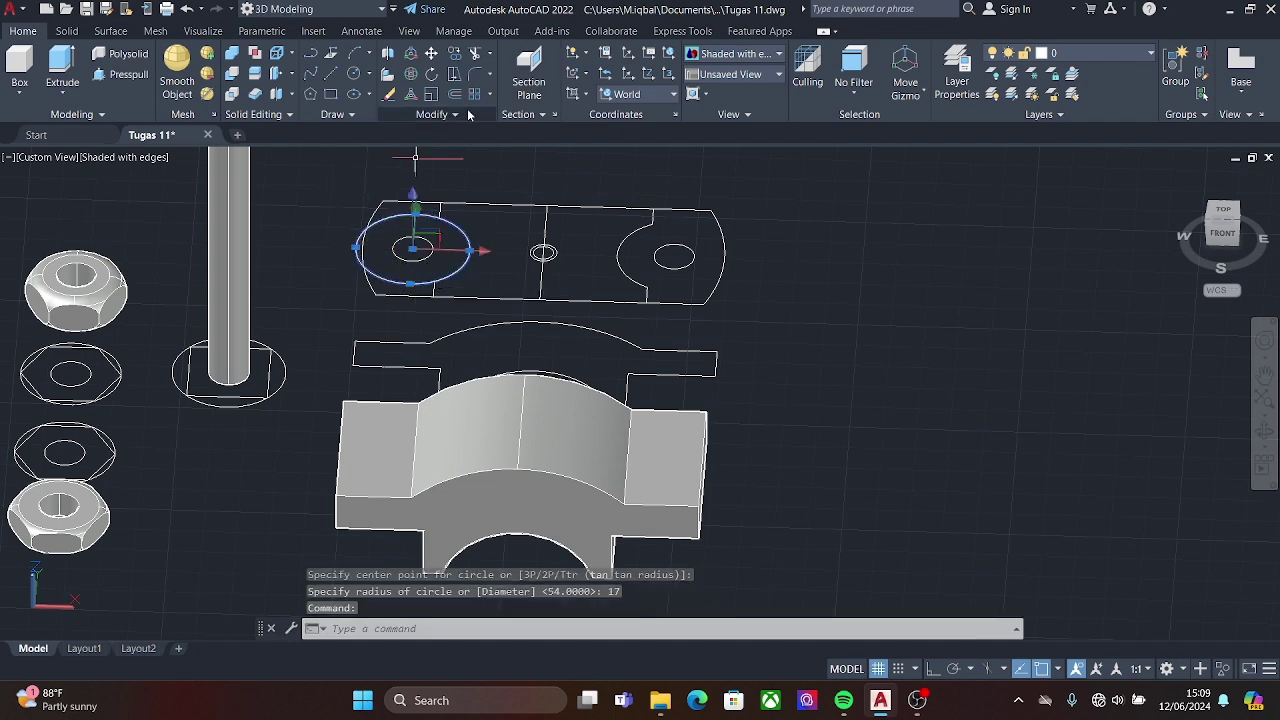
text(mi)
key(Return)
click(543, 252)
click(543, 245)
key(Return)
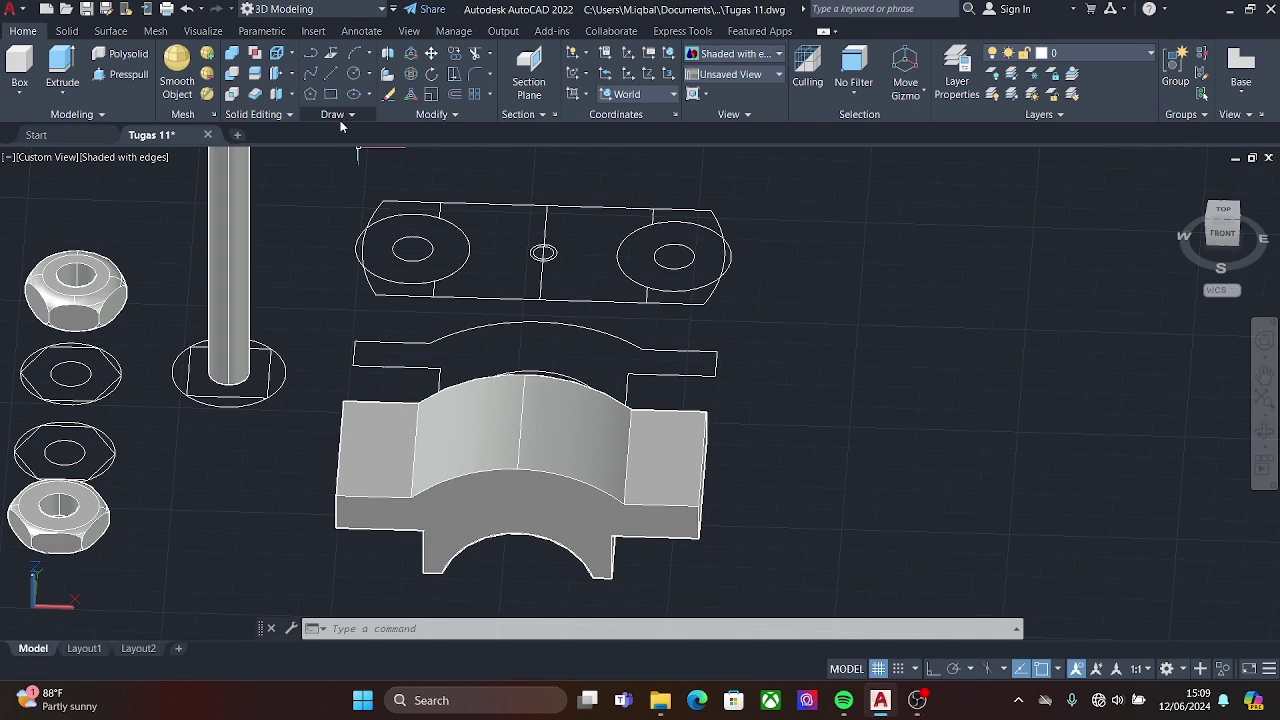
- Select both bolt-hole circles and the outline's arc edge to move them
click(431, 53)
click(357, 245)
click(722, 278)
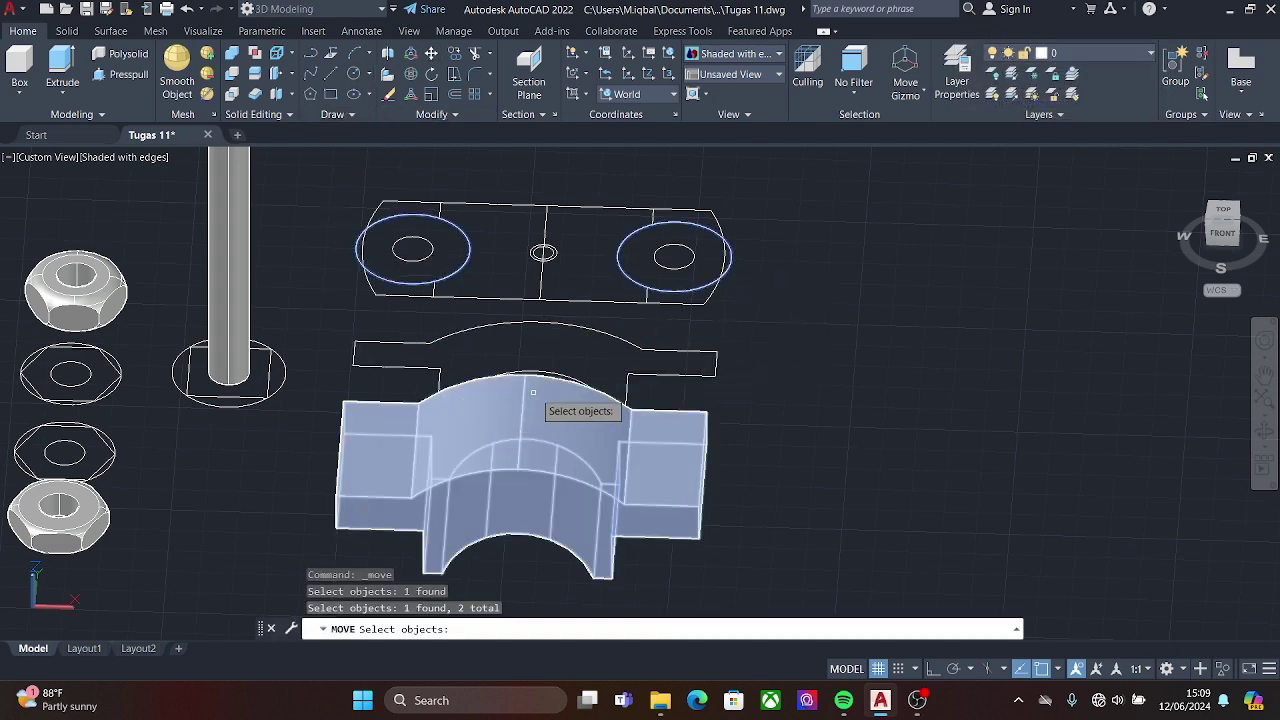
click(431, 53)
click(428, 243)
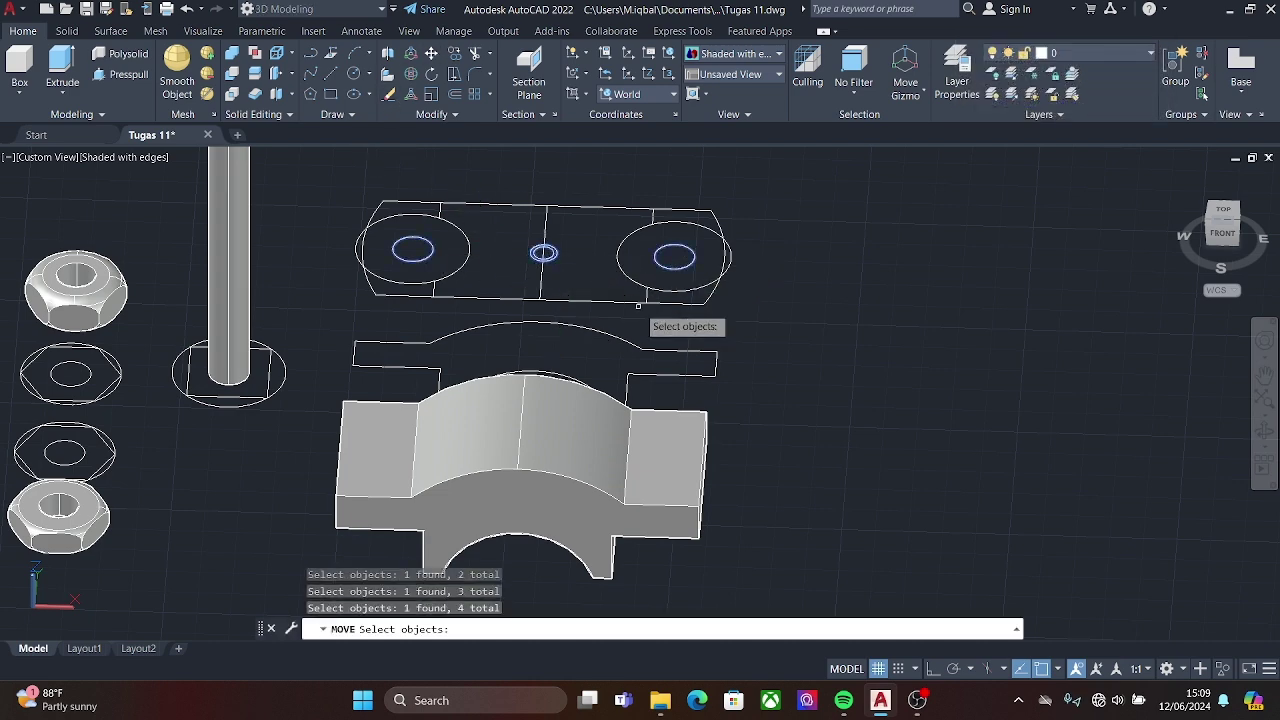
key(Escape)
key(space)
click(413, 250)
click(675, 259)
scroll(571, 290, up, 2)
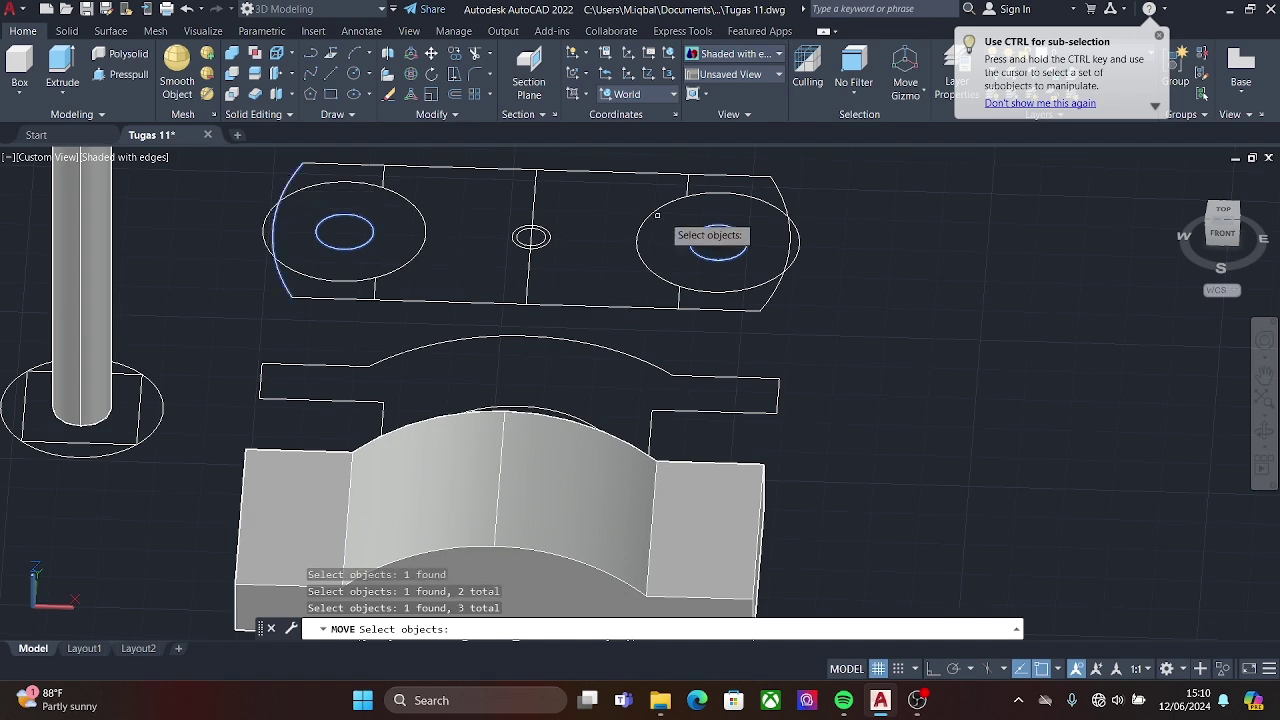
click(782, 198)
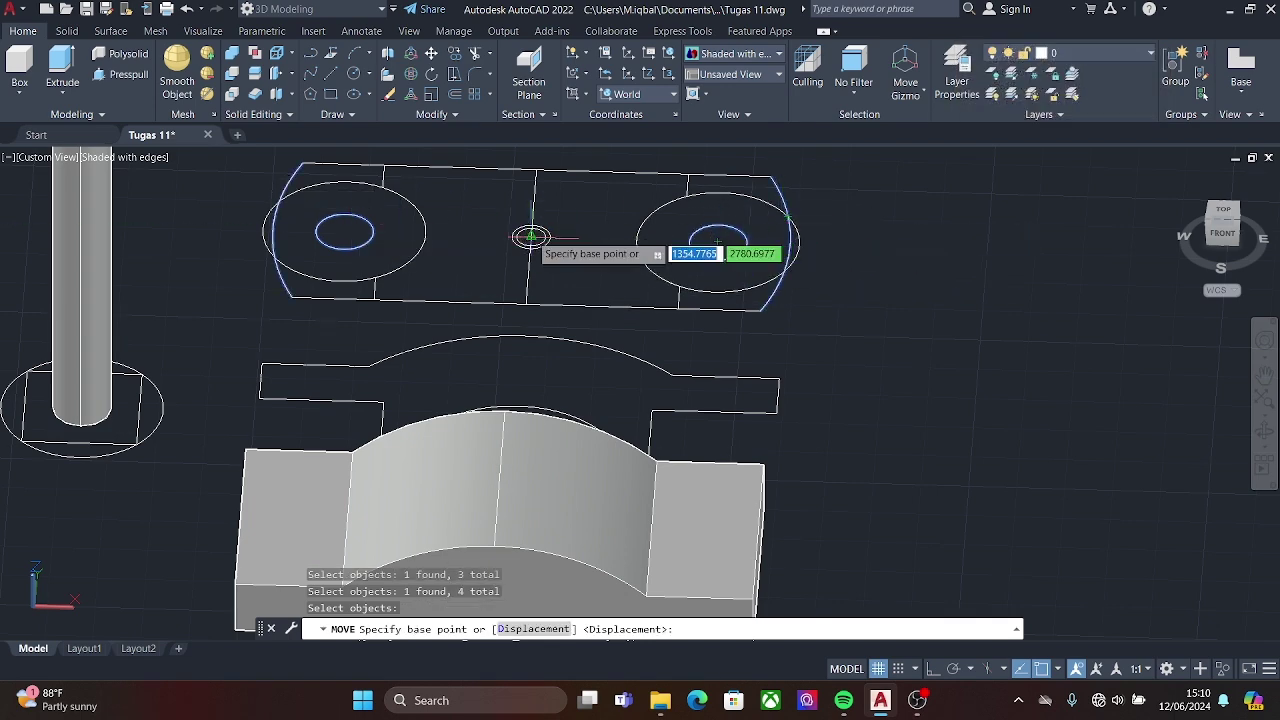
- Place the hole circles on the cap solid's top face and push the left one into a hole
click(373, 299)
scroll(373, 299, down, 2)
scroll(371, 500, down, 2)
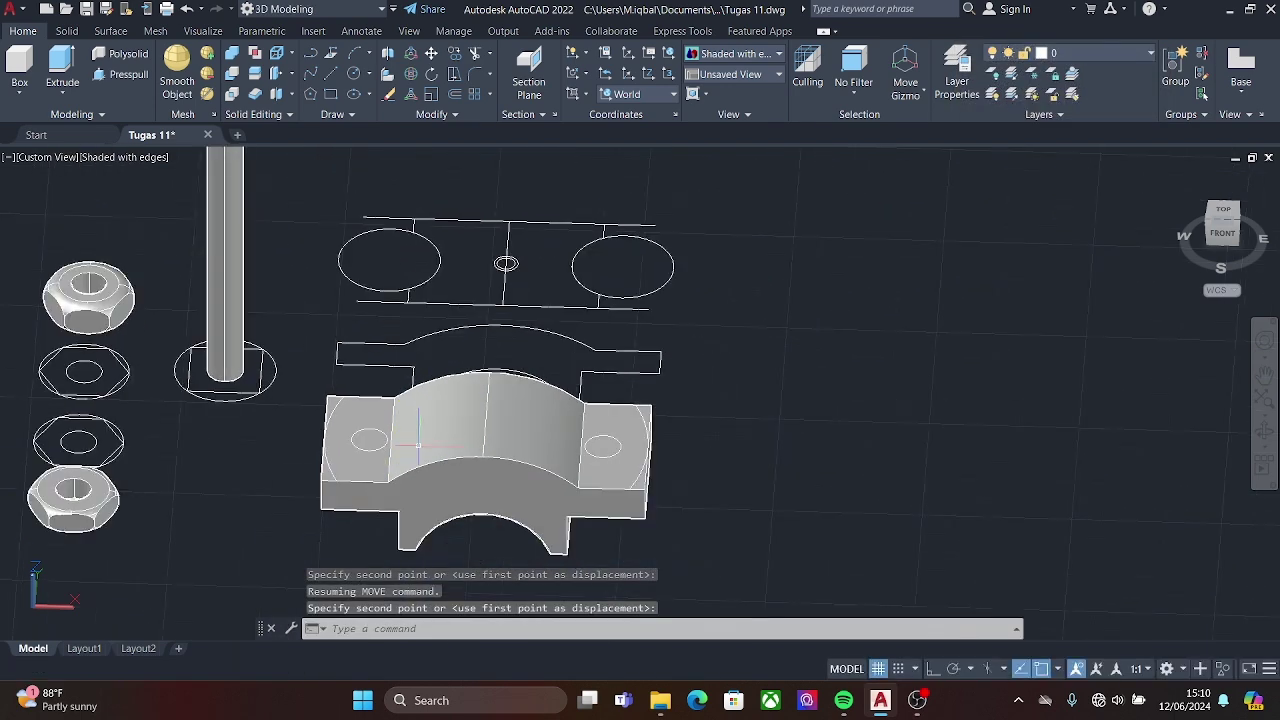
click(305, 358)
key(ctrl+shift+e)
click(612, 448)
- Press-pull the bolt-hole circles on both cap flanges to cut the holes through
click(642, 446)
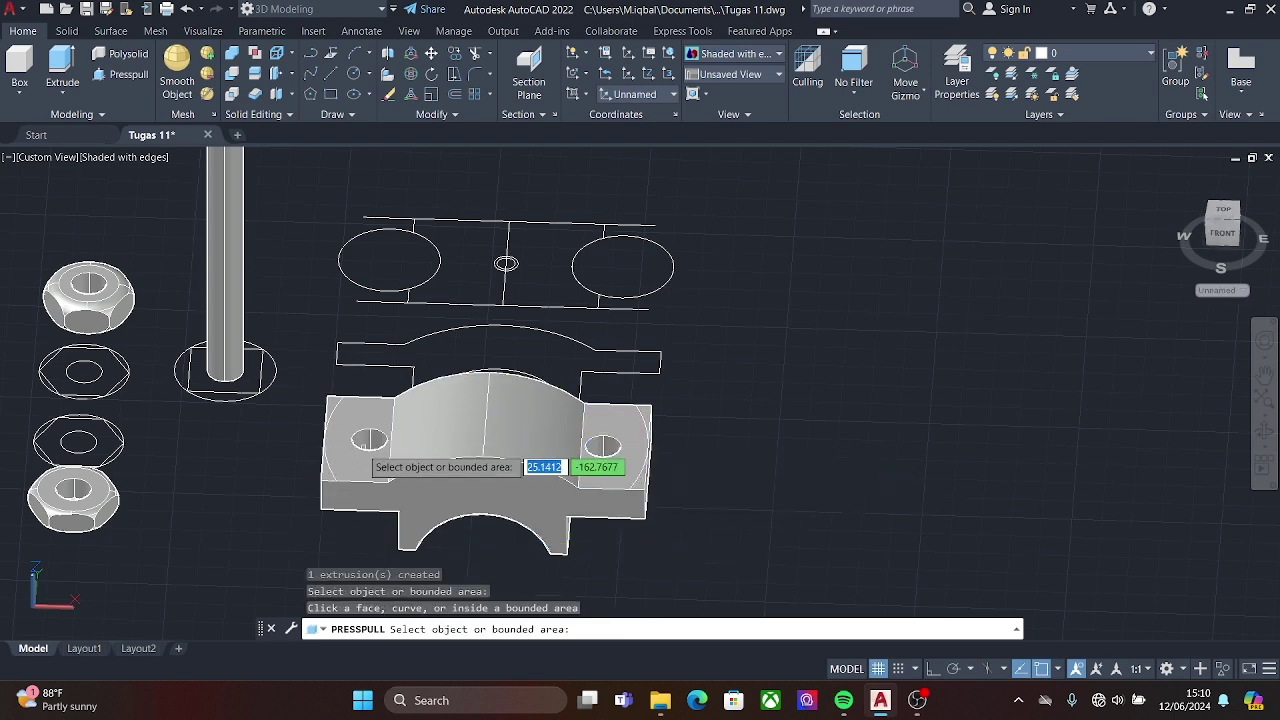
click(360, 442)
click(330, 440)
double_click(479, 425)
shift+middle_drag(670, 478, 450, 462)
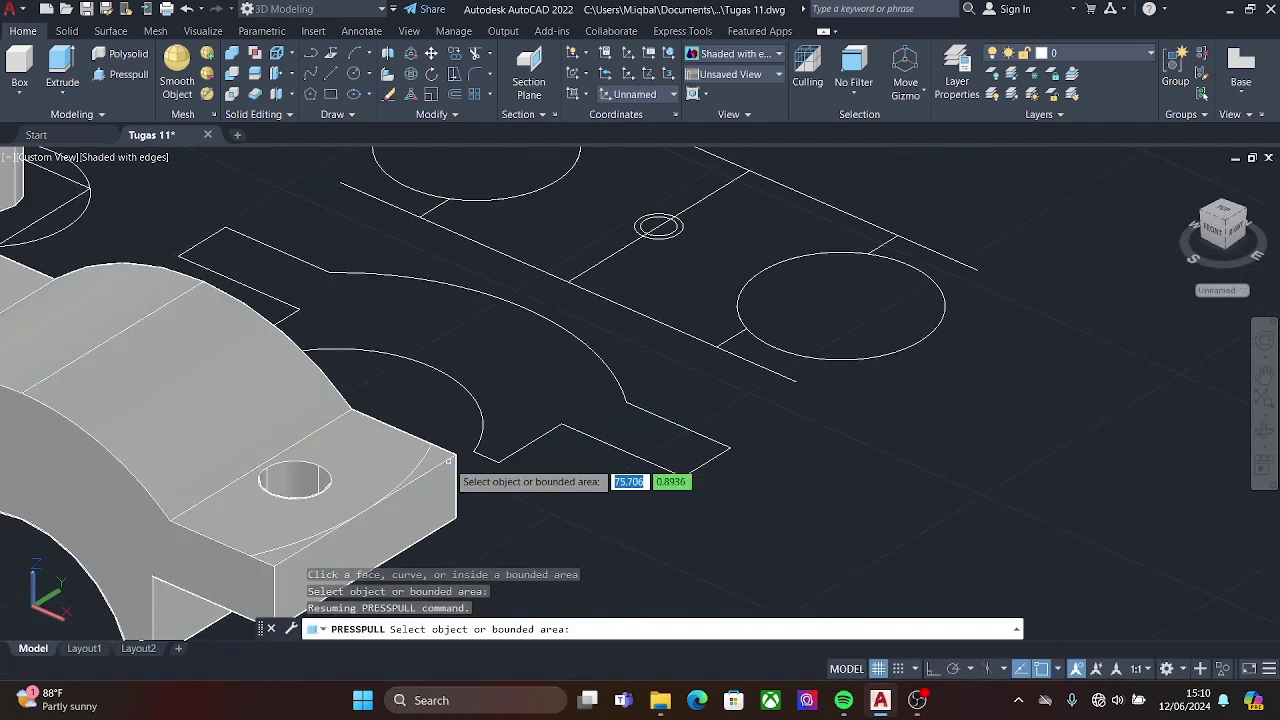
text(12)
key(Return)
- Orbit around the cap and abandon a second press-pull on one of its faces
shift+middle_drag(271, 556, 395, 478)
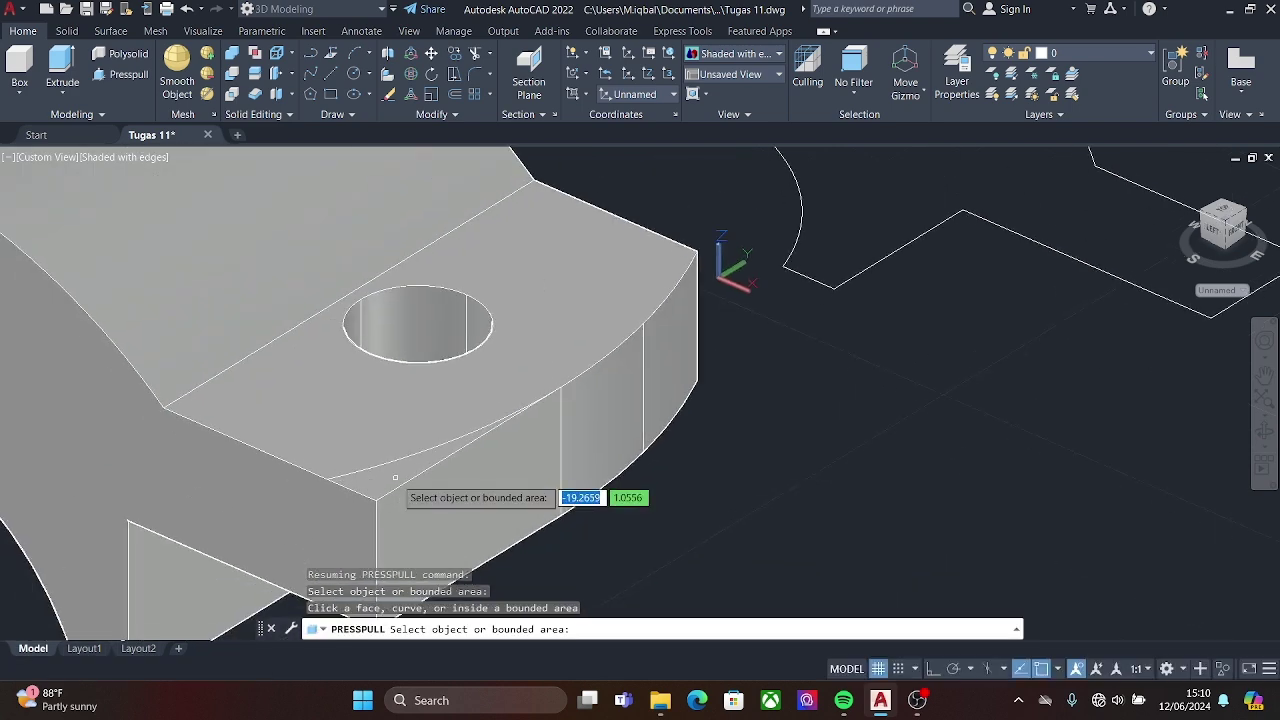
scroll(362, 481, down, 5)
click(260, 425)
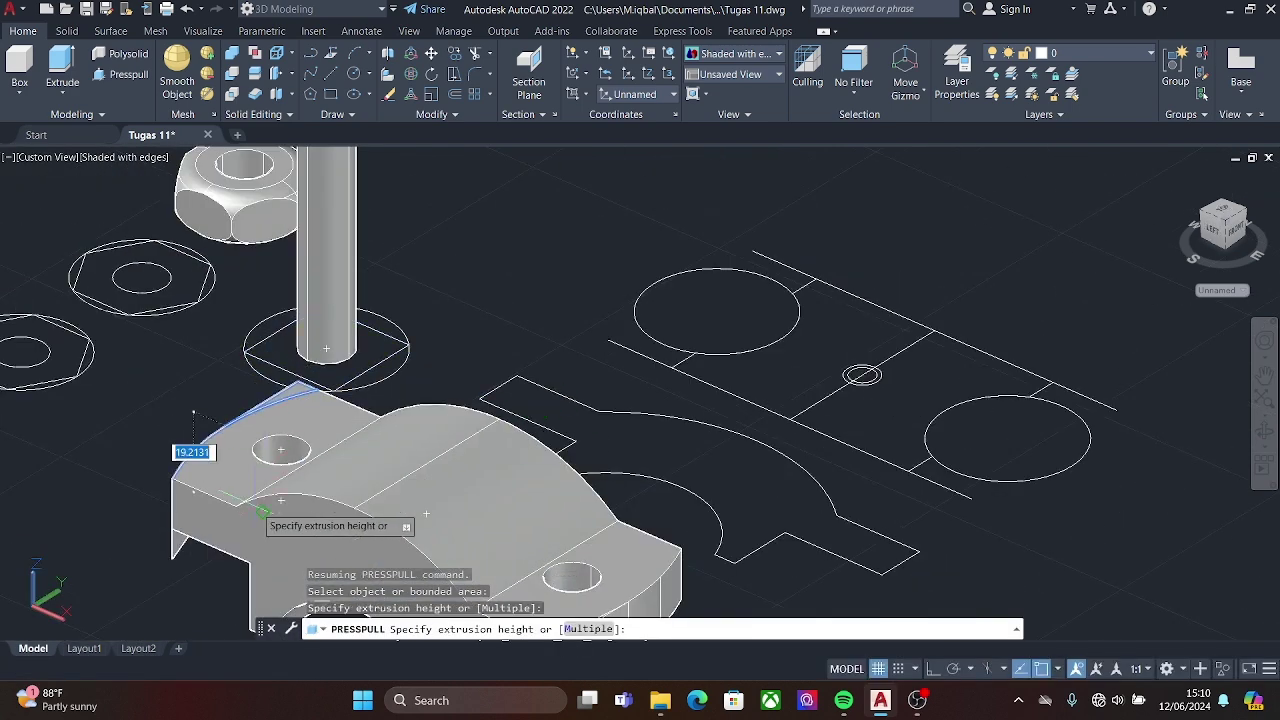
key(Escape)
key(Return)
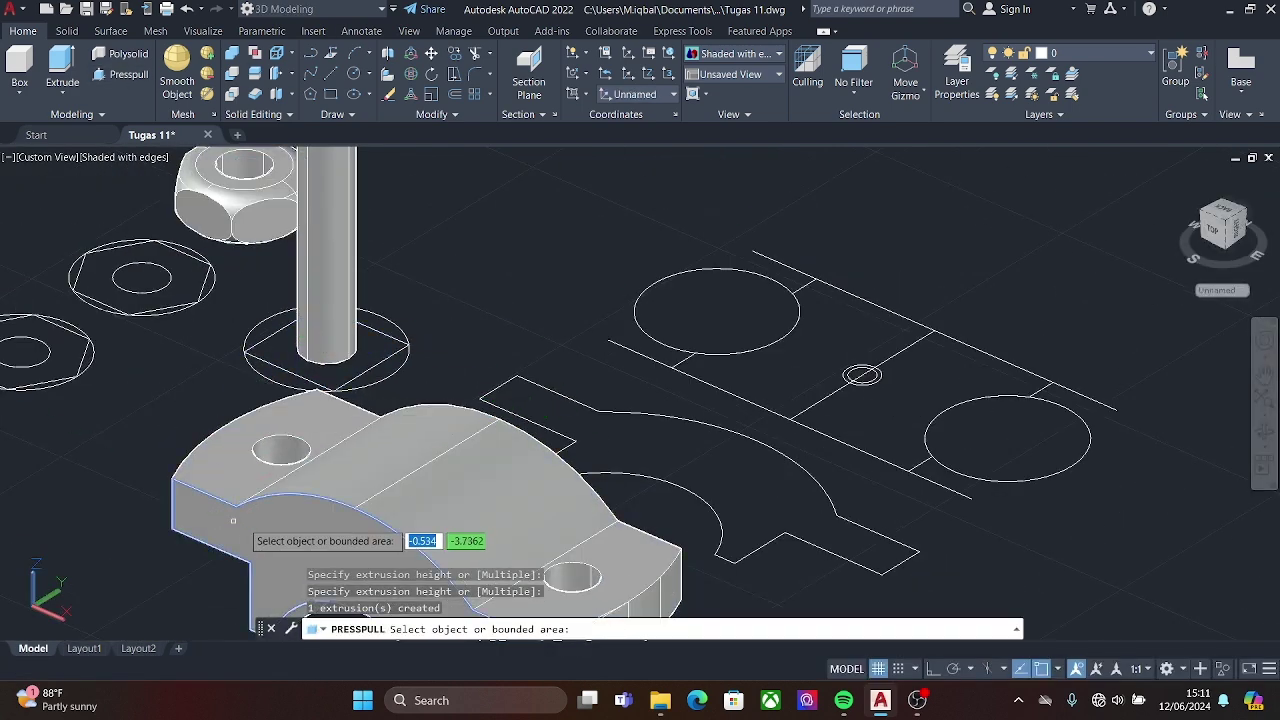
mouse_move(414, 534)
shift+middle_down()
mouse_move(500, 486)
mouse_move(731, 502)
shift+middle_up()
scroll(960, 260, up, 2)
scroll(957, 285, up, 6)
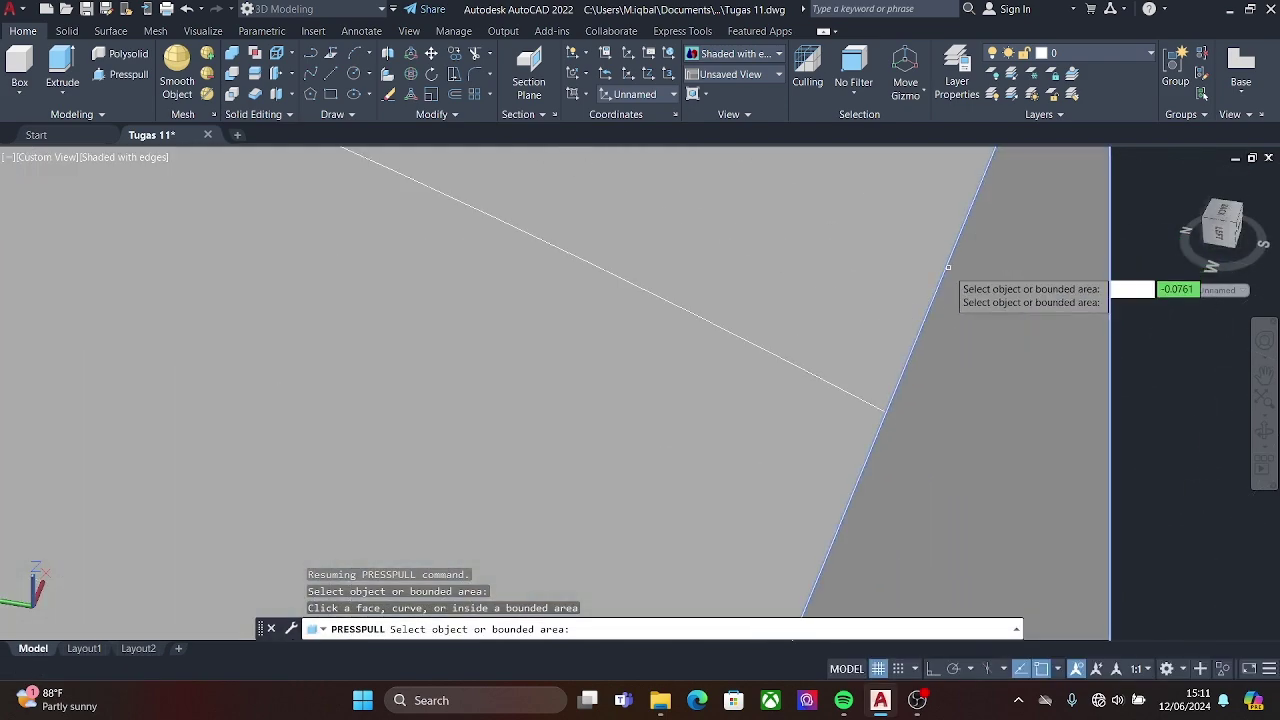
scroll(866, 303, down, 3)
key(Escape)
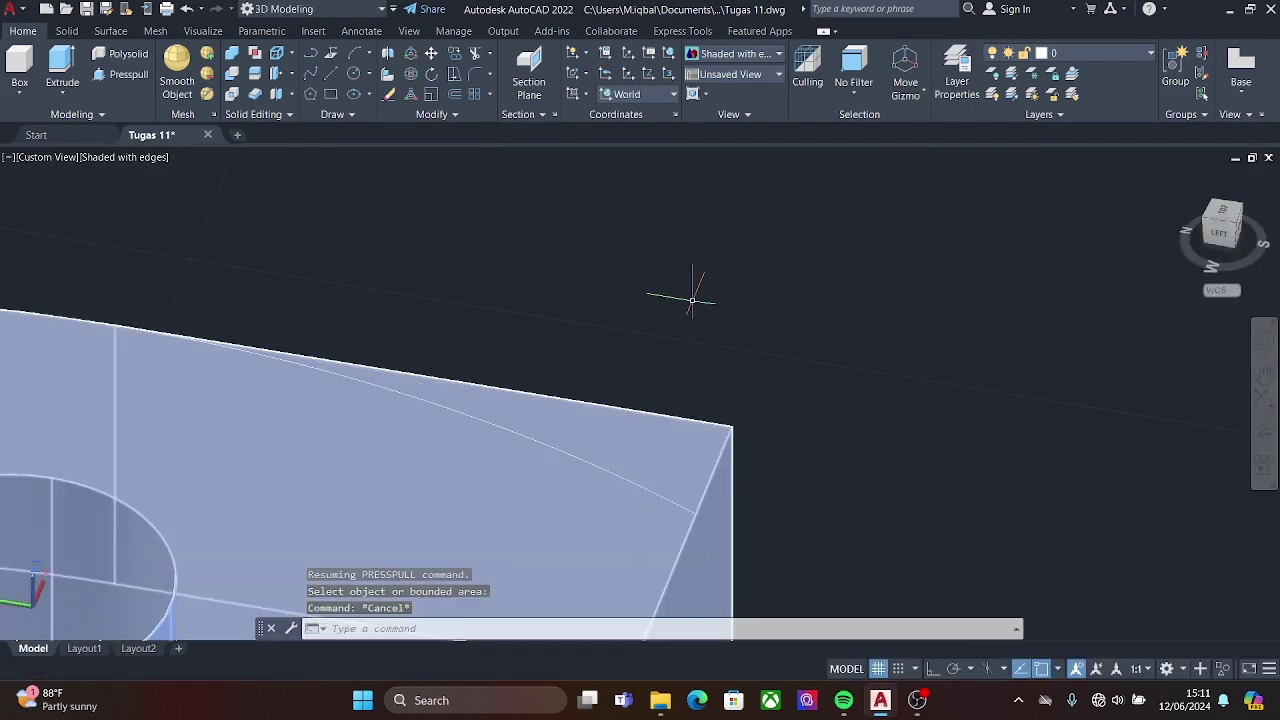
- Try selecting the cap's curved top edge and face, cancel, and reframe the view top-front
click(600, 345)
scroll(640, 294, up, 5)
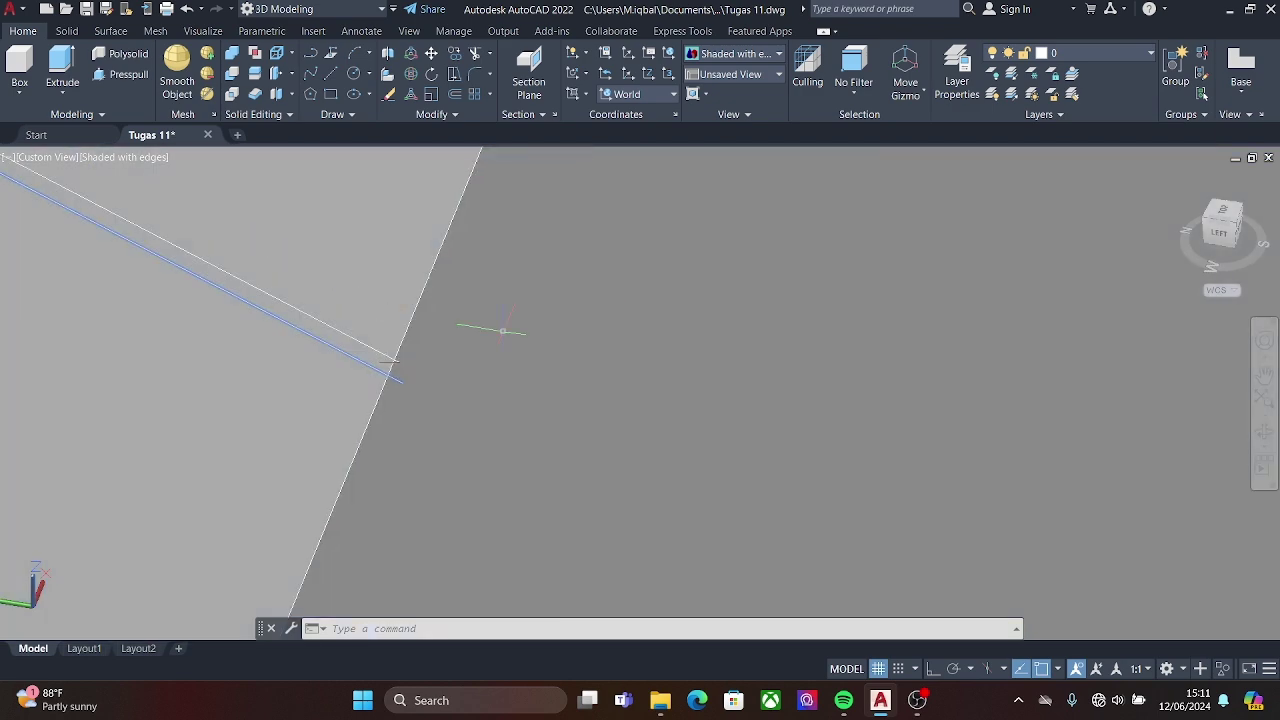
scroll(541, 290, down, 6)
key(Escape)
scroll(541, 290, down, 5)
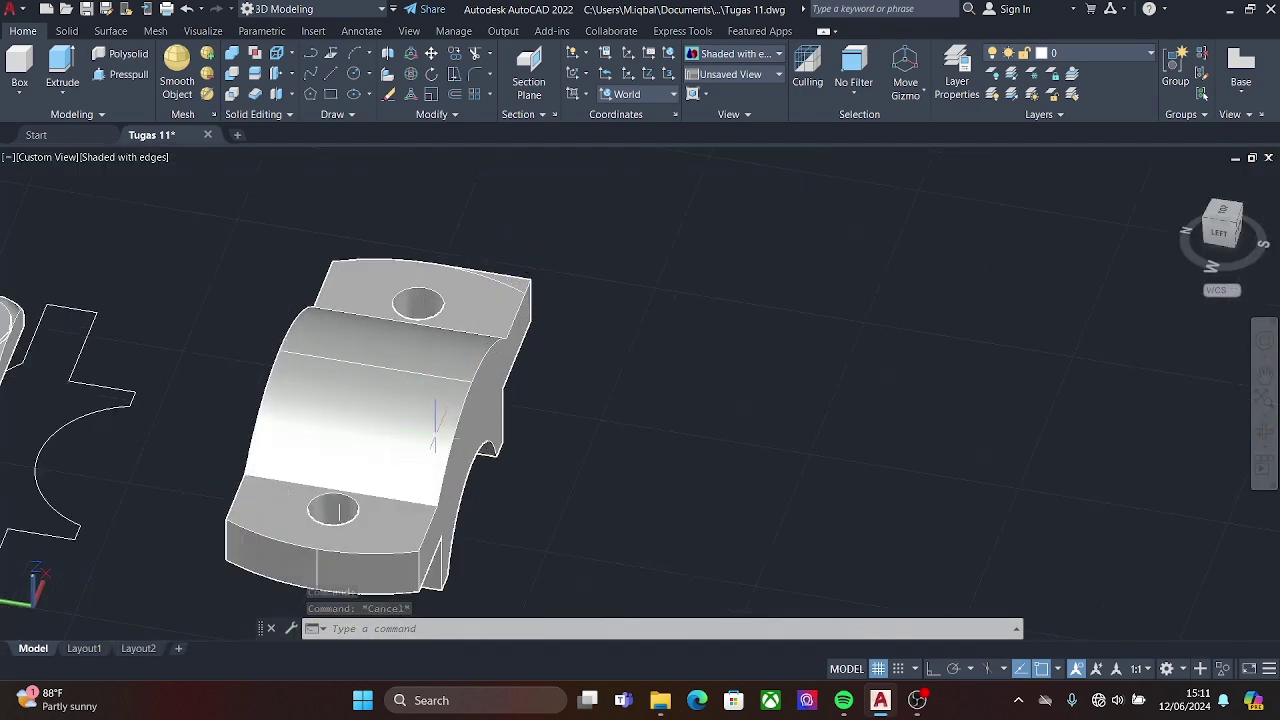
click(140, 82)
scroll(531, 294, up, 3)
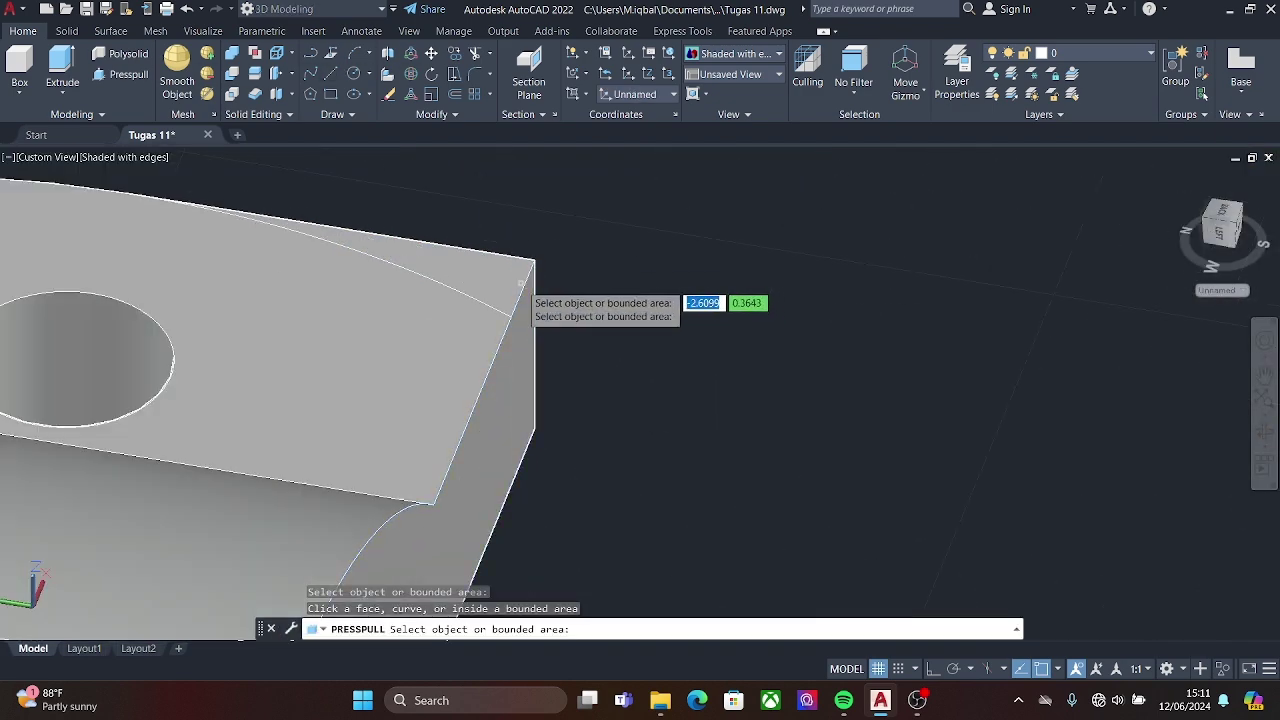
click(514, 272)
key(Escape)
scroll(490, 228, down, 4)
shift+middle_drag(337, 383, 337, 386)
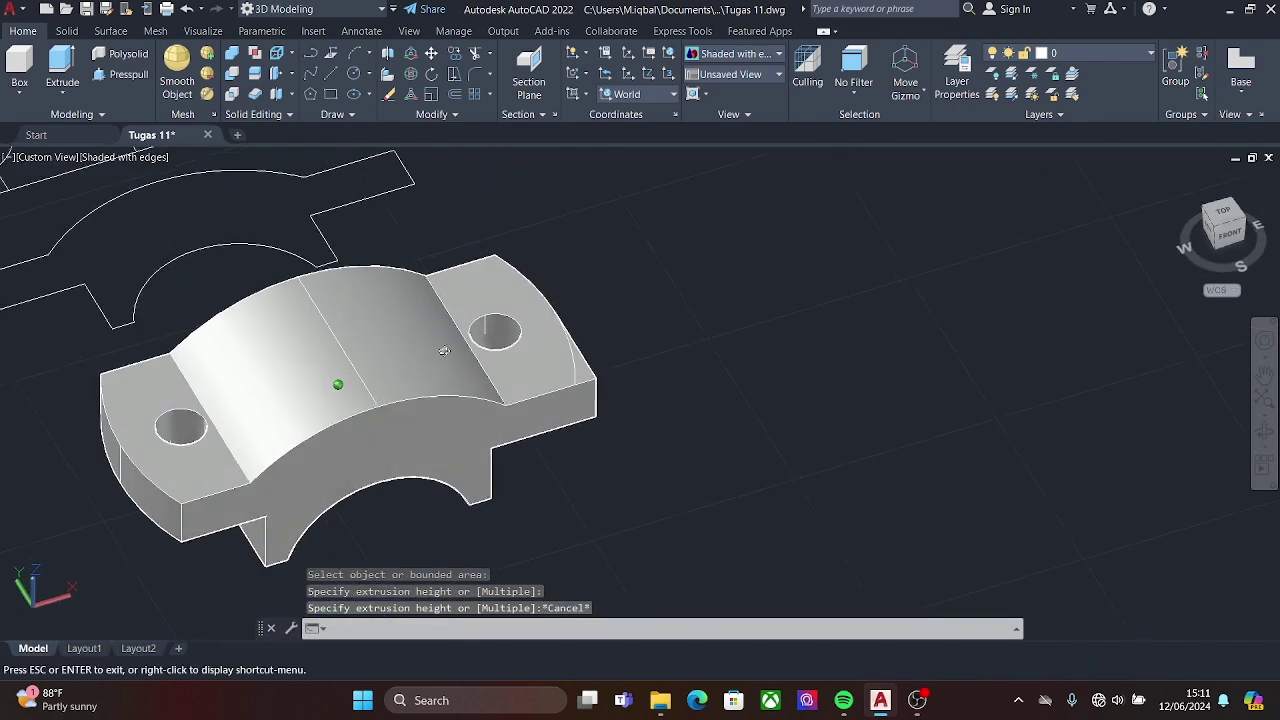
middle_drag(300, 150, 345, 392)
scroll(346, 392, up, 1)
- Move the bearing cap and three other pieces slightly to the right
click(431, 53)
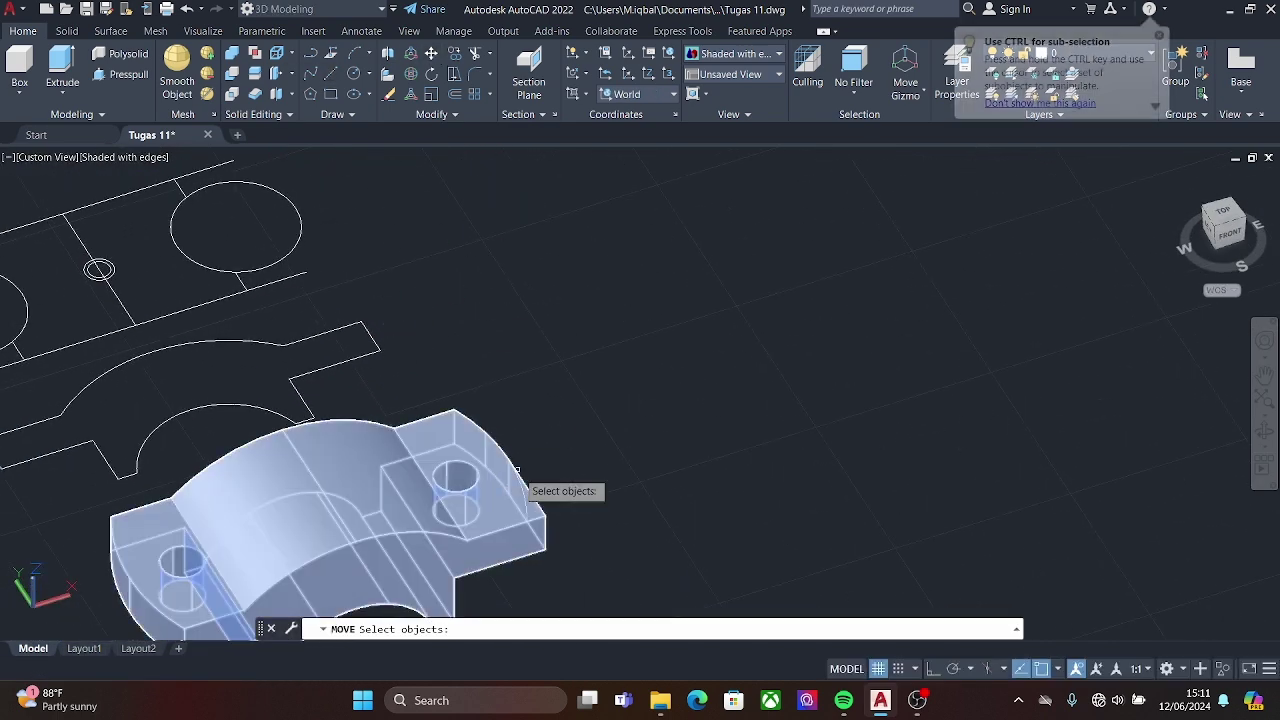
click(186, 573)
click(178, 585)
click(150, 545)
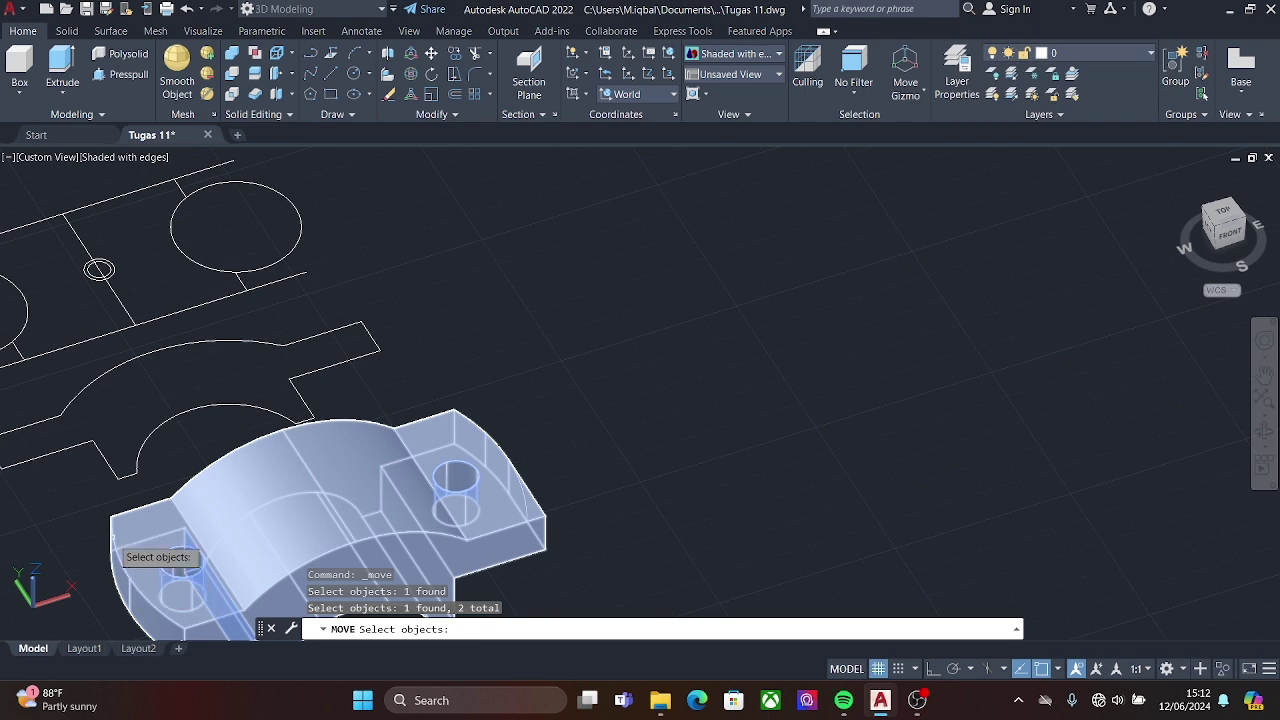
click(520, 495)
key(Return)
click(195, 505)
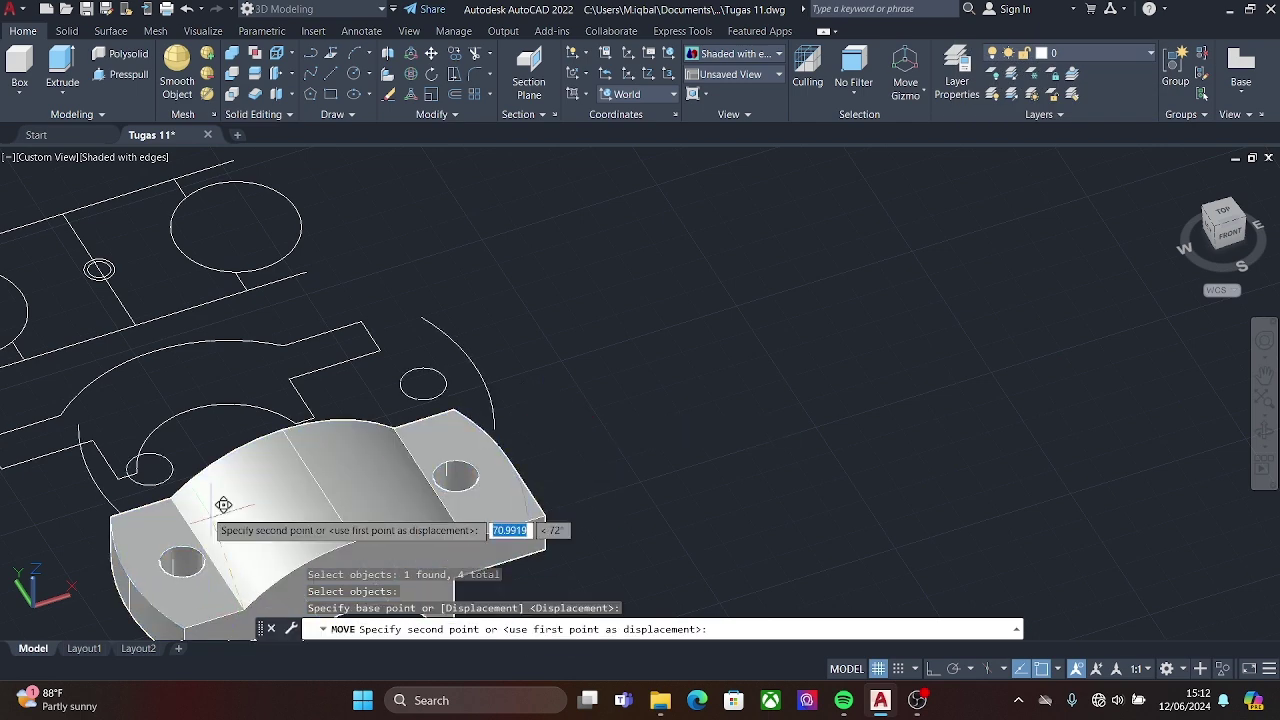
click(222, 505)
- Begin another move of the cap and a PRESSPULL, cancelling both without changes
scroll(361, 263, up, 2)
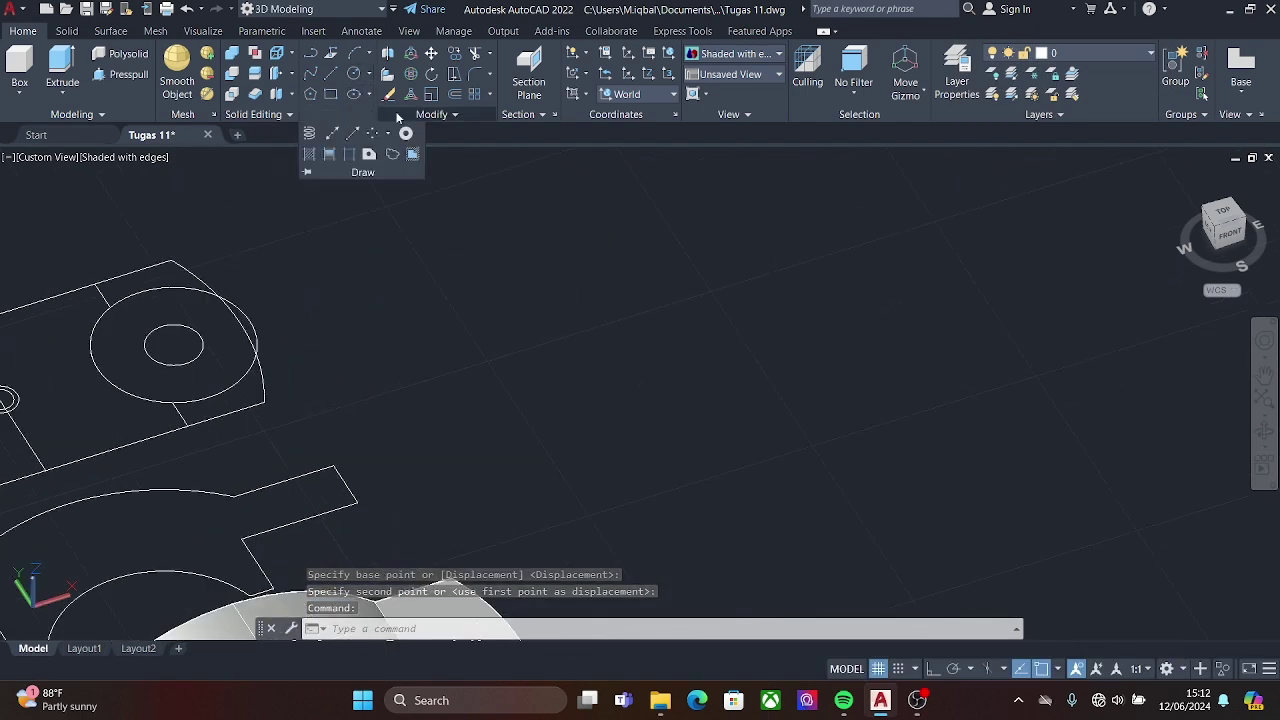
key(Return)
click(200, 280)
scroll(215, 400, down, 3)
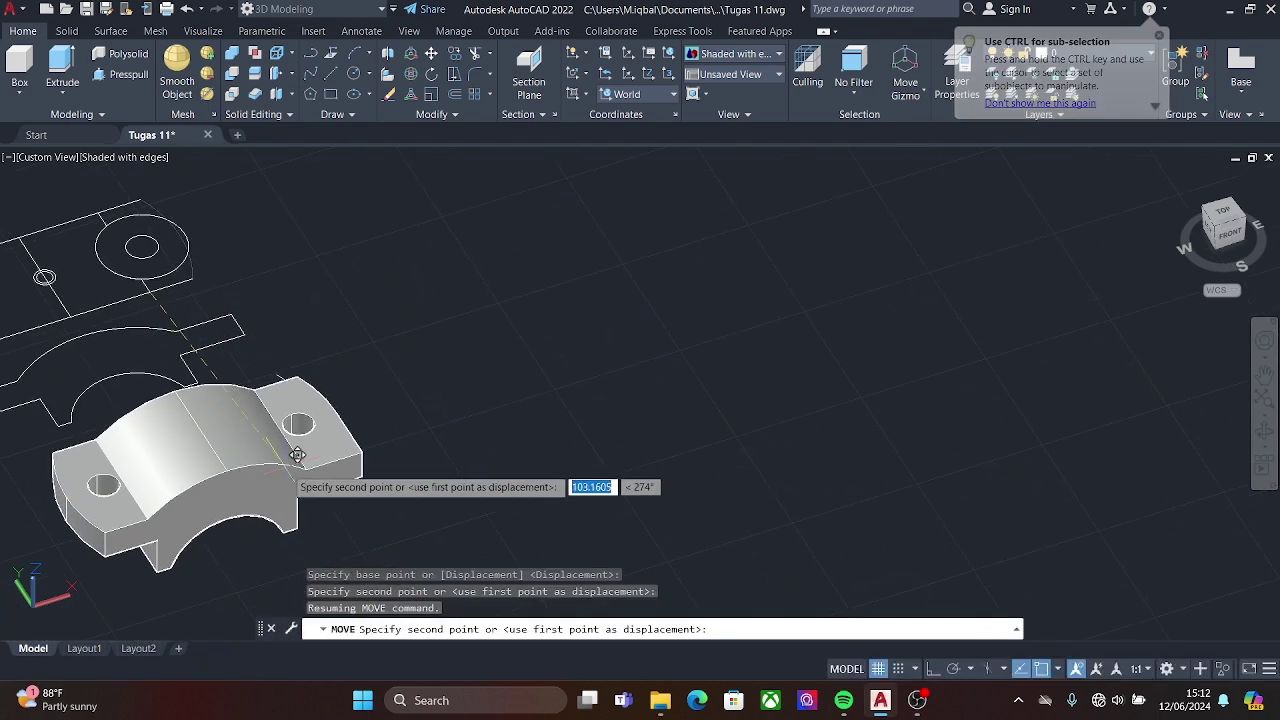
key(Escape)
text(presspull)
key(Return)
scroll(357, 428, up, 2)
scroll(320, 395, up, 2)
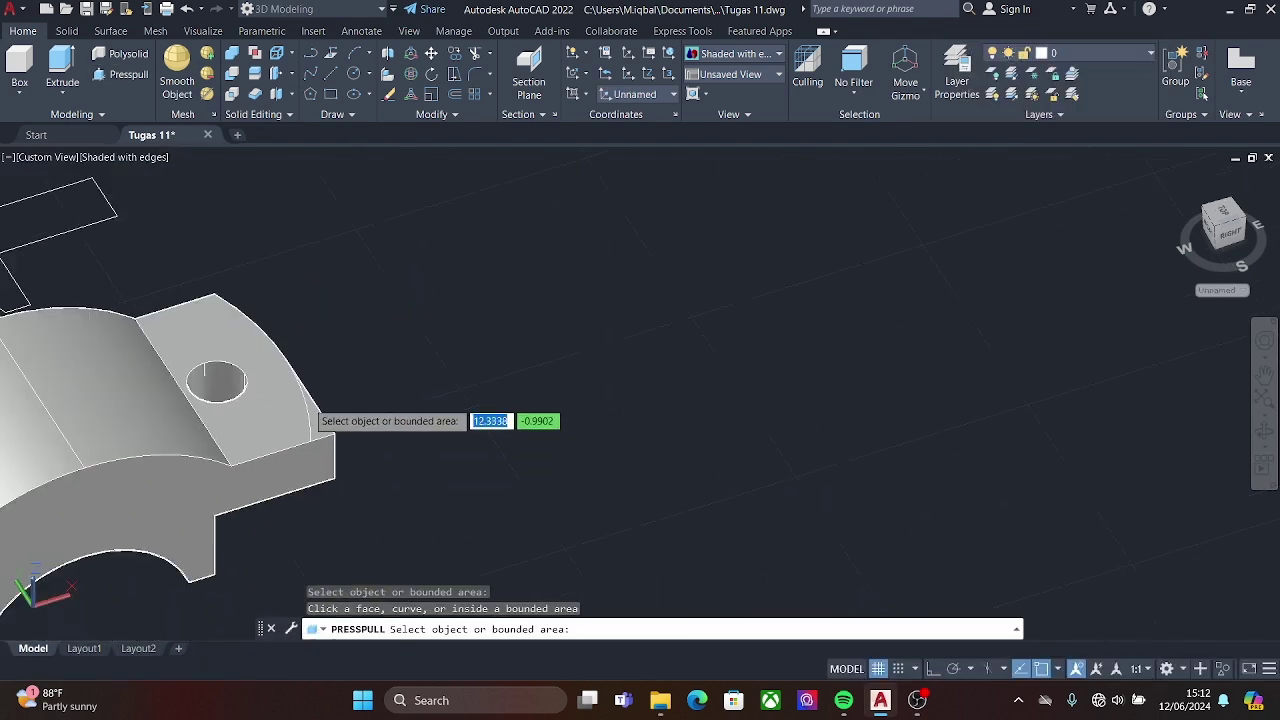
scroll(304, 303, down, 2)
scroll(304, 303, down, 1)
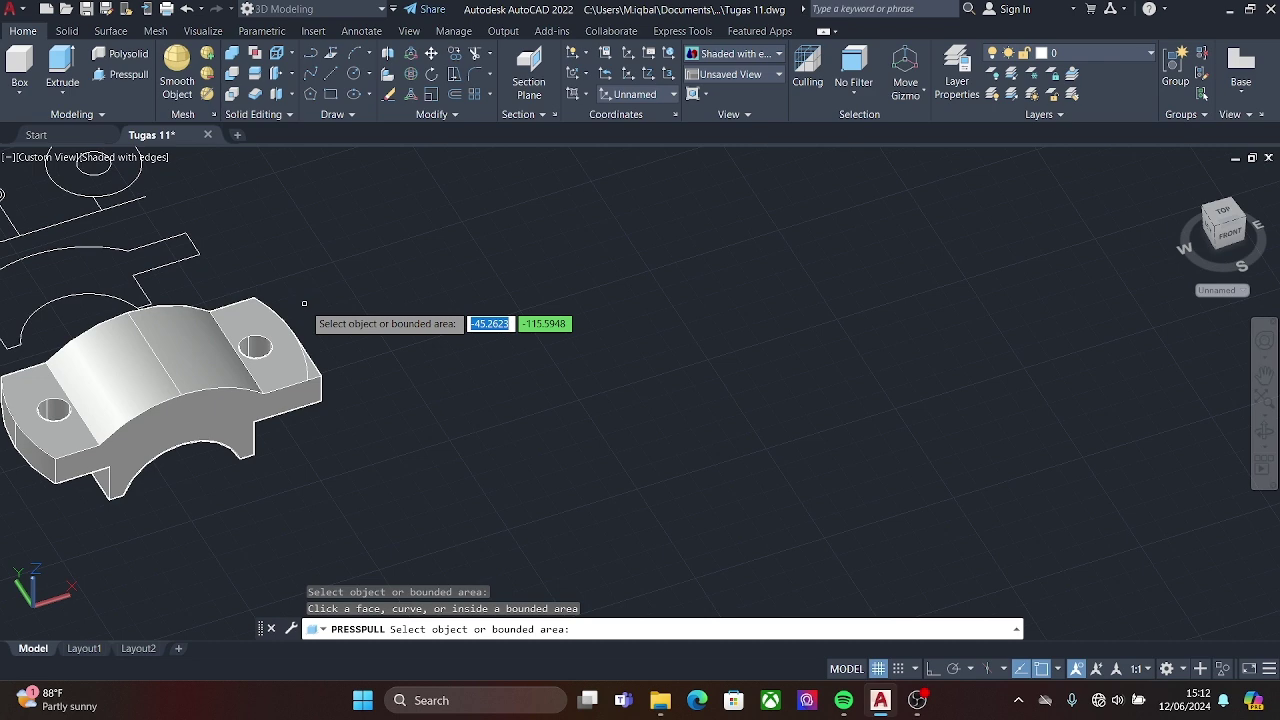
key(Escape)
- Grab the cap's curved arc edge grip, then start and cancel another press-pull
scroll(258, 348, up, 5)
click(449, 394)
click(443, 443)
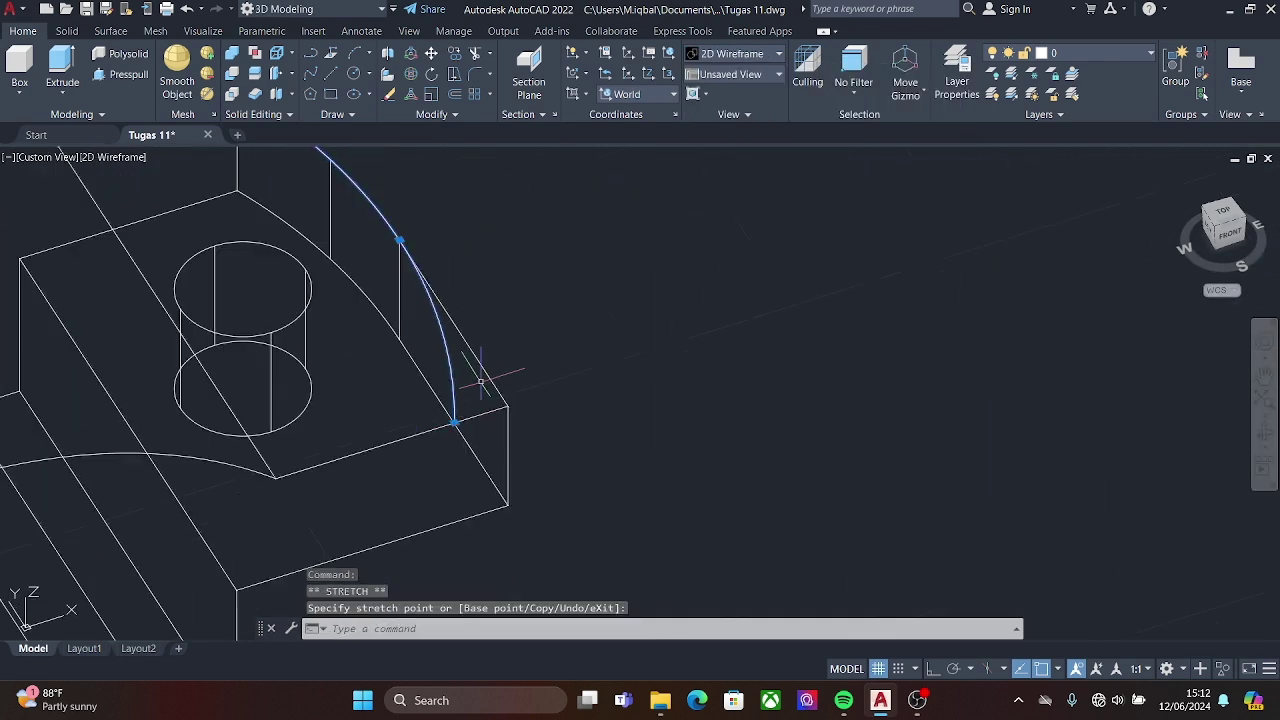
scroll(480, 381, up, 3)
scroll(670, 412, down, 5)
click(115, 74)
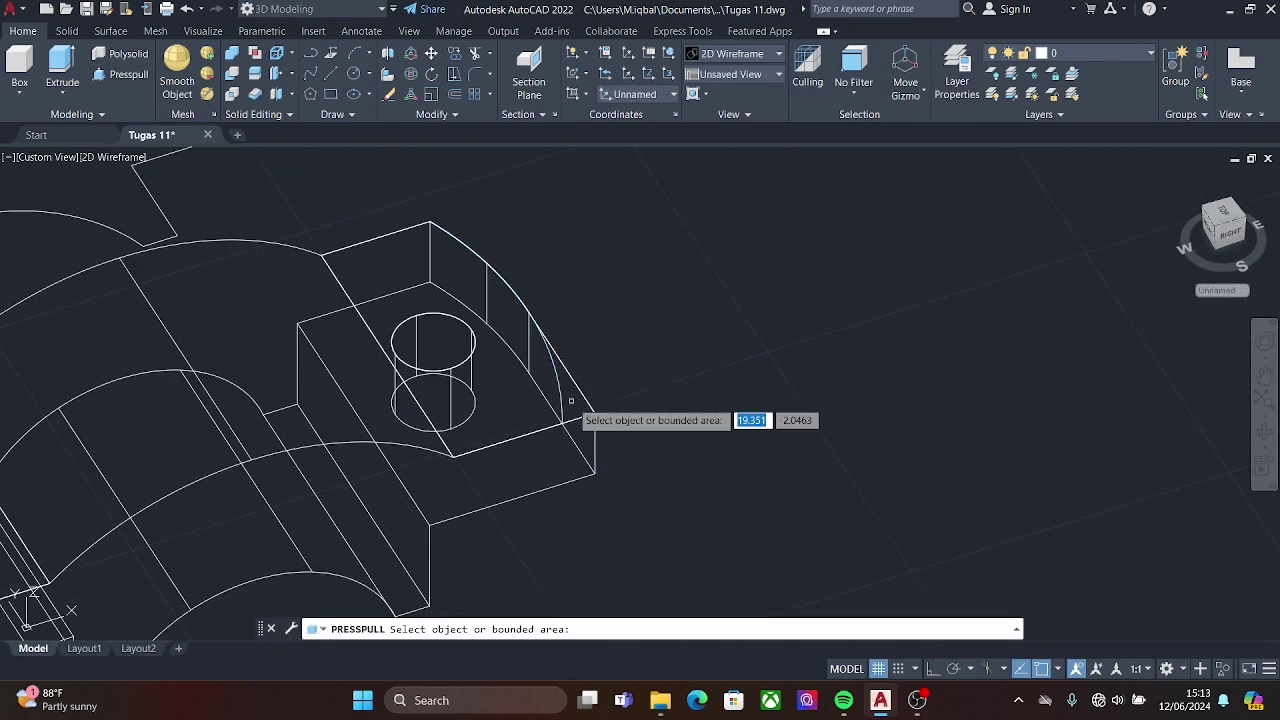
scroll(600, 390, down, 2)
scroll(566, 279, down, 2)
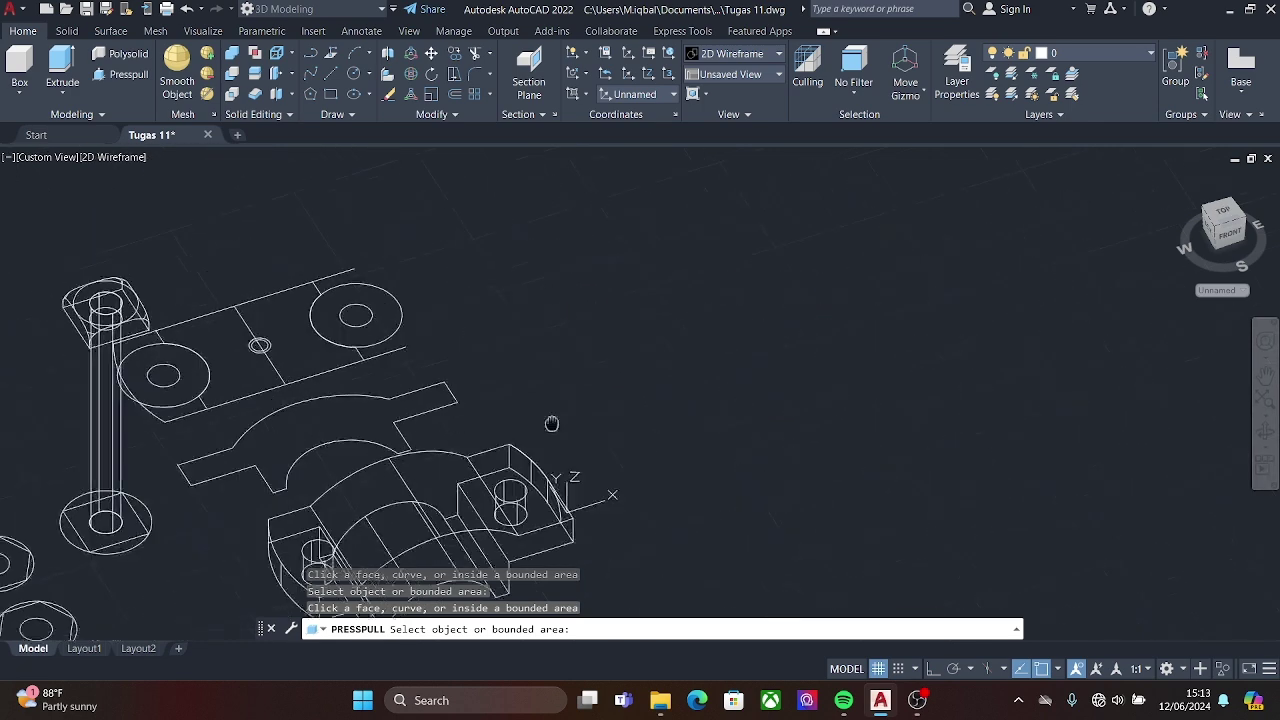
key(Escape)
- Switch to Shaded with Edges and attempt moving the cap, cancelling before displacing it
click(790, 150)
click(431, 53)
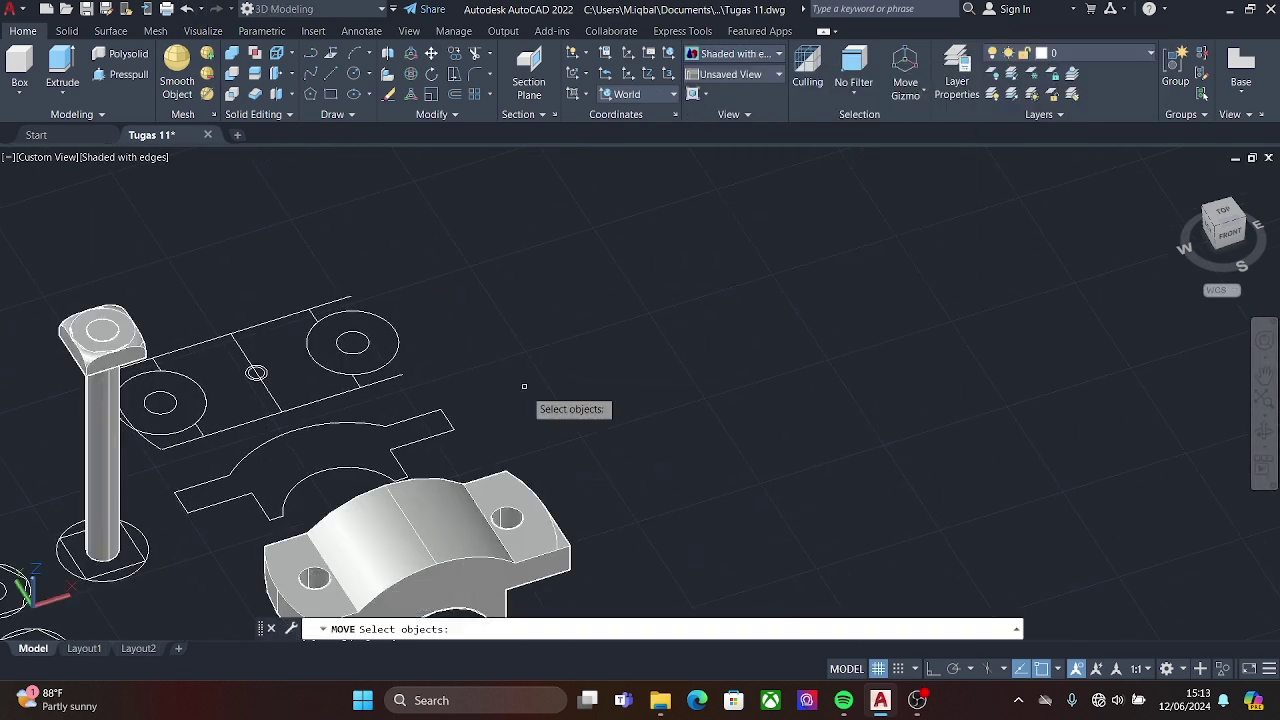
click(565, 548)
key(Return)
key(Escape)
key(Return)
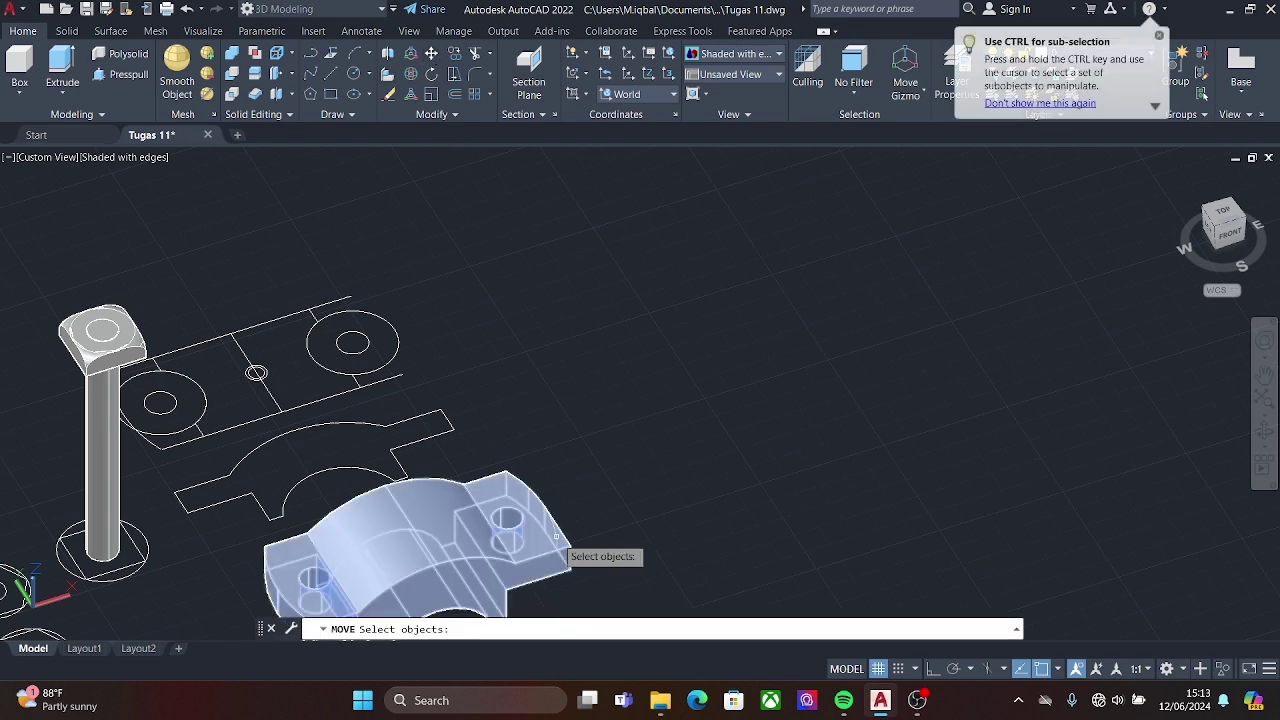
click(558, 537)
key(Return)
click(557, 549)
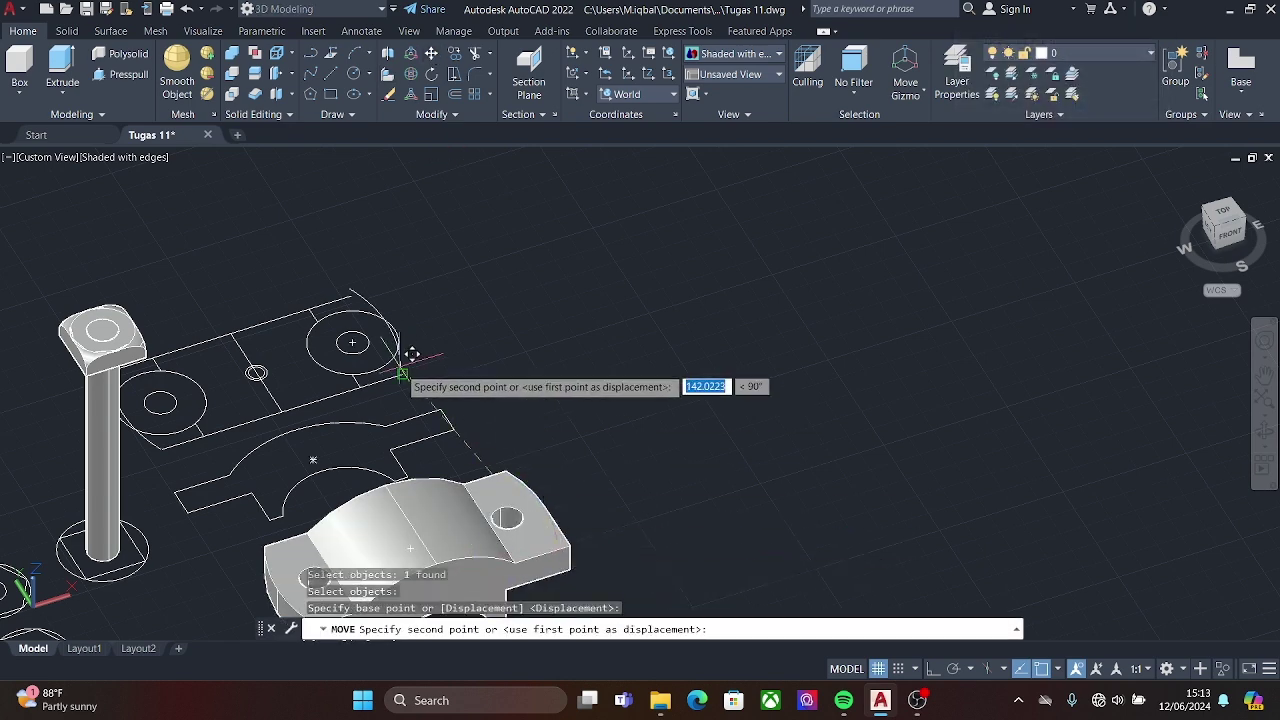
key(Escape)
- Move the flat base plate profile slightly down and to the right
key(Return)
scroll(465, 354, up, 3)
click(409, 389)
scroll(430, 420, down, 3)
key(Return)
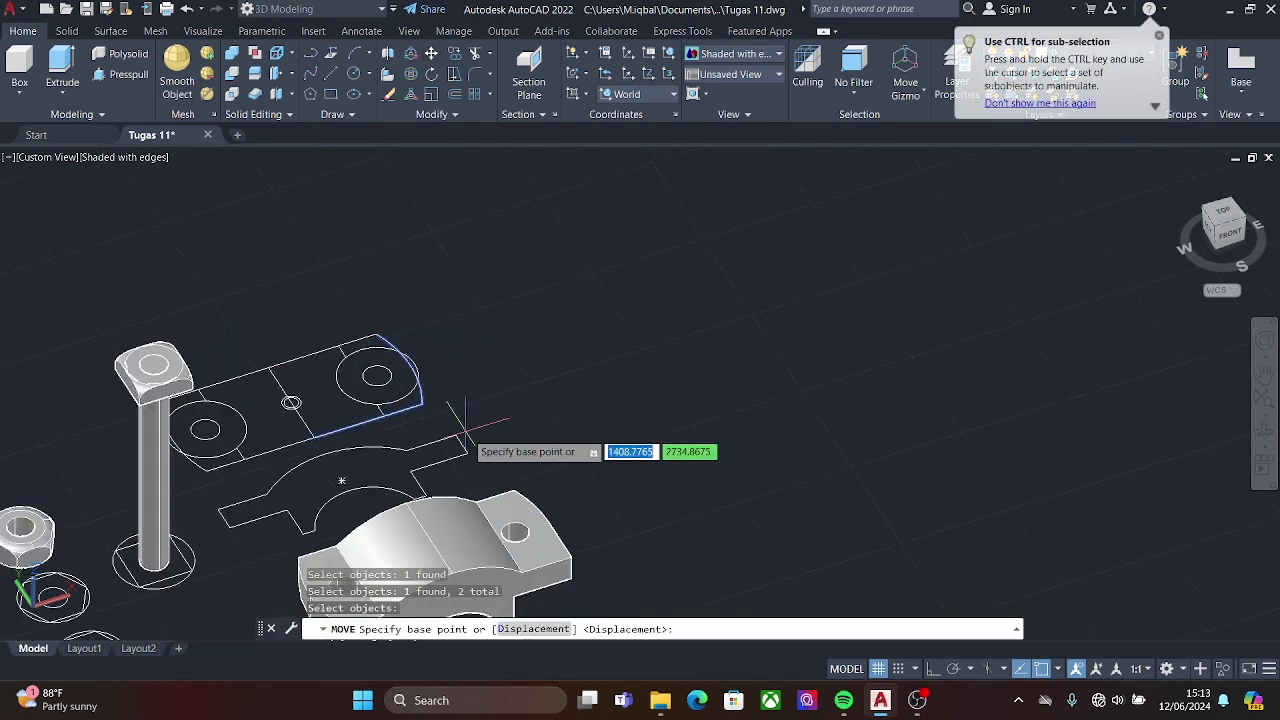
click(393, 438)
click(440, 462)
scroll(540, 600, up, 2)
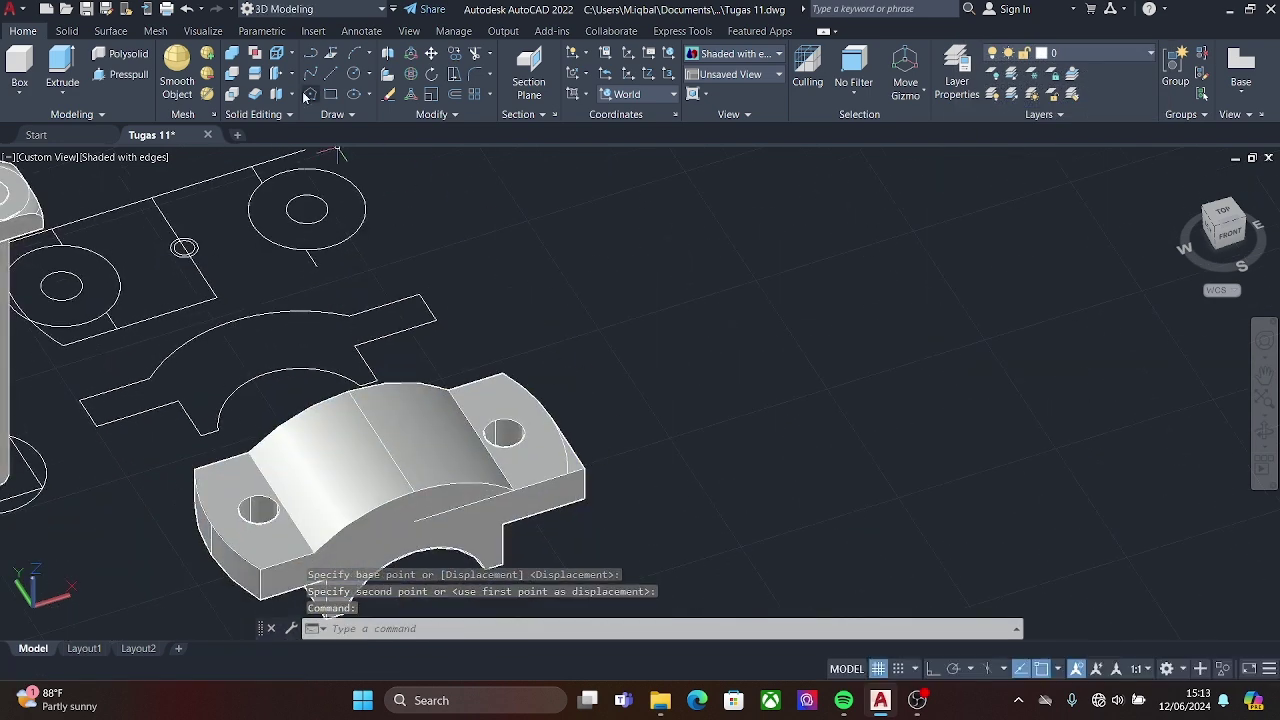
- Start a press-pull and a move of the cap solid, then cancel them
click(140, 76)
scroll(568, 470, up, 3)
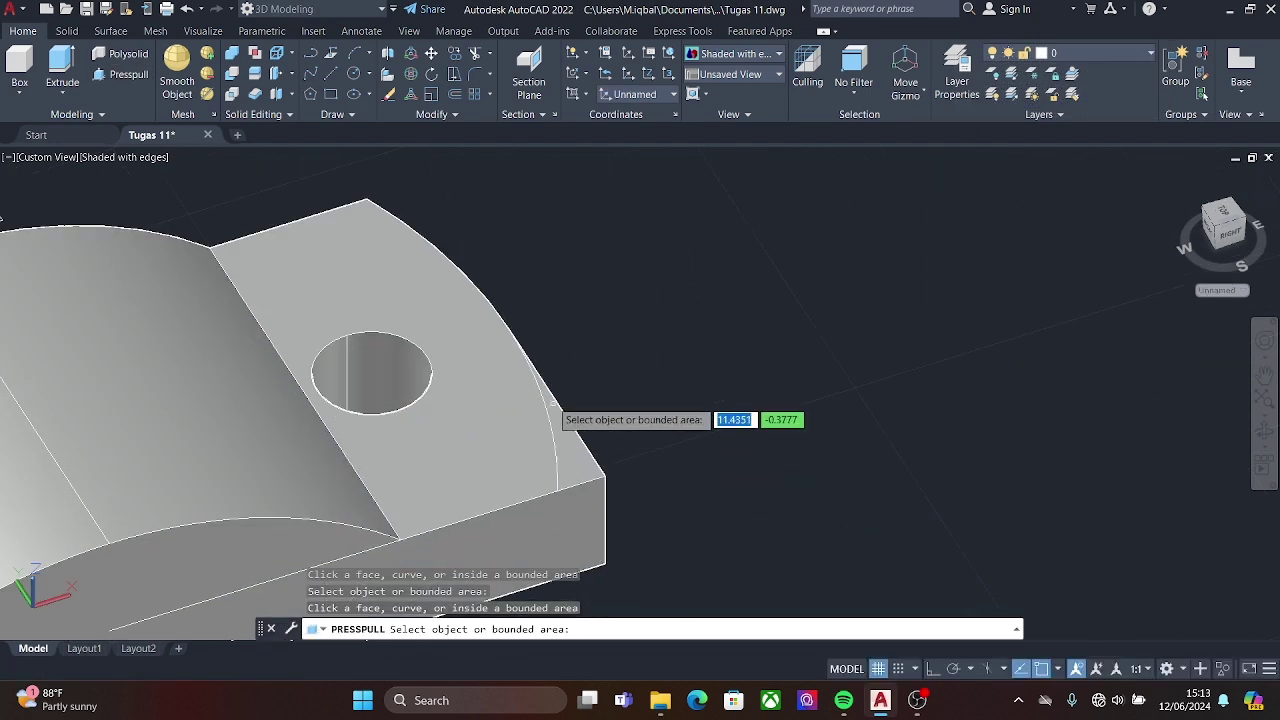
scroll(552, 405, down, 3)
click(431, 53)
click(343, 532)
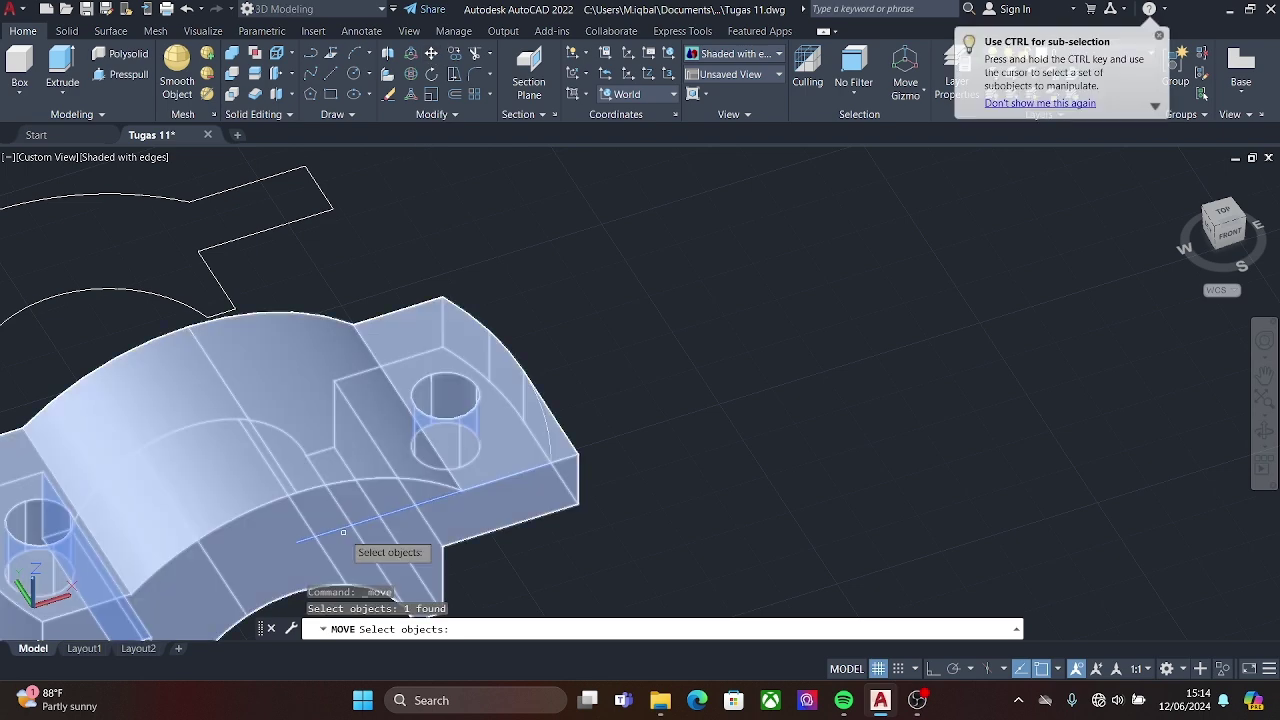
key(Return)
- Move the cap solid a short distance from its corner base point
click(431, 53)
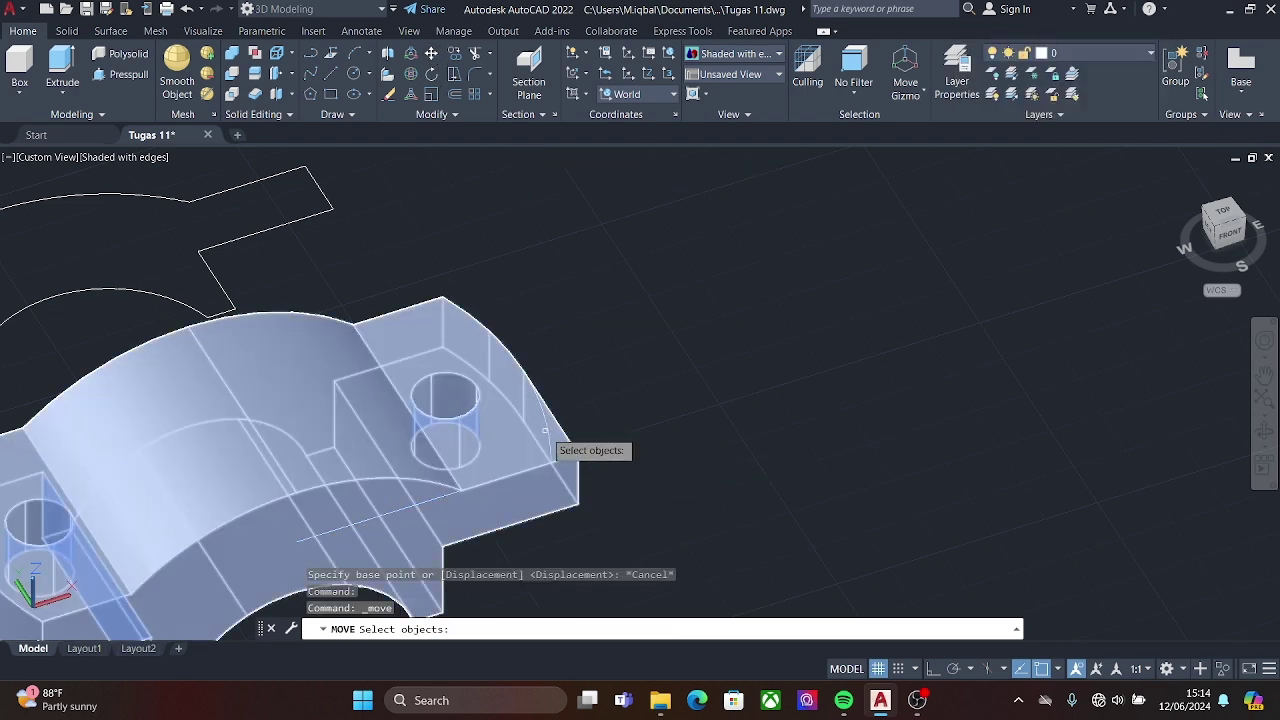
click(352, 525)
key(Return)
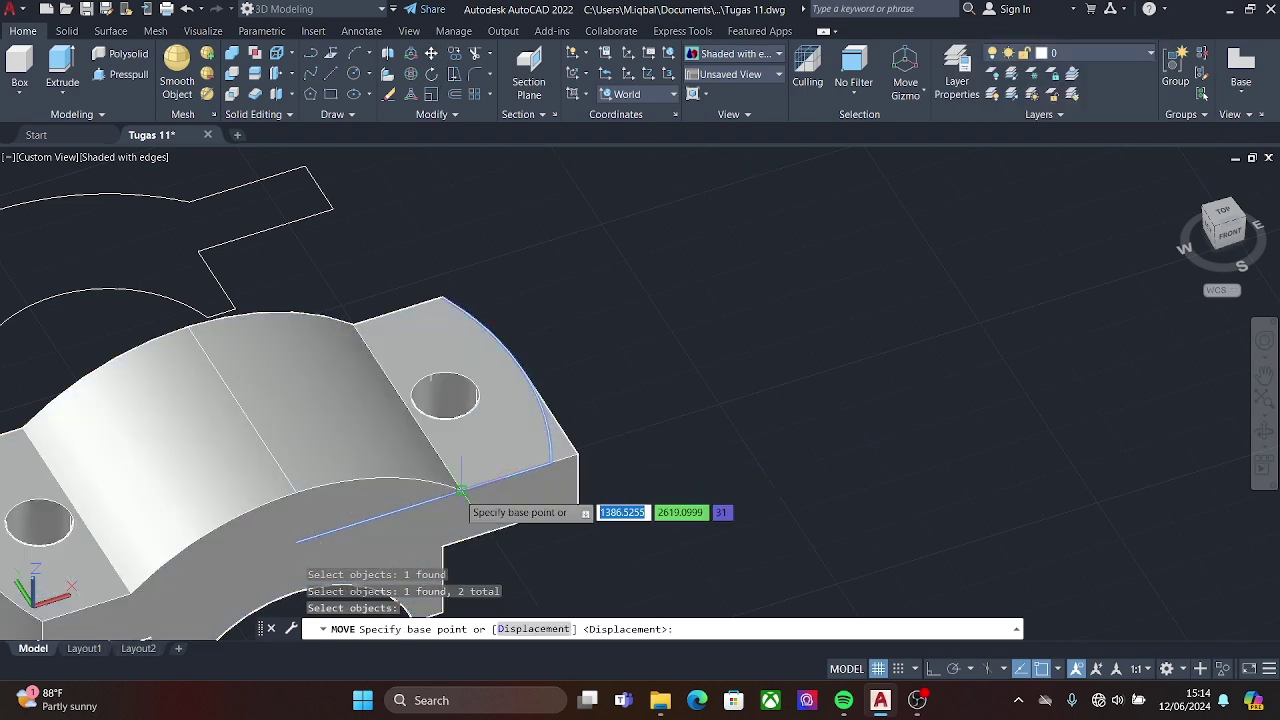
shift+middle_drag(550, 462, 390, 545)
click(384, 549)
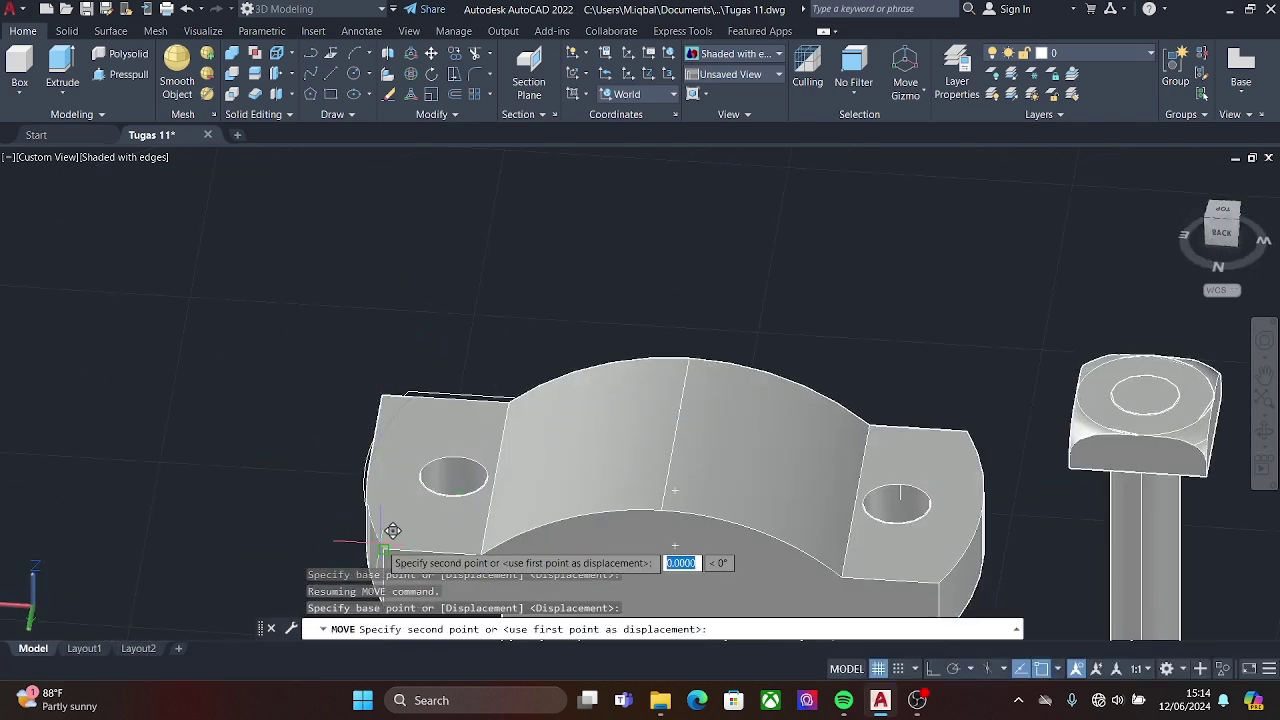
click(396, 537)
scroll(390, 330, up, 5)
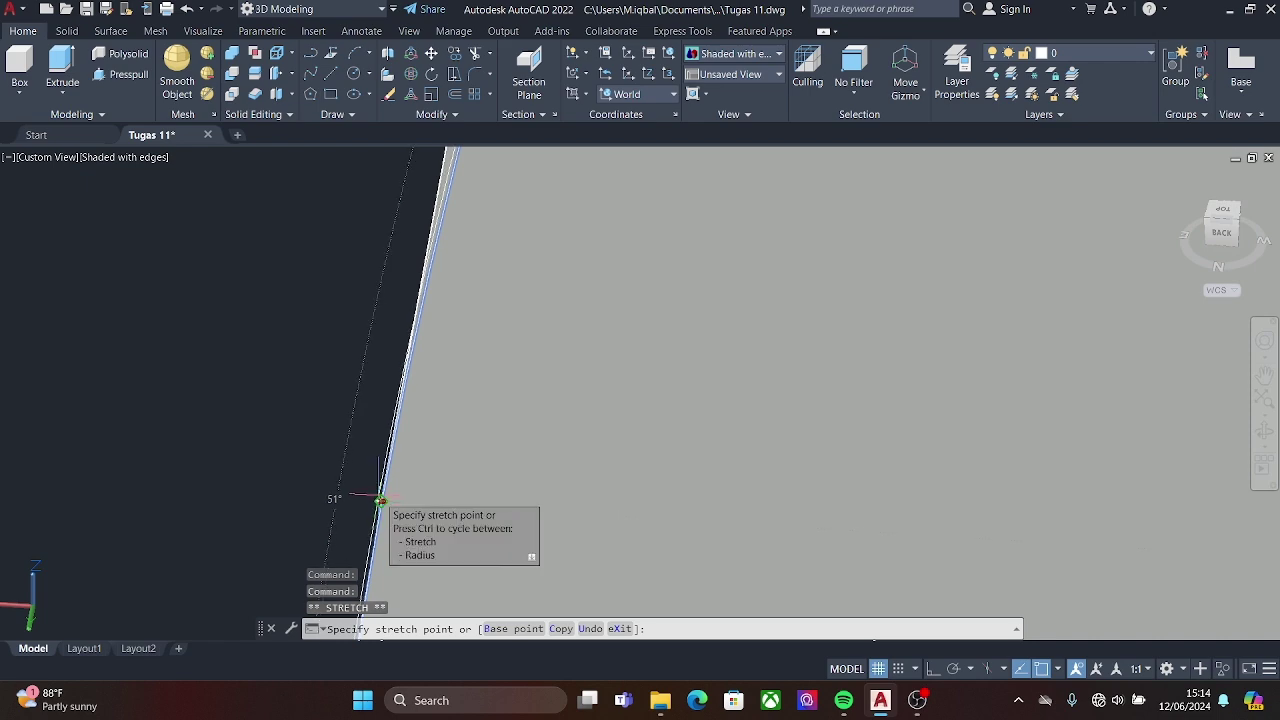
scroll(380, 500, down, 5)
key(Escape)
- Erase the two stray lines left on the front of the arched cap
key(ctrl+shift+e)
scroll(466, 300, down, 3)
mouse_move(466, 300)
shift+middle_down()
mouse_move(893, 296)
mouse_move(905, 435)
shift+middle_up()
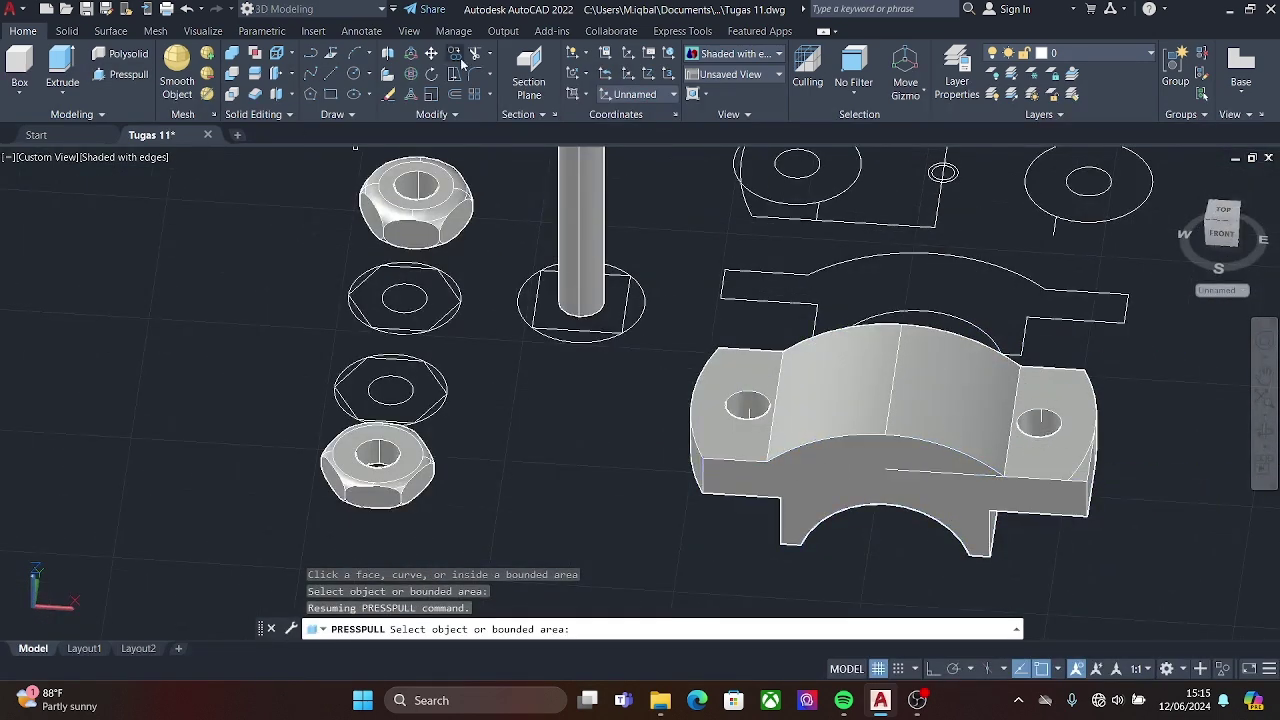
click(391, 94)
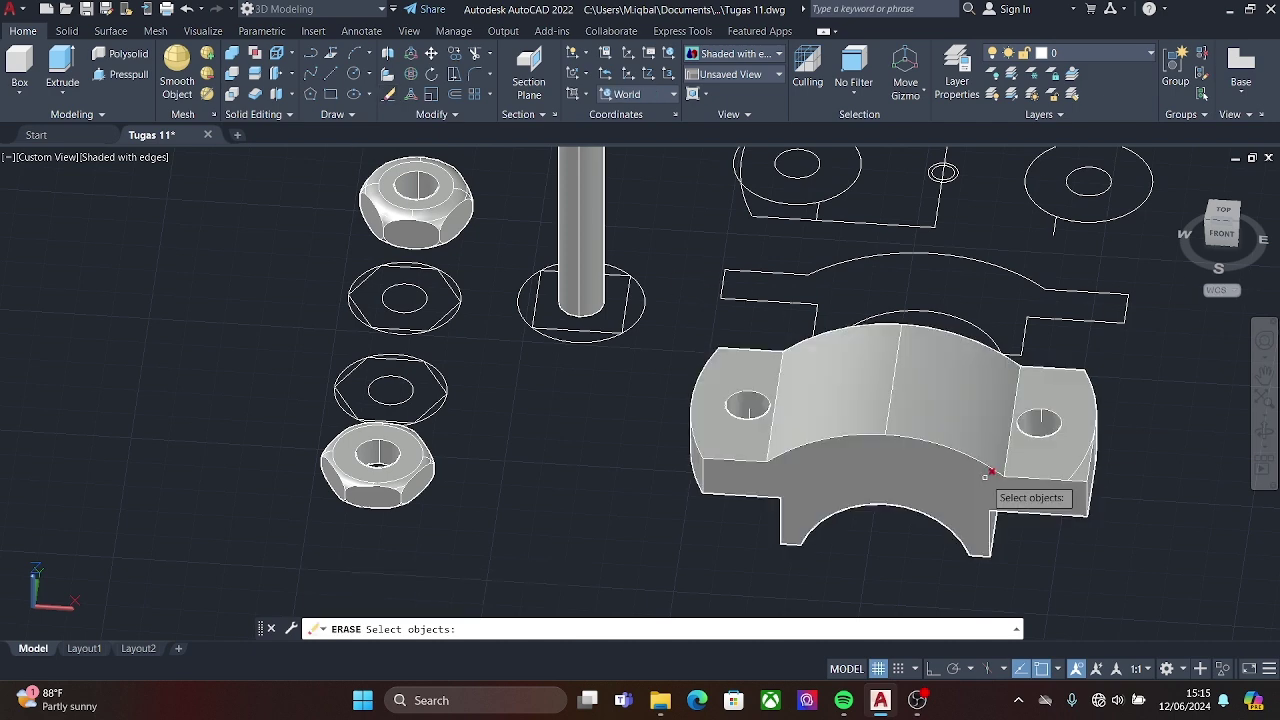
click(1078, 465)
click(1083, 455)
key(Return)
scroll(1100, 350, down, 1)
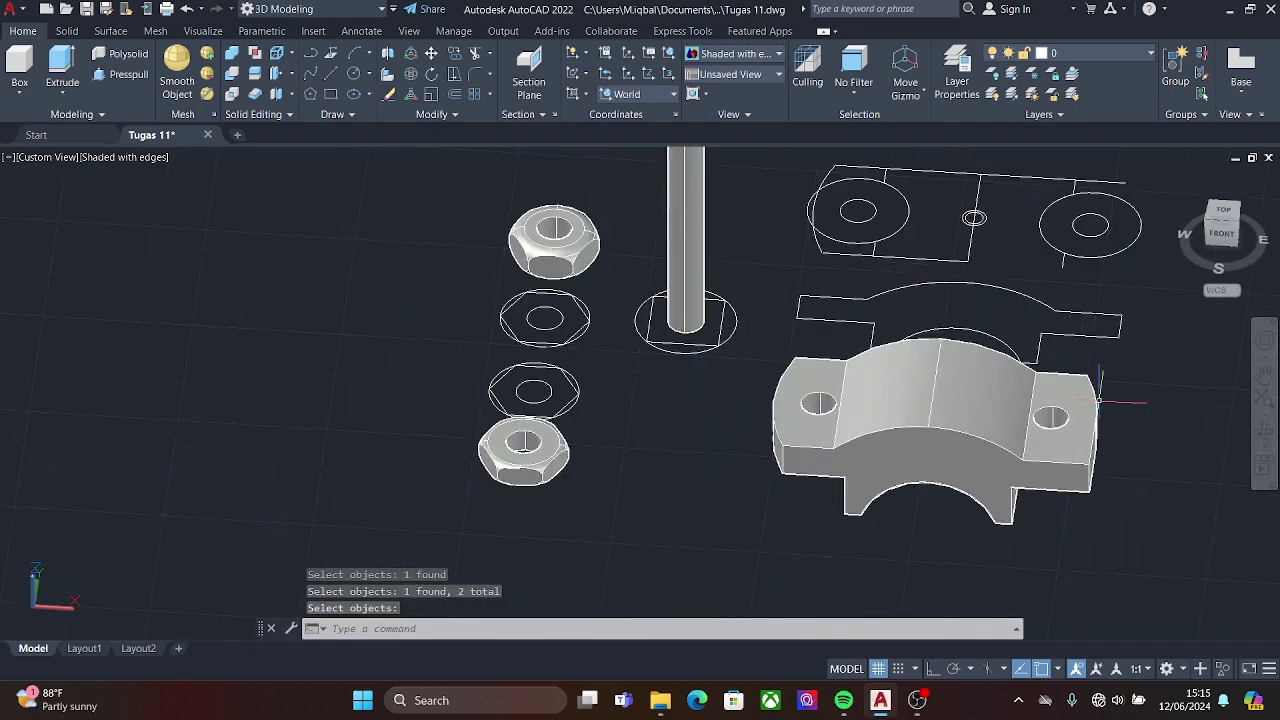
scroll(985, 277, down, 2)
middle_drag(985, 277, 674, 448)
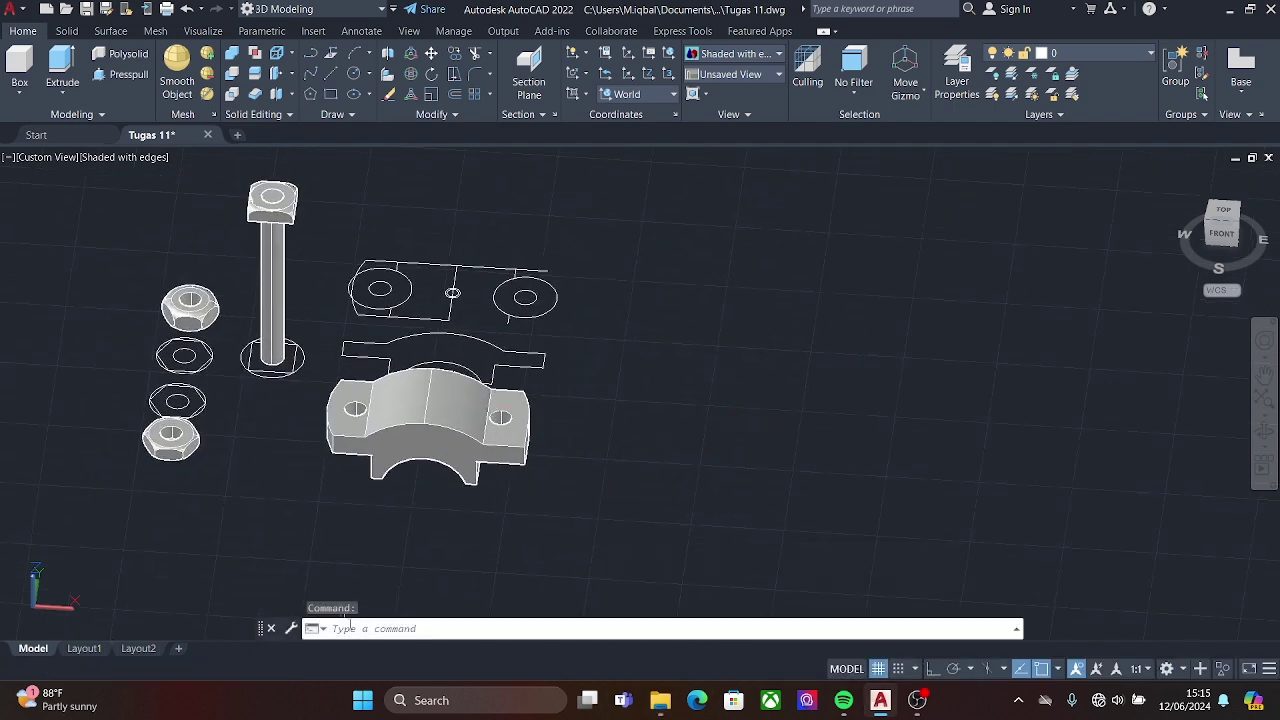
- Draw an R32 circle to the right of the parts and switch to Top view
click(353, 73)
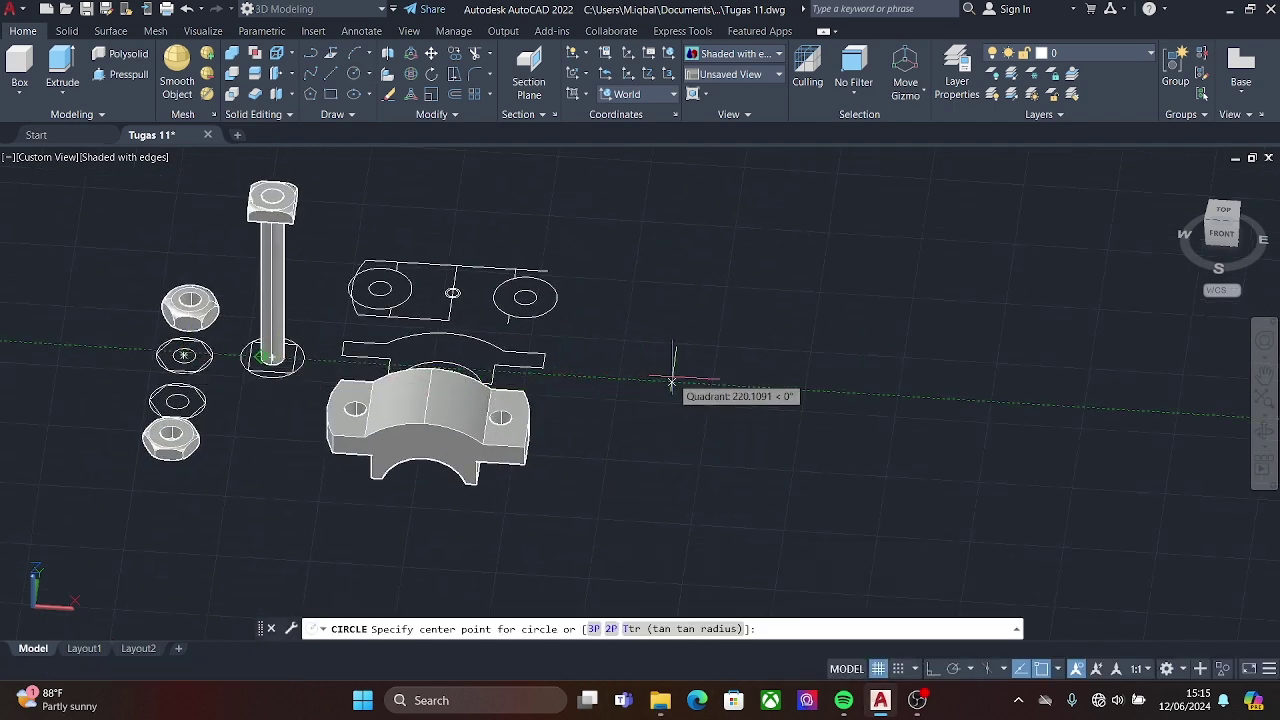
click(672, 381)
scroll(670, 385, up, 2)
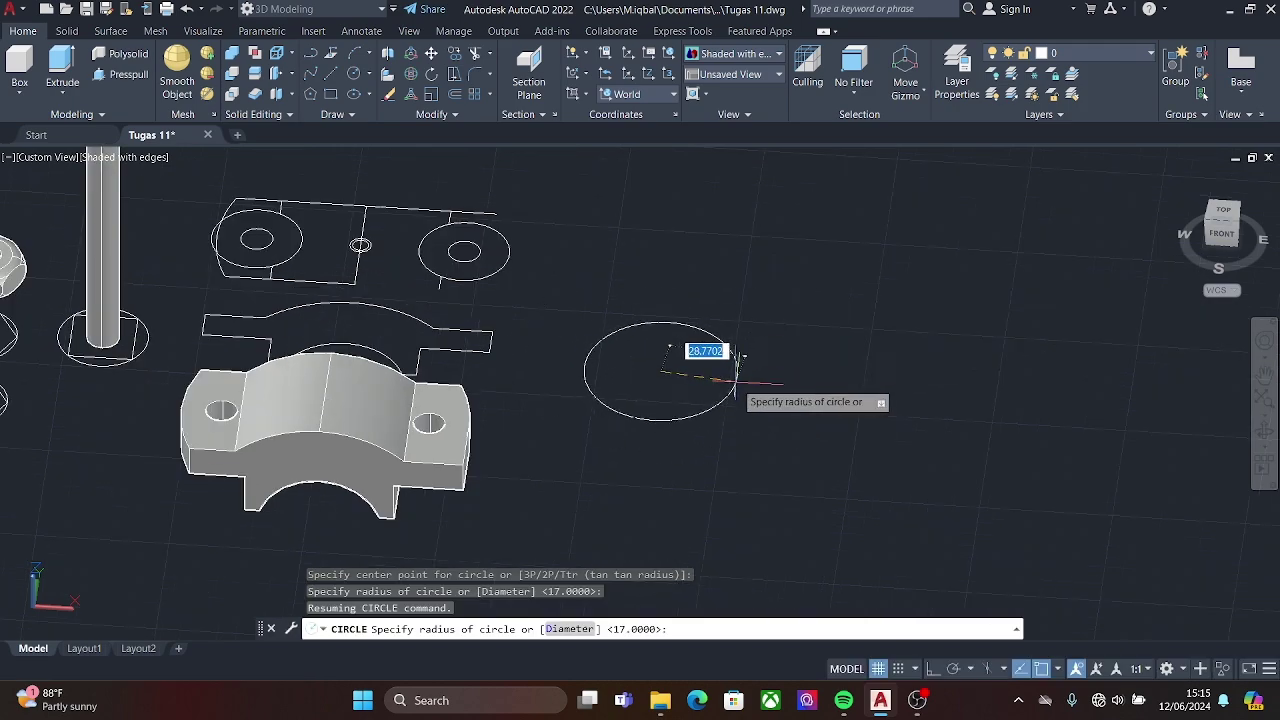
text(32)
key(Return)
click(1223, 214)
scroll(800, 420, up, 3)
- Add concentric circles of radius 24, 22 and 16 on the same centre
key(Return)
click(819, 348)
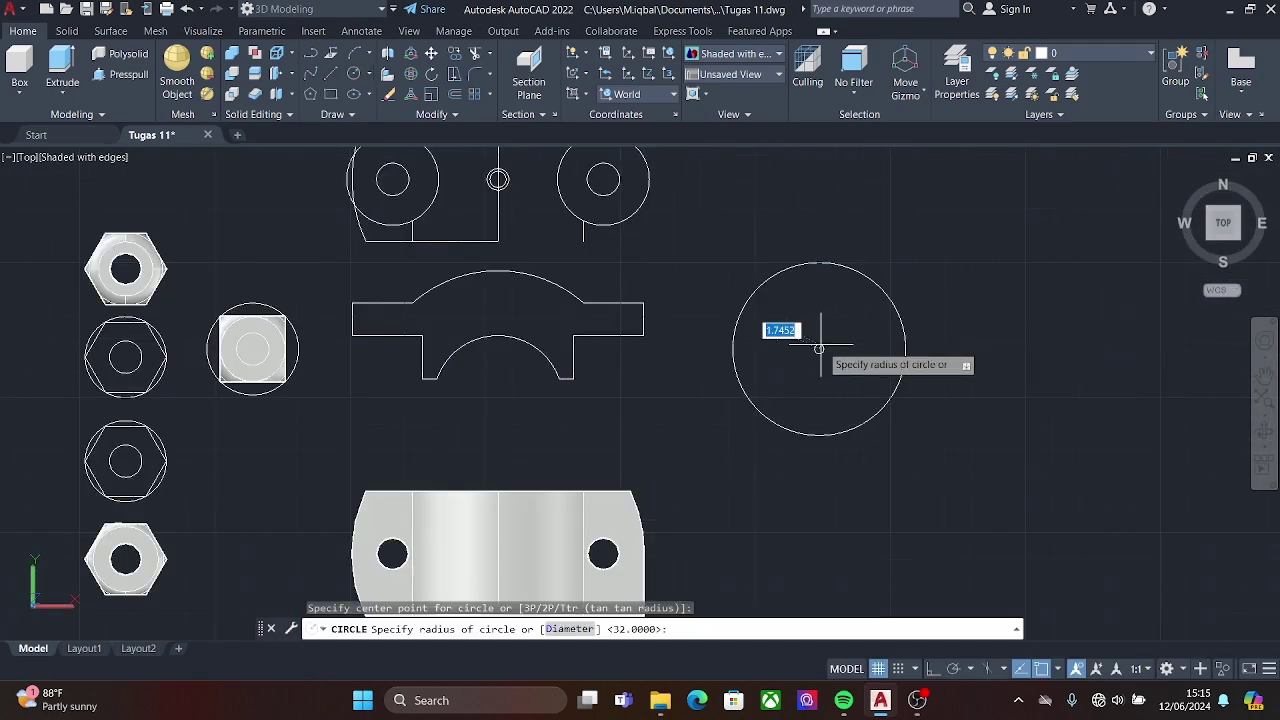
text(24)
key(Return)
key(Return)
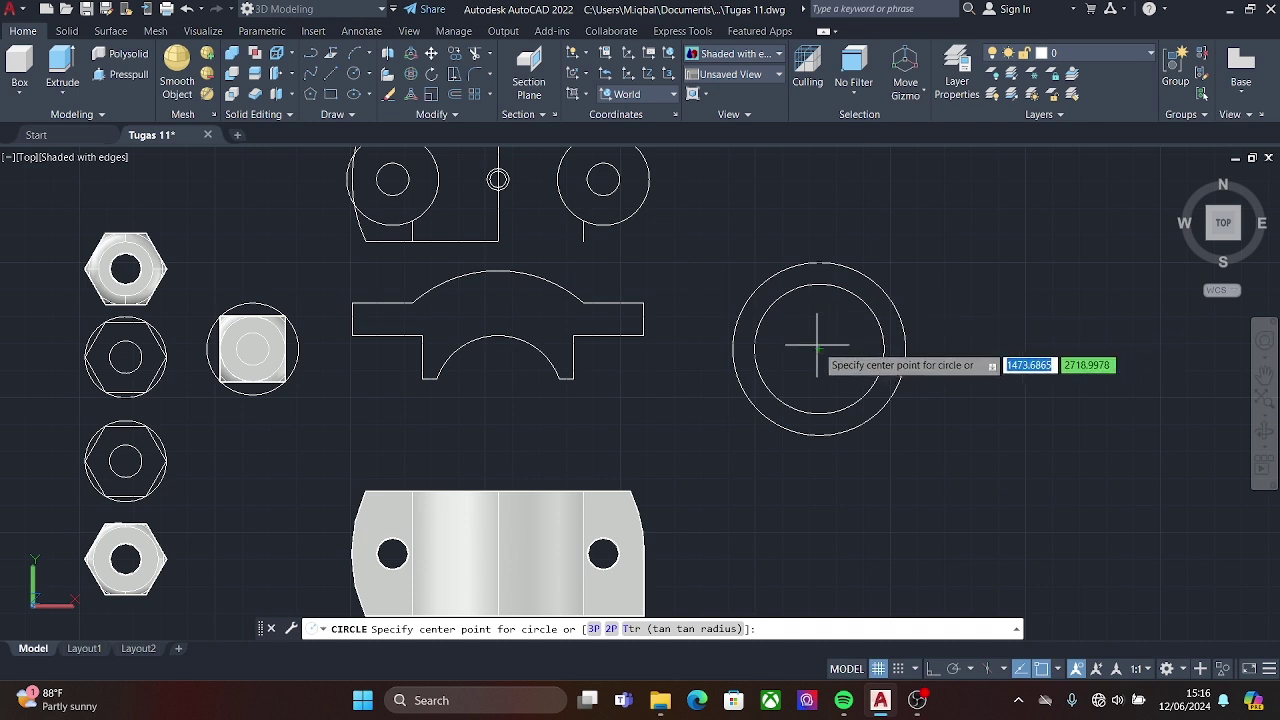
click(817, 345)
text(22)
key(Return)
key(Return)
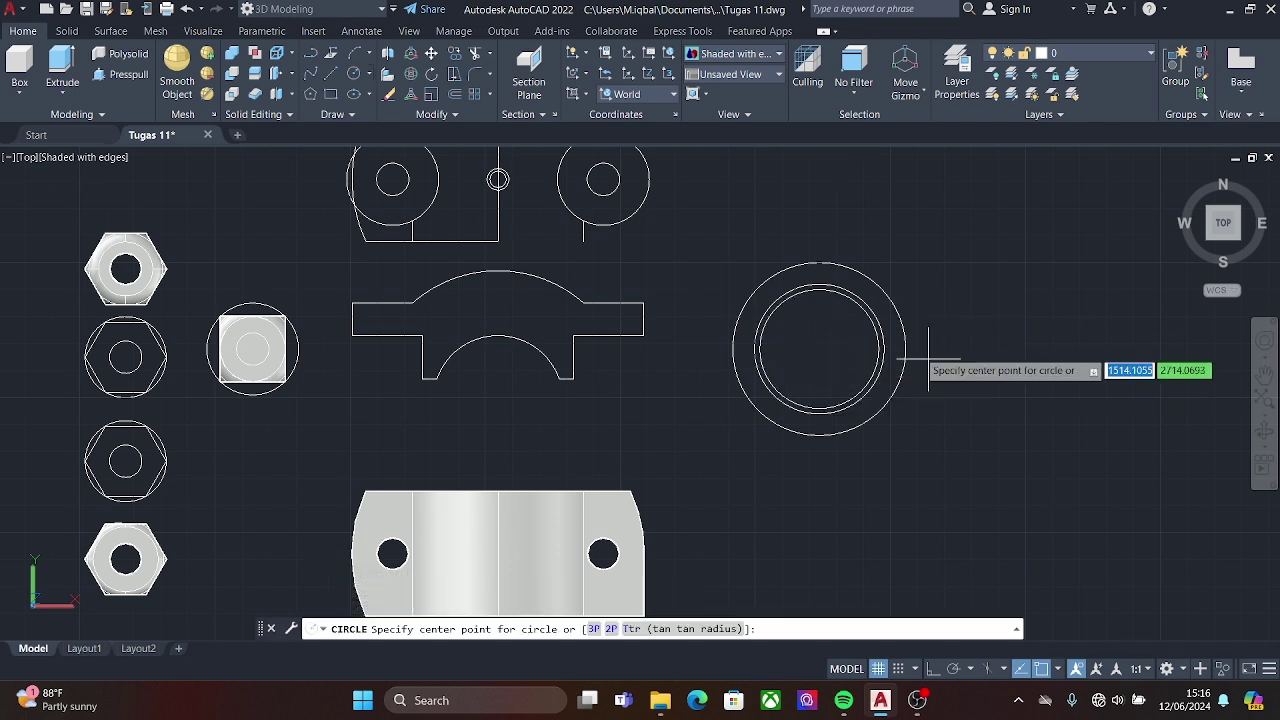
click(817, 349)
text(16)
key(Return)
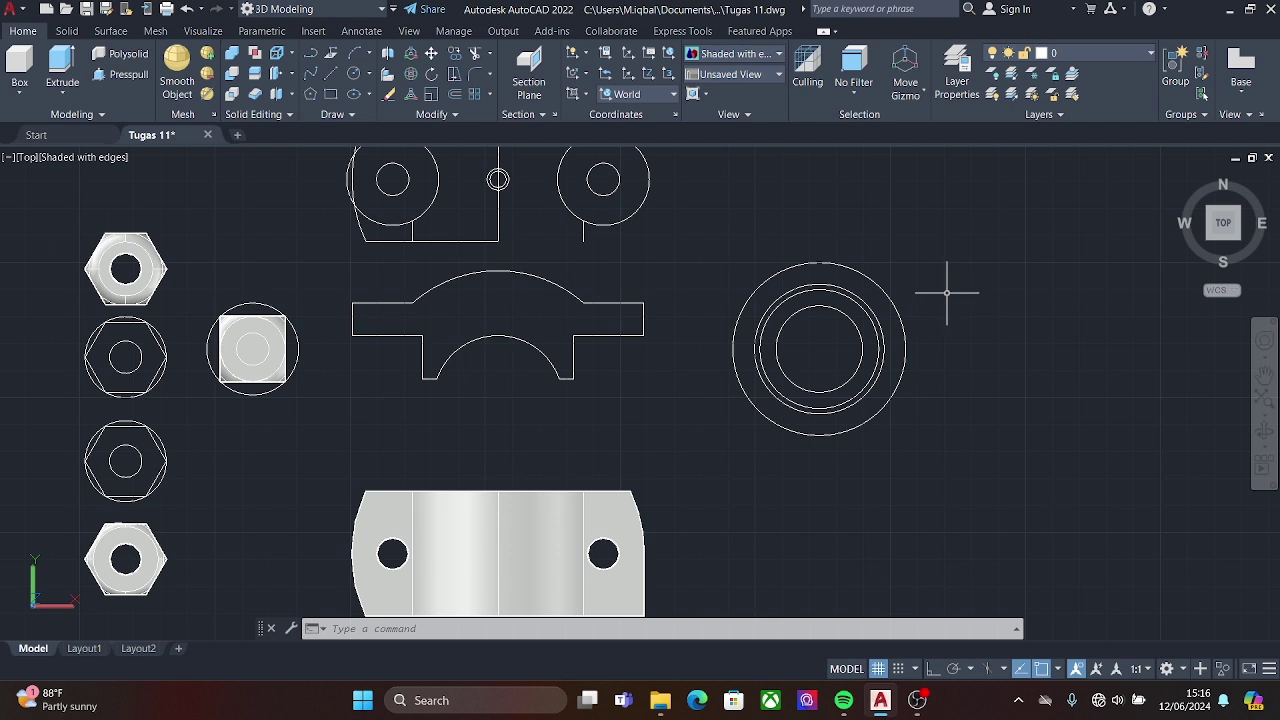
- Orbit to a 3D view and make a first, cancelled press-pull on the circle areas
shift+middle_drag(520, 160, 618, 279)
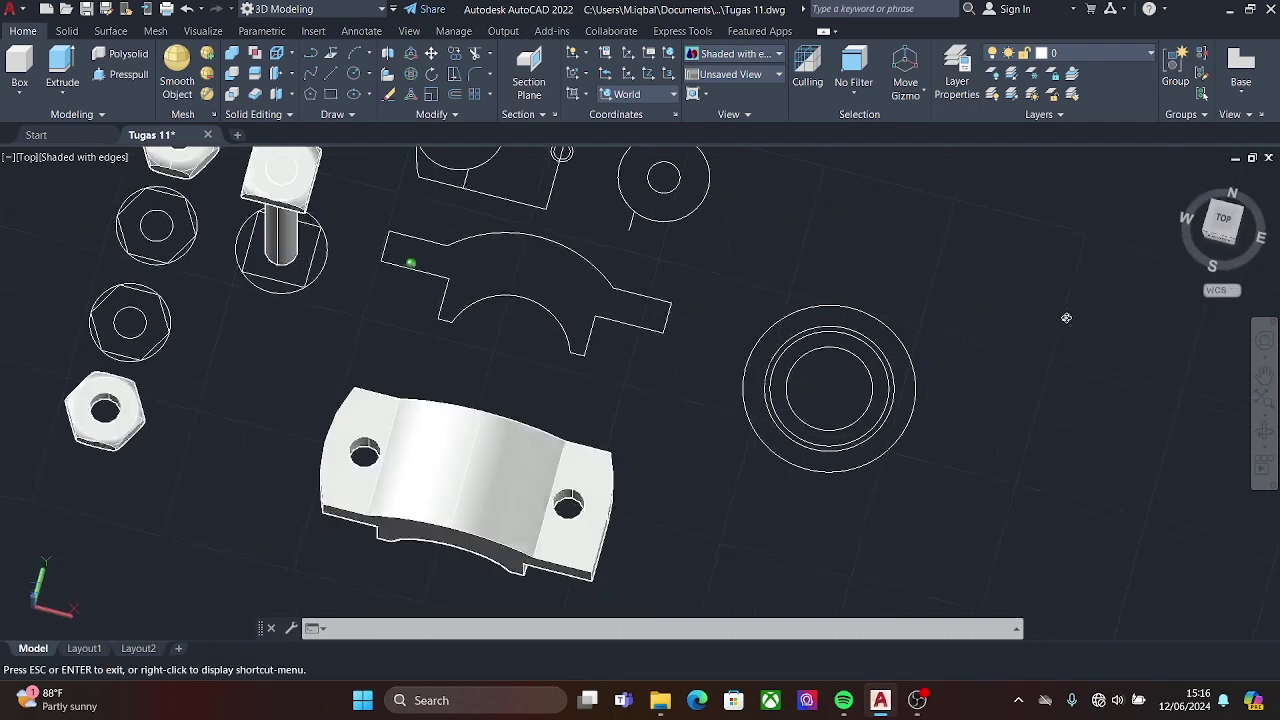
key(ctrl+shift+e)
click(824, 309)
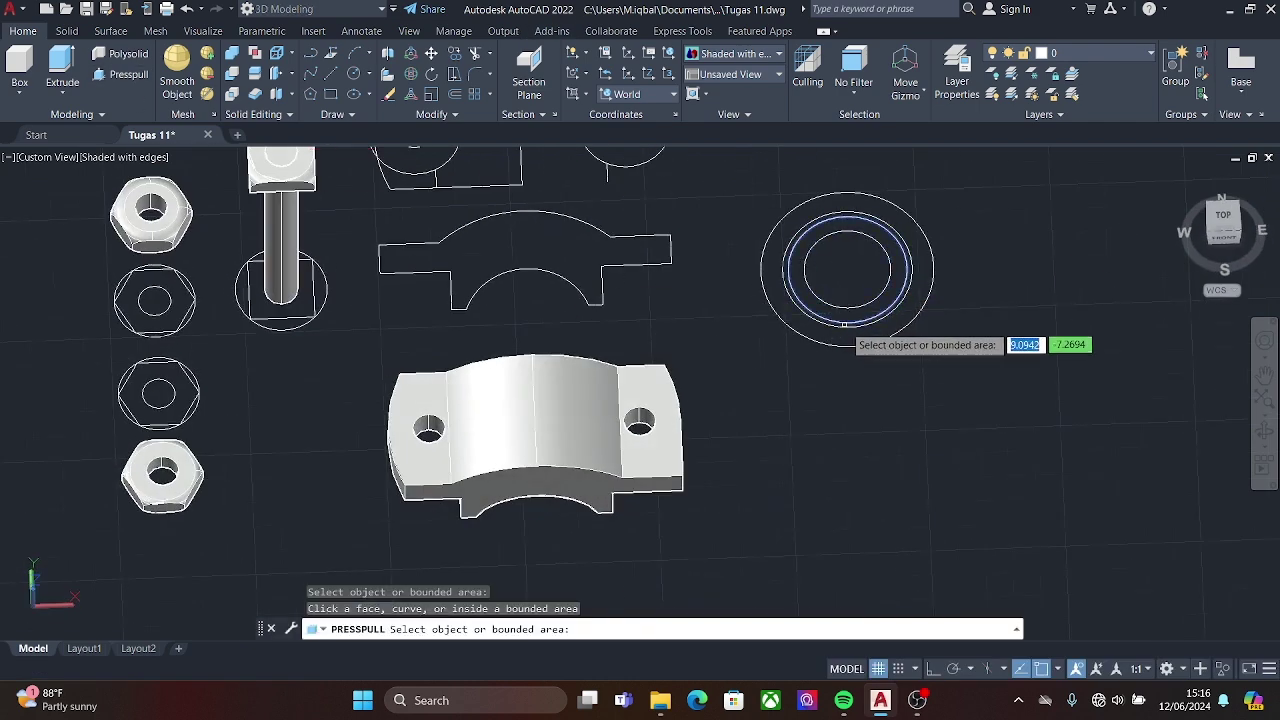
click(846, 322)
key(Escape)
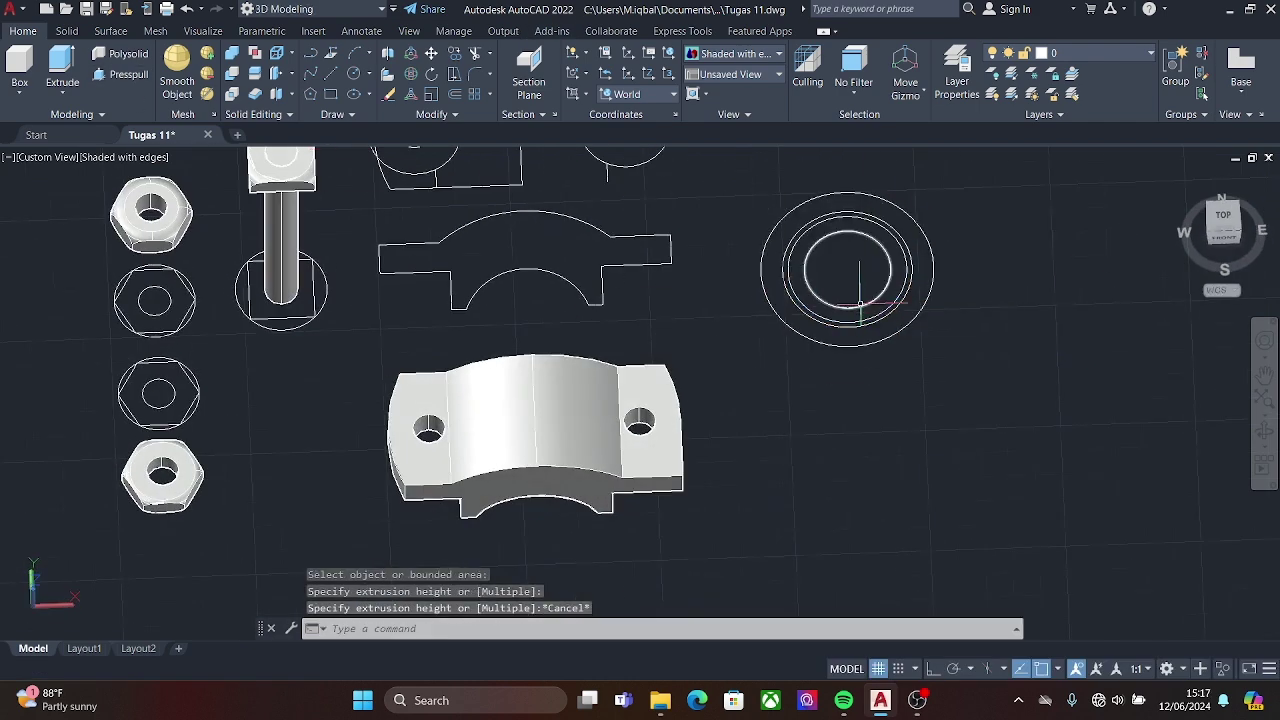
key(Return)
- Press-pull the central area to 32, the inner ring to 18 and the flange ring to 9
click(822, 298)
text(32)
key(Return)
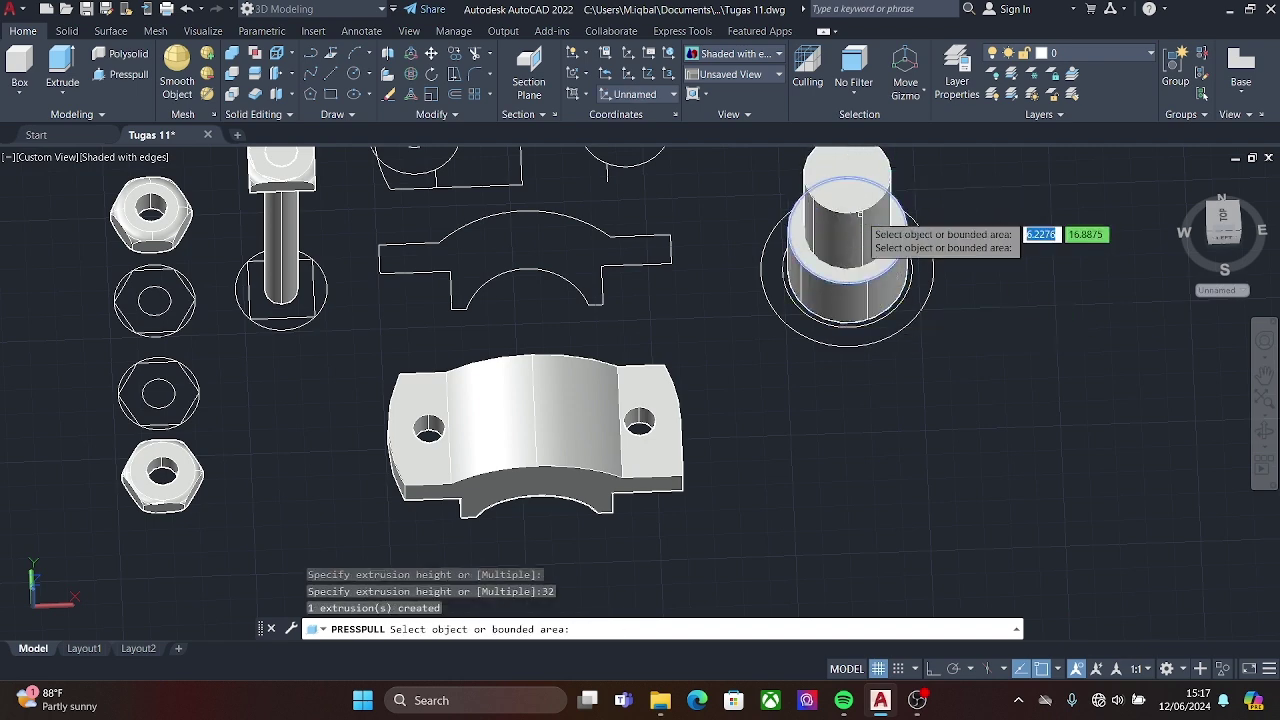
click(815, 312)
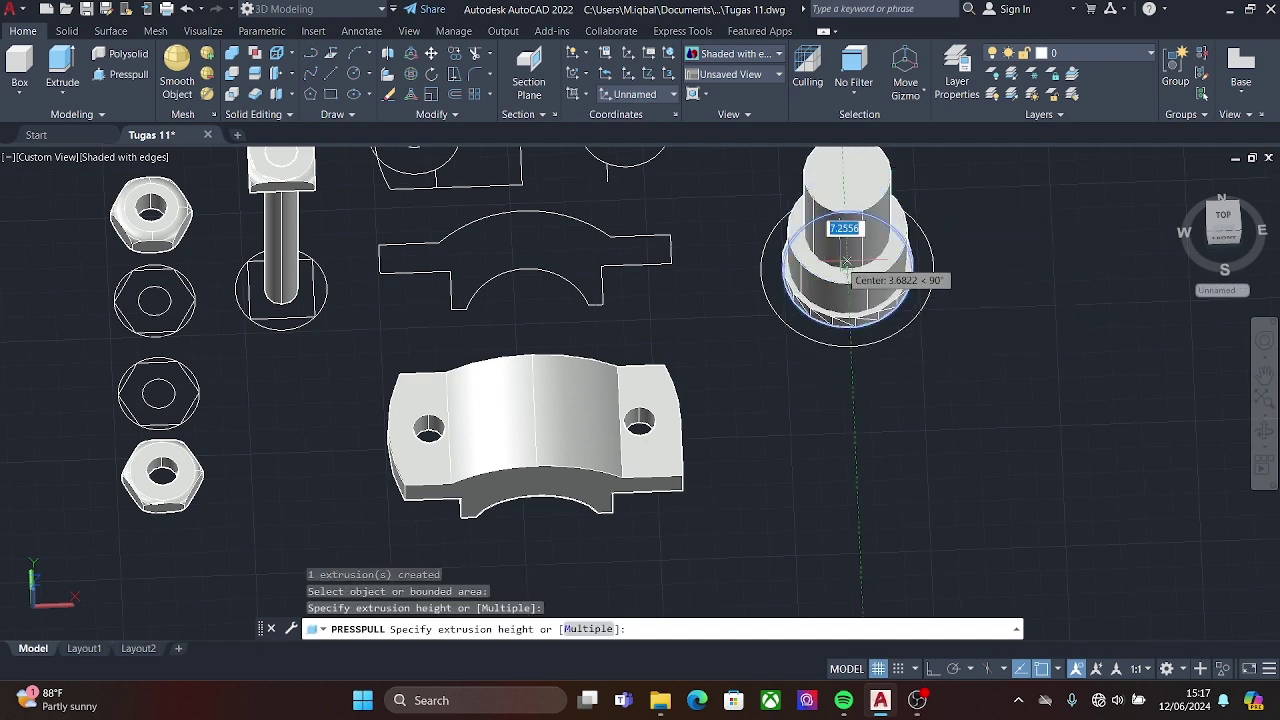
click(846, 262)
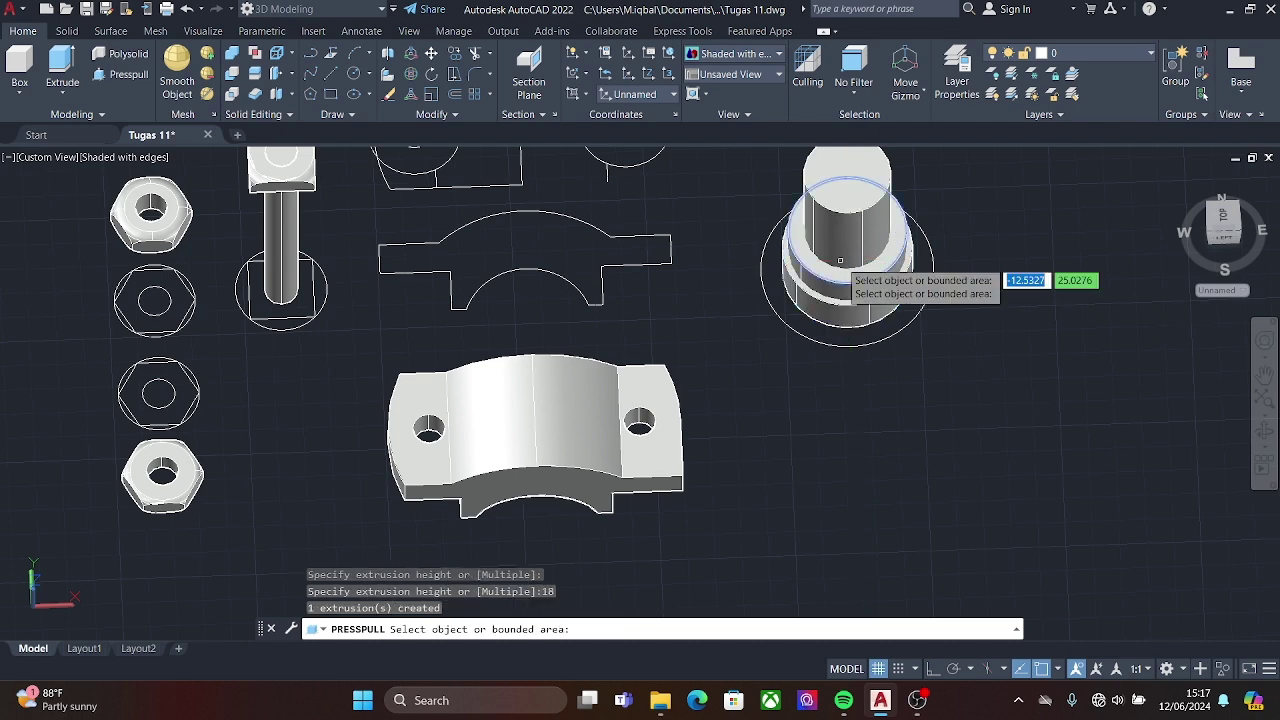
click(822, 338)
text(9)
key(Return)
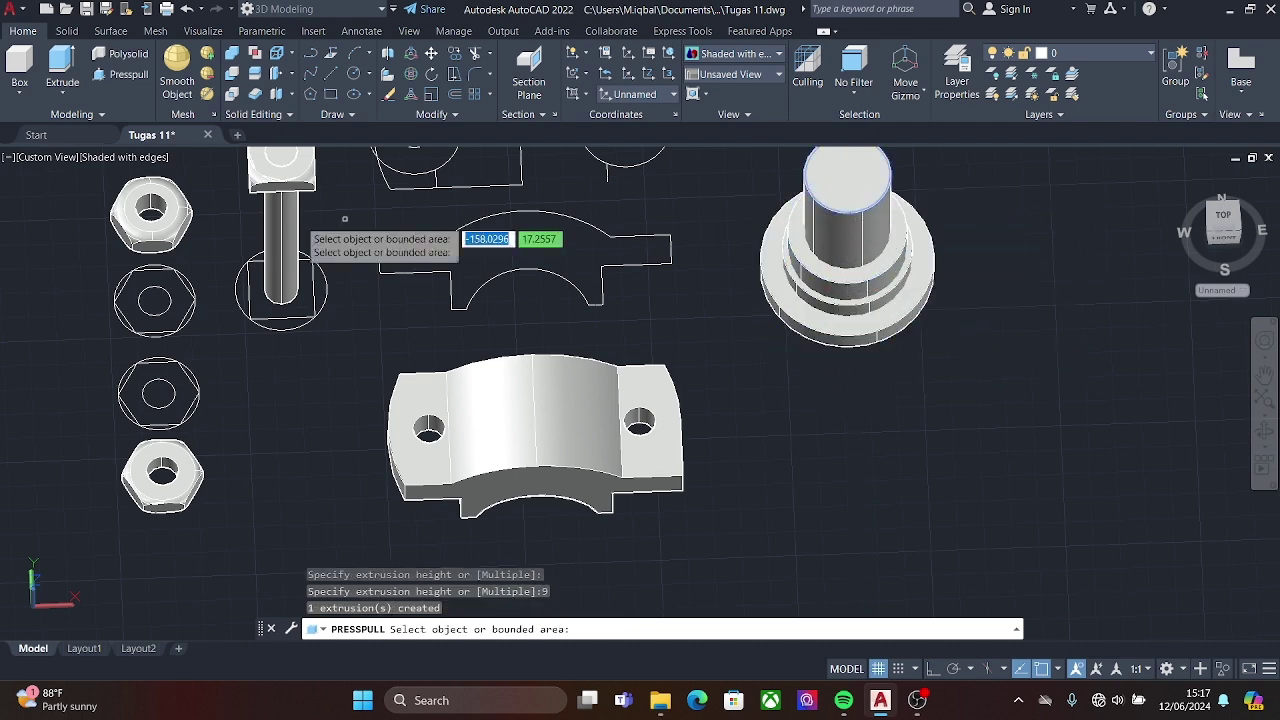
- Begin a SUBTRACT, selecting the outer ring solids to keep
click(232, 74)
click(847, 240)
click(850, 320)
- Subtract the central core cylinder to hollow out the stepped bushing
key(Return)
click(850, 200)
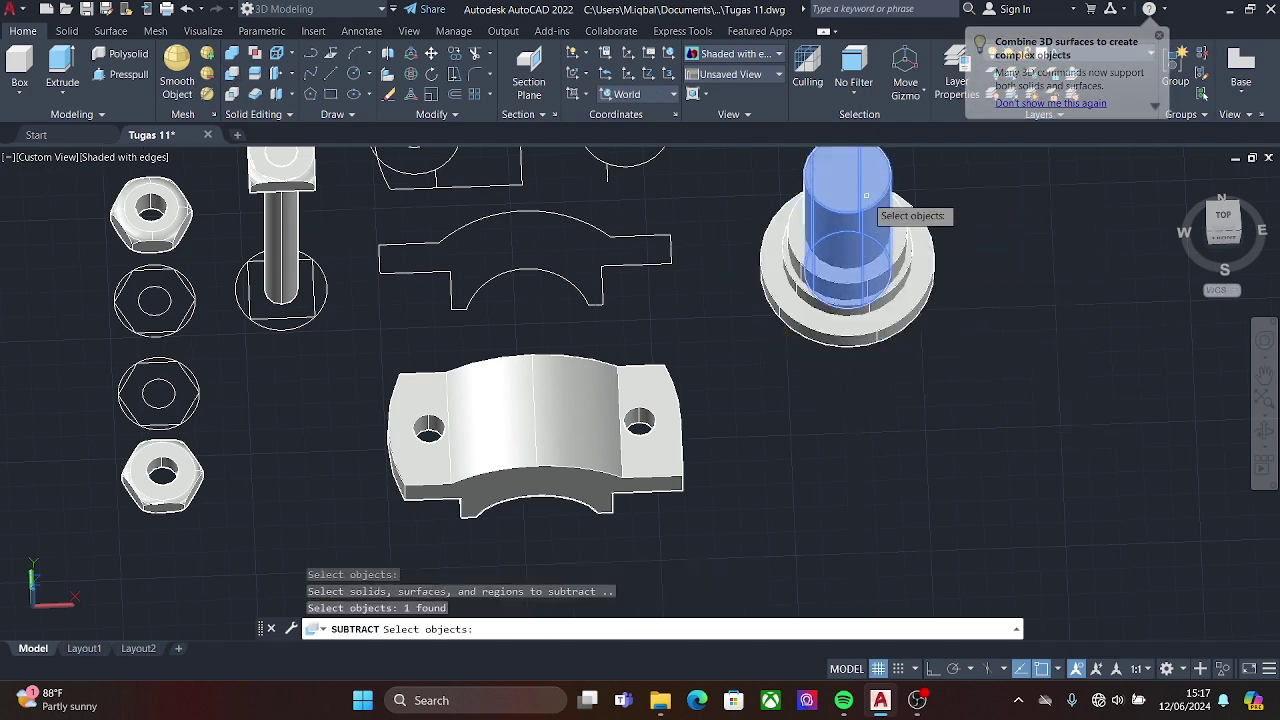
key(Return)
scroll(957, 229, down, 2)
- 3D-rotate the bushing 90 degrees about its centre so it lies on its side
middle_drag(957, 229, 471, 257)
click(453, 74)
click(866, 212)
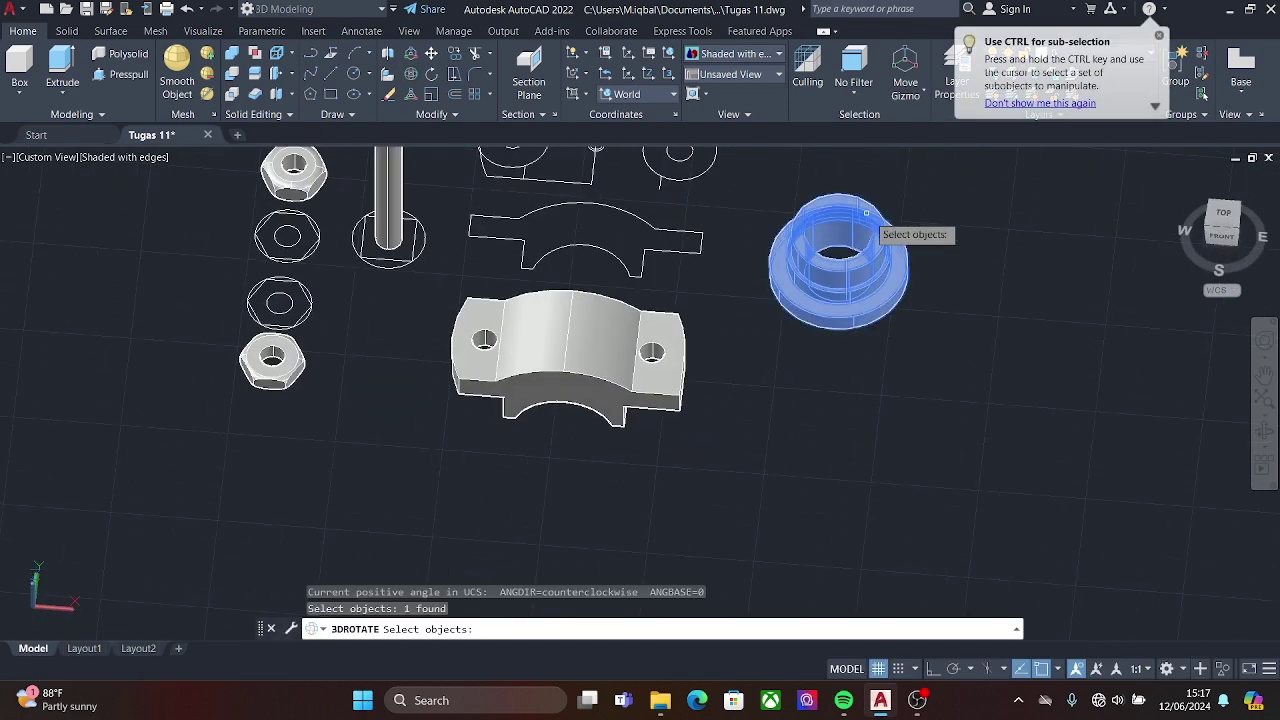
click(832, 322)
key(Return)
click(838, 258)
click(885, 250)
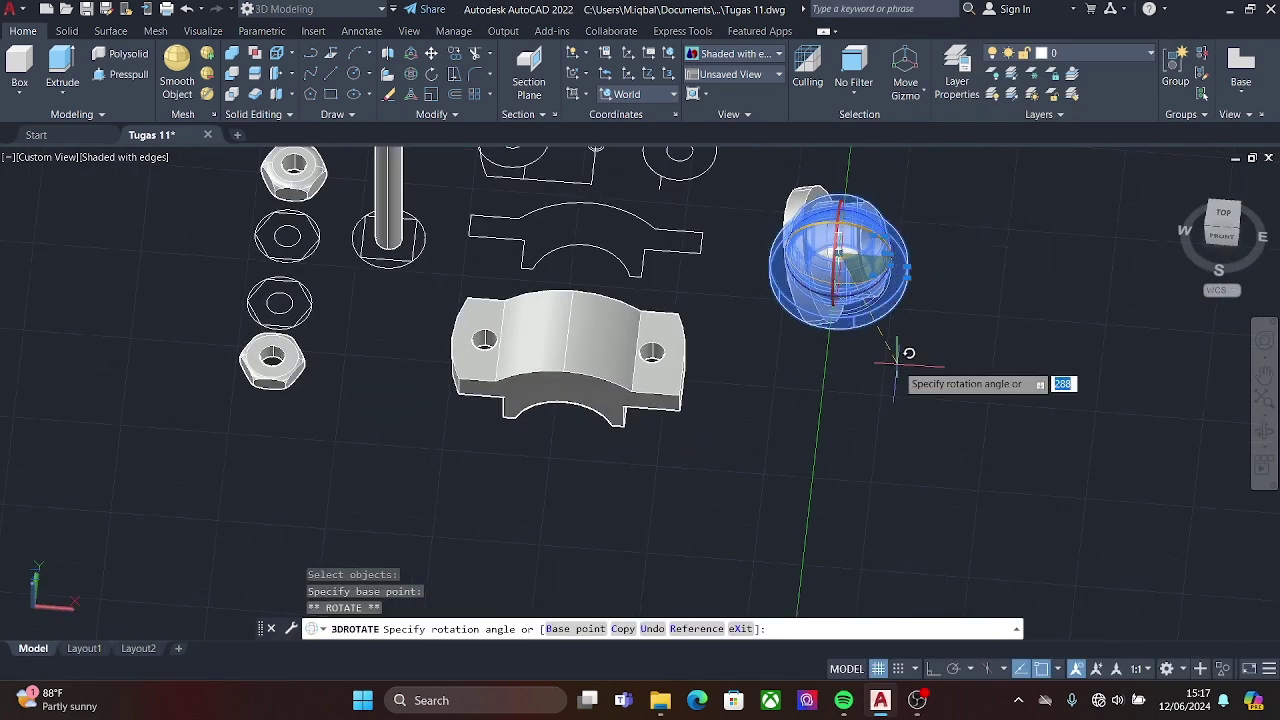
text(90)
key(Return)
- Move the rotated bushing to its new position
click(431, 53)
shift+middle_drag(640, 350, 842, 252)
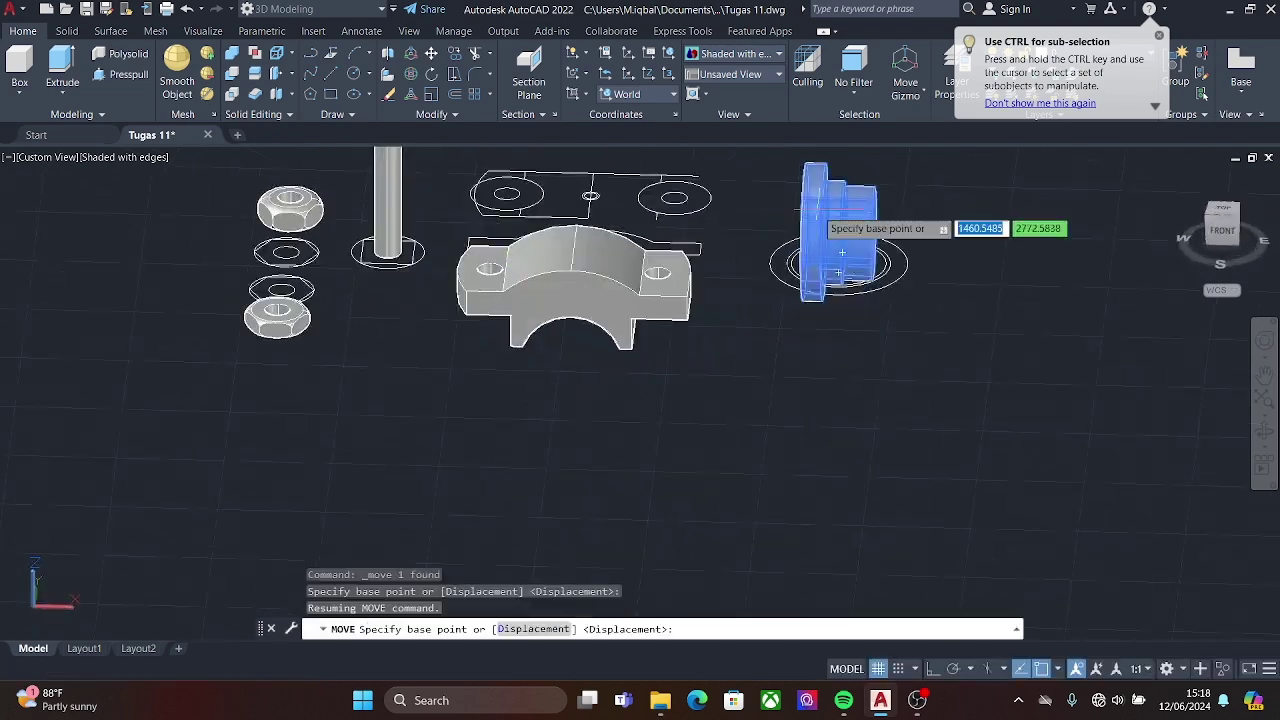
click(803, 298)
click(810, 368)
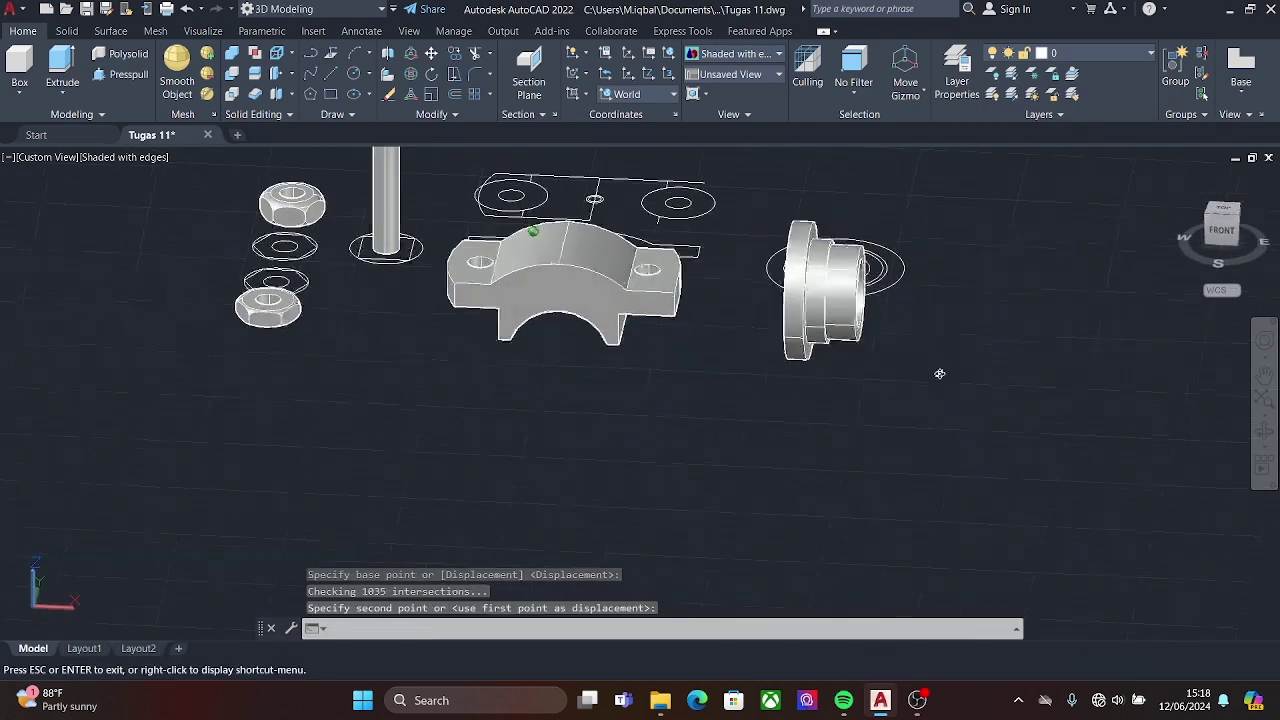
- Mirror the bushing across its flange face, keeping the original, then view from Top
shift+middle_drag(937, 371, 653, 201)
click(473, 133)
click(850, 265)
key(Return)
shift+middle_drag(850, 300, 700, 340)
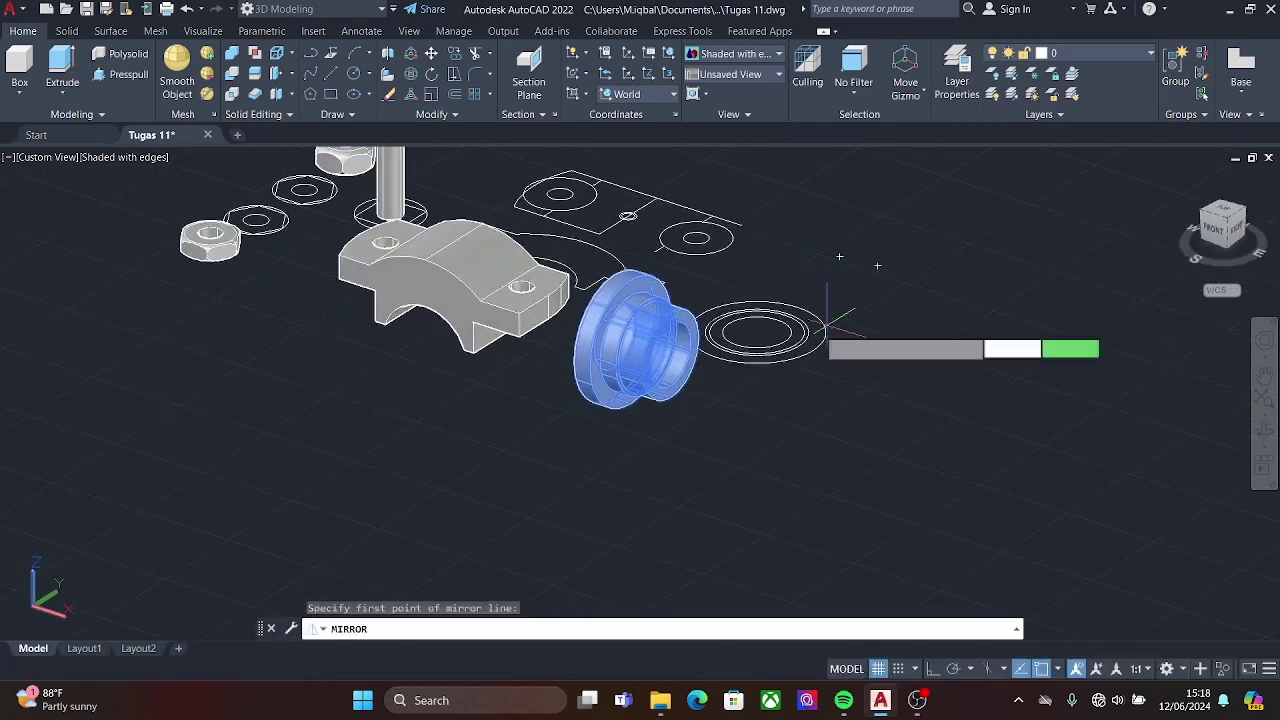
click(668, 340)
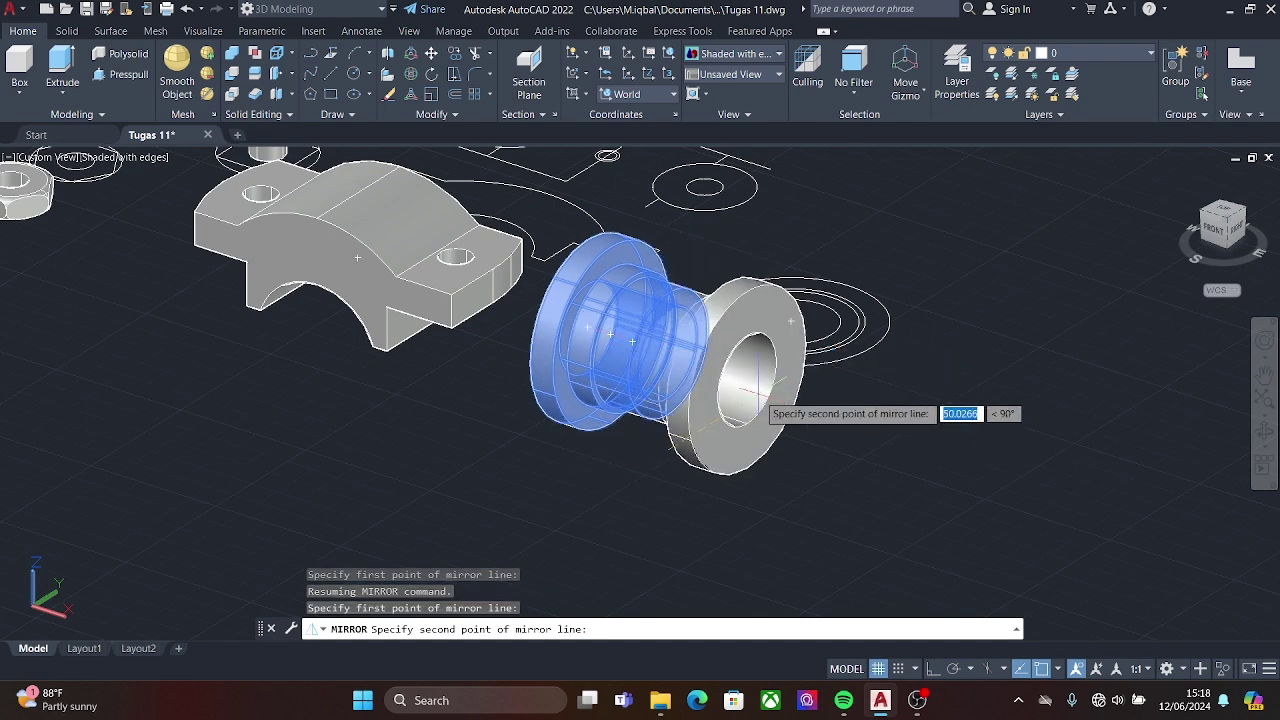
key(Return)
click(1222, 215)
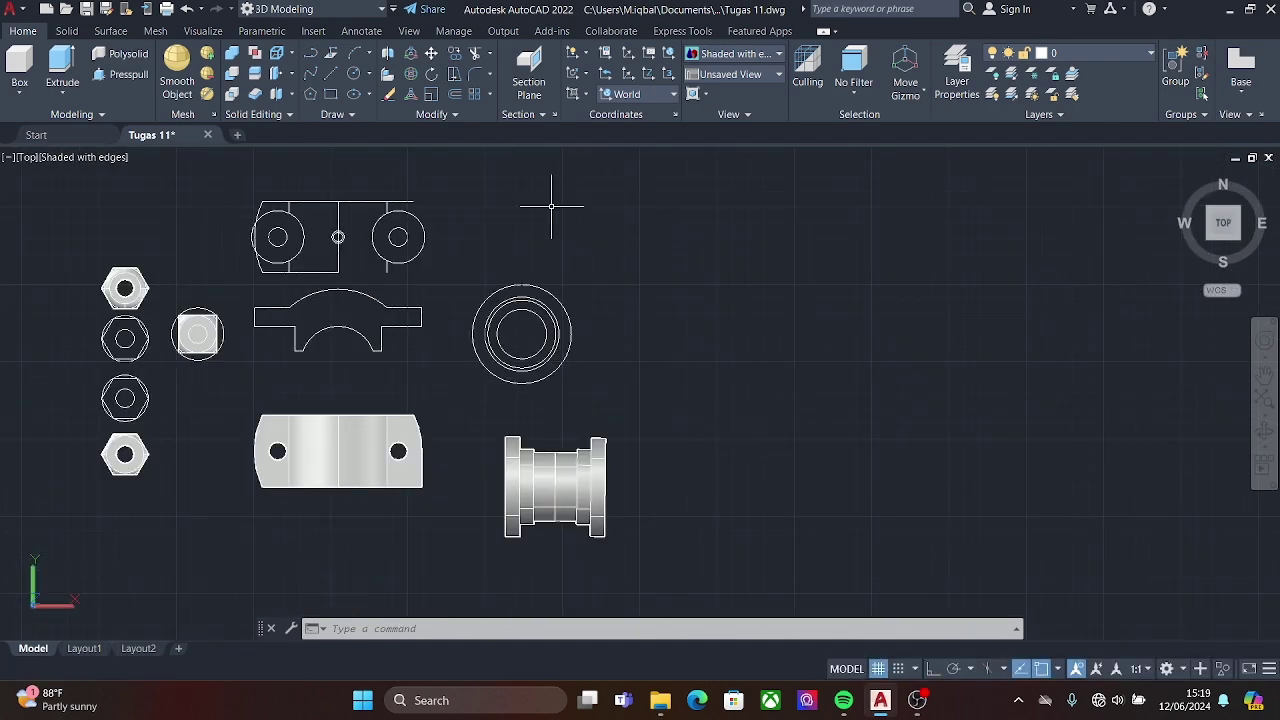
- Draw a 104-unit horizontal base line with an upright at its right end
click(331, 74)
middle_drag(521, 334, 315, 372)
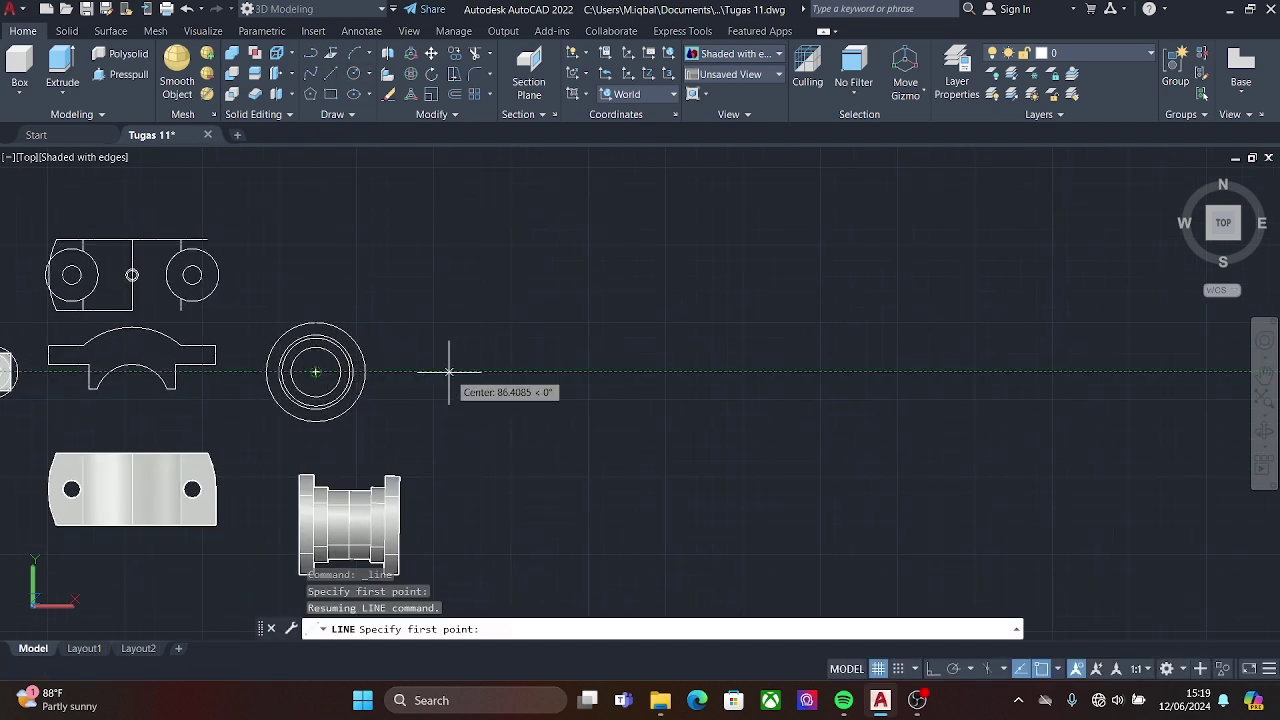
click(449, 372)
scroll(435, 366, up, 5)
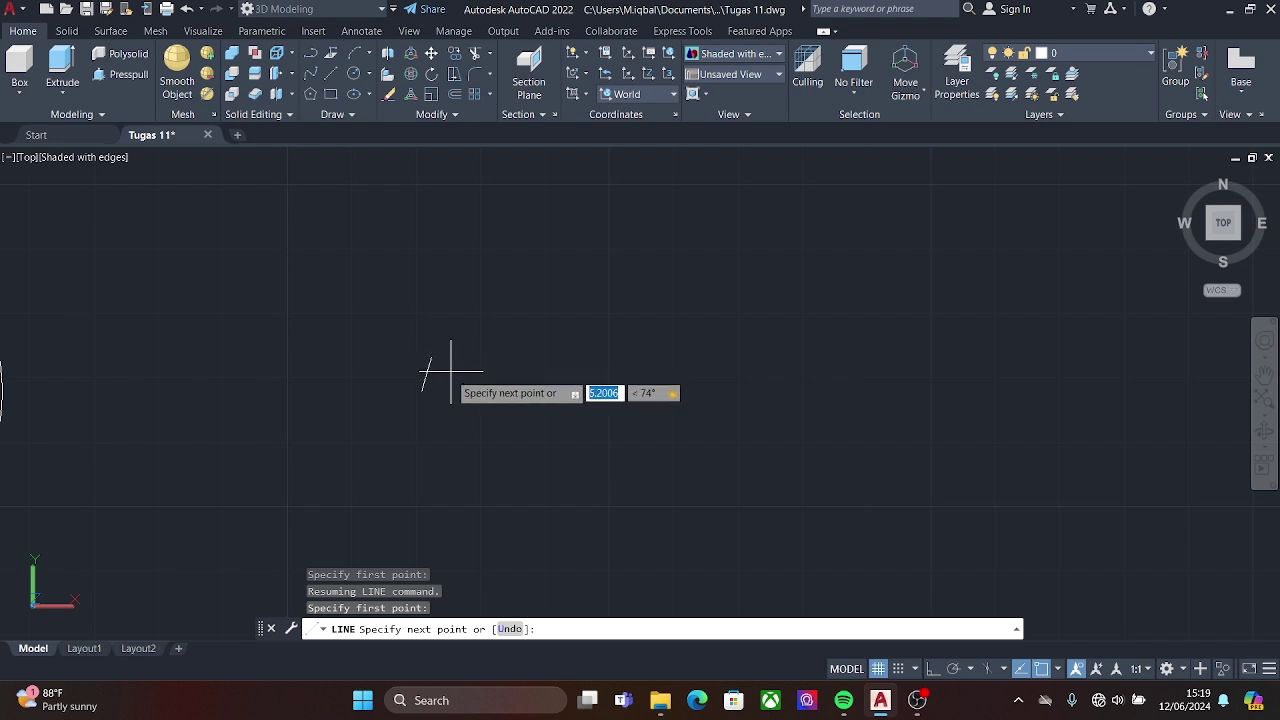
right_click(477, 330)
click(495, 346)
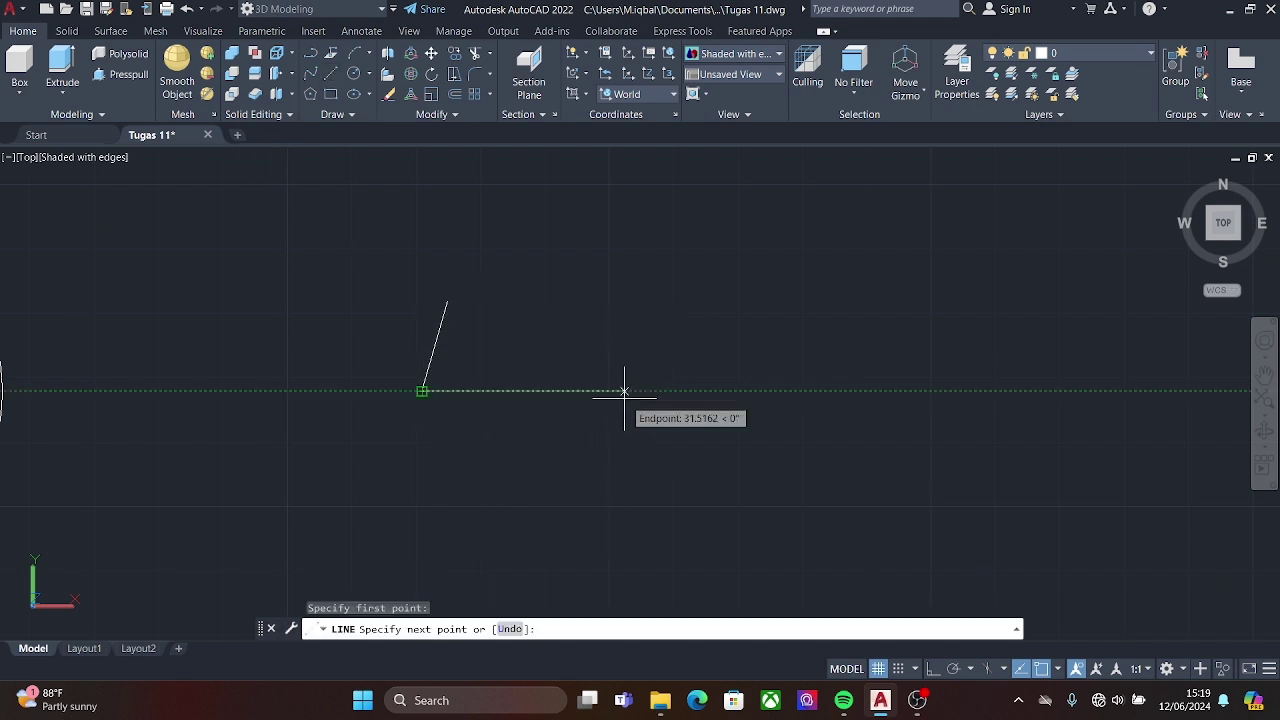
text(104)
key(Return)
scroll(925, 466, down, 5)
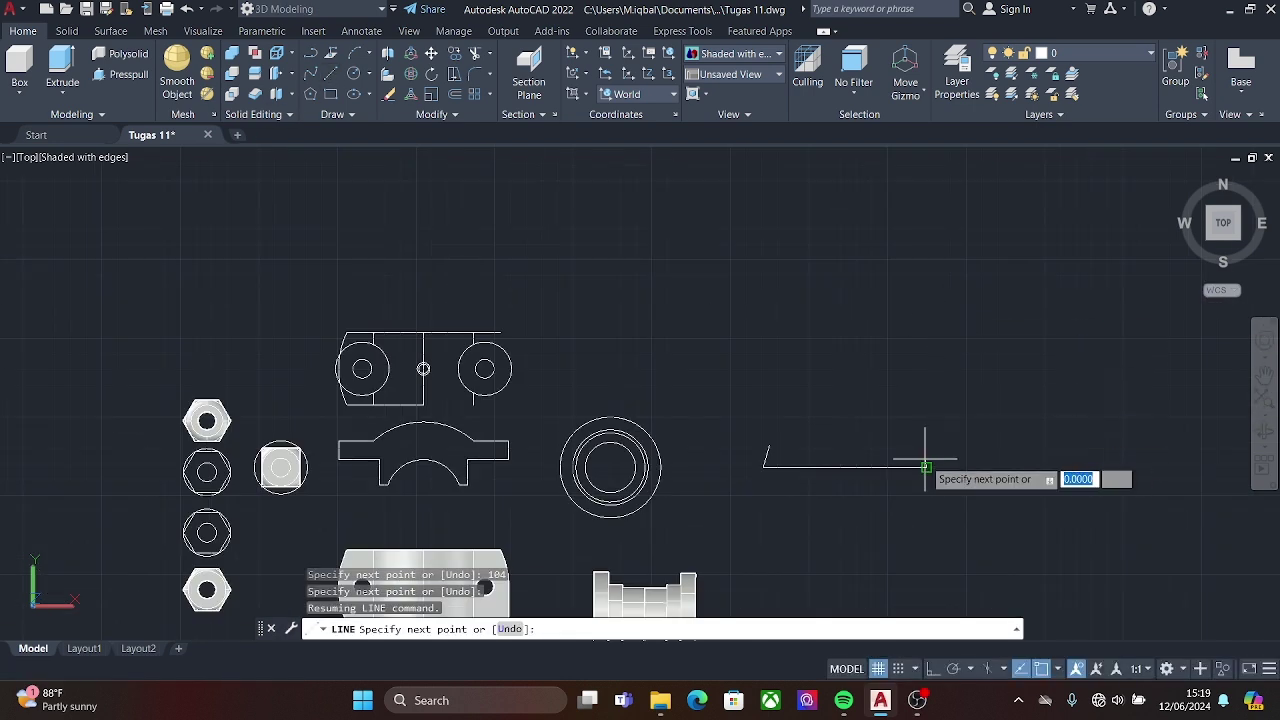
click(925, 278)
key(Escape)
scroll(722, 481, up, 3)
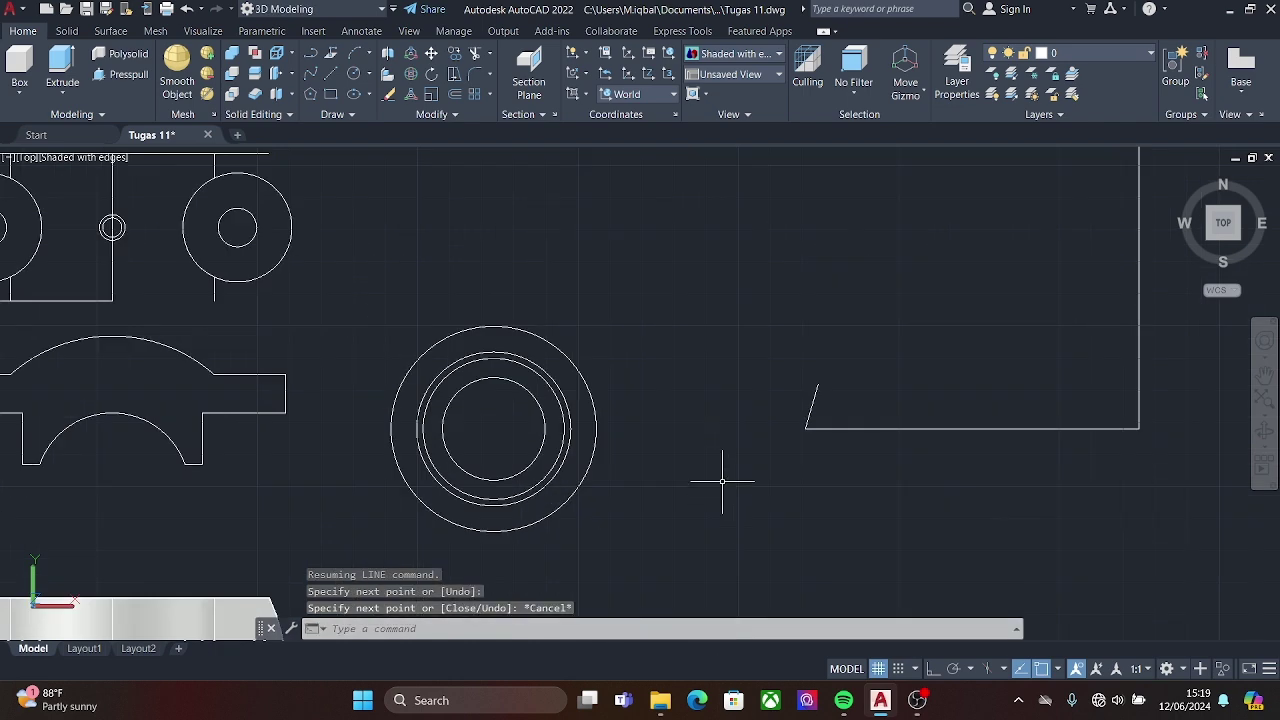
- Draw the slanted end line starting 2 units along the base
click(333, 78)
text(2)
key(Return)
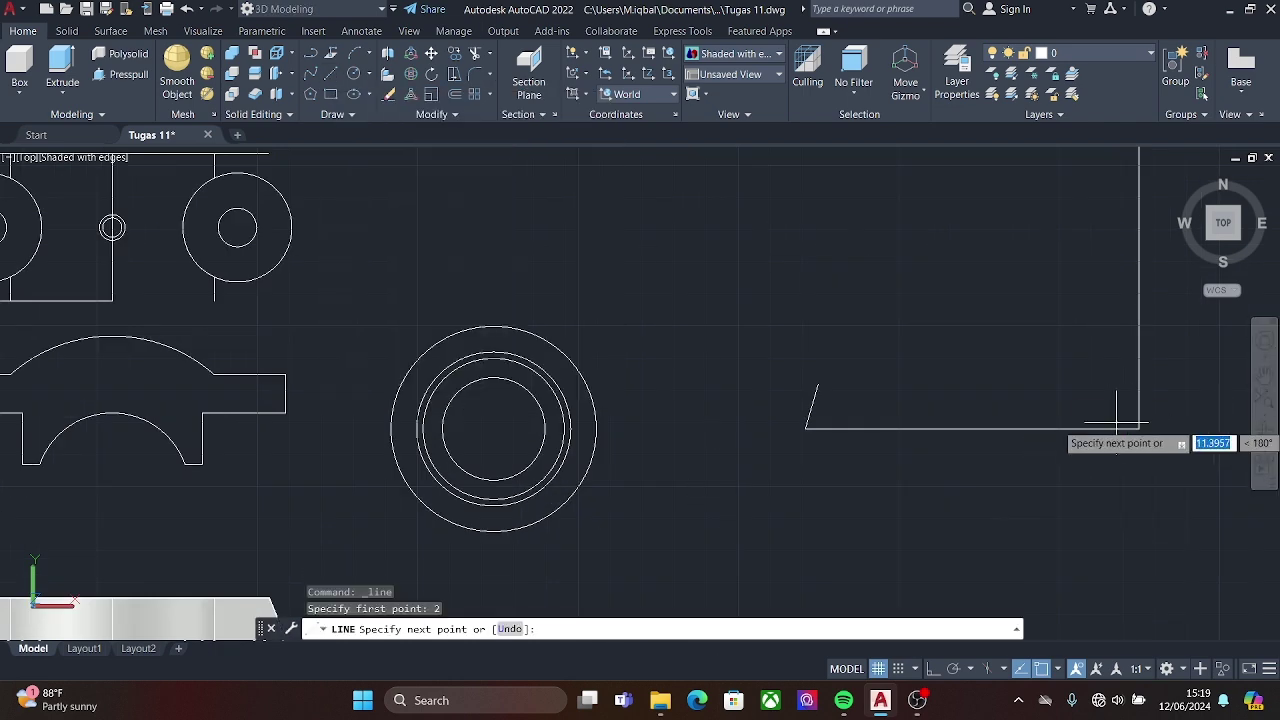
scroll(965, 422, up, 5)
scroll(893, 443, down, 4)
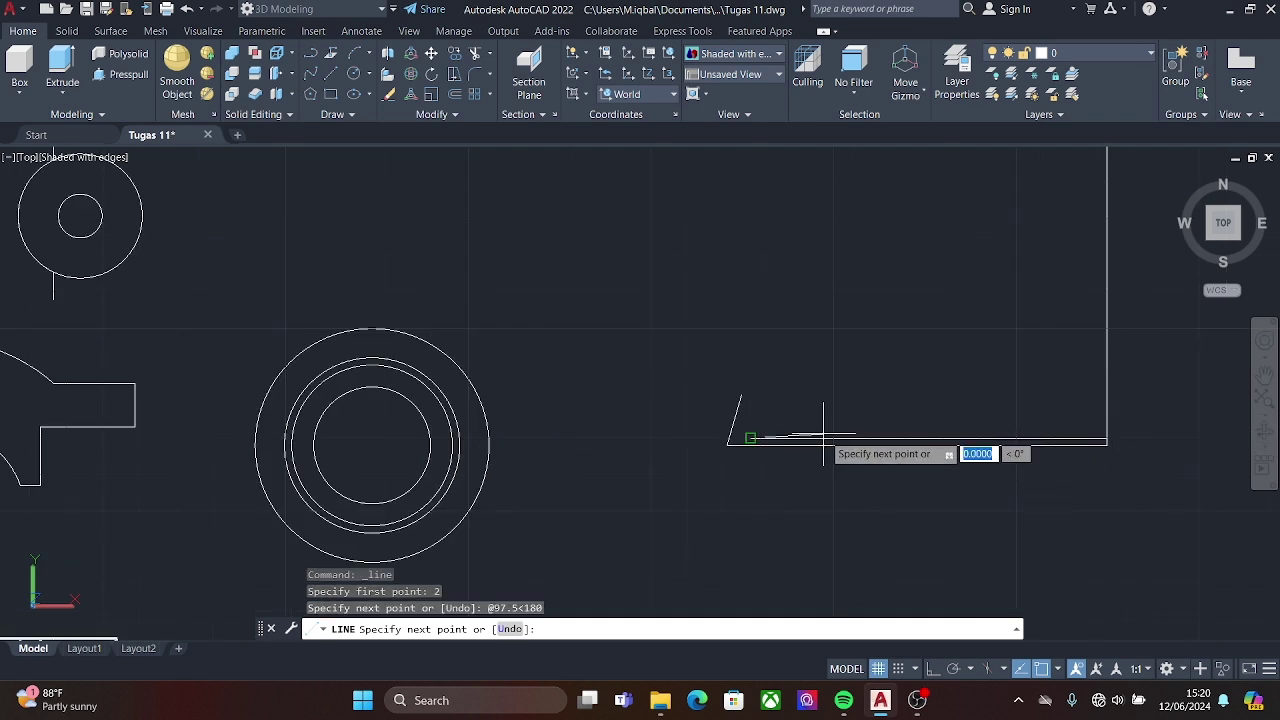
click(750, 440)
key(Return)
scroll(877, 314, up, 2)
scroll(834, 360, down, 2)
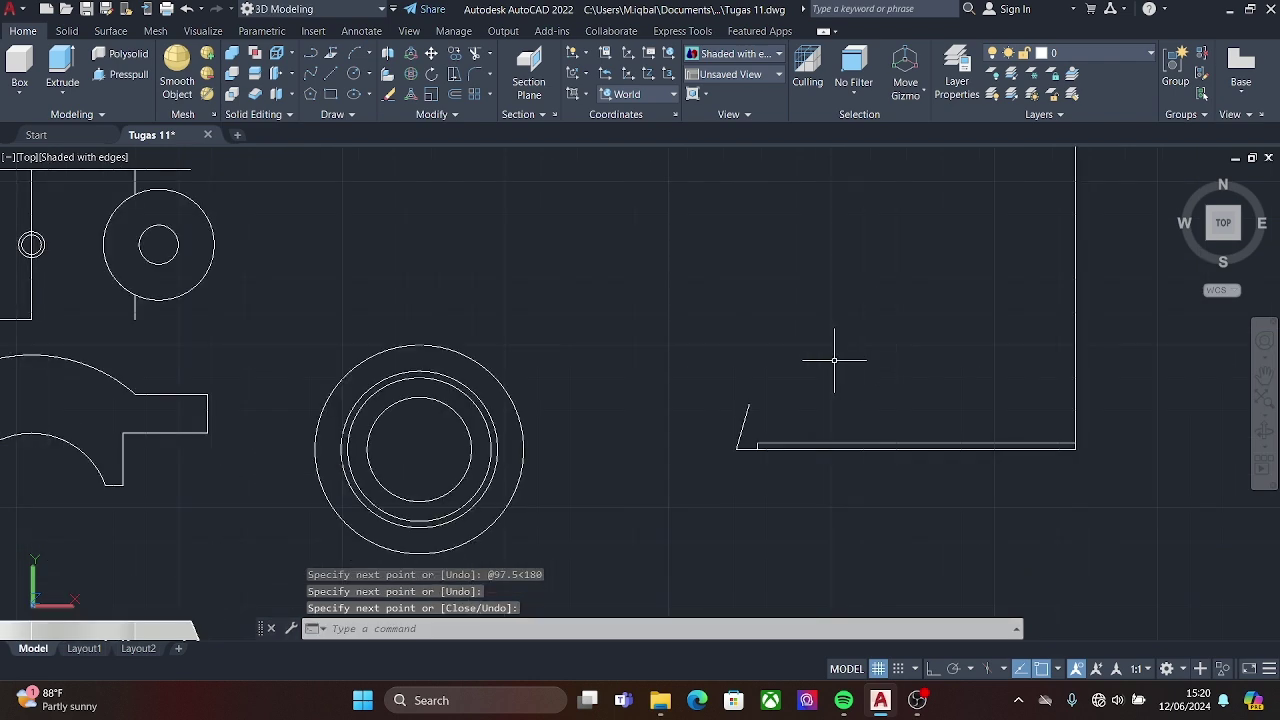
- Add a short horizontal line from the top of the slanted line
key(Return)
scroll(740, 455, up, 3)
click(758, 424)
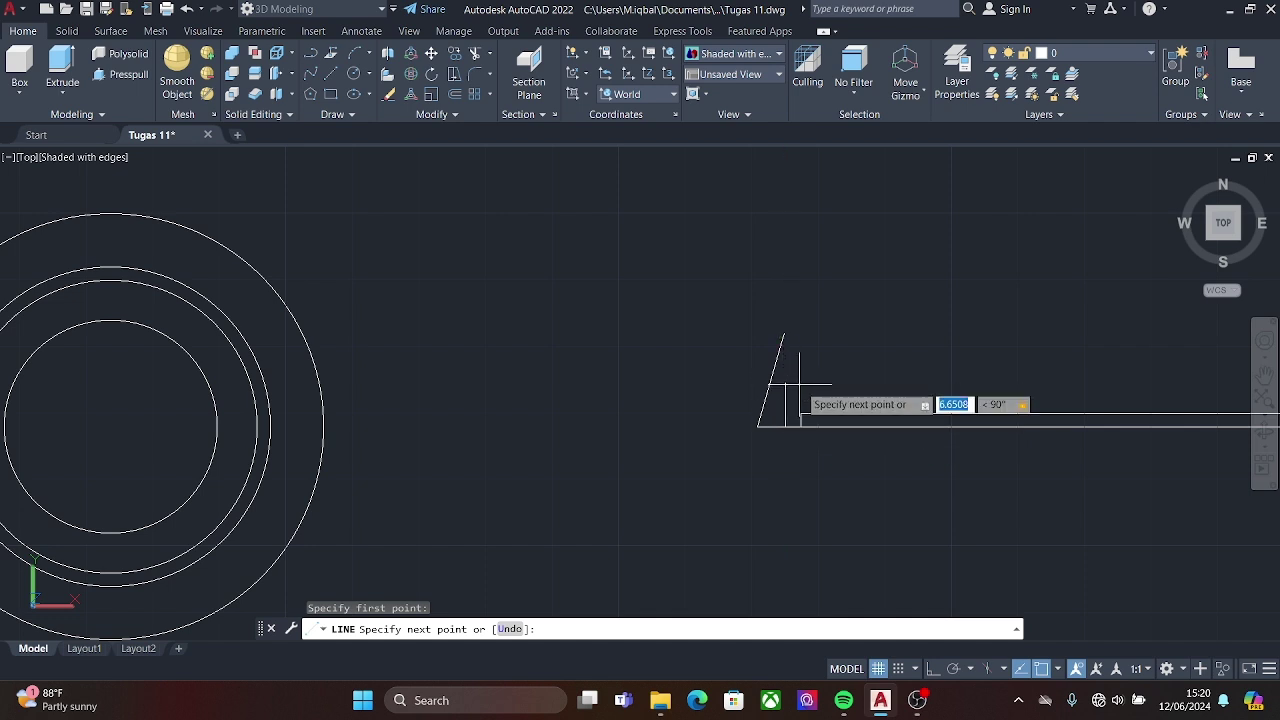
key(Escape)
scroll(823, 371, up, 6)
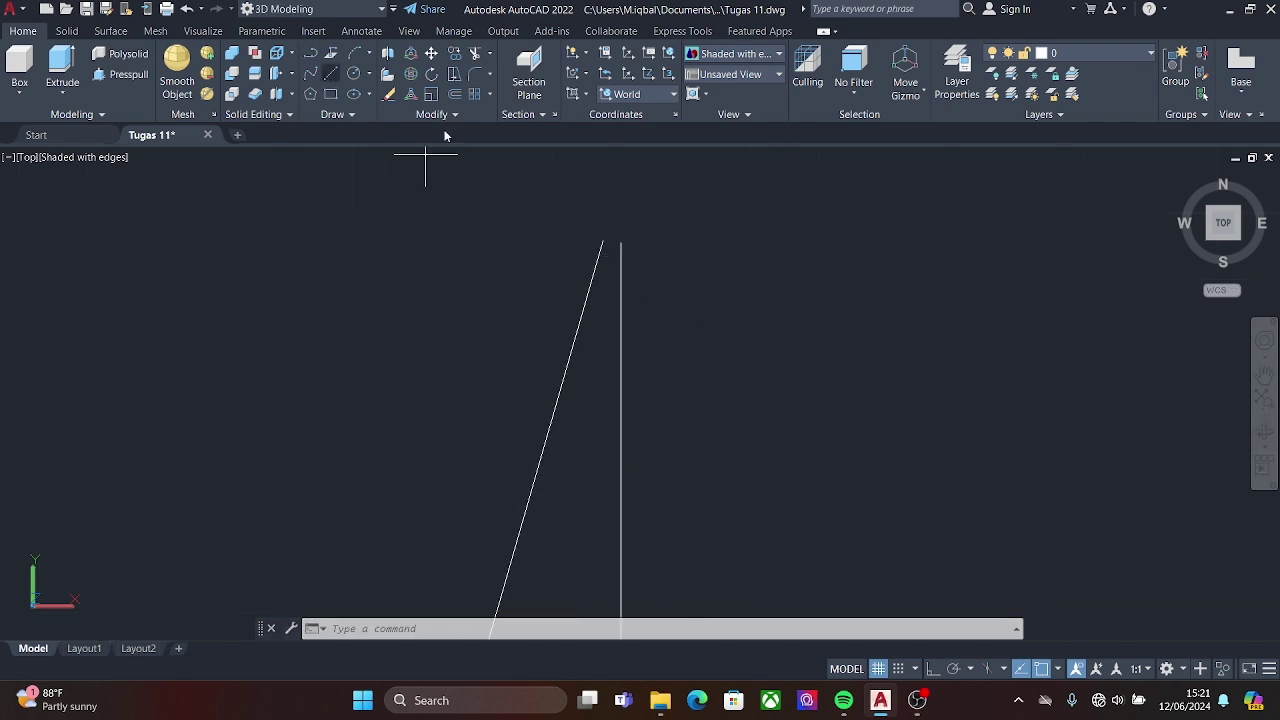
key(Return)
click(620, 242)
click(509, 249)
key(Return)
- Trim the excess corner segment and cancel the accidental line stretch
text(tr)
key(Return)
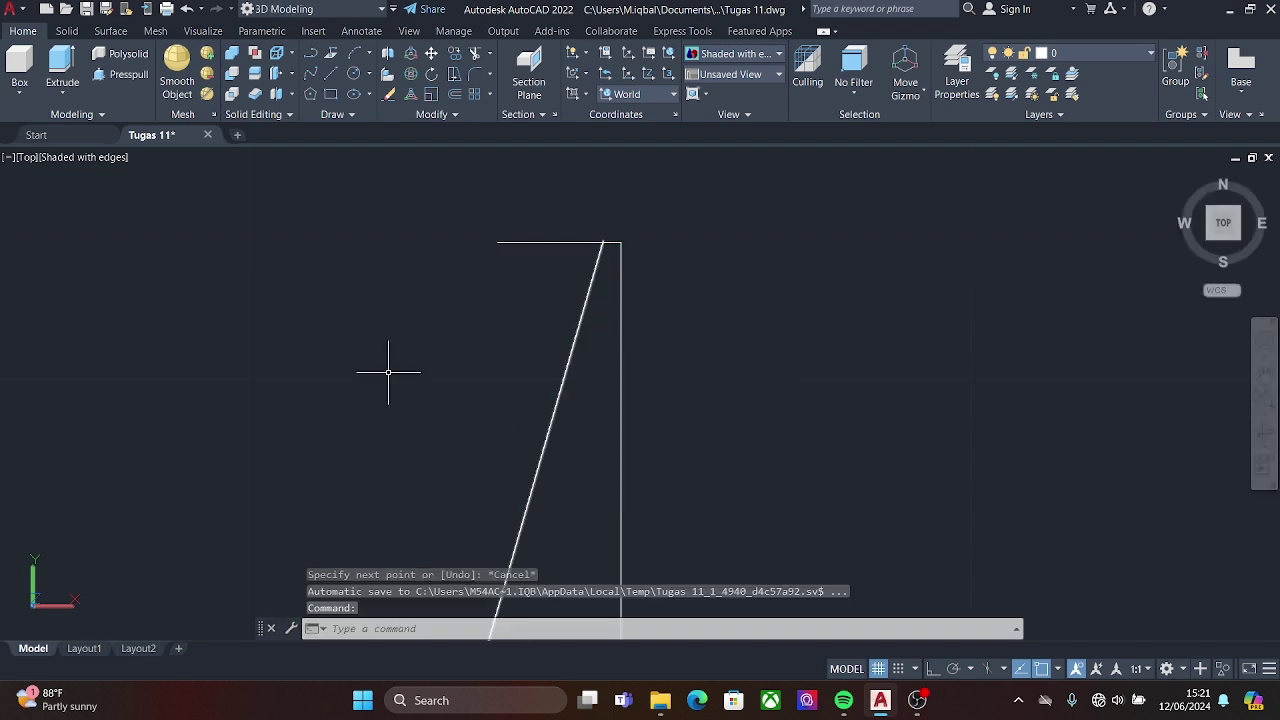
click(605, 240)
scroll(646, 243, down, 2)
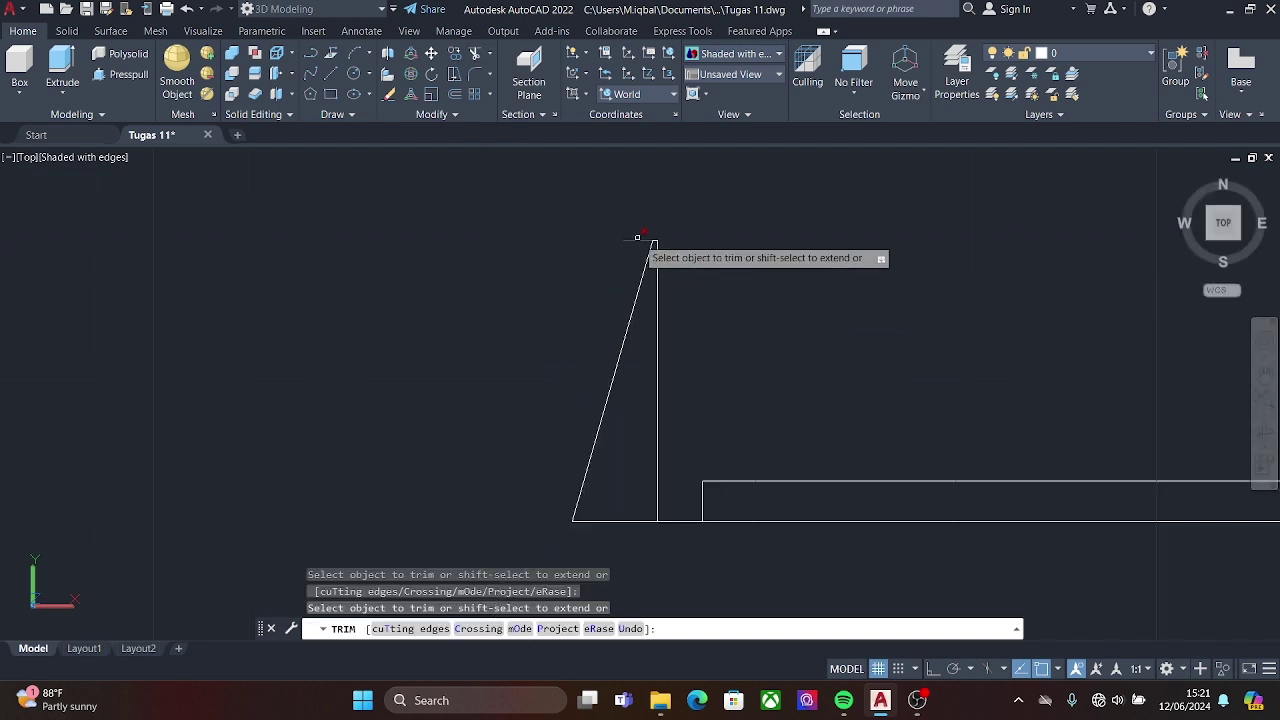
scroll(657, 331, down, 3)
scroll(703, 300, up, 5)
key(Escape)
click(655, 327)
click(650, 325)
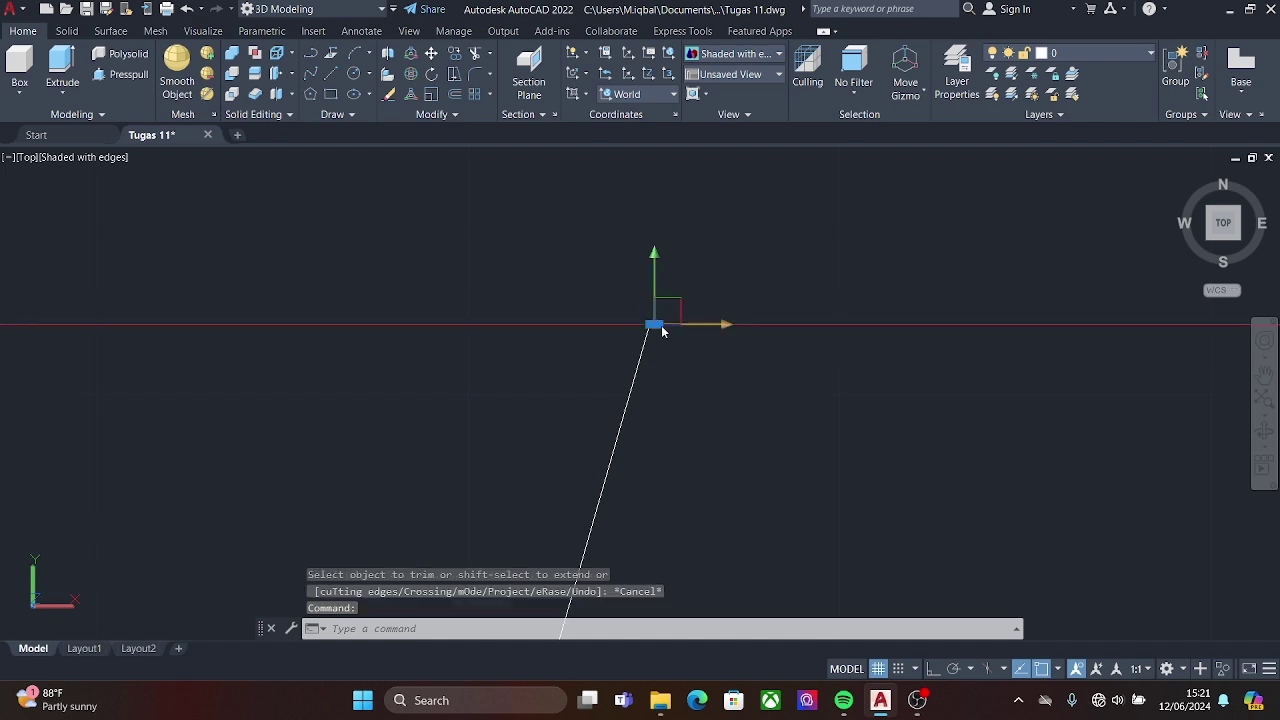
scroll(910, 335, down, 3)
scroll(900, 355, down, 3)
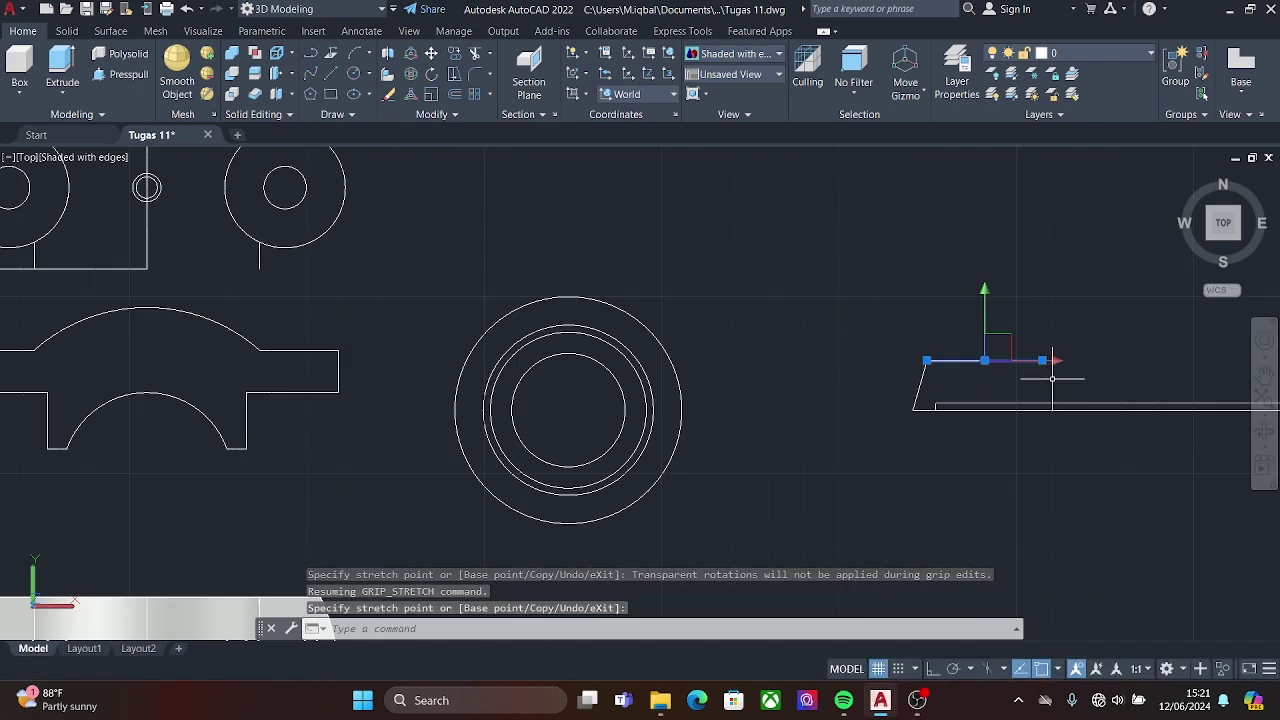
scroll(800, 520, down, 3)
key(Escape)
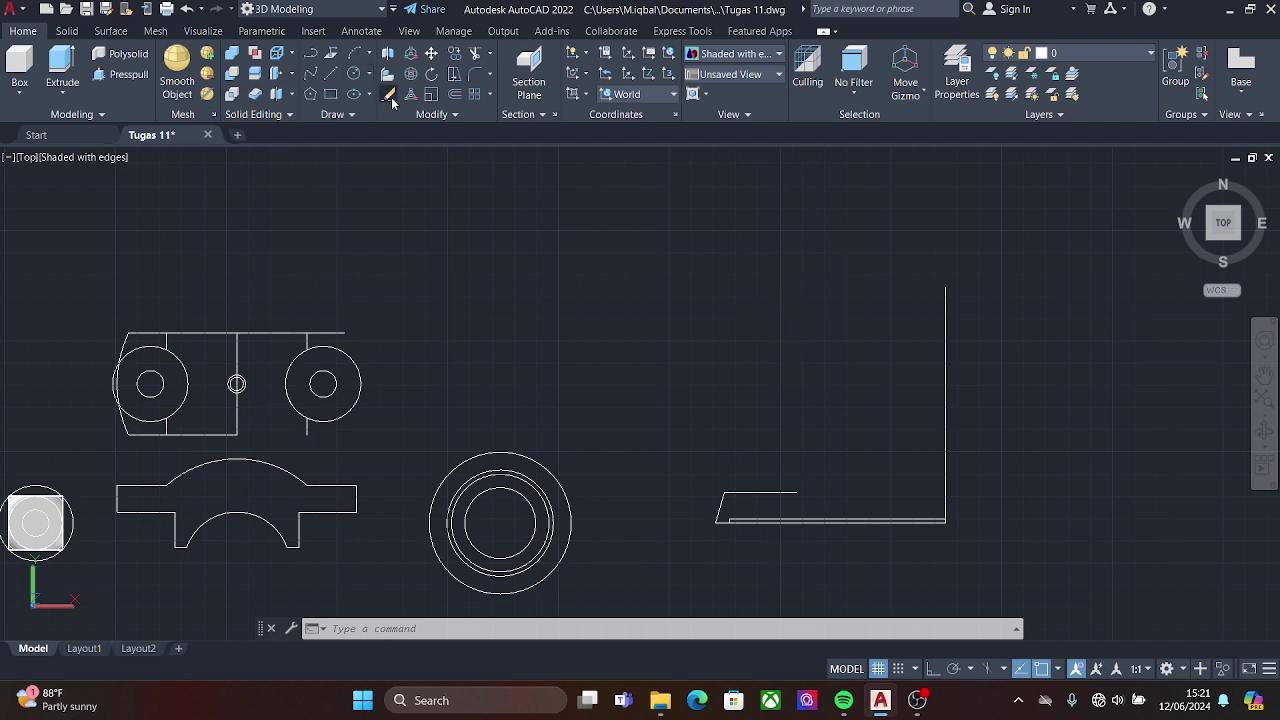
- Draw a 68-unit upright followed by a 28-unit leftward top step
text(l)
key(Return)
text(68)
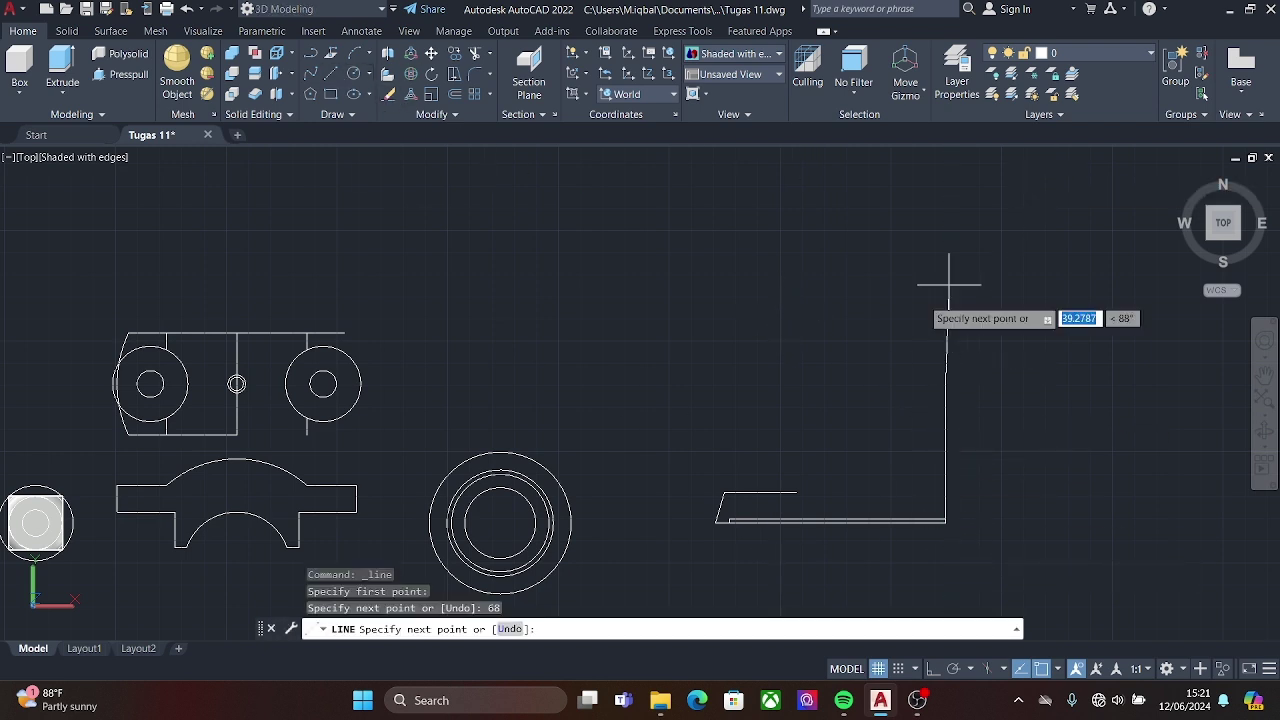
key(Return)
text(28)
key(Return)
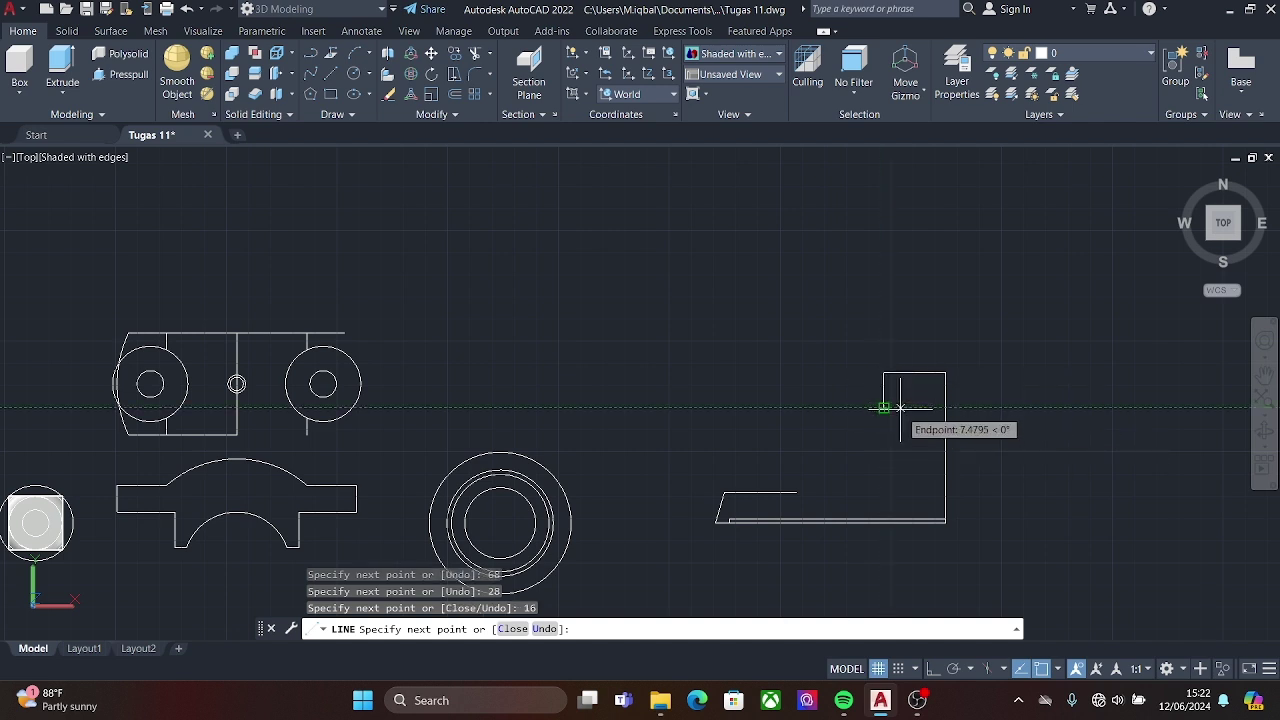
right_click(971, 413)
click(1010, 434)
- Draw a radius 24 circle centred on the profile's upright line
text(c)
key(Return)
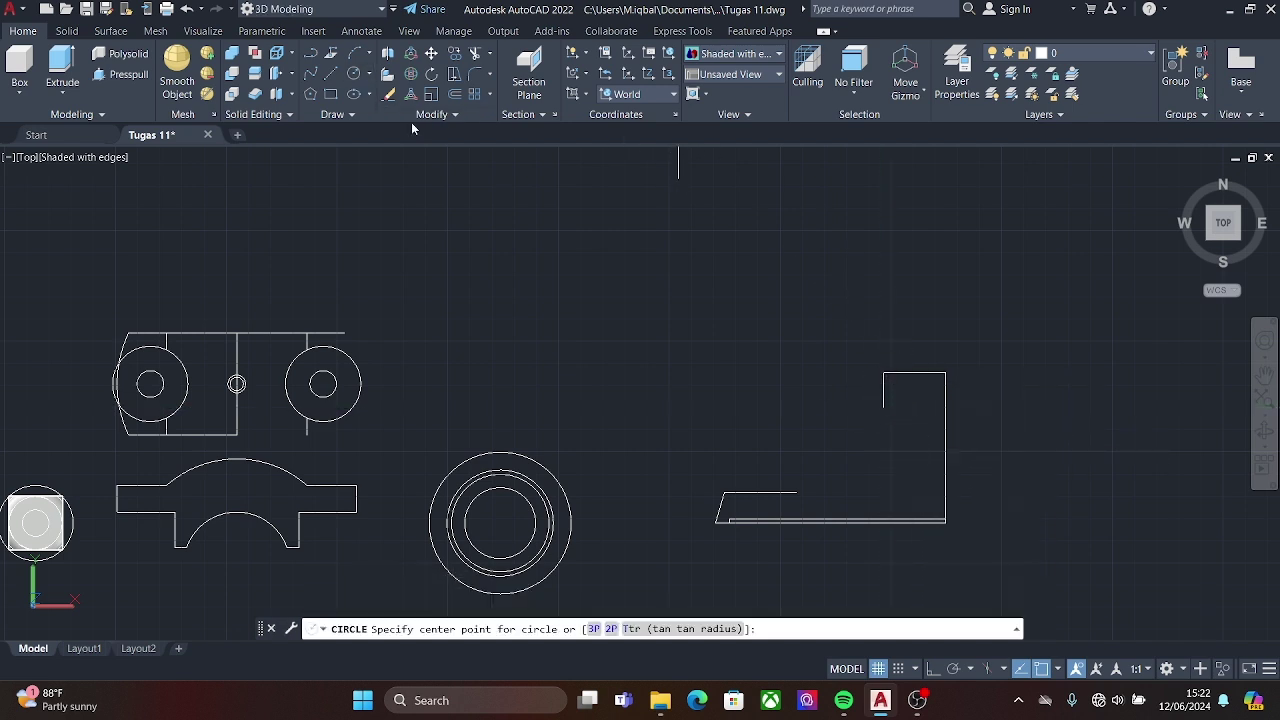
click(945, 420)
click(985, 460)
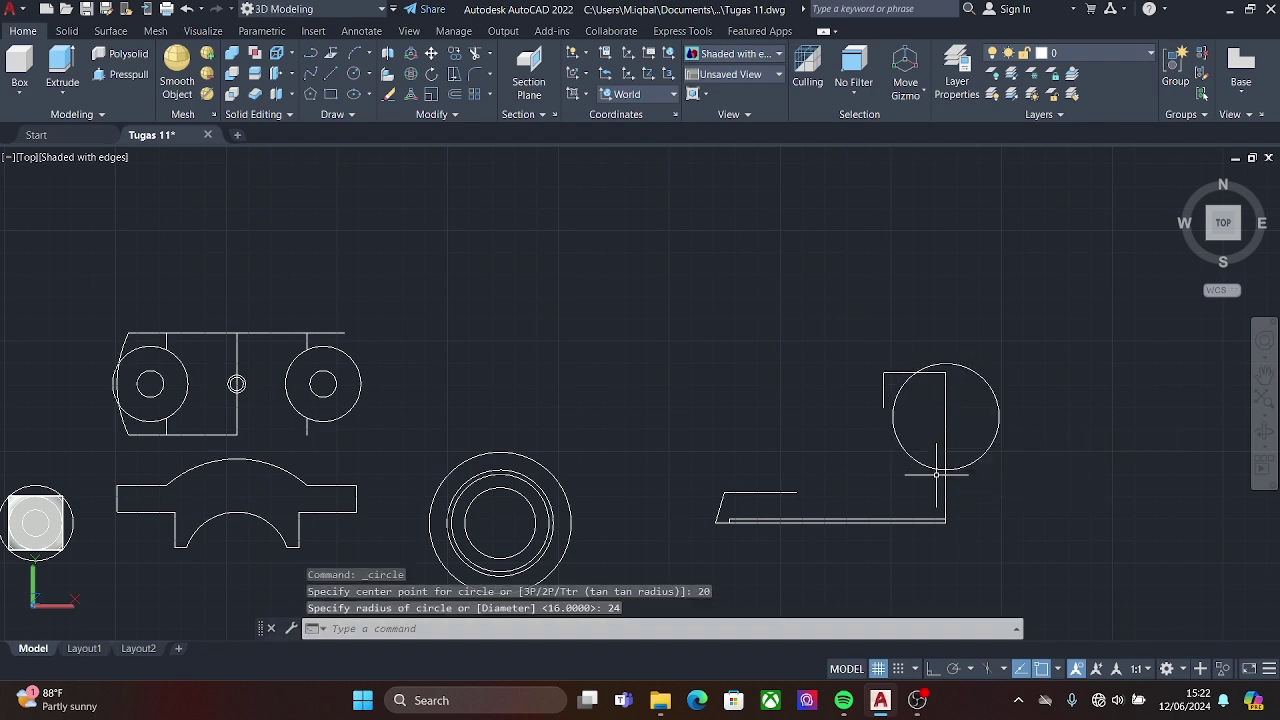
scroll(880, 410, up, 3)
- Delete the rectangle's top line
text(l)
key(Return)
click(877, 406)
right_click(943, 434)
click(966, 457)
scroll(877, 400, down, 3)
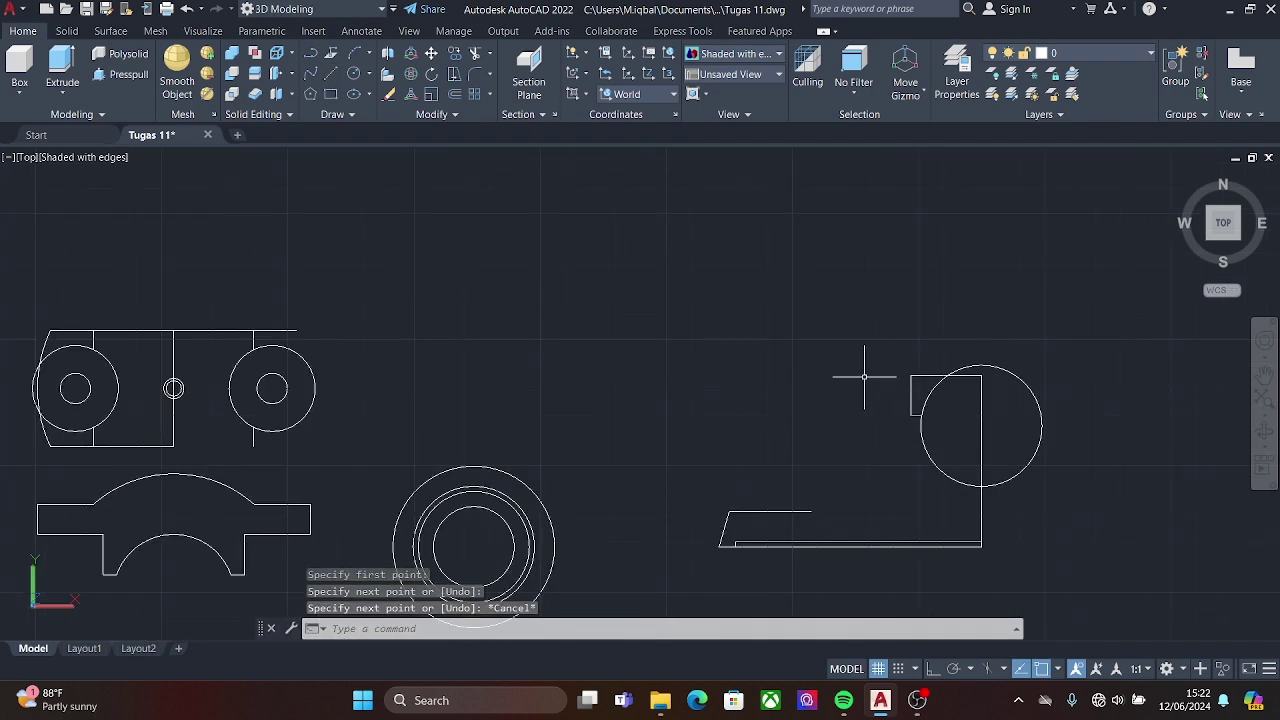
click(388, 94)
click(940, 375)
scroll(935, 335, down, 1)
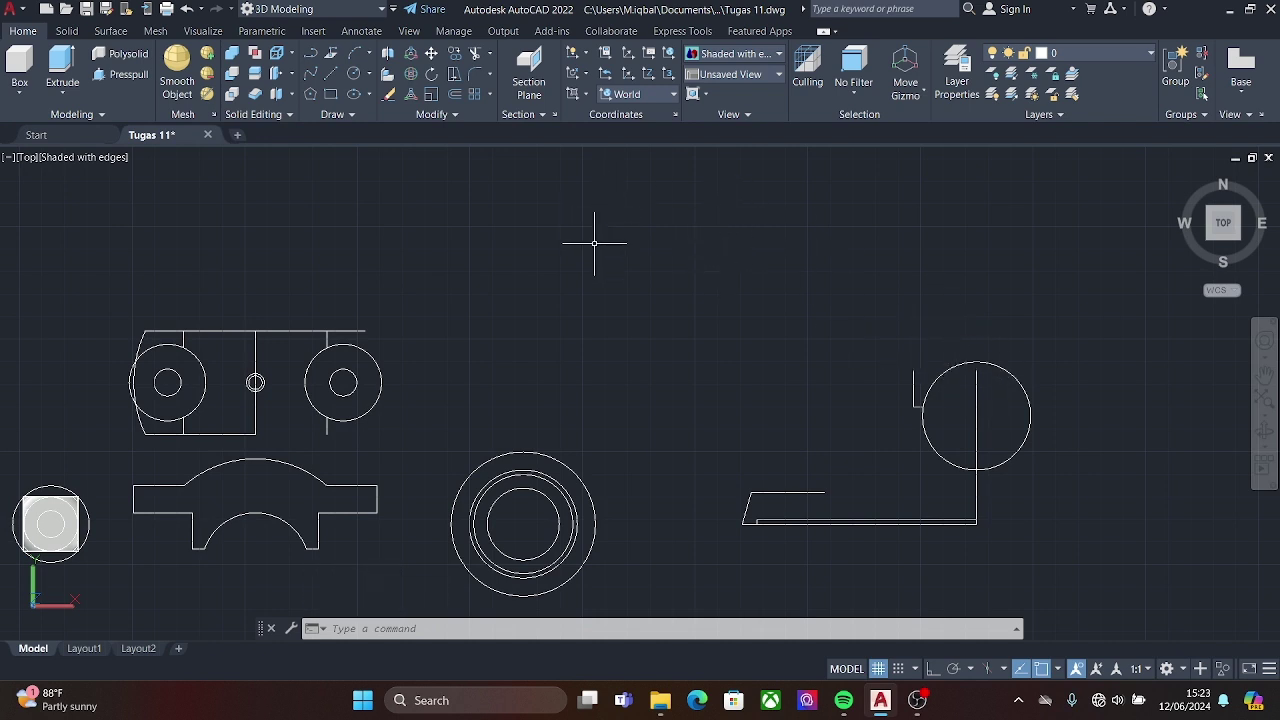
- Draw a 54-unit top edge from the circle dropping down to the base line
click(330, 78)
click(975, 370)
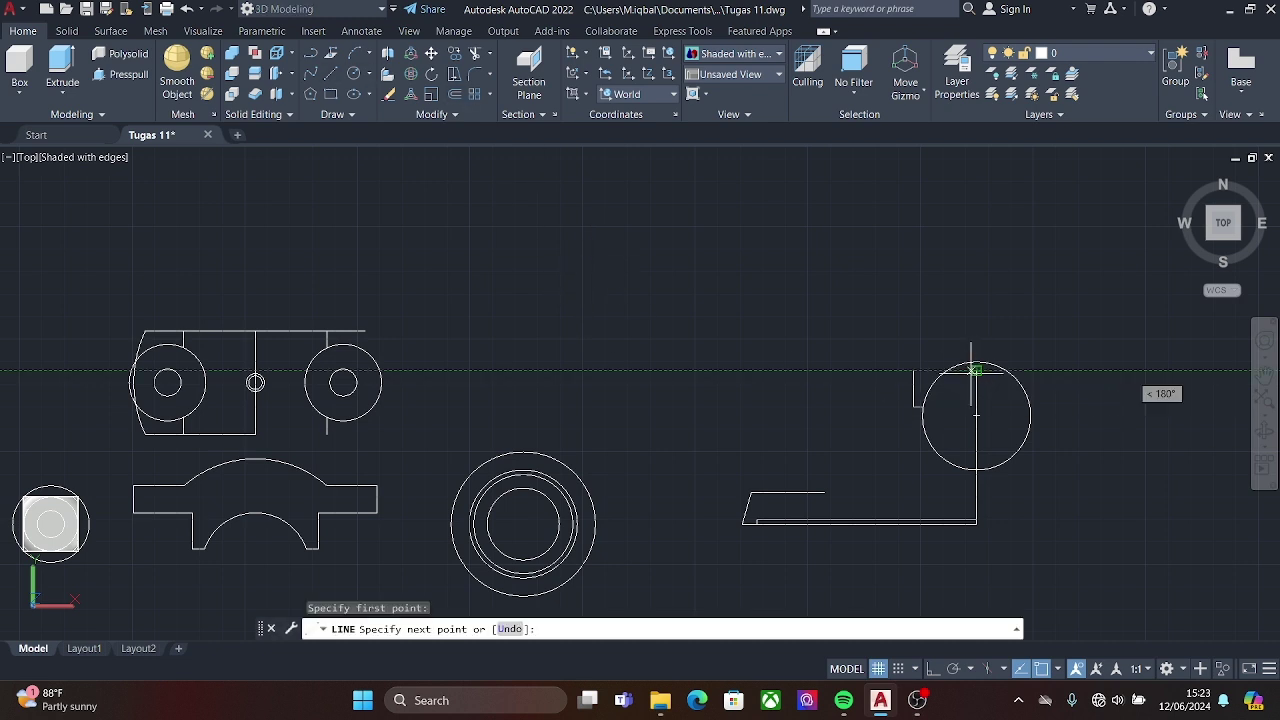
text(54)
key(Return)
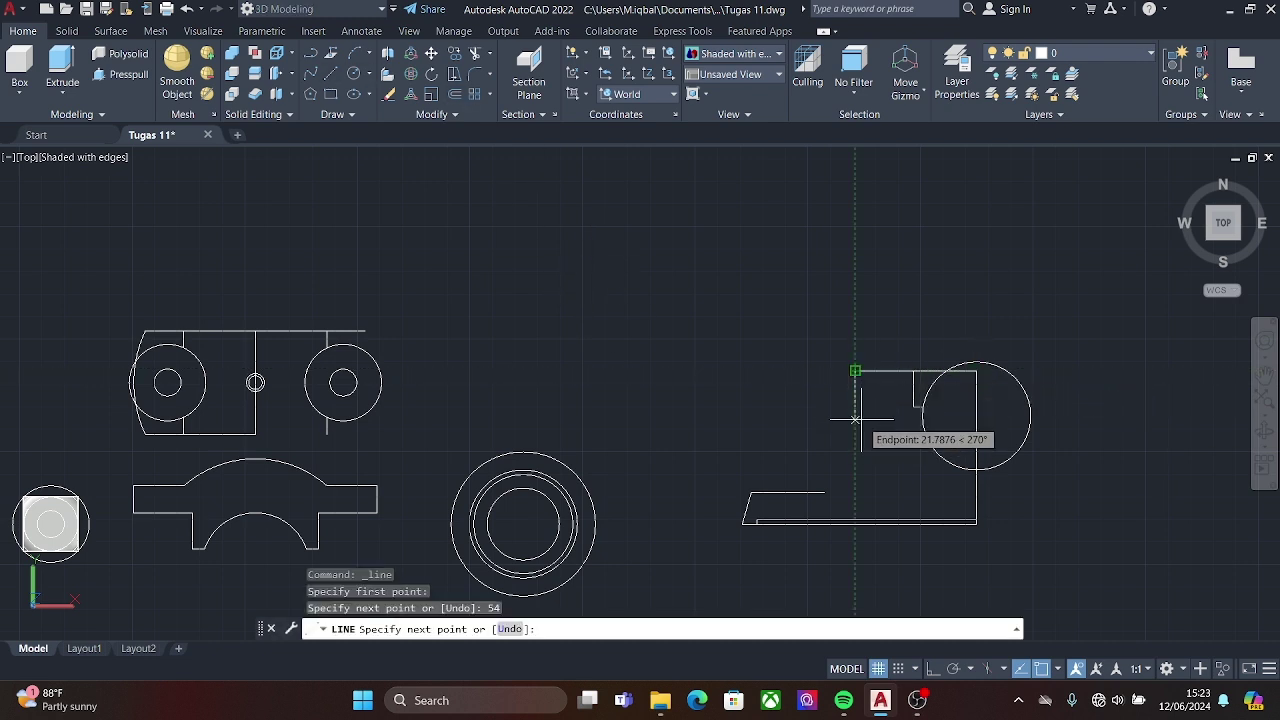
click(854, 493)
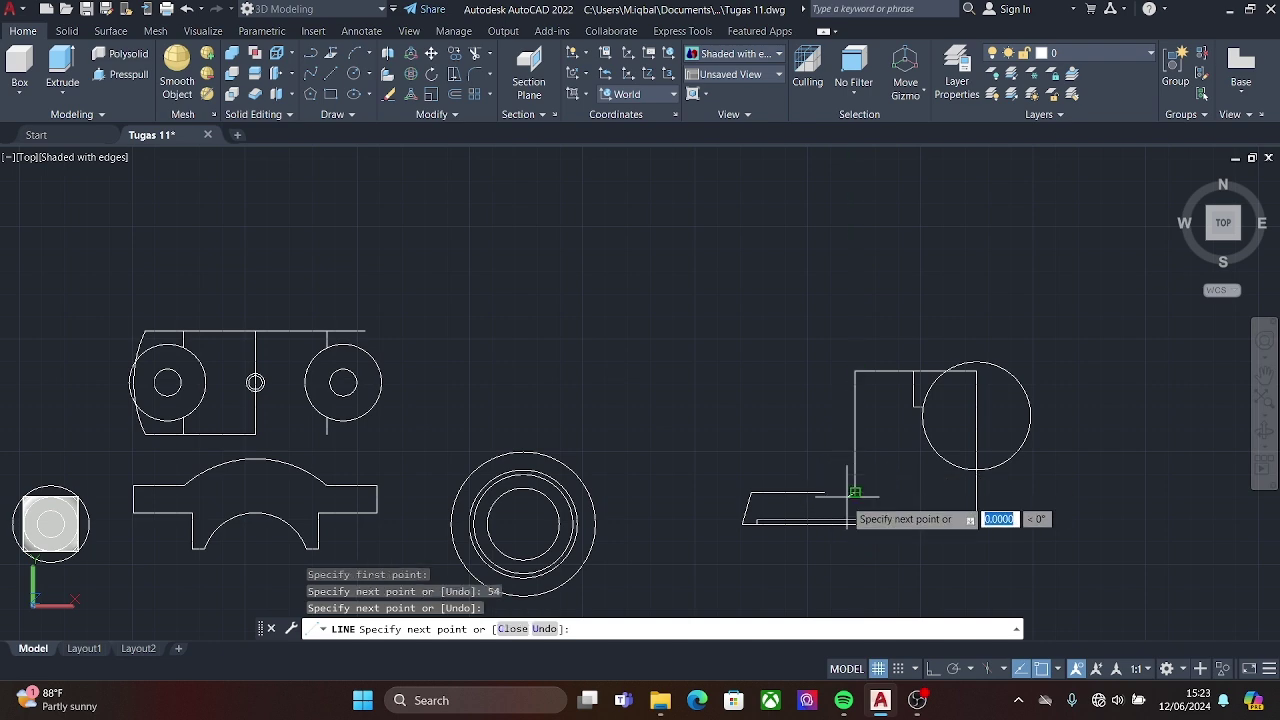
key(Escape)
scroll(866, 481, up, 3)
click(703, 506)
click(780, 505)
click(841, 505)
scroll(885, 500, down, 4)
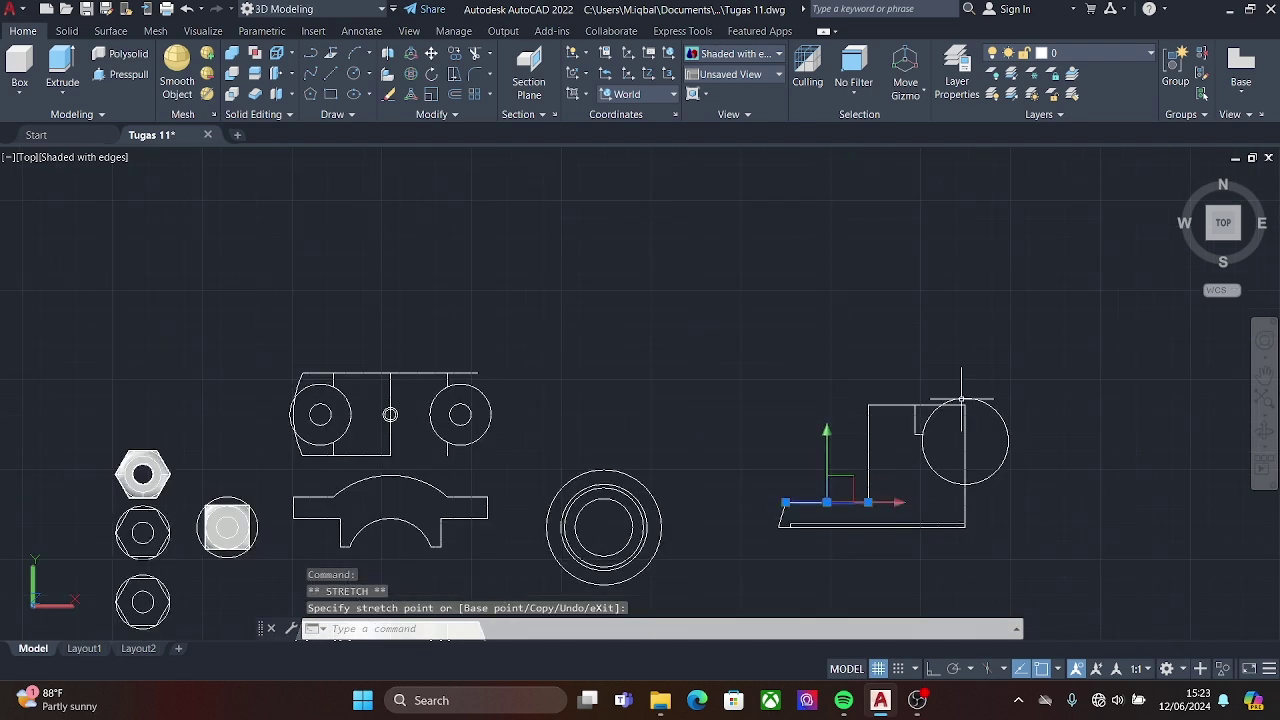
- Undo the stray base-line edits and trim the circle outside the block
key(Escape)
key(ctrl+z)
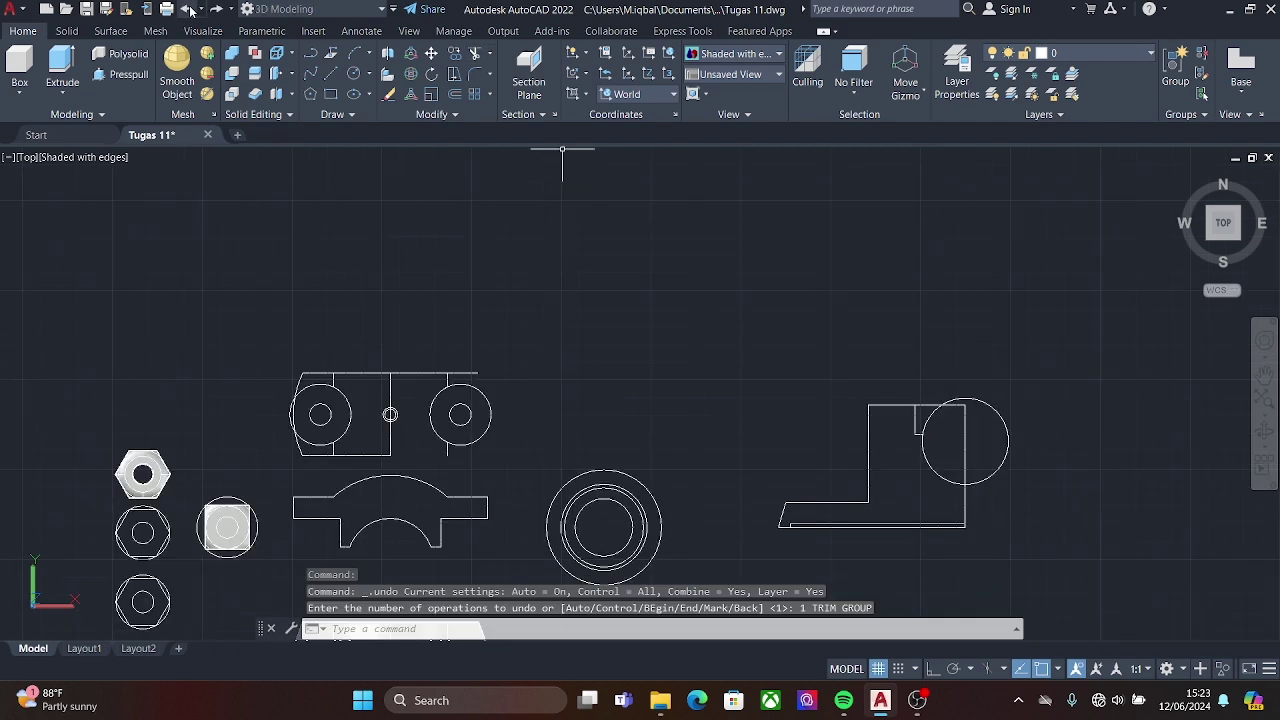
key(ctrl+z)
click(475, 55)
click(891, 435)
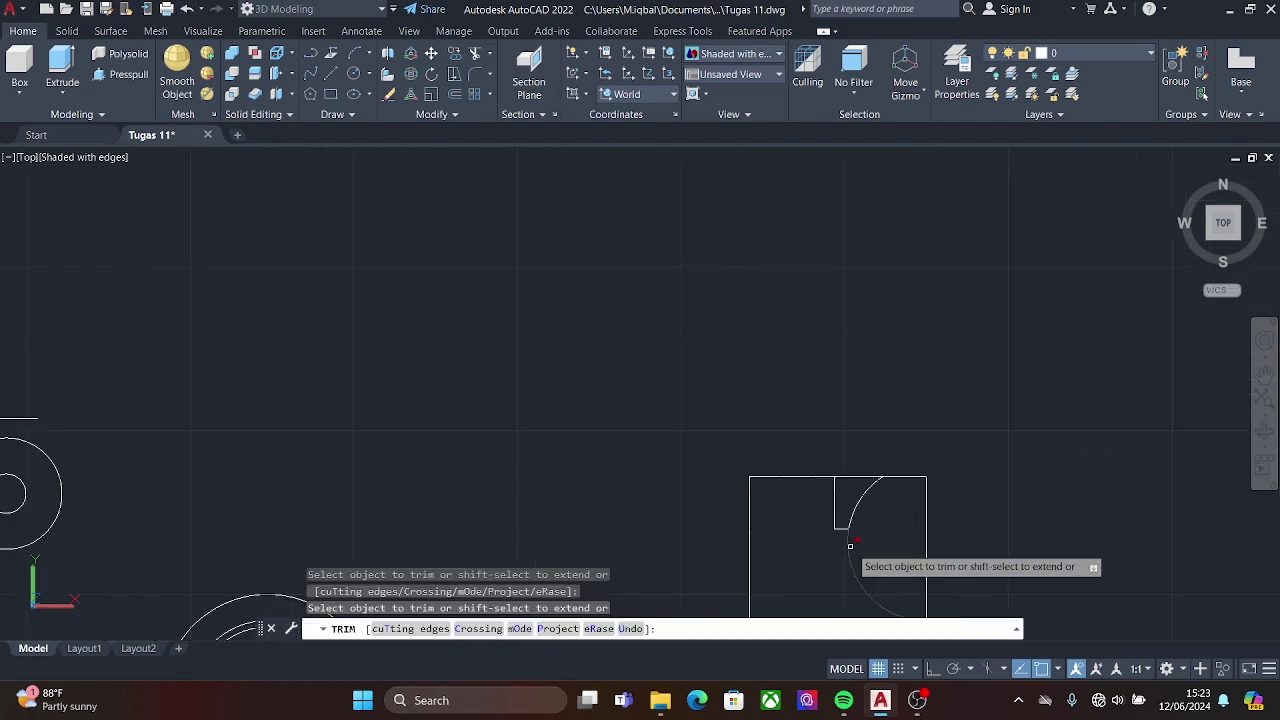
- Attempt a press-pull on the profile area from an angled view, then cancel
scroll(869, 477, down, 3)
shift+middle_drag(934, 531, 738, 456)
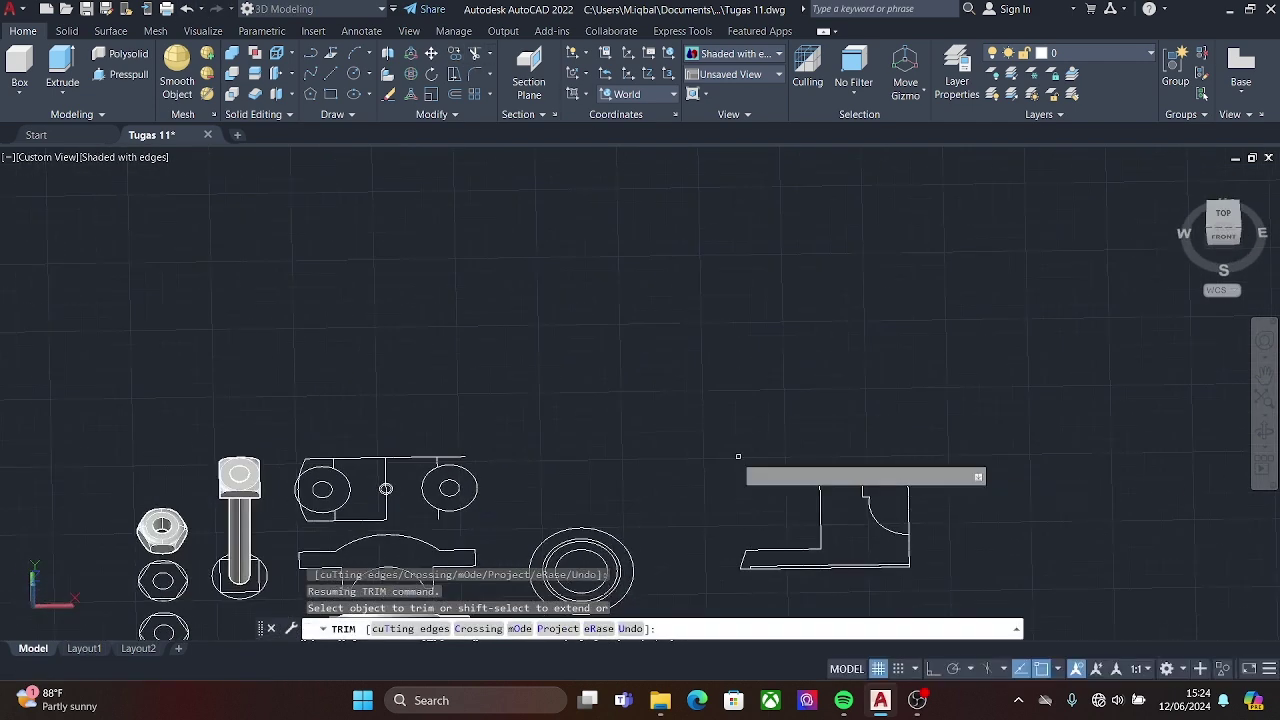
key(ctrl+shift+e)
scroll(905, 560, up, 3)
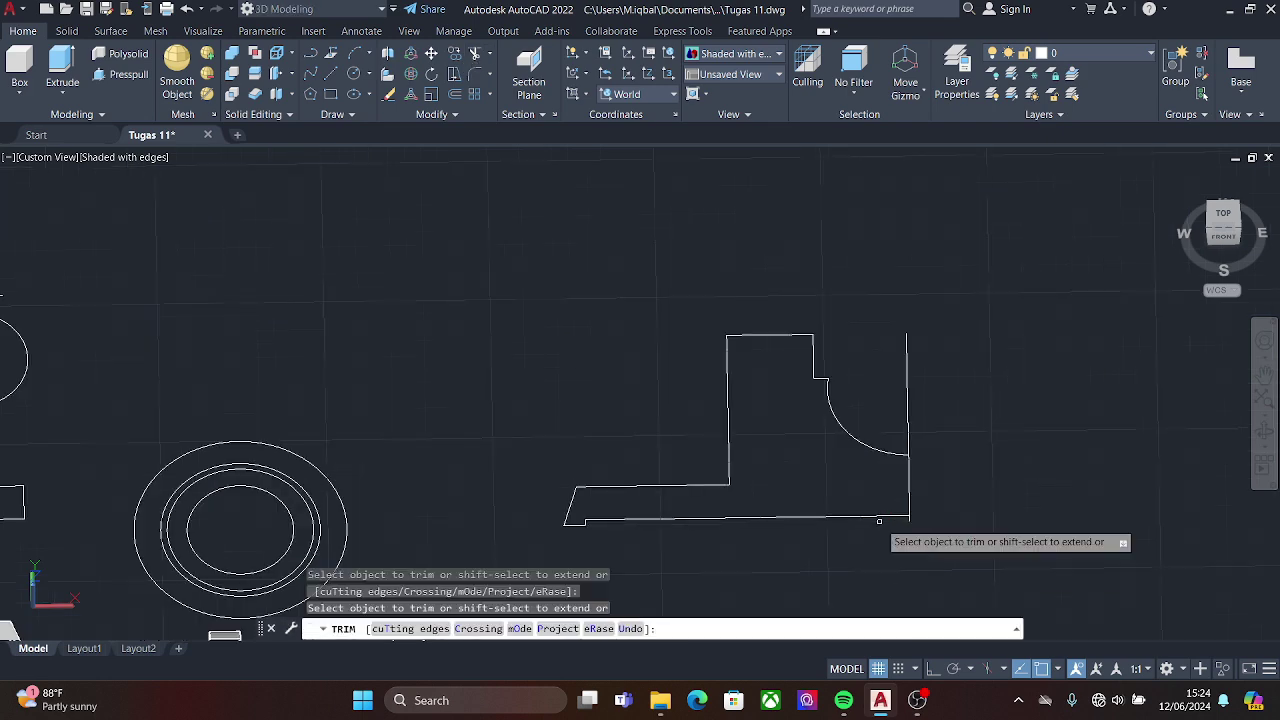
click(921, 352)
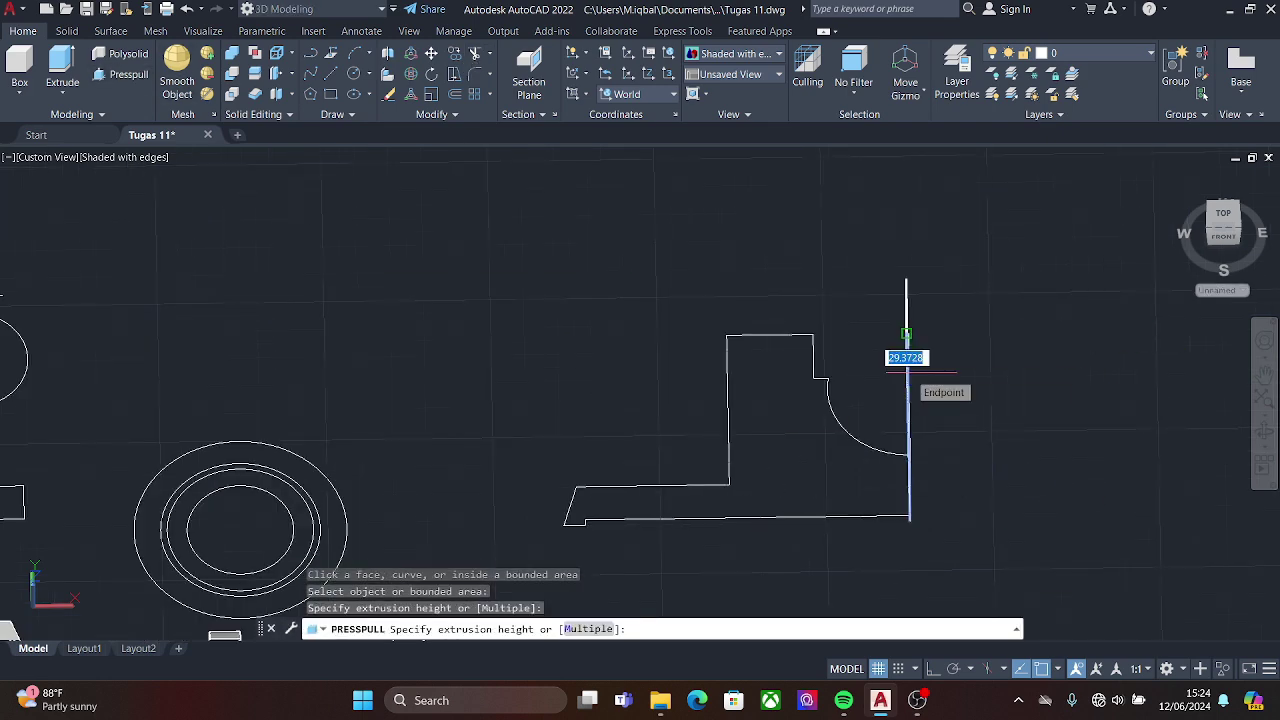
key(Escape)
- Replace the stray vertical line with one from the arc's lower end to the base
key(Delete)
text(l)
key(Return)
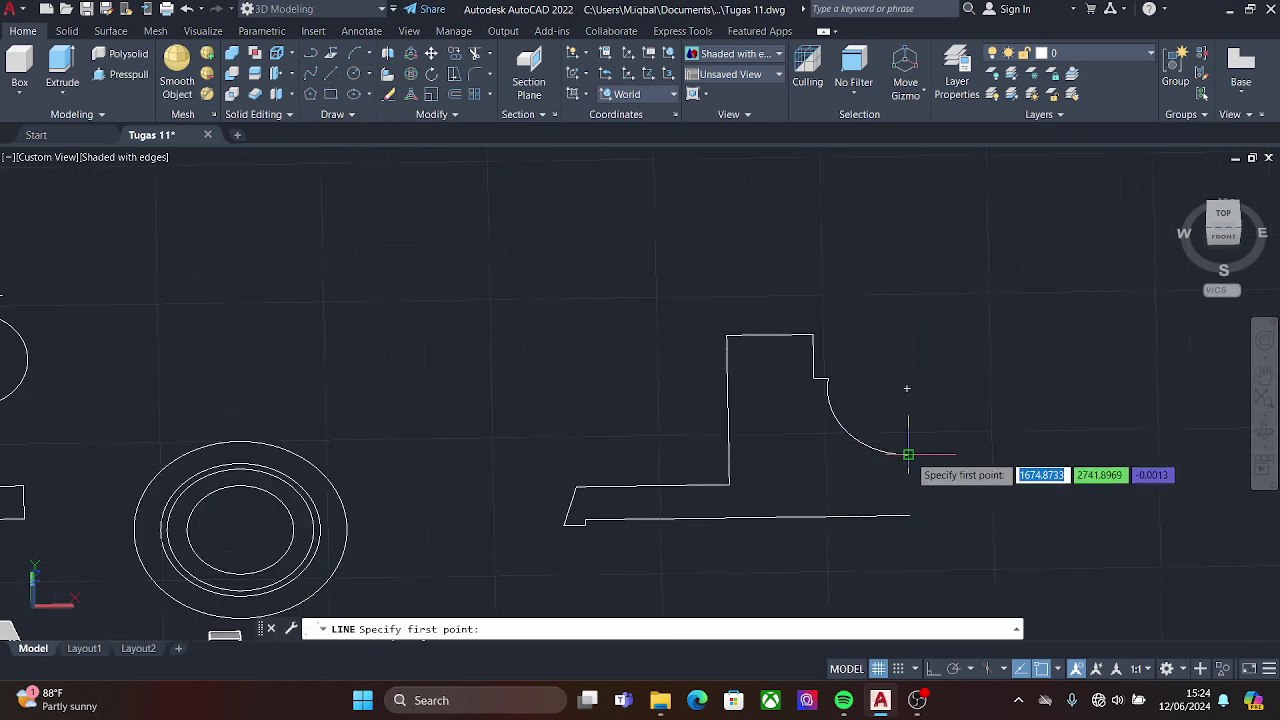
click(909, 455)
click(909, 516)
key(Escape)
- Select all profile lines and try joining and press-pulling them, then cancel
drag(958, 275, 527, 565)
text(JOIN)
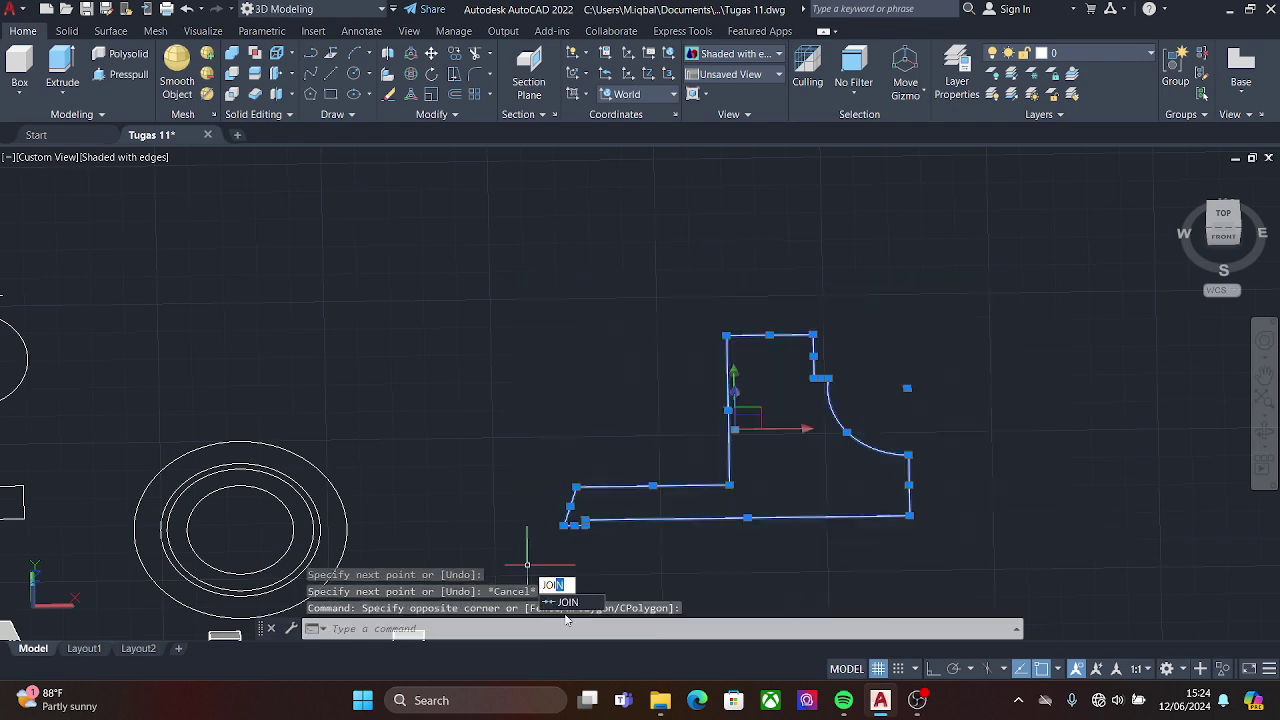
key(Return)
scroll(634, 490, down, 1)
key(ctrl+shift+e)
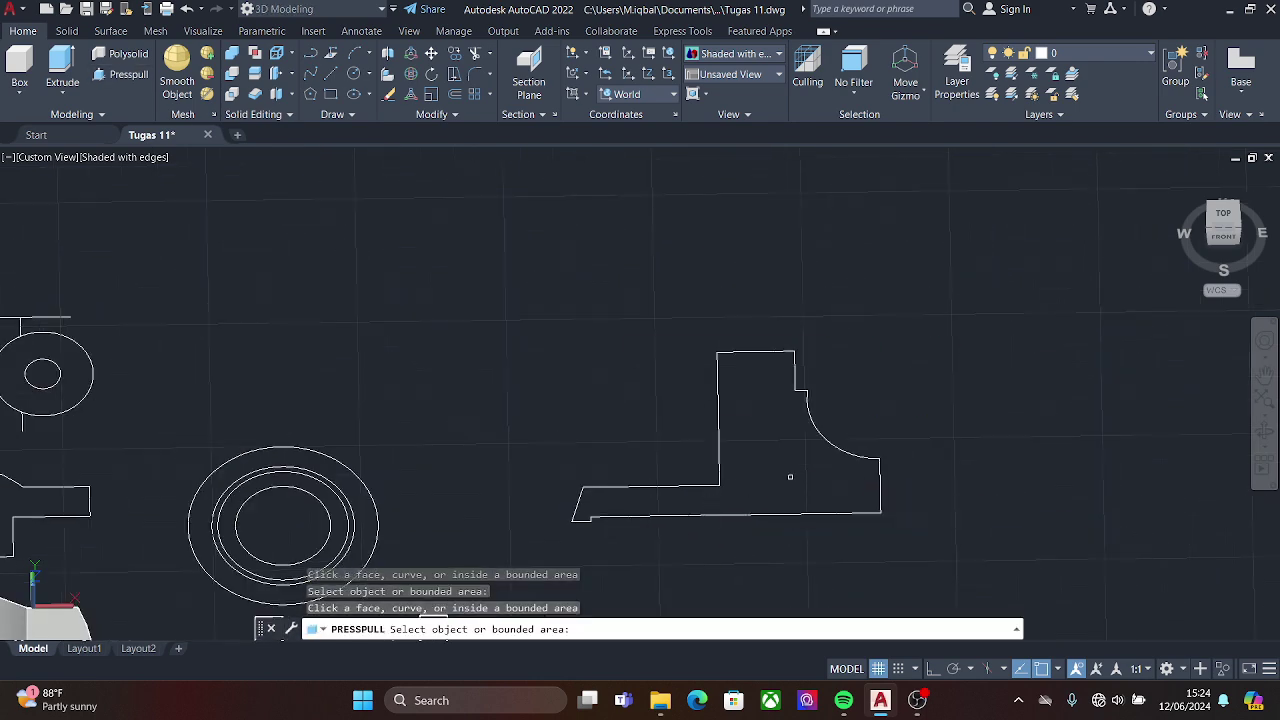
scroll(781, 440, down, 3)
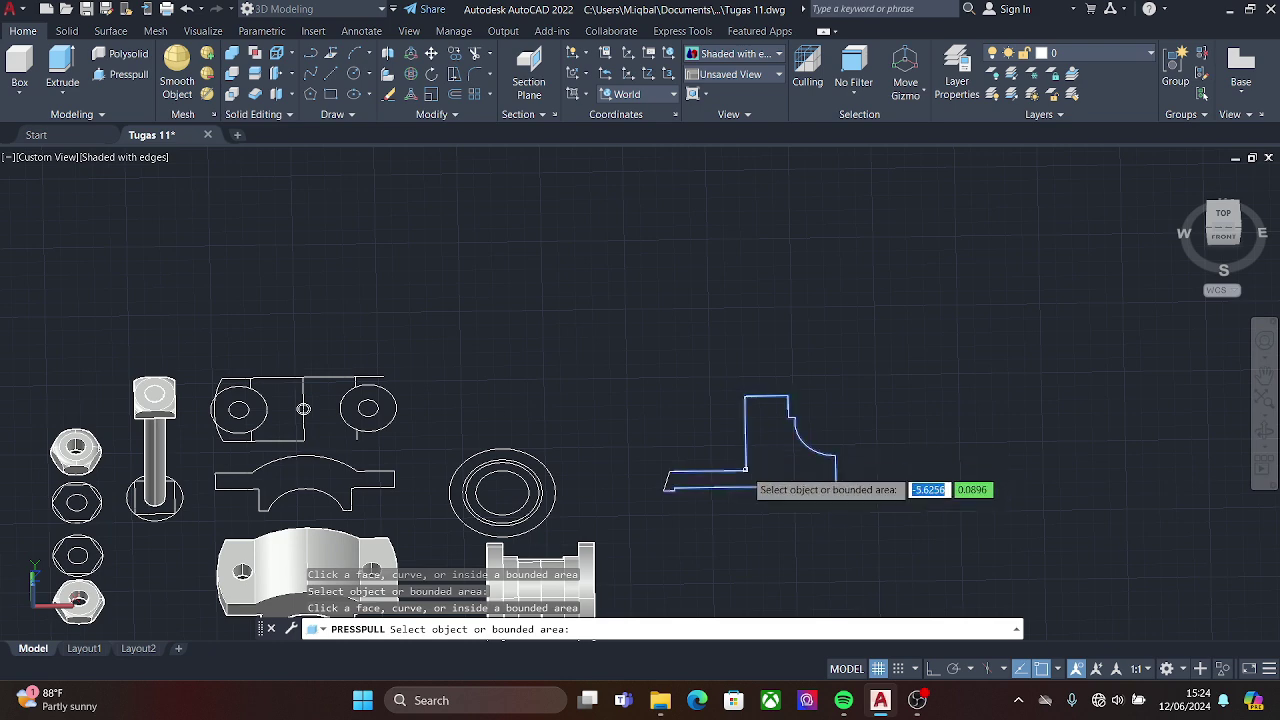
scroll(757, 490, up, 5)
text(jo)
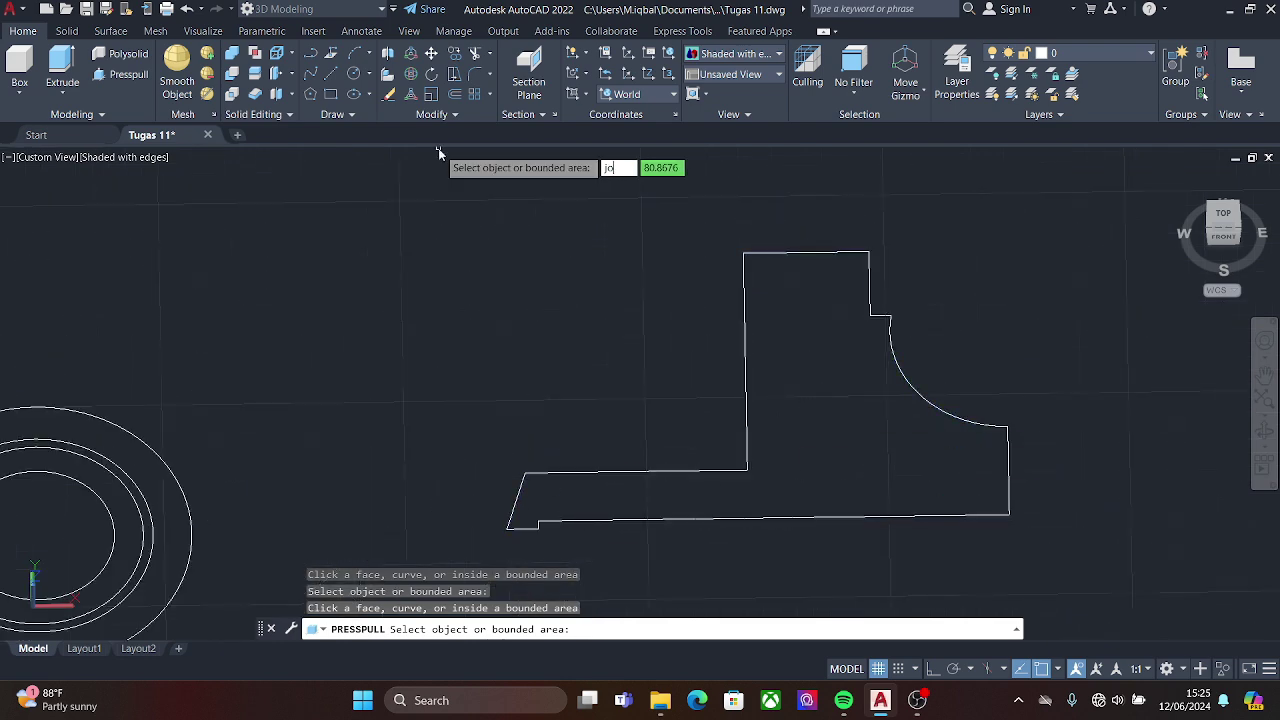
key(Escape)
- JOIN the profile edges via a crossing selection and restart the press-pull
text(join)
key(Return)
click(1128, 229)
click(469, 540)
key(Return)
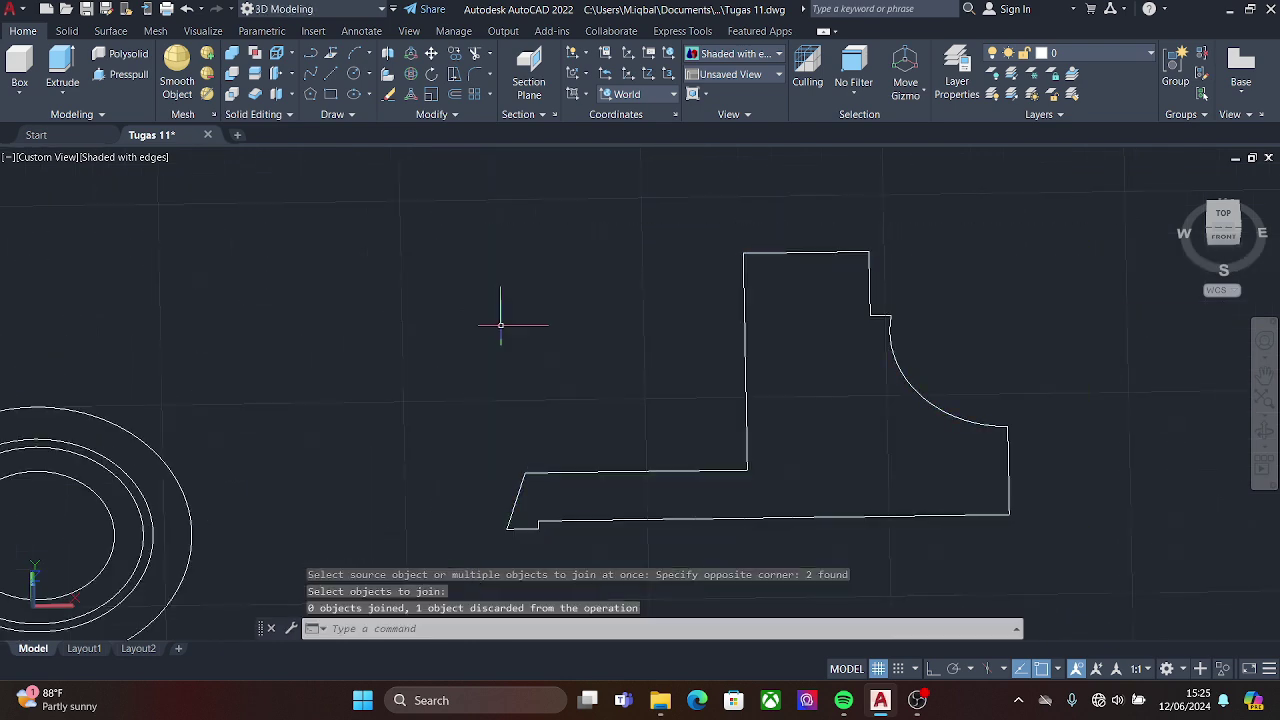
key(ctrl+shift+e)
- Abandon the press-pull on the profile and zoom in toward its lower-left corner
click(630, 495)
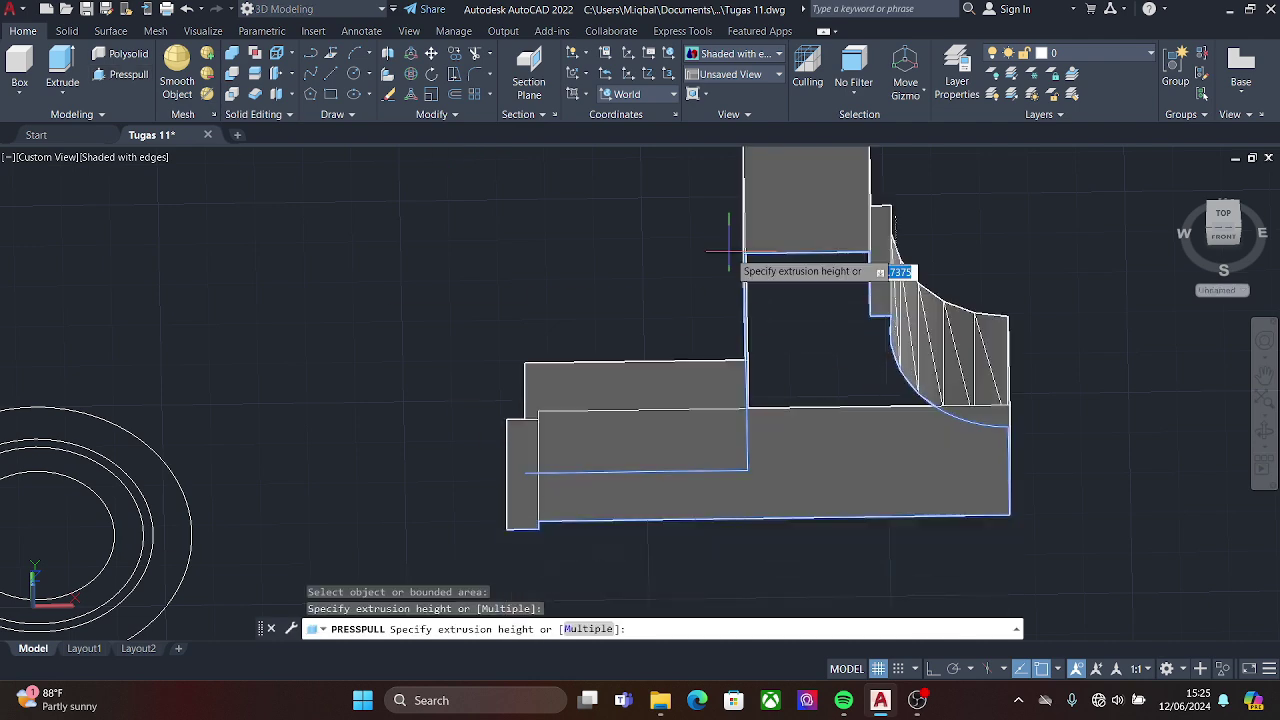
key(Escape)
scroll(648, 494, down, 4)
scroll(648, 494, up, 1)
key(ctrl+shift+e)
key(Escape)
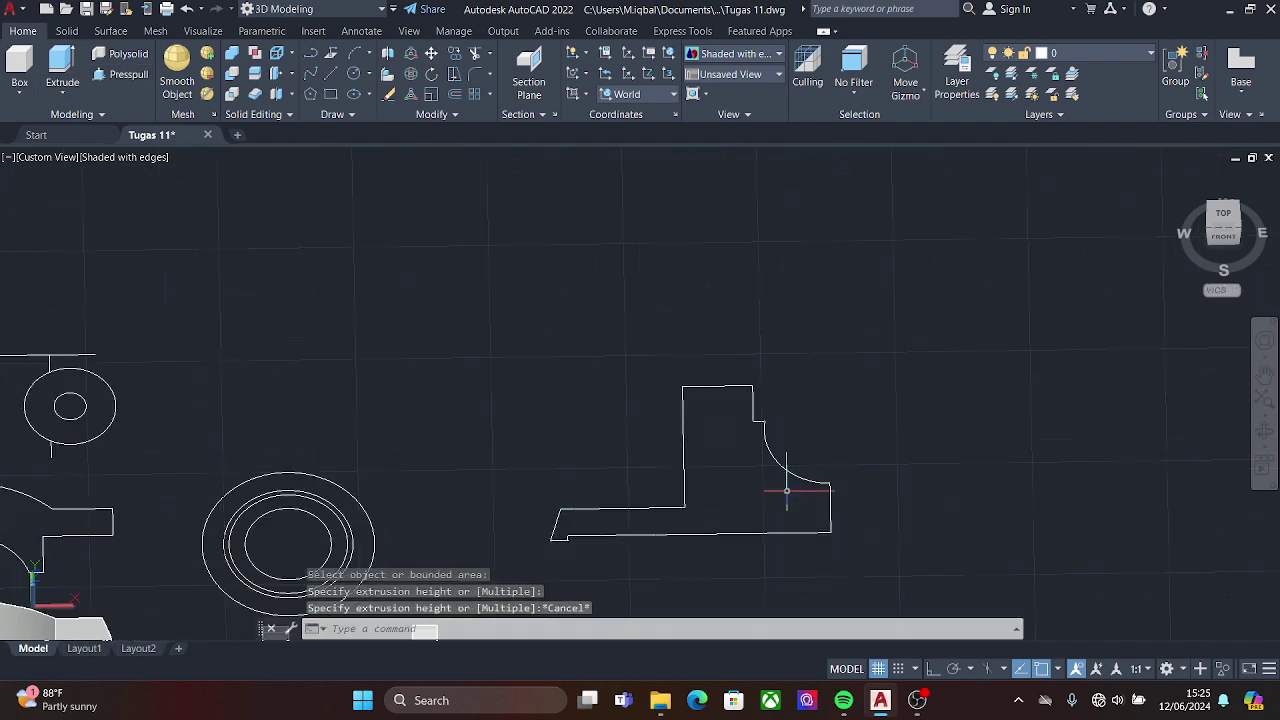
scroll(555, 527, up, 2)
key(Escape)
scroll(600, 515, up, 5)
scroll(466, 412, up, 2)
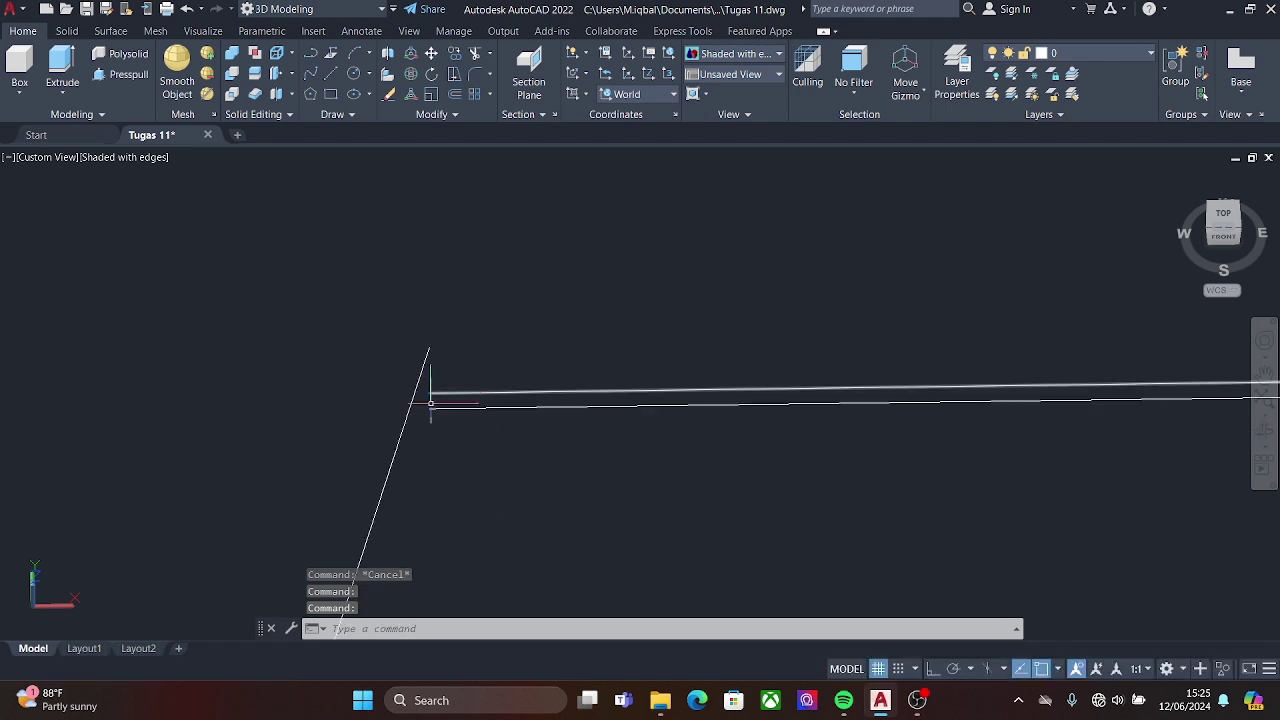
- Inspect the lower-left corner edges and try grip-stretching the corner endpoint, returning to the top-down view
click(444, 371)
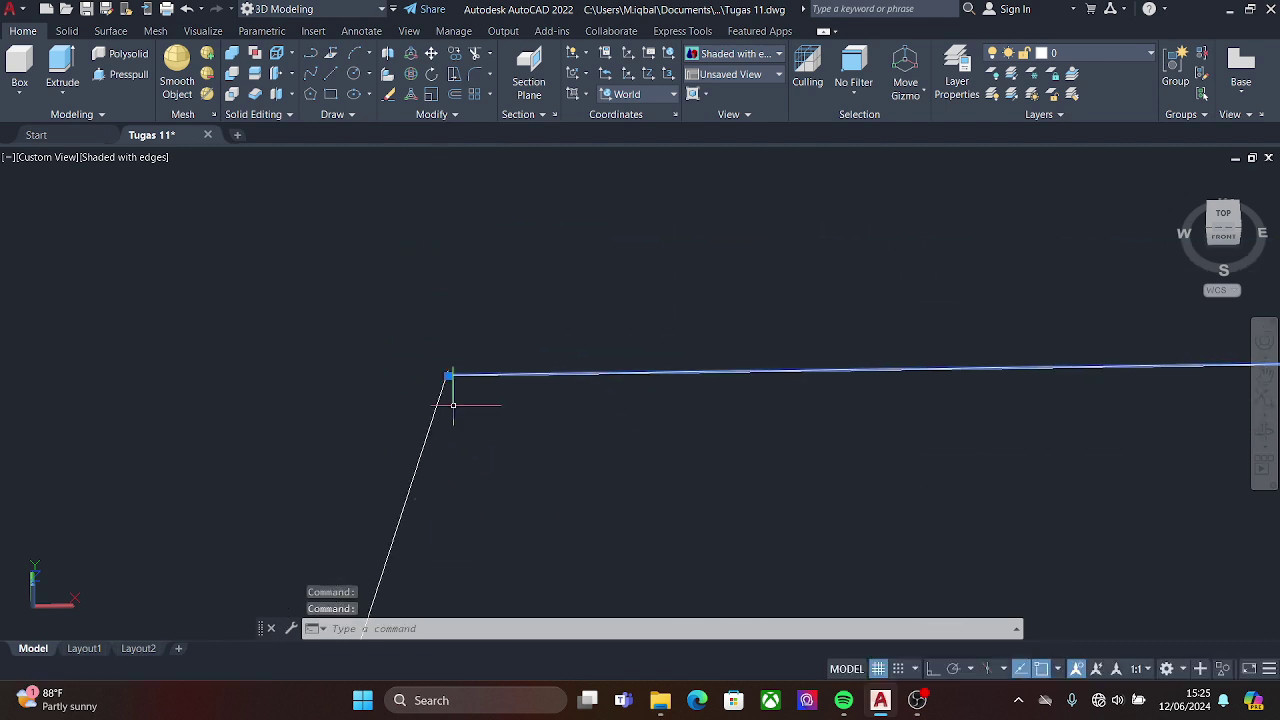
shift+middle_drag(444, 371, 416, 308)
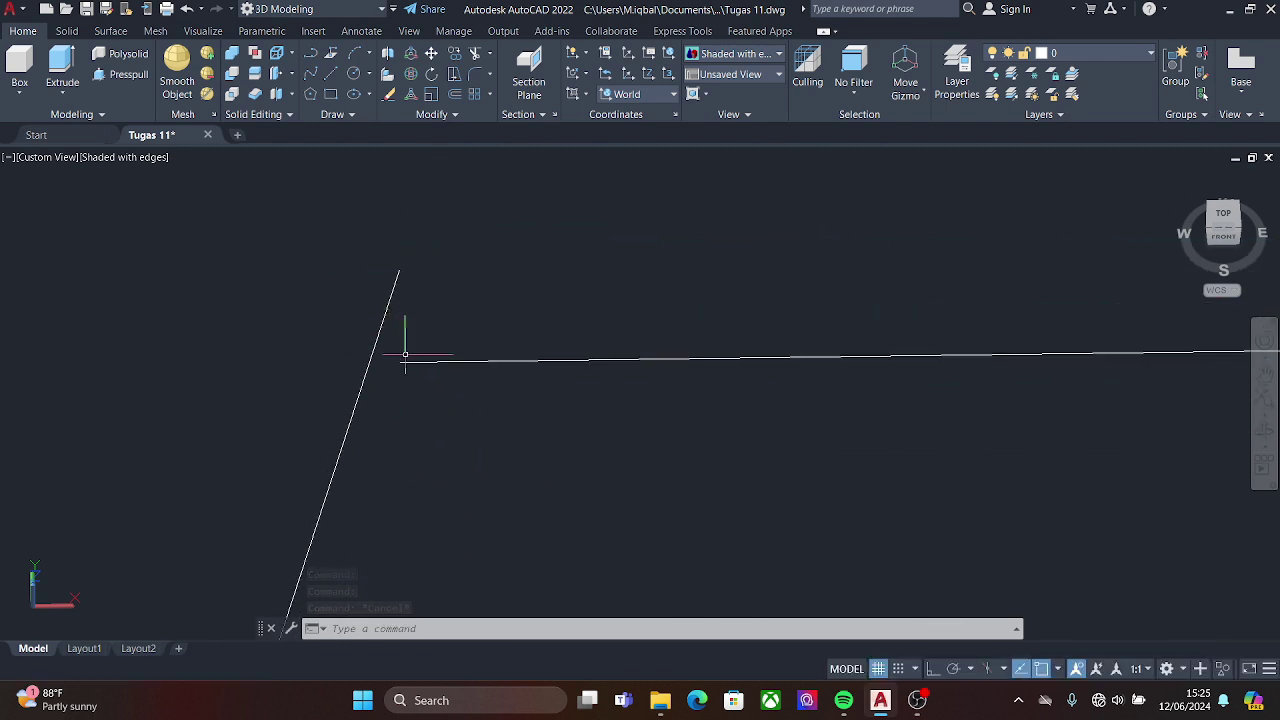
key(Escape)
shift+middle_drag(566, 428, 754, 275)
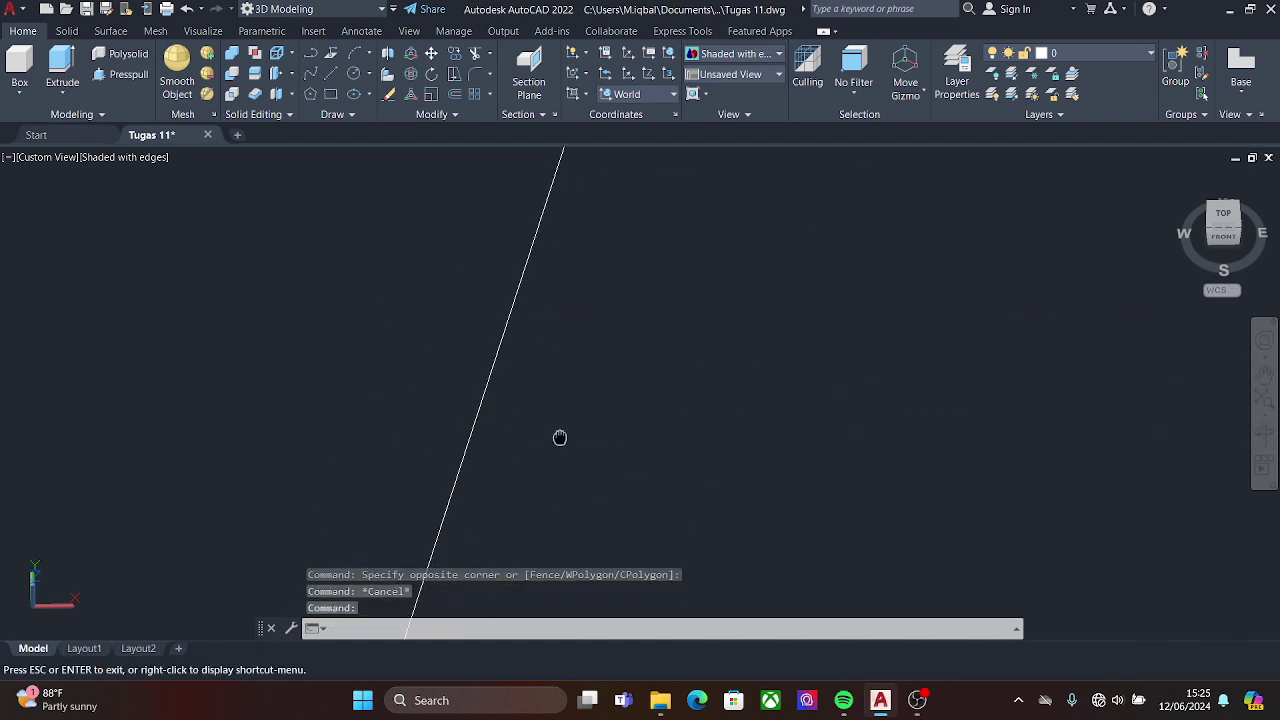
mouse_move(361, 242)
shift+middle_down()
mouse_move(608, 537)
mouse_move(549, 314)
shift+middle_up()
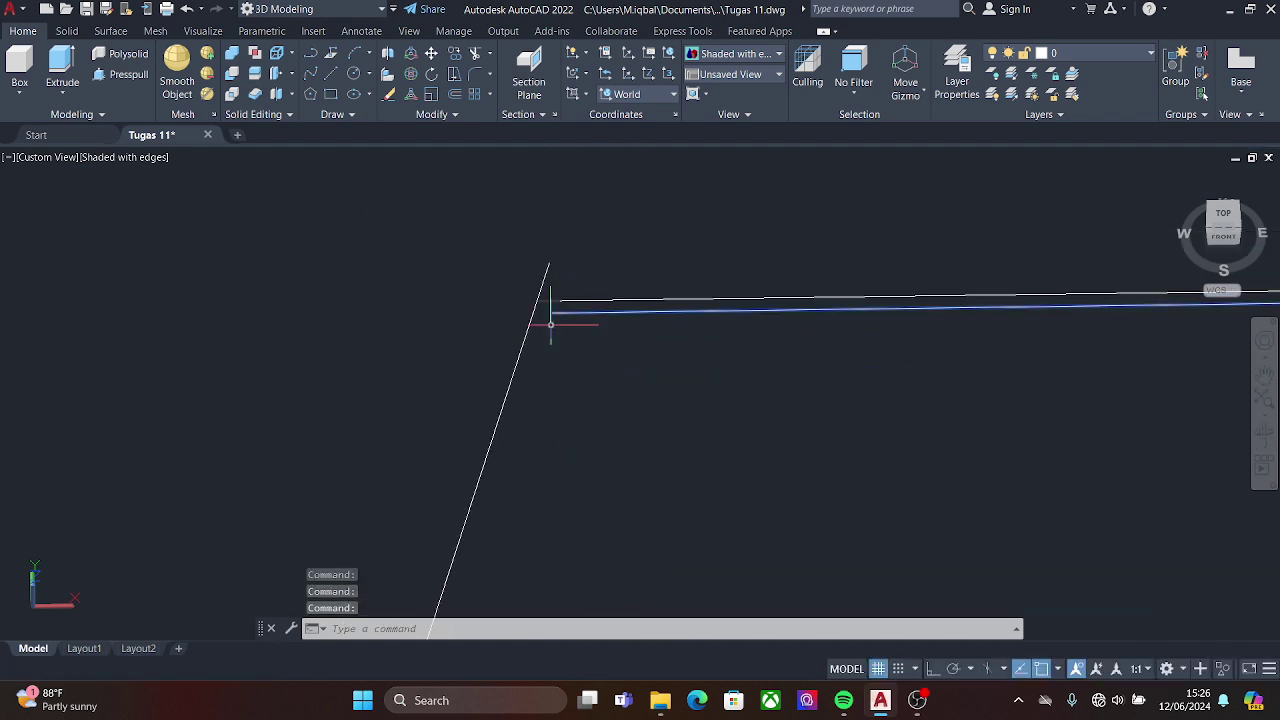
click(550, 312)
key(Escape)
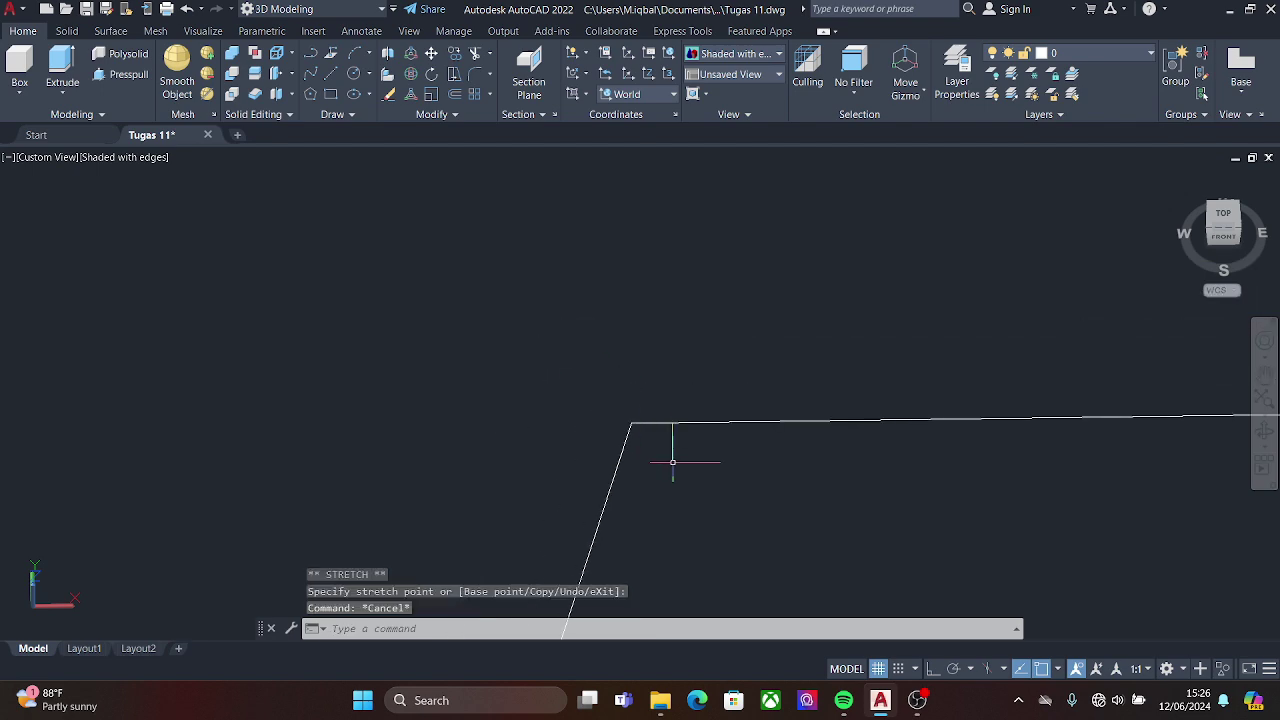
shift+middle_drag(674, 434, 703, 480)
- Retry PRESSPULL on the profile, then cancel it
text(presspull)
key(Return)
click(542, 319)
scroll(306, 428, up, 5)
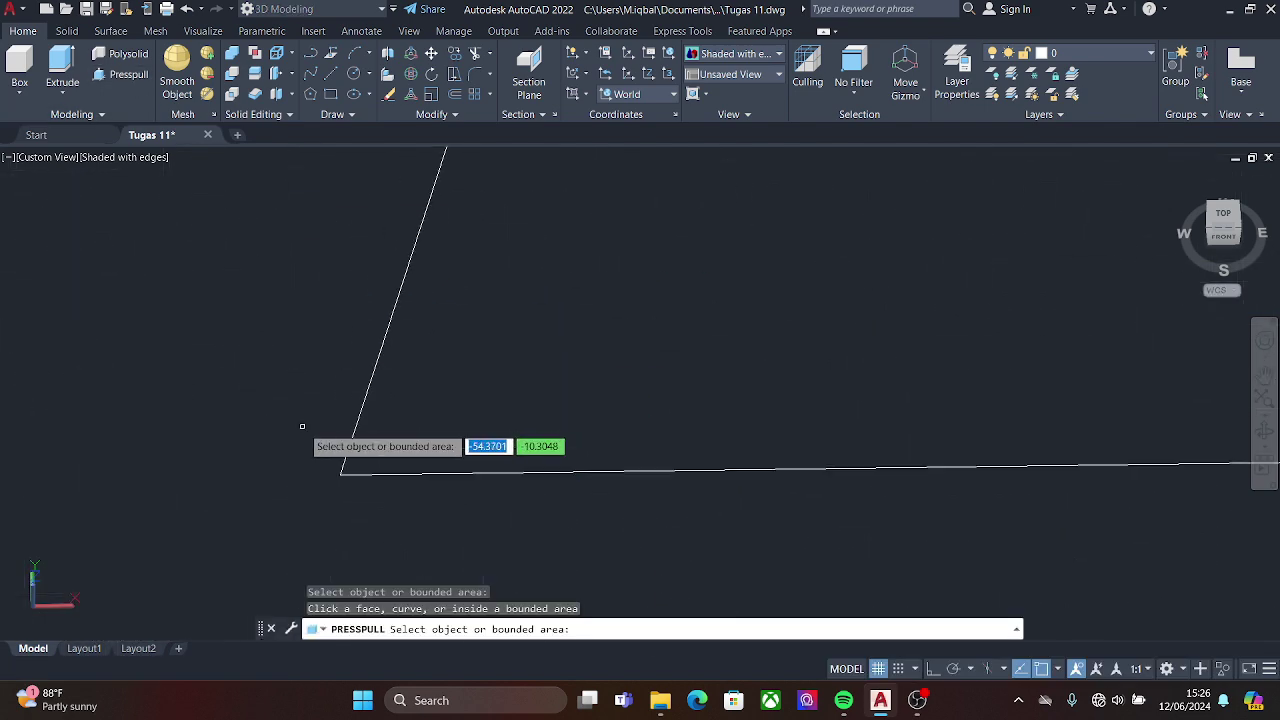
key(Return)
scroll(283, 268, up, 3)
- Grip the corner edge line's endpoint to stretch it, then frame the whole profile
click(286, 409)
click(286, 409)
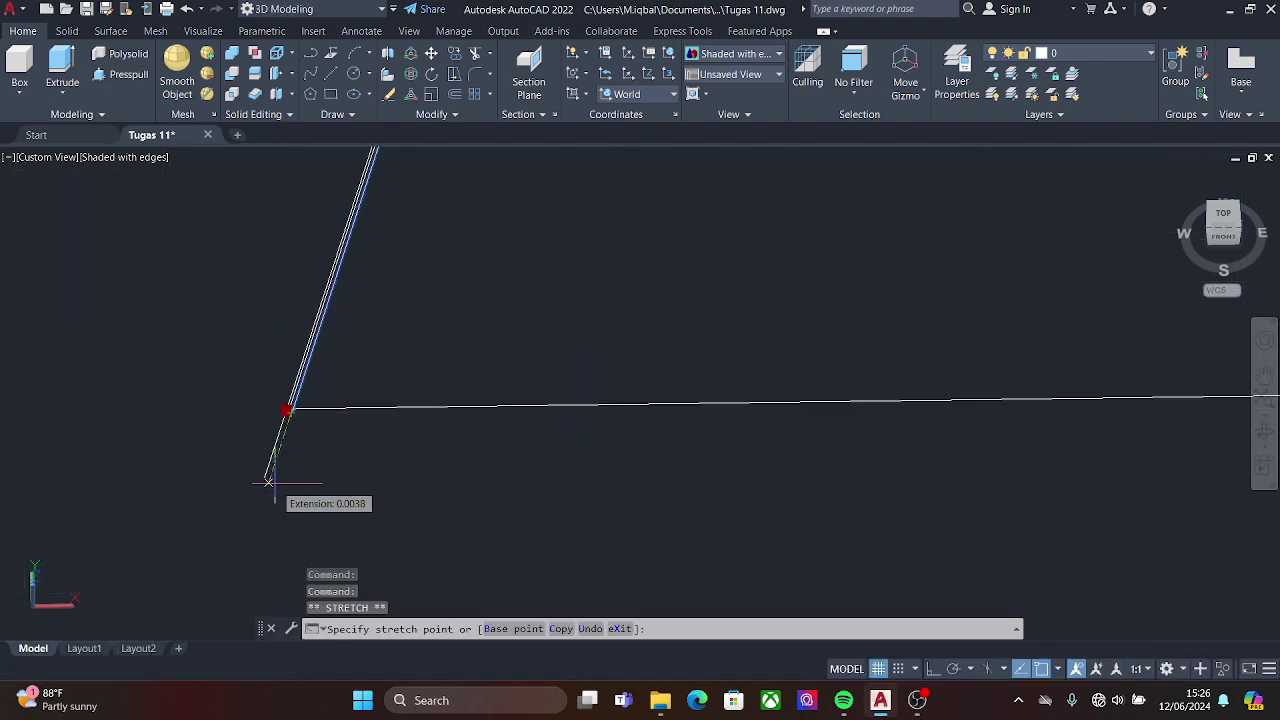
middle_drag(306, 443, 247, 421)
key(Escape)
scroll(309, 360, down, 5)
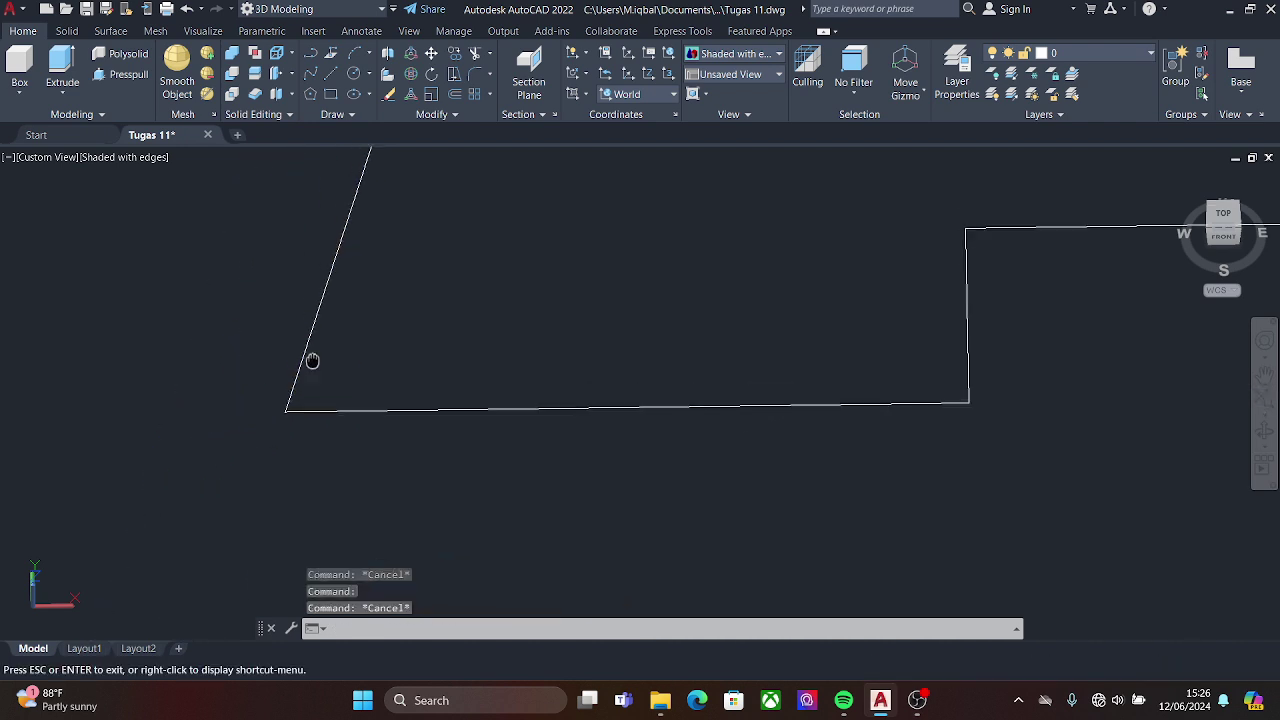
middle_drag(309, 360, 486, 323)
- Select the whole profile and join its edges into one outline
key(Return)
scroll(610, 380, down, 4)
key(Escape)
drag(800, 240, 506, 456)
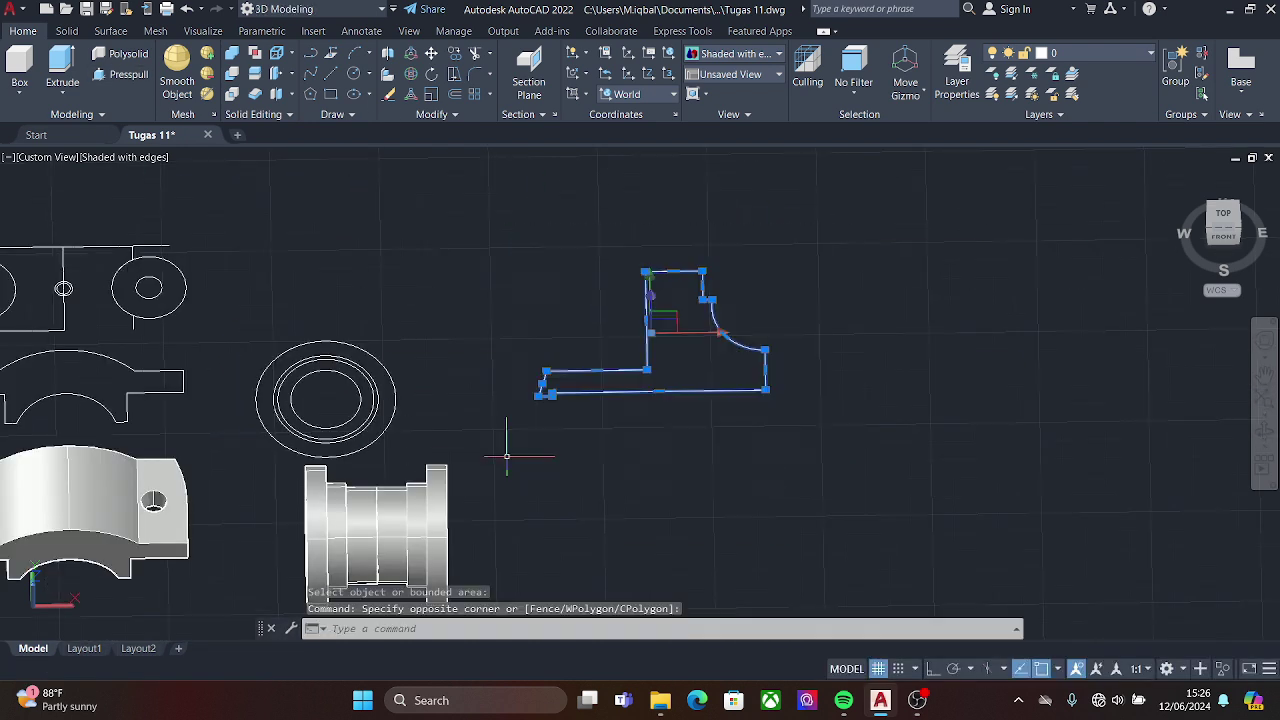
text(JOIN)
key(Return)
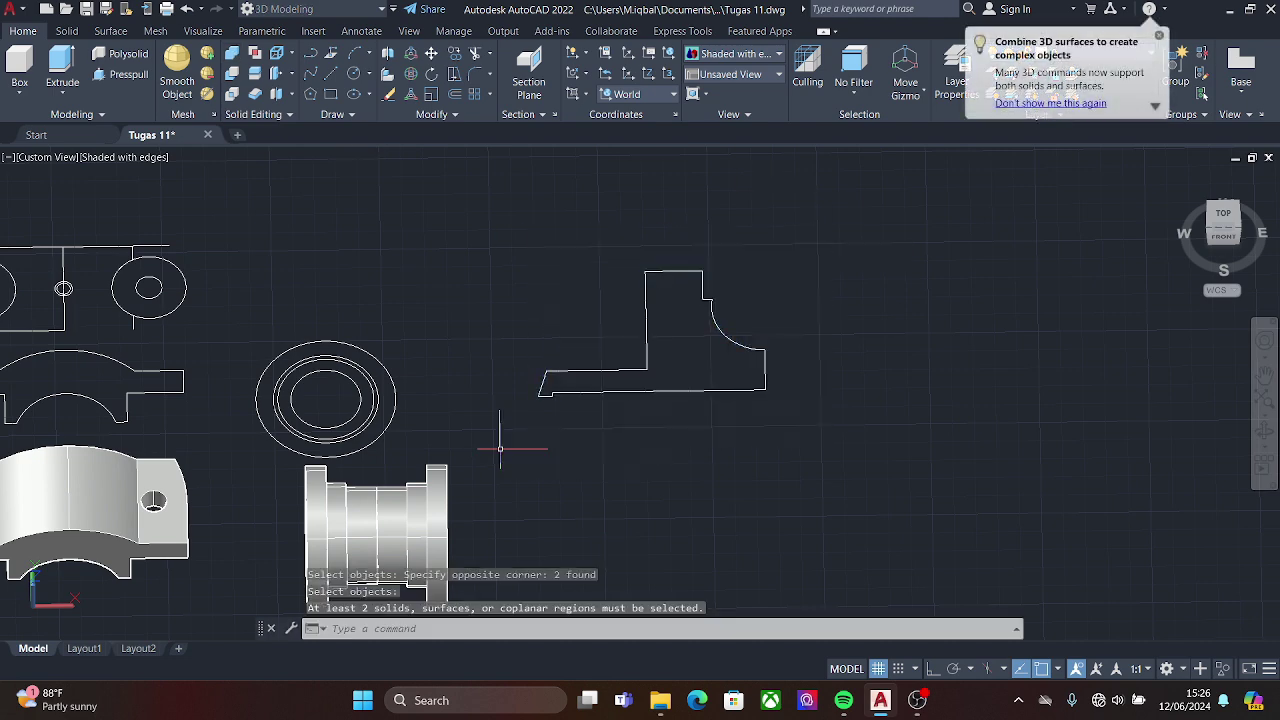
- Attempt press-pull and a crossing selection around the profile, cancelling both
key(Return)
key(Escape)
scroll(543, 371, up, 5)
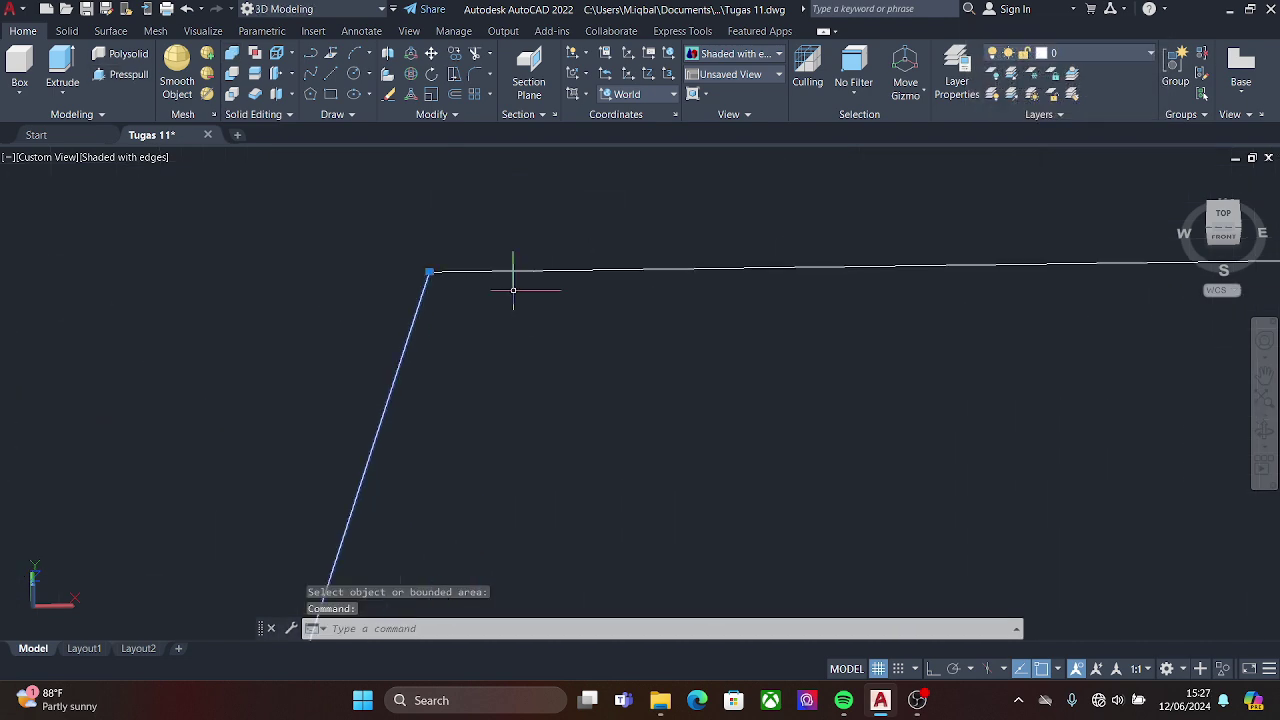
key(Escape)
scroll(727, 290, down, 5)
click(145, 76)
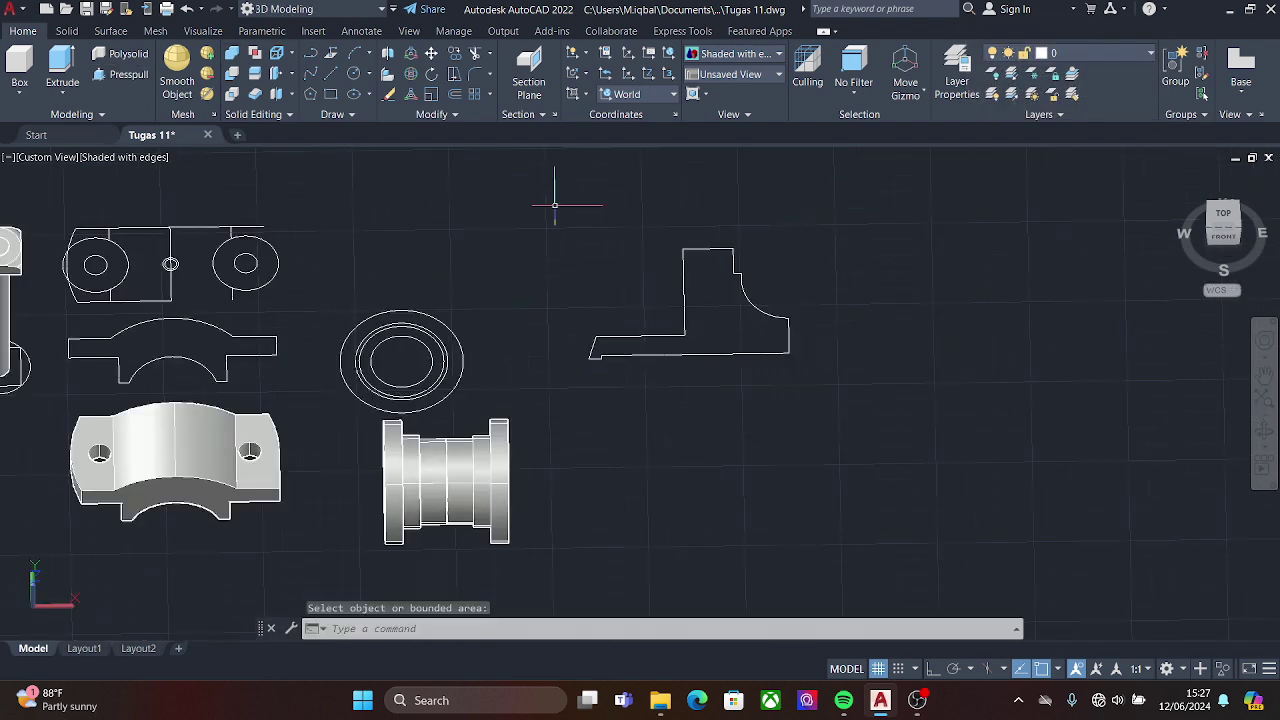
click(832, 230)
key(Escape)
scroll(694, 177, up, 5)
- Grip-stretch the profile's top-left corner vertex to a new spot, then cancel another press-pull attempt
click(694, 184)
click(608, 182)
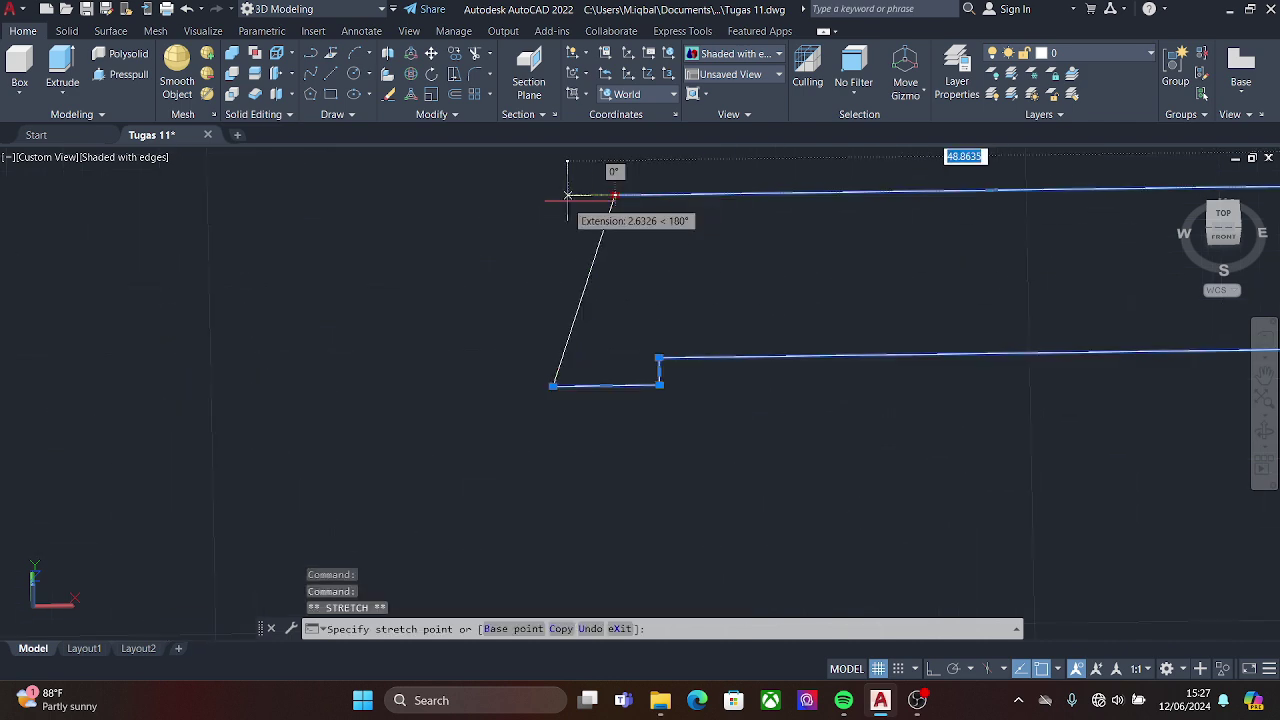
click(615, 195)
click(122, 74)
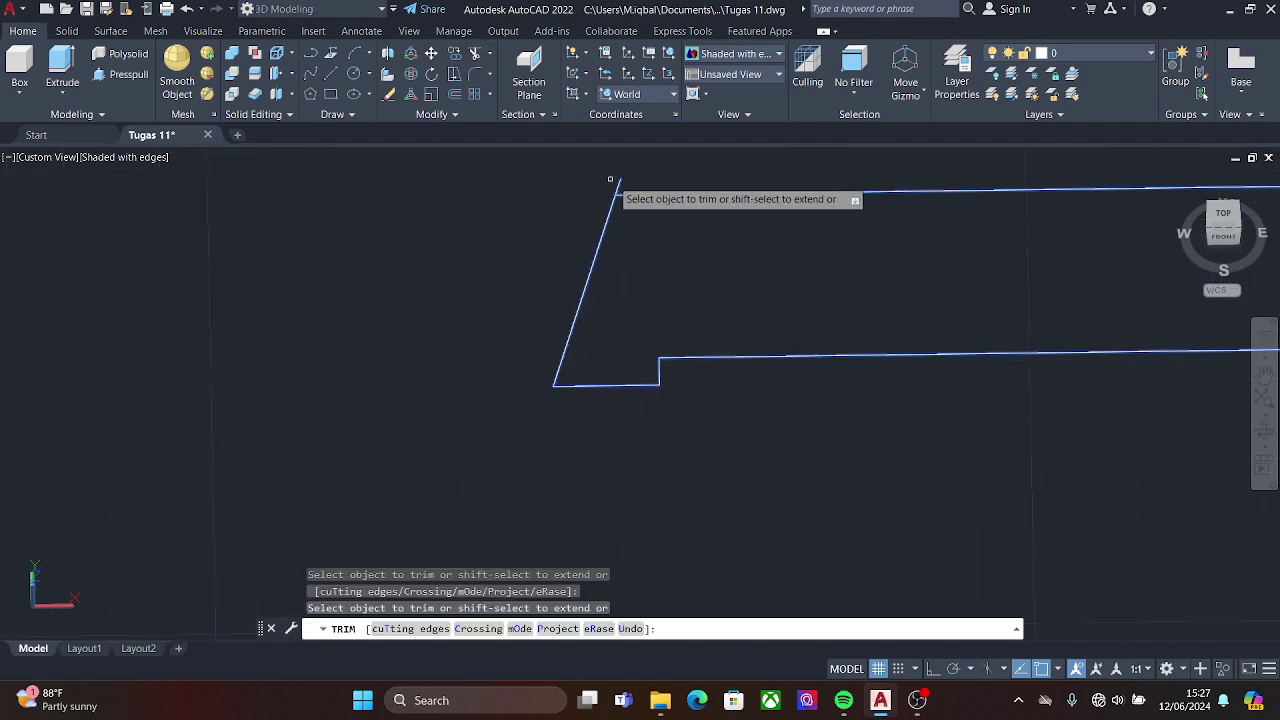
scroll(500, 194, down, 5)
scroll(565, 425, down, 3)
scroll(565, 425, up, 1)
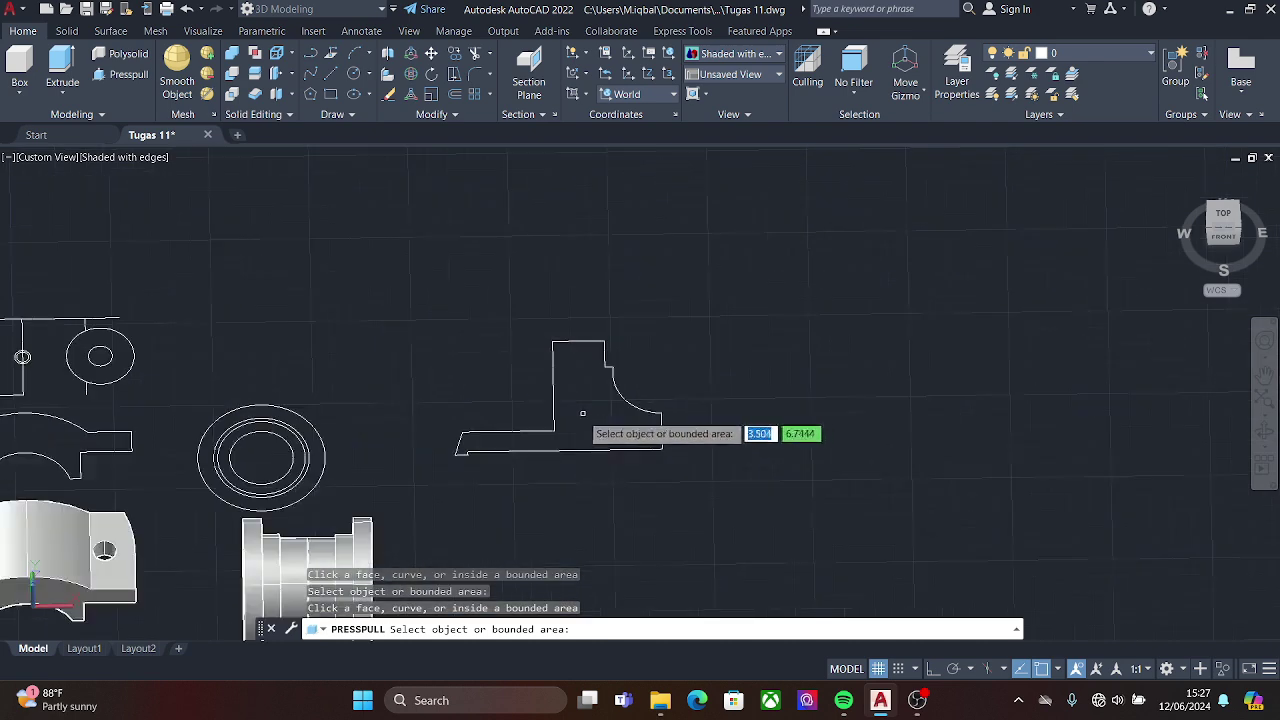
key(Escape)
- Crossing-select the profile edges and start JOIN to merge them again
click(771, 329)
click(455, 457)
text(jo)
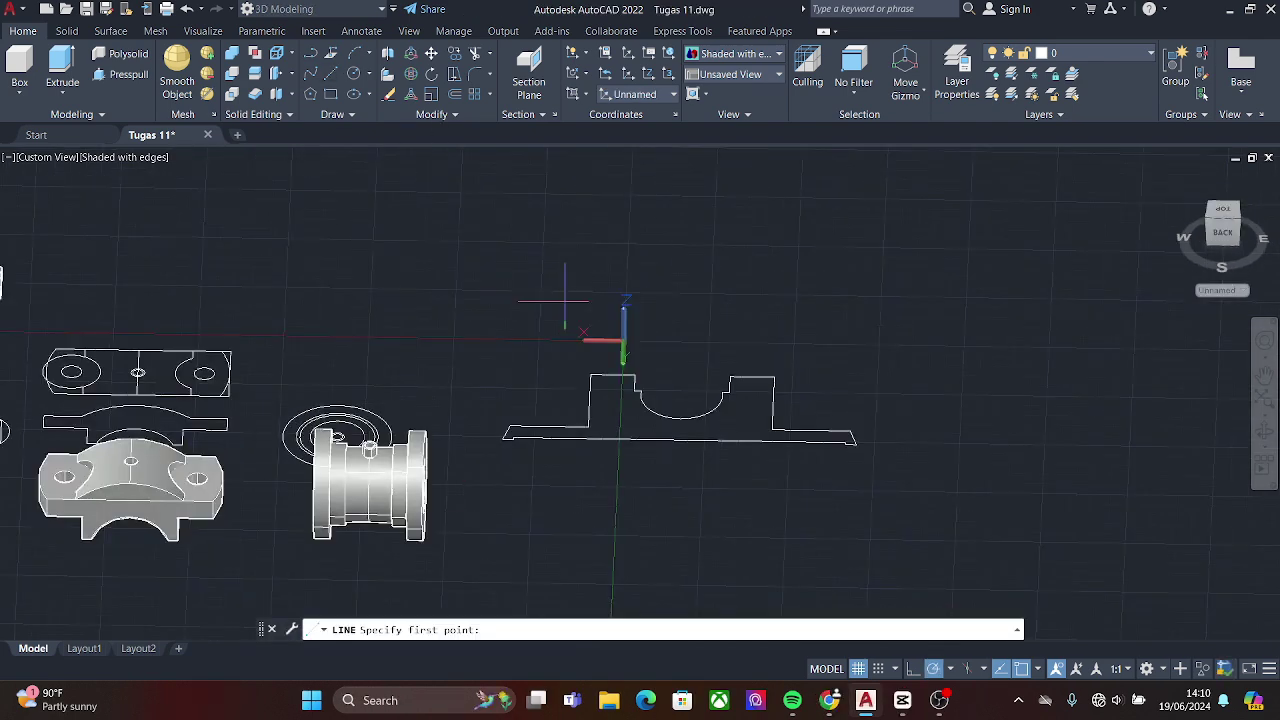
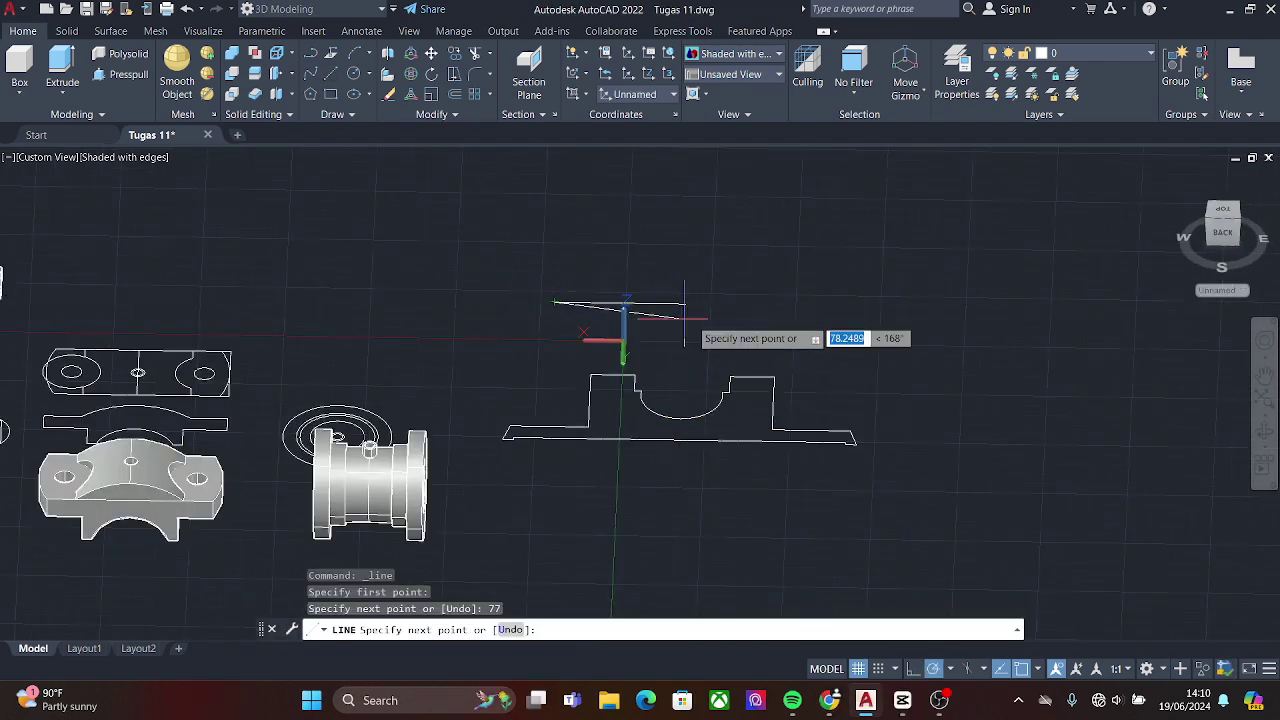
- Draw two R6 circles placed 8 units apart
key(Escape)
click(355, 95)
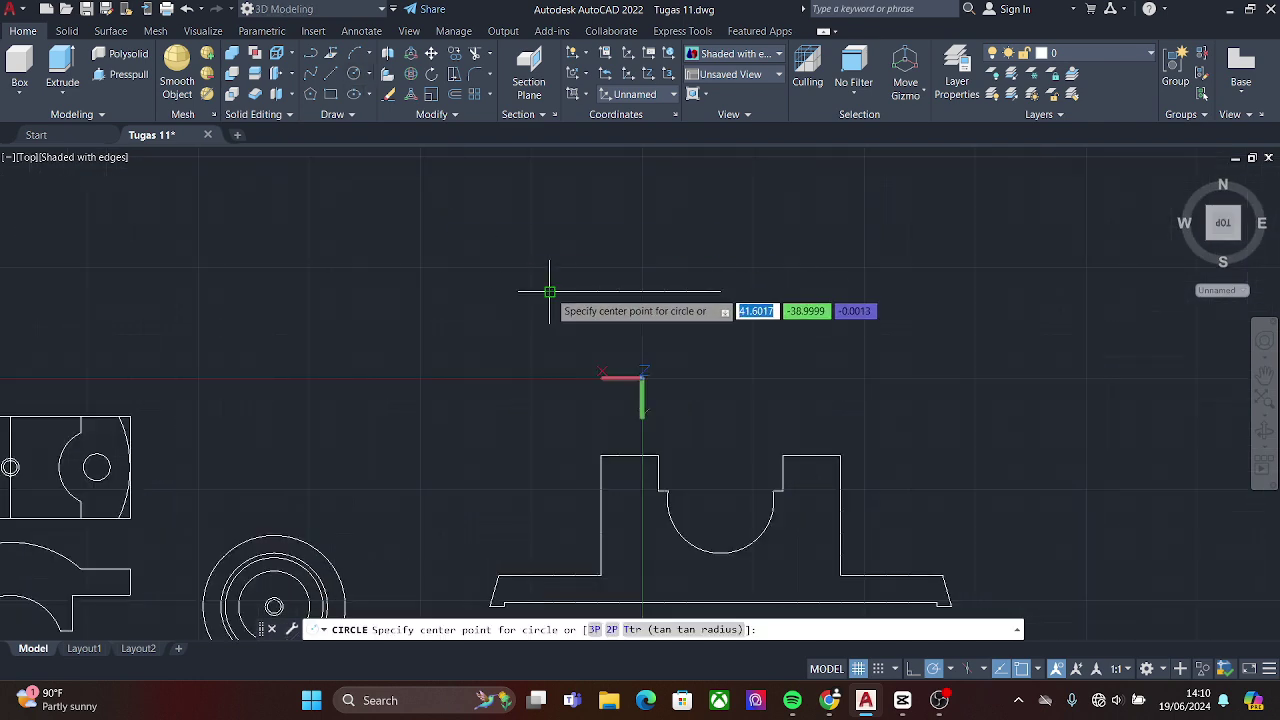
click(549, 292)
key(Return)
key(Return)
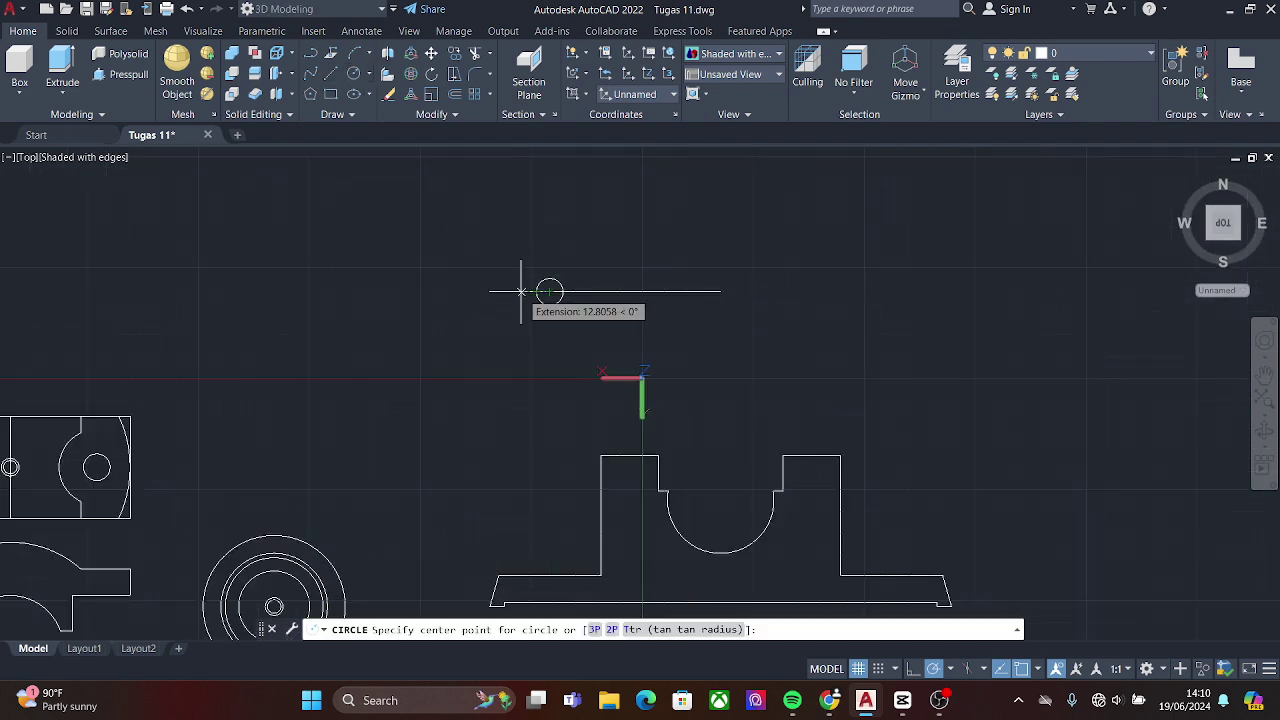
text(8)
key(Return)
text(6)
key(Return)
scroll(548, 240, up, 4)
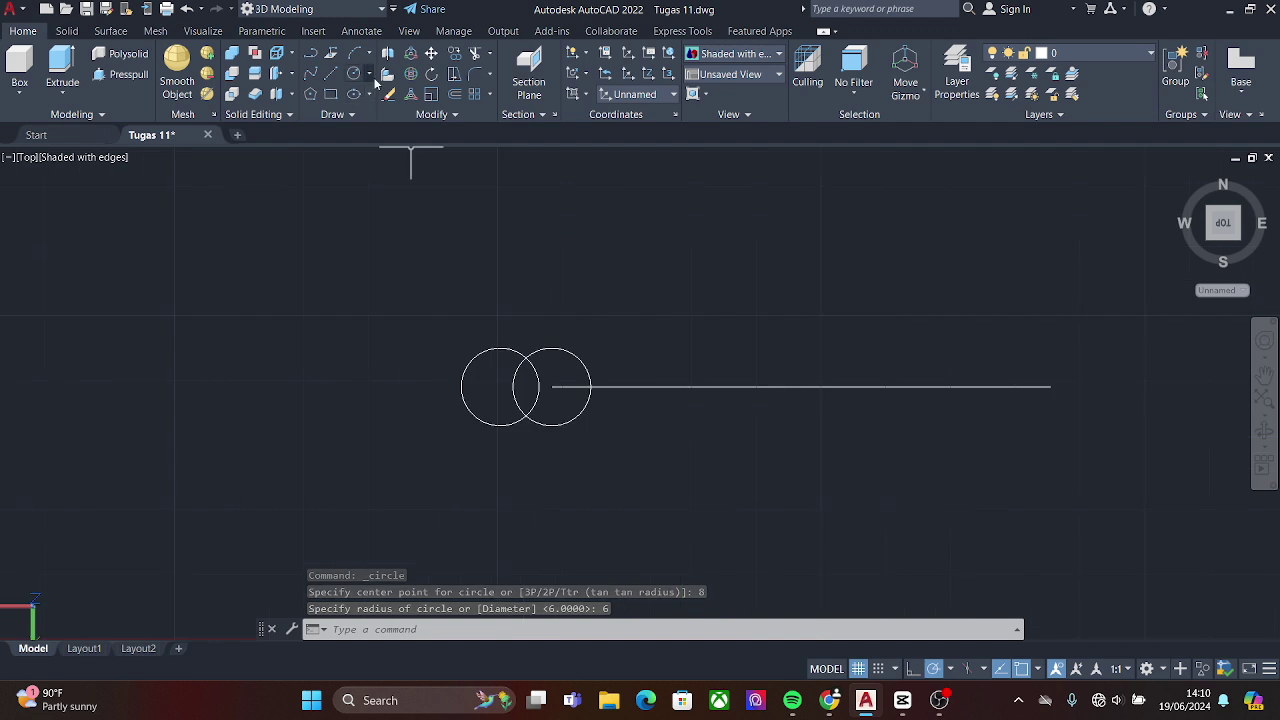
text(l)
key(Return)
- Trim the two overlapping circles into a rounded slot shape
click(500, 343)
right_click(560, 372)
click(606, 454)
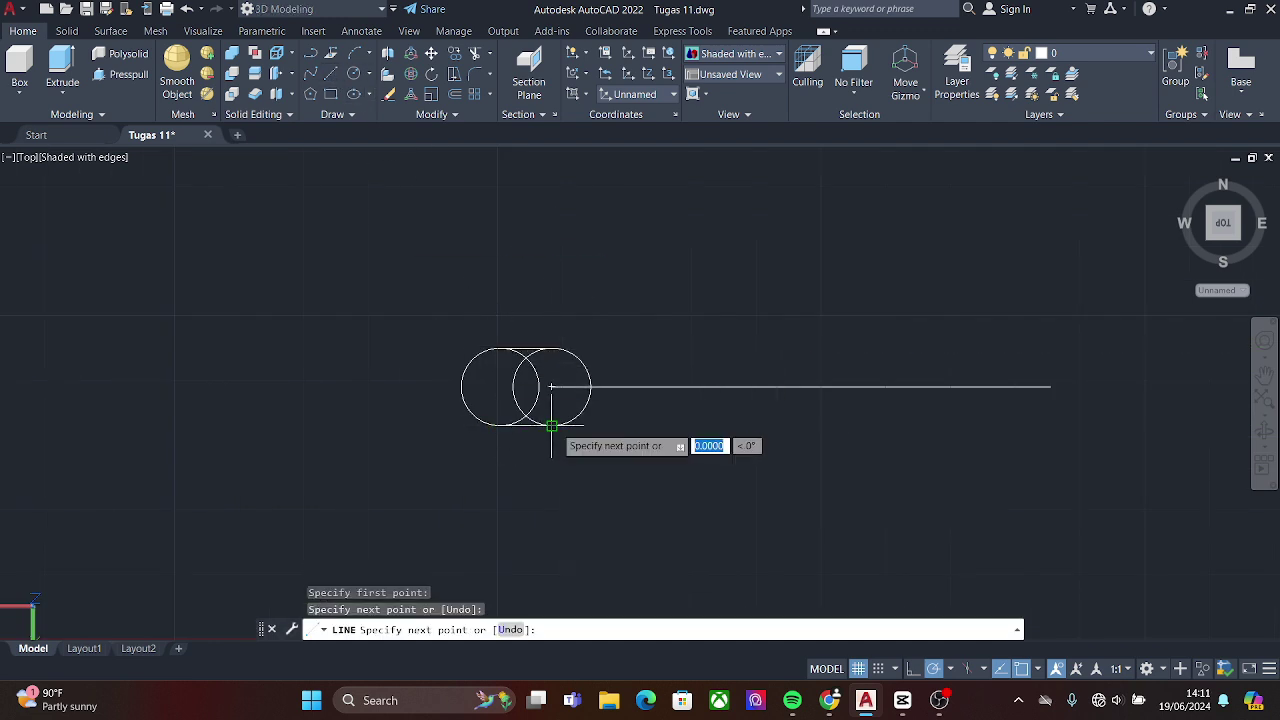
key(Escape)
text(tr)
key(Return)
drag(512, 356, 543, 350)
drag(522, 416, 528, 418)
- Start copying the slot arcs, then cancel the copy
scroll(596, 368, down, 2)
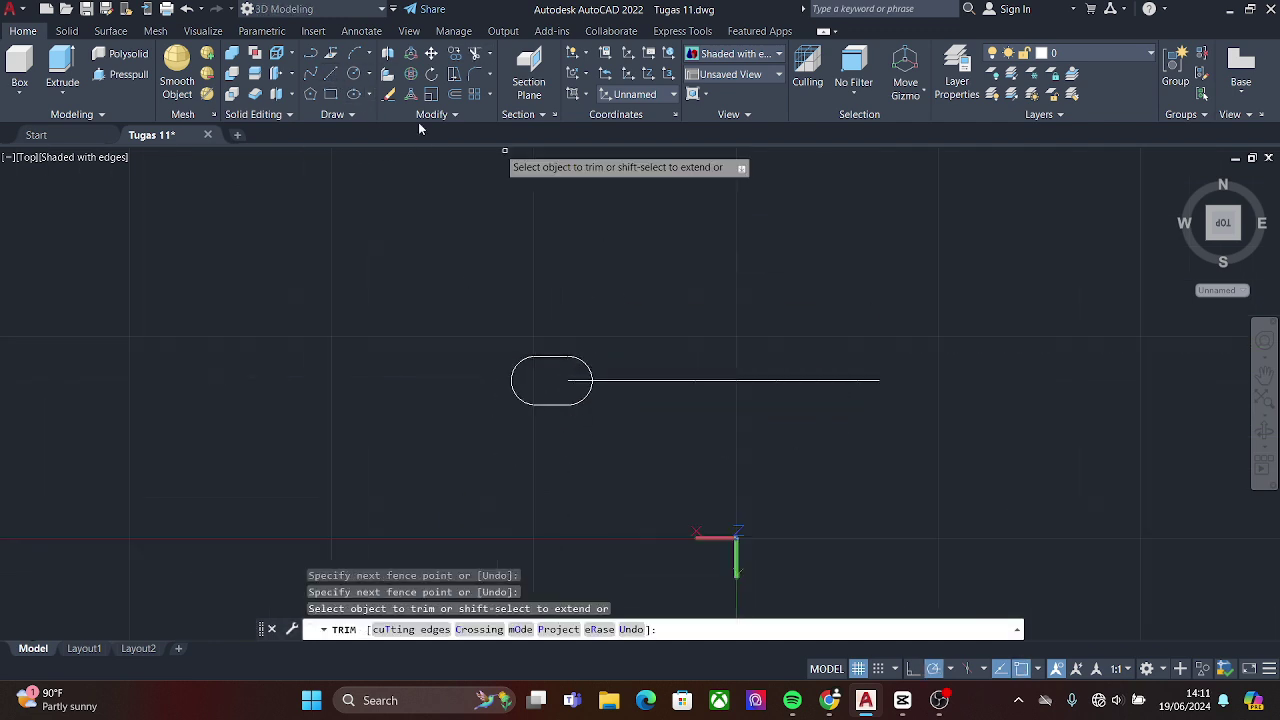
click(455, 53)
click(556, 404)
click(590, 396)
key(Return)
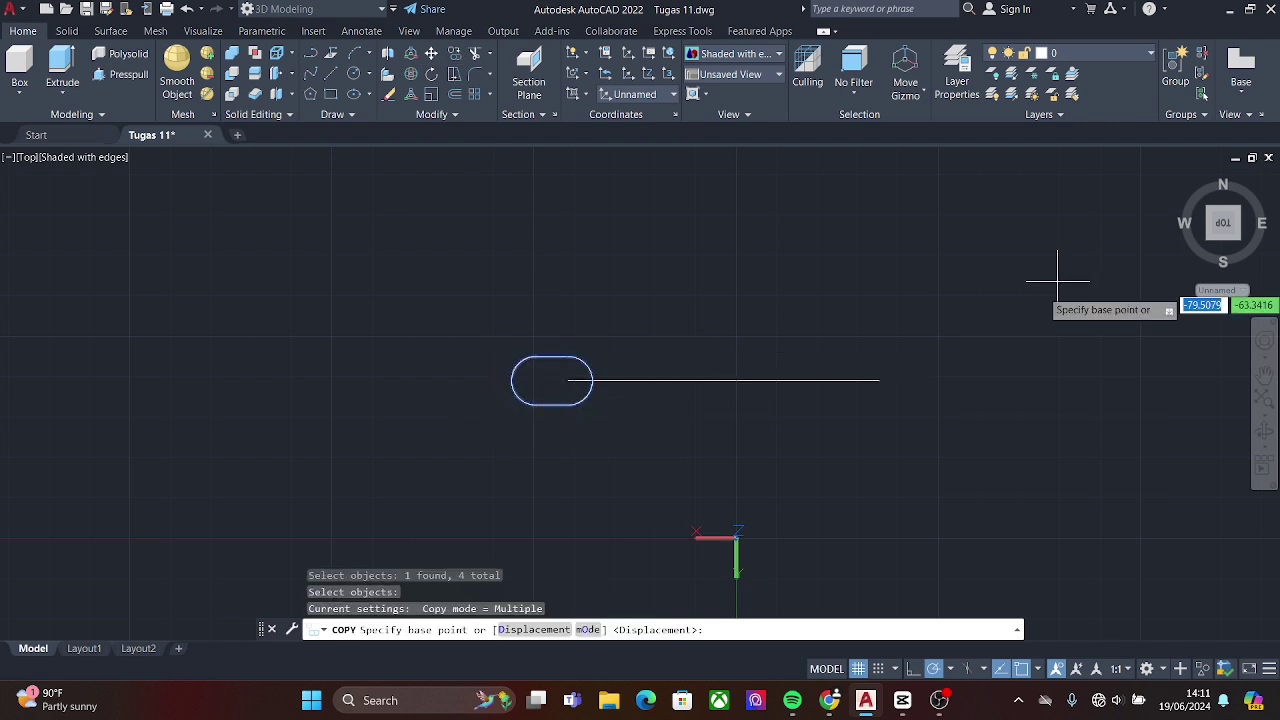
click(879, 380)
key(Escape)
- Mirror the slot and its line across a vertical axis, keeping the original
click(410, 94)
drag(600, 345, 543, 405)
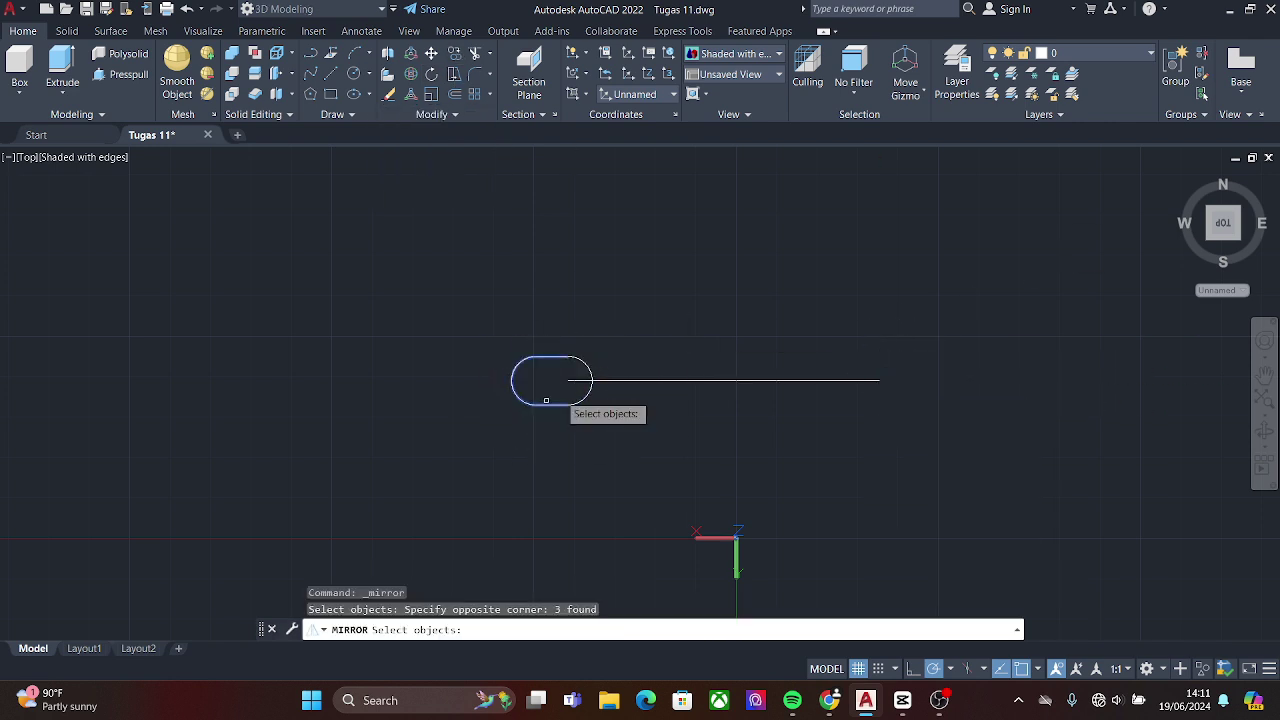
click(880, 380)
key(Return)
click(879, 380)
click(877, 314)
key(Return)
scroll(877, 314, down, 3)
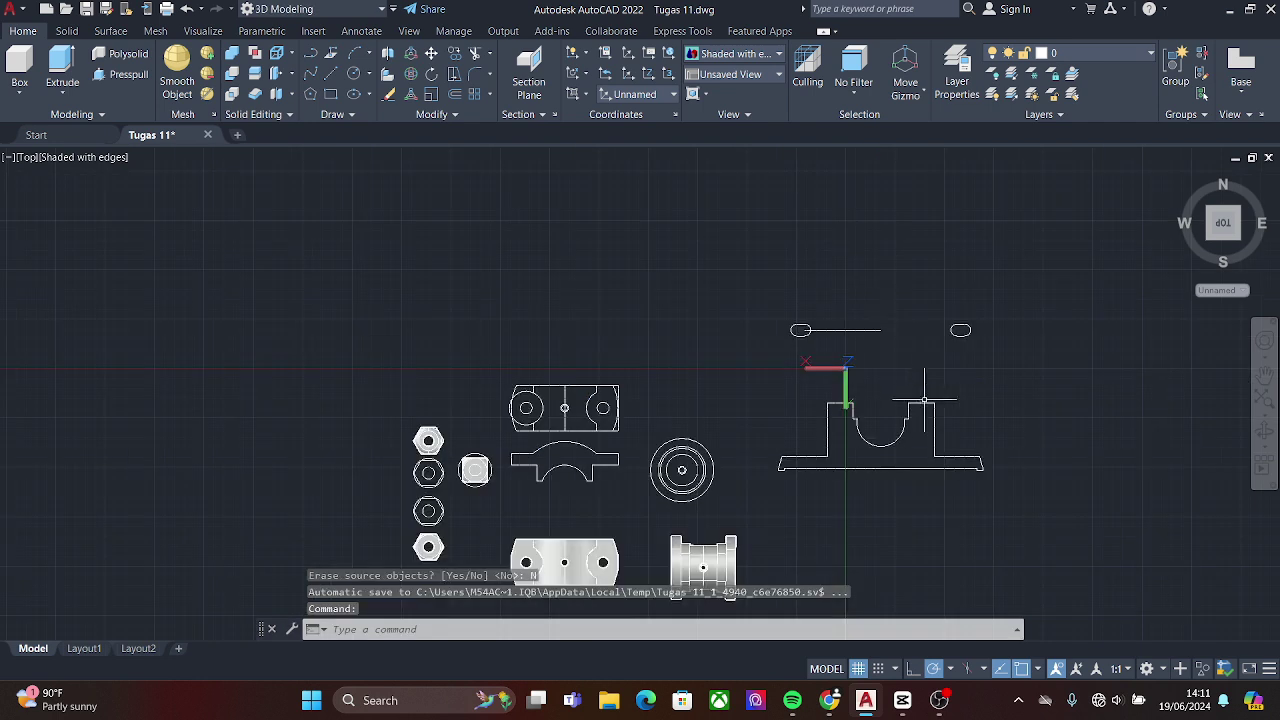
scroll(951, 404, down, 1)
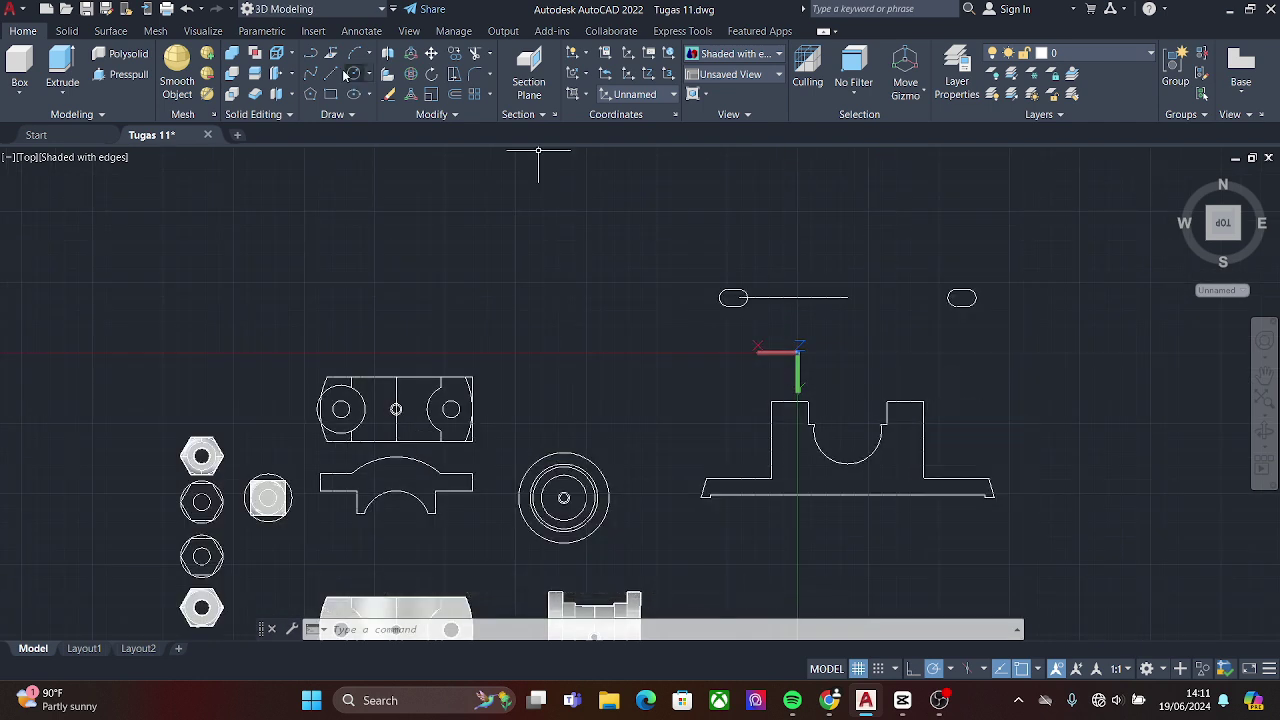
- Draw the straight line connecting the two slots
text(l)
key(Return)
key(Return)
right_click(945, 340)
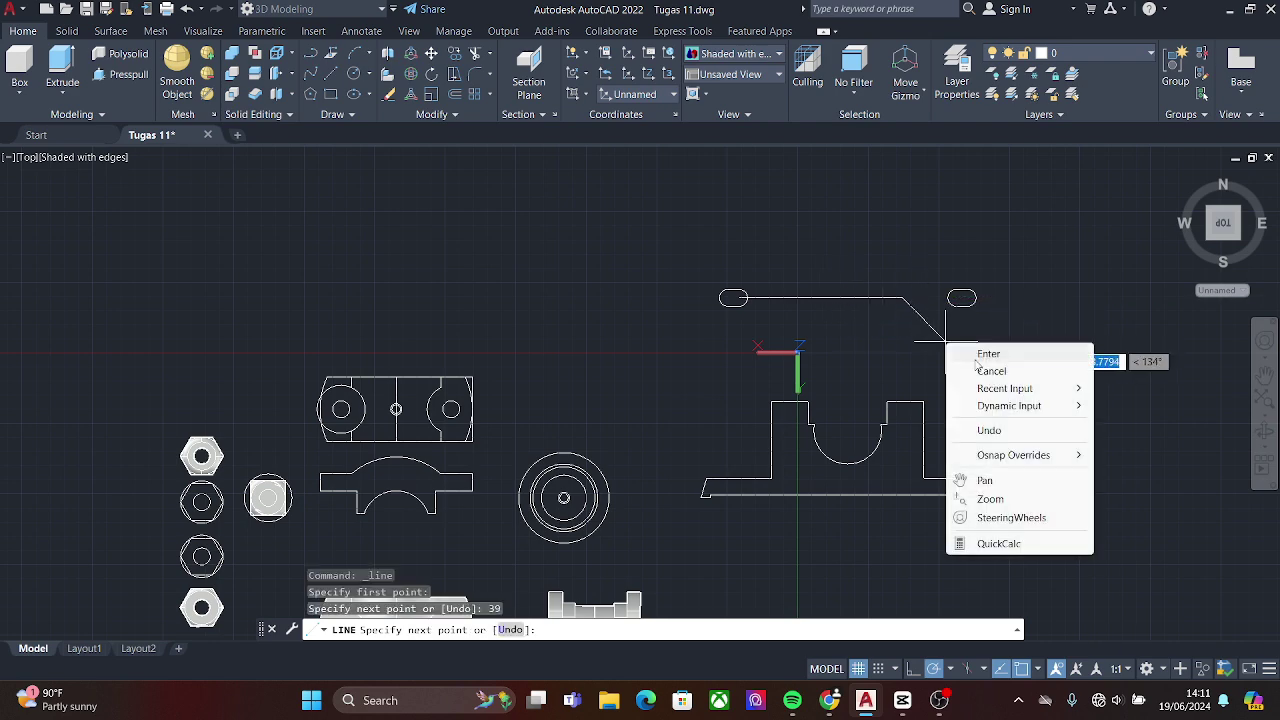
click(955, 350)
scroll(898, 306, up, 4)
- Add a small circle at the line's right end and mirror it to the other end
click(357, 74)
click(910, 279)
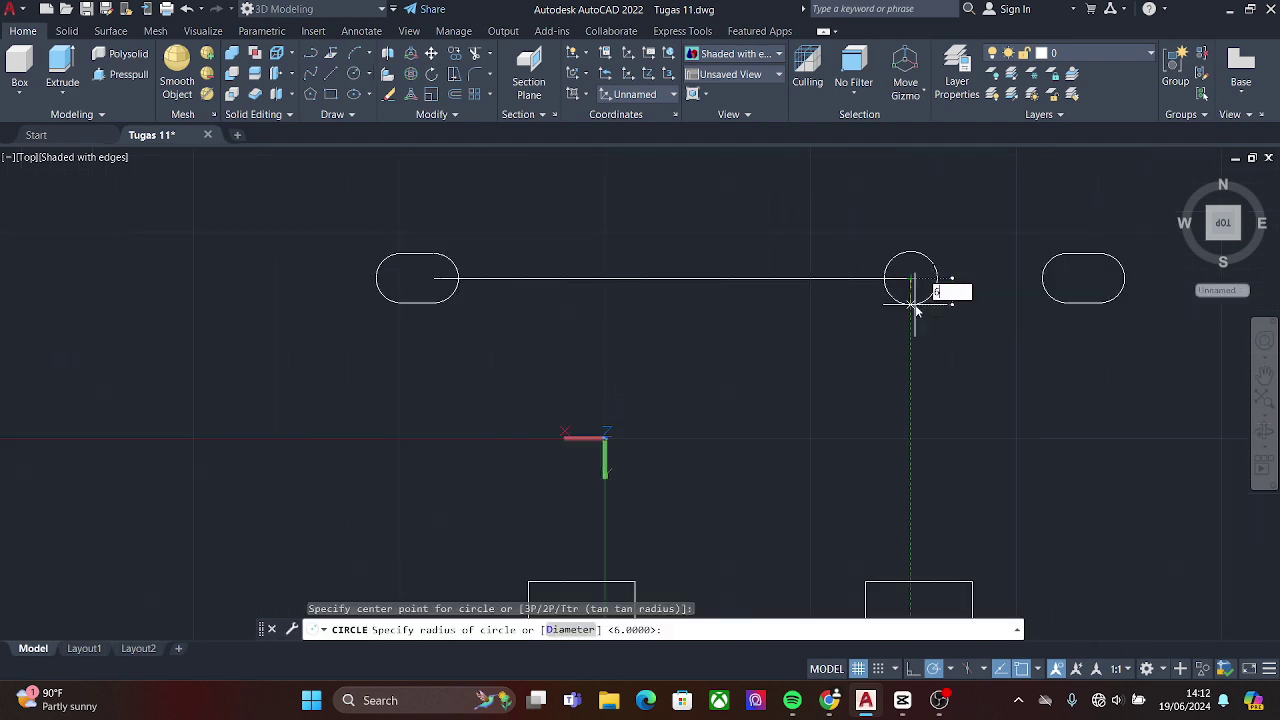
click(917, 301)
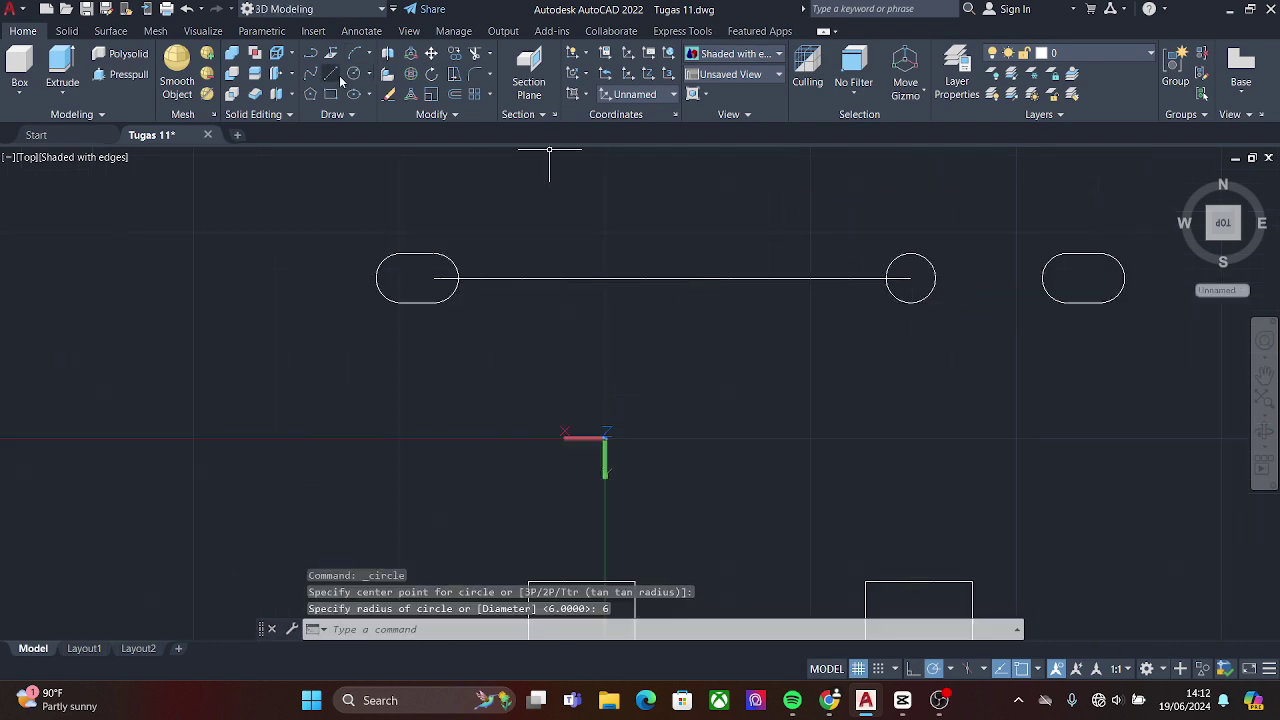
click(909, 278)
click(431, 114)
click(388, 132)
scroll(740, 320, down, 4)
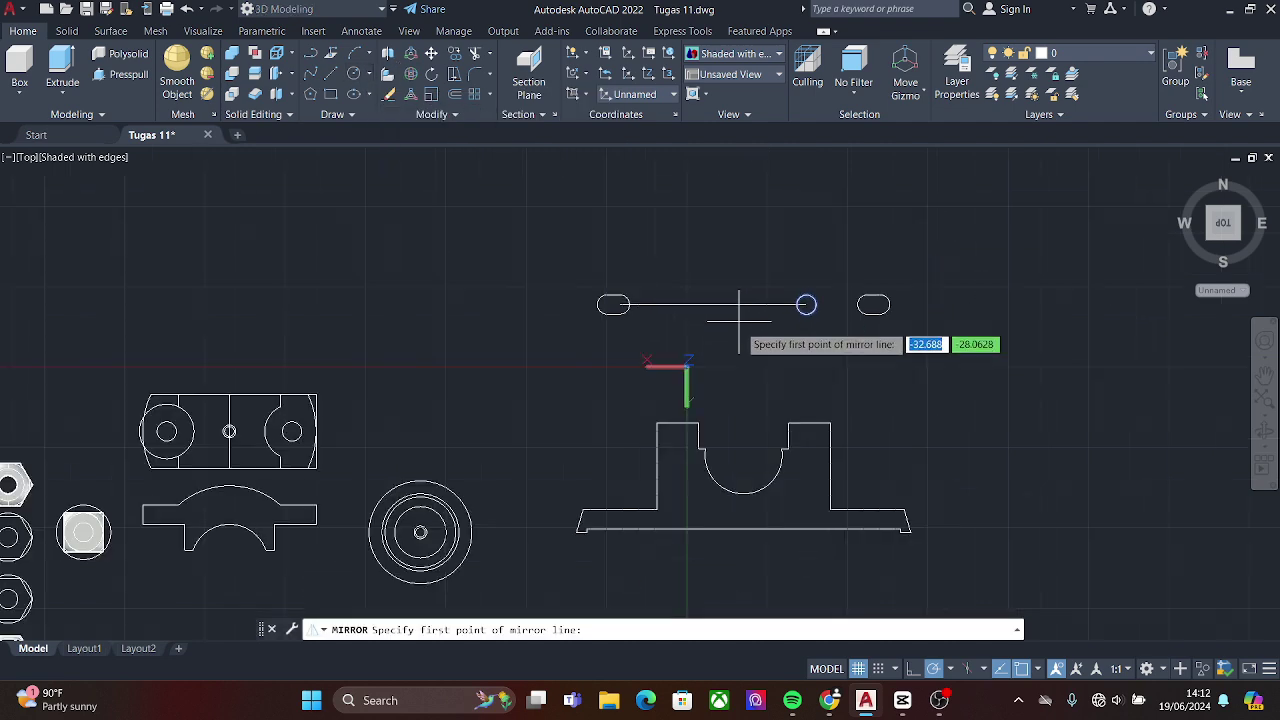
click(743, 492)
click(770, 480)
scroll(719, 320, down, 1)
- Draw a 6-unit line straight down from the arc's bottom
text(l)
key(Return)
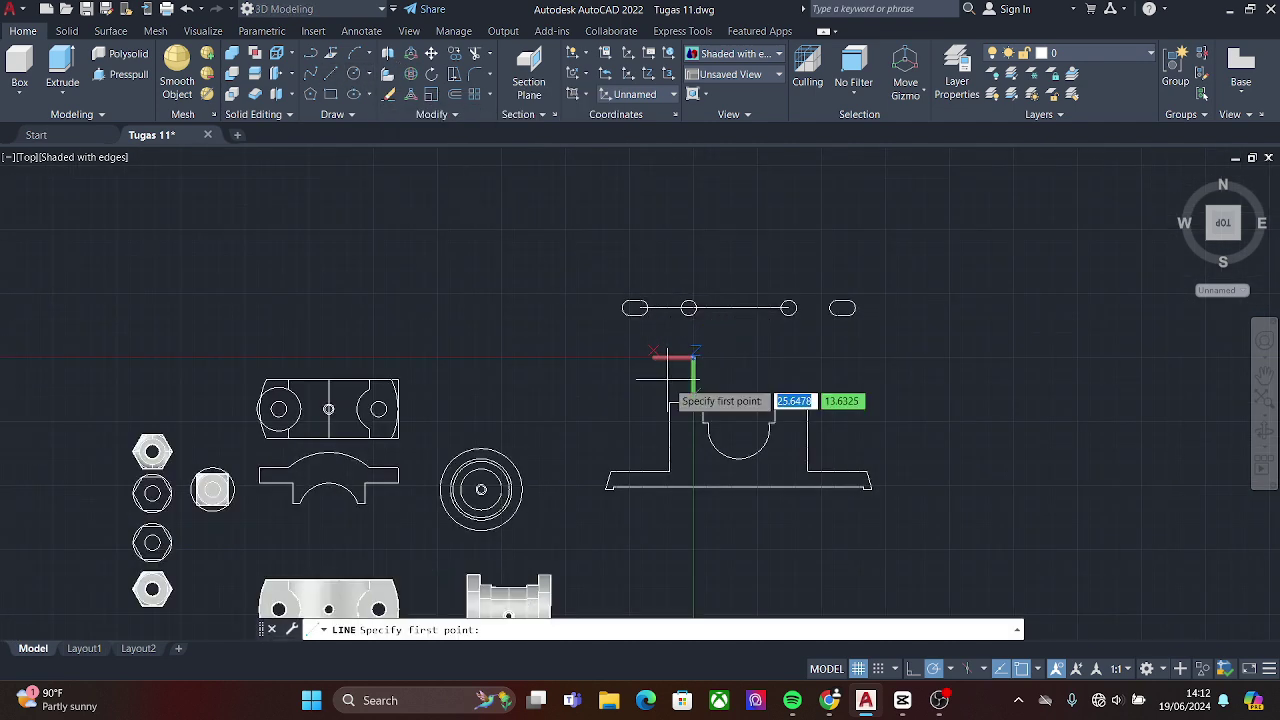
click(738, 488)
scroll(745, 471, up, 5)
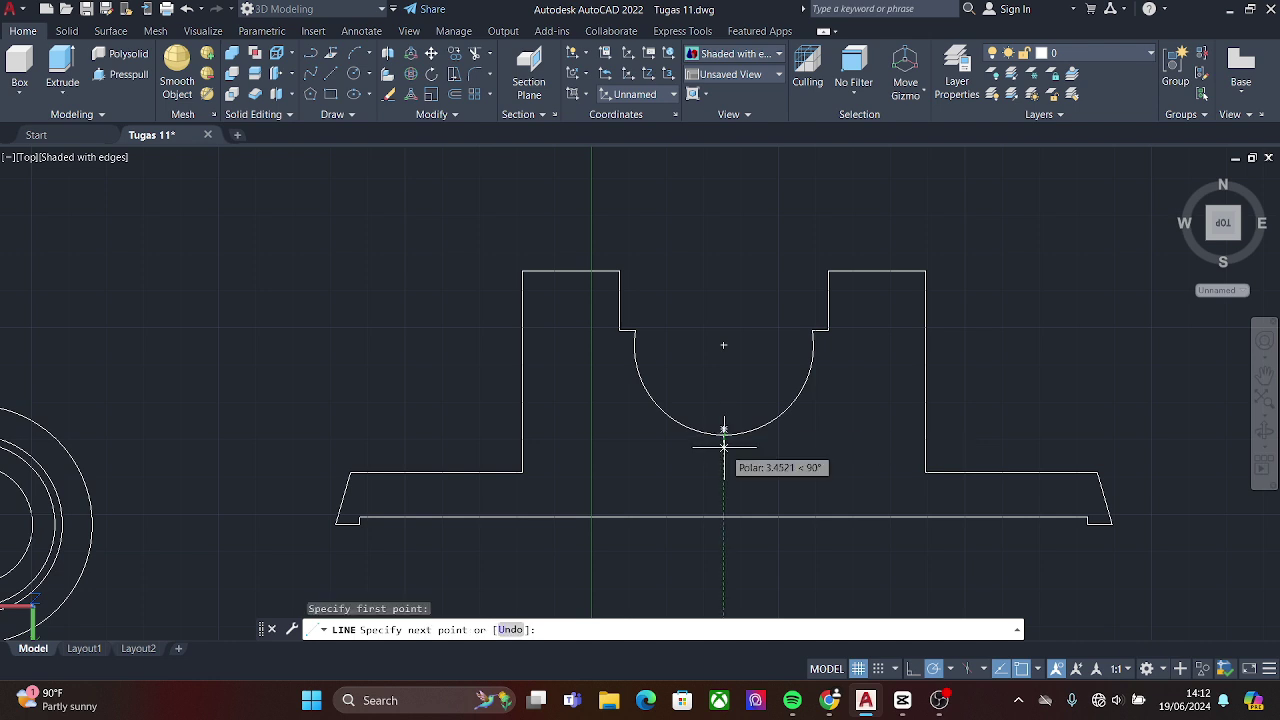
text(6)
key(Return)
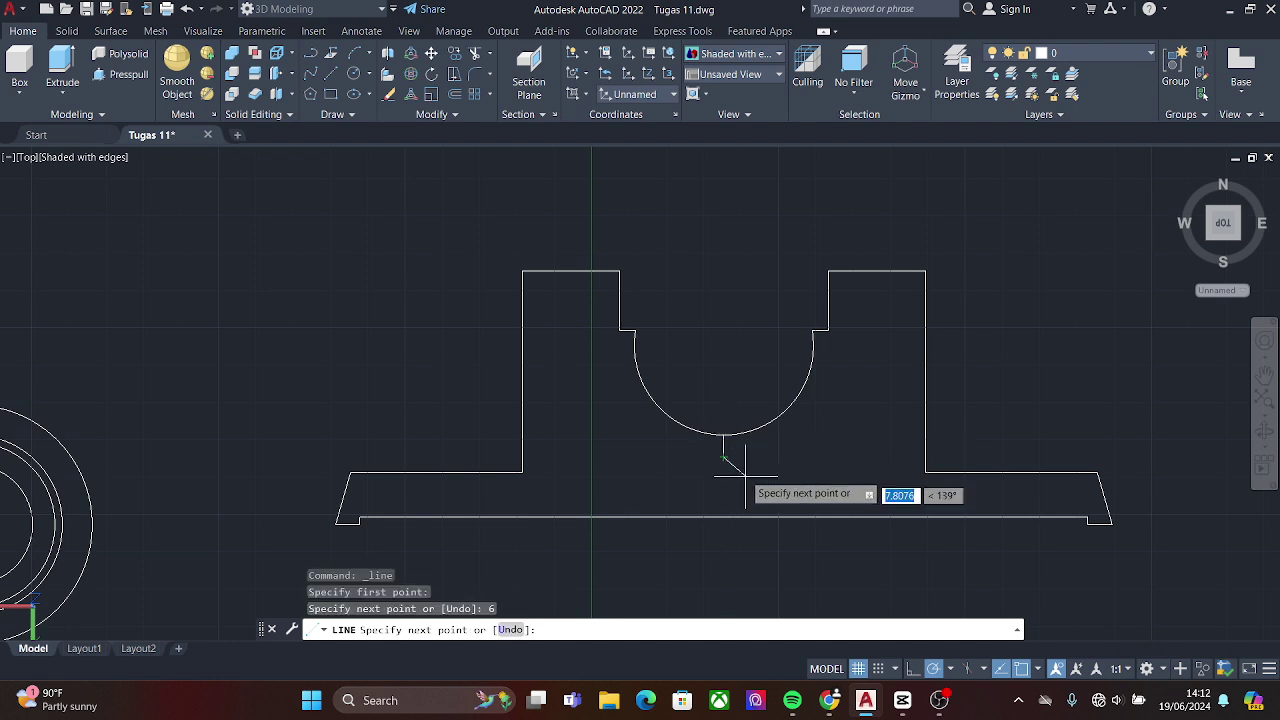
right_click(738, 452)
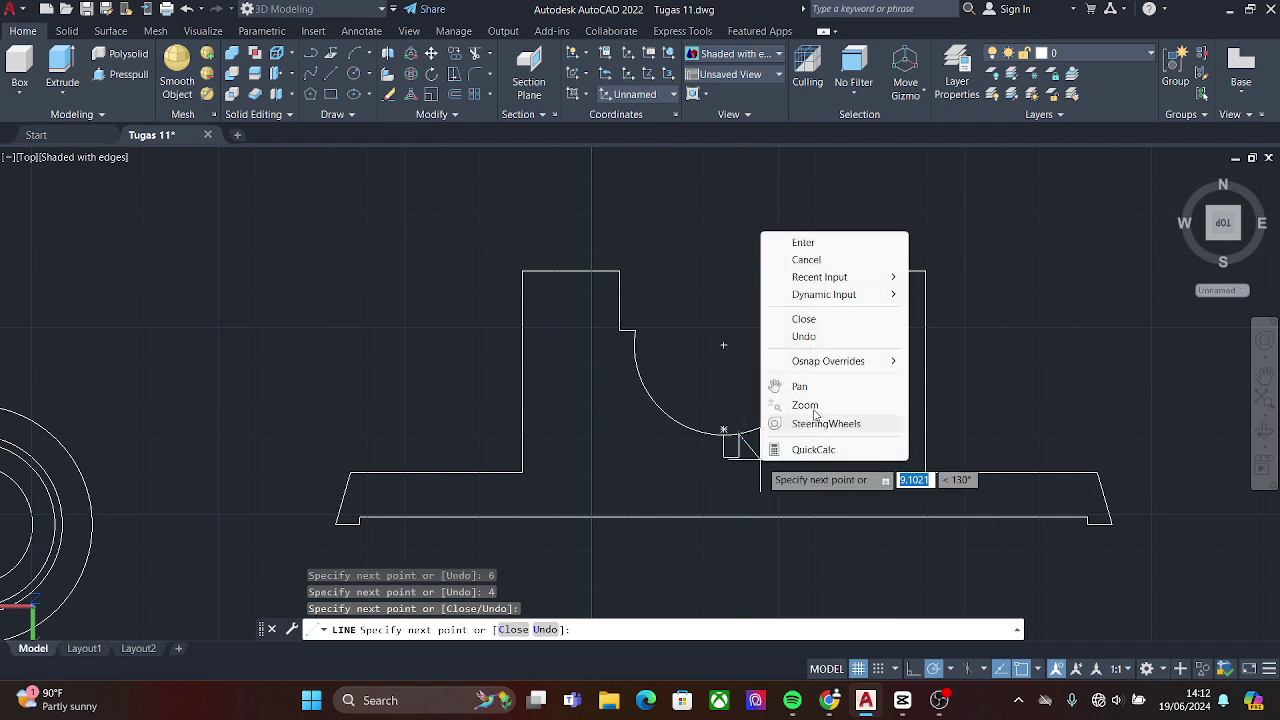
click(800, 260)
scroll(862, 490, up, 3)
- Mirror the small rectangle's side lines, keeping the originals
click(385, 93)
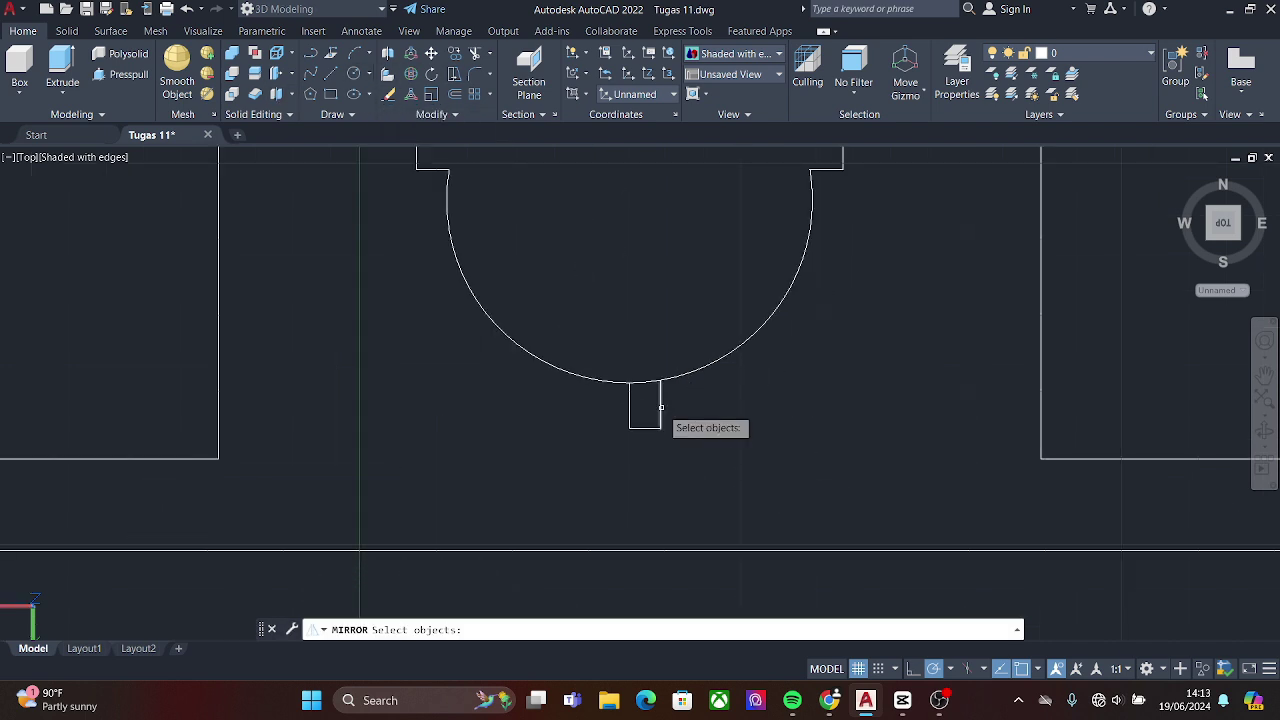
click(660, 410)
click(645, 428)
key(Return)
click(629, 200)
click(629, 360)
key(Return)
- Trim the arc inside the small rectangle, then undo the trial lines
text(tr)
key(Return)
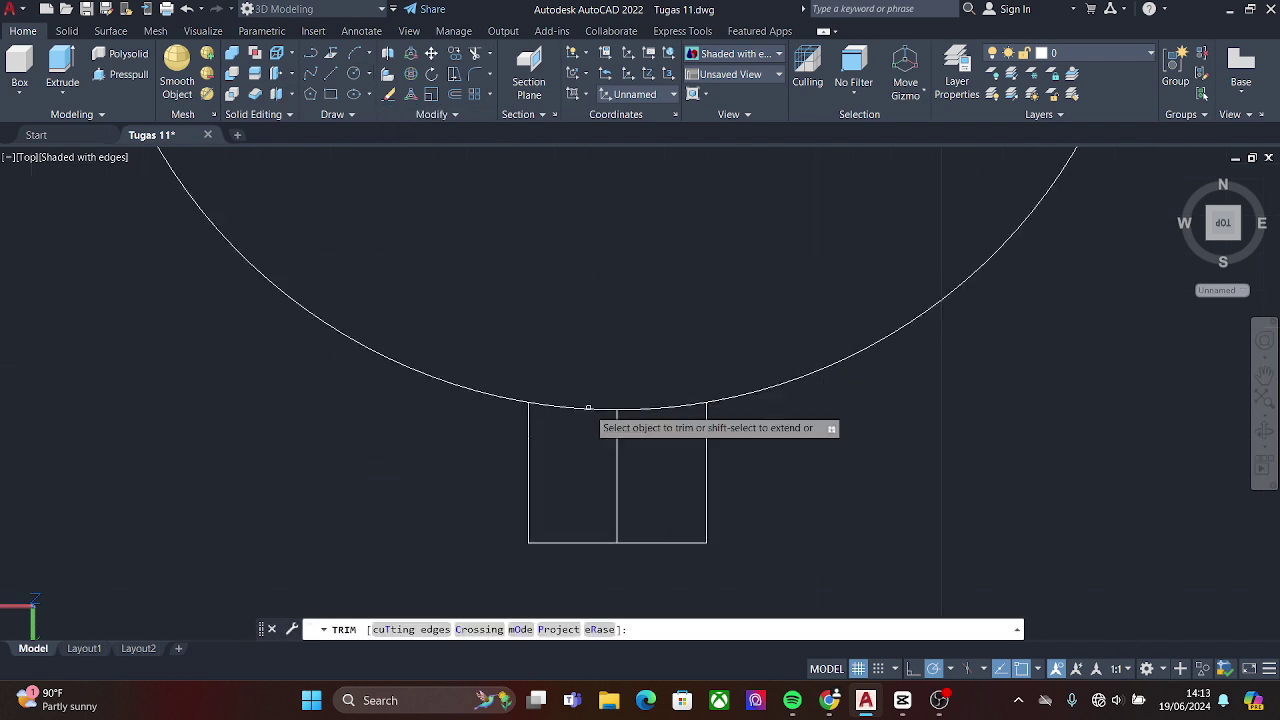
click(617, 425)
scroll(638, 327, down, 5)
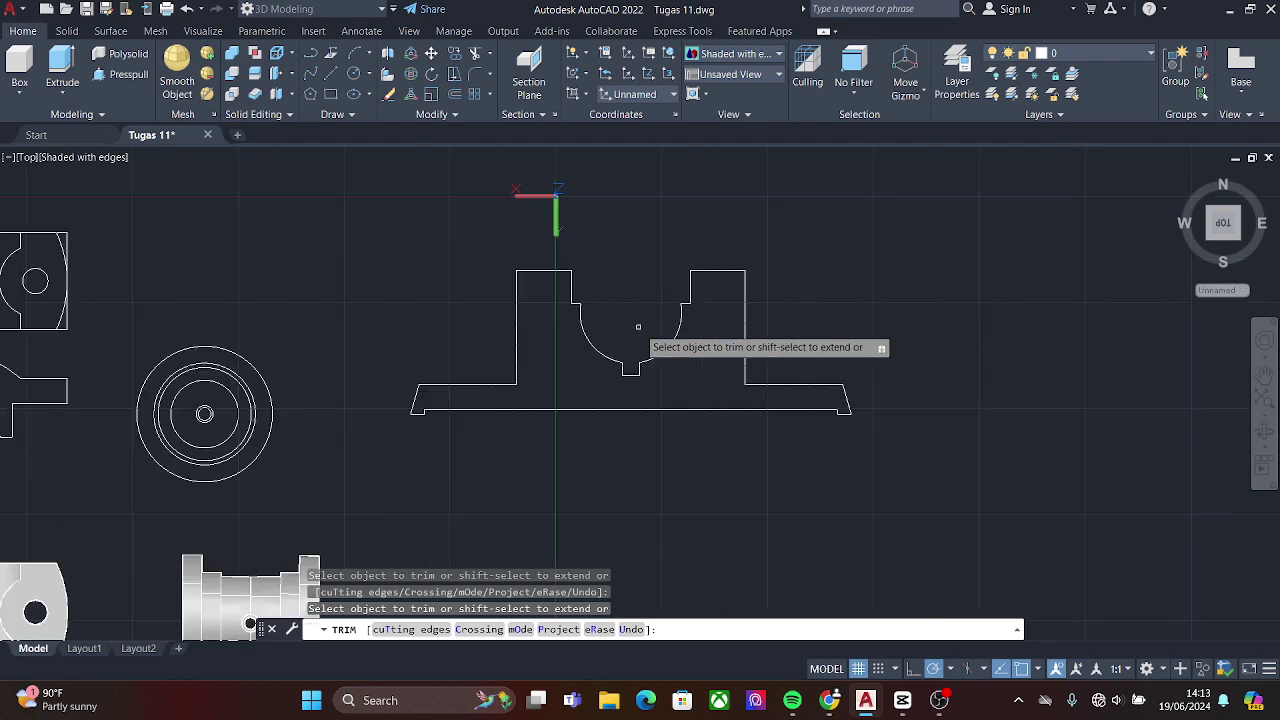
click(190, 10)
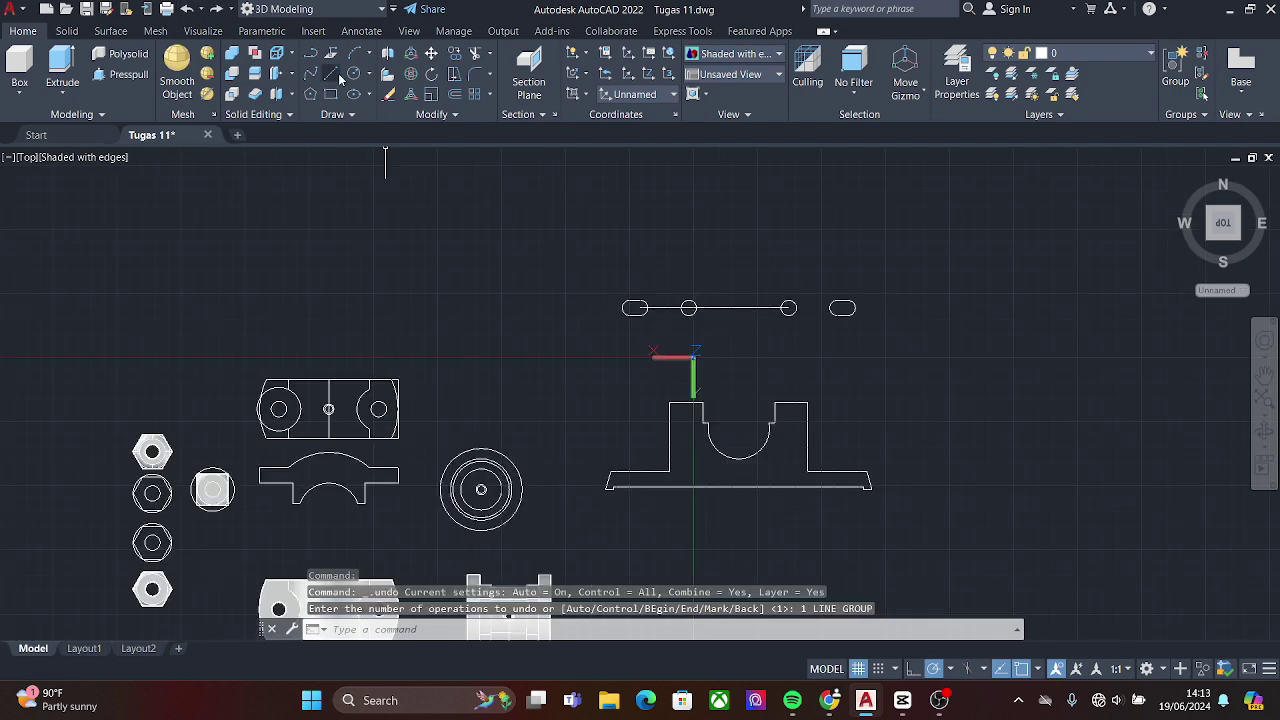
- Draw a new line along the bottom of the housing profile
click(311, 53)
click(612, 495)
scroll(634, 500, up, 3)
key(u)
key(Return)
click(529, 443)
scroll(900, 445, down, 1)
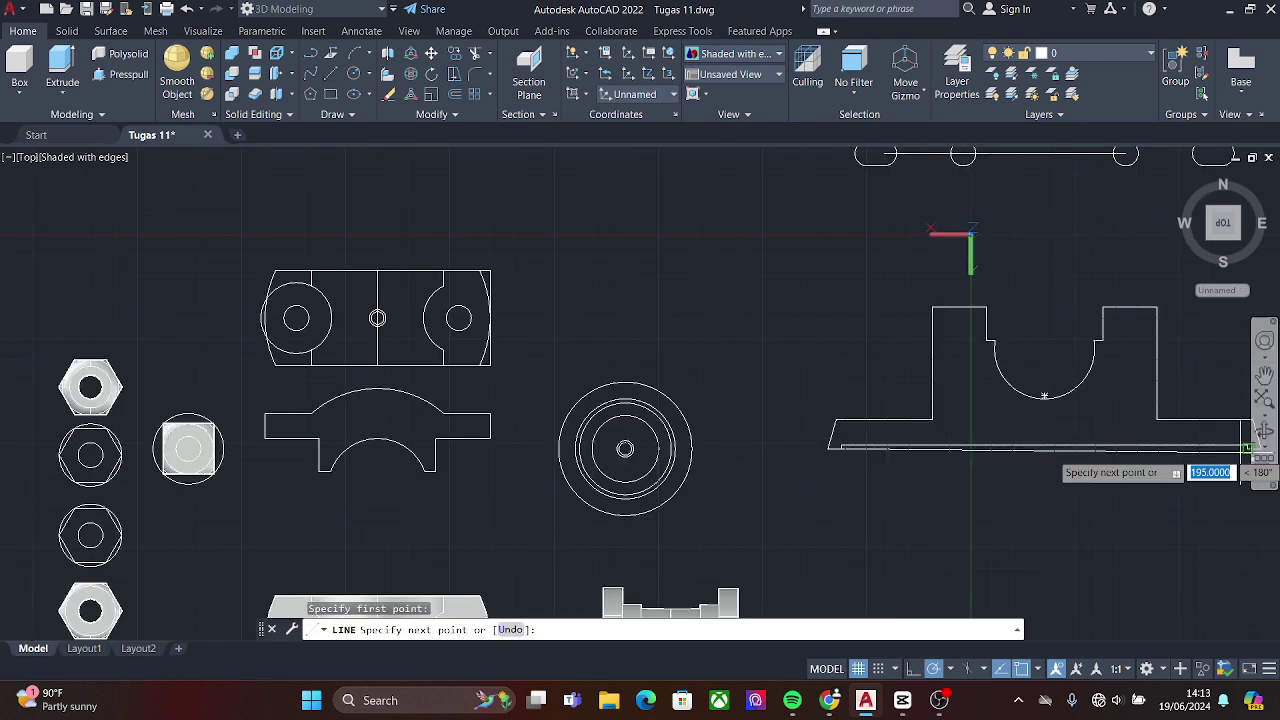
right_click(1247, 447)
click(1165, 277)
scroll(1000, 400, down, 2)
scroll(700, 420, down, 1)
scroll(640, 420, up, 1)
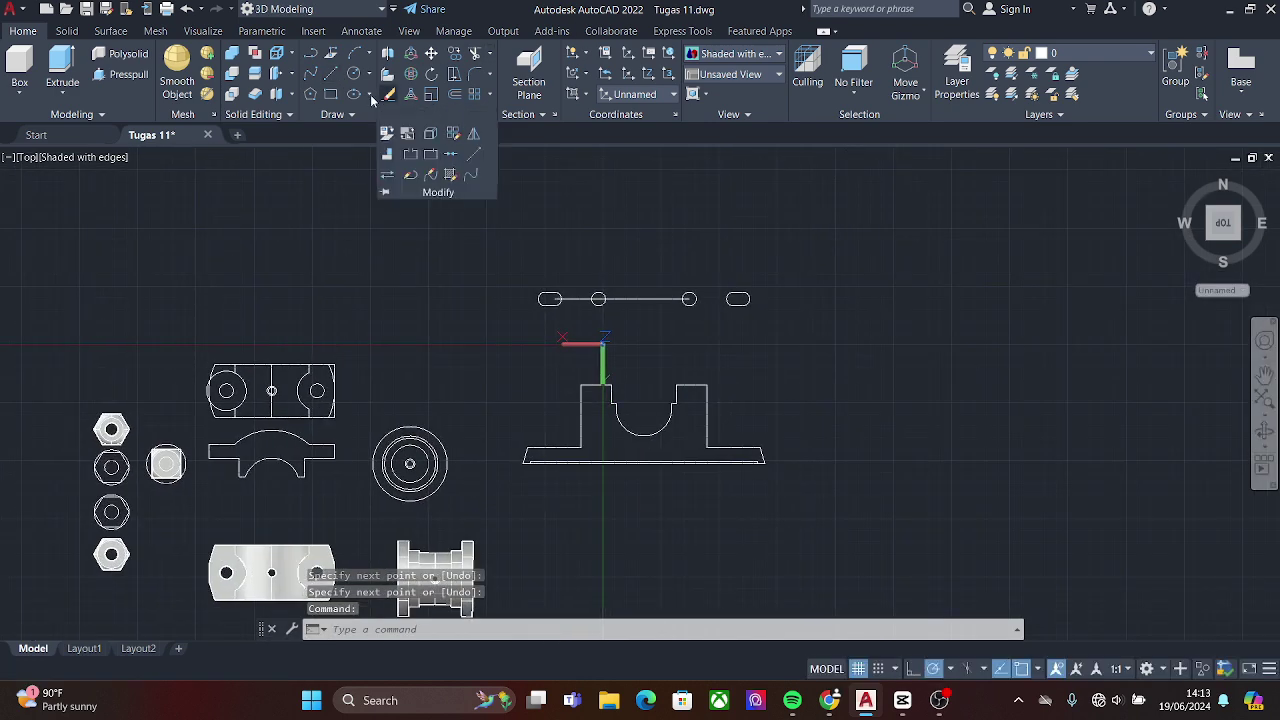
- Copy the housing outline twice to the right, one copy below the other
text(co)
key(Return)
click(524, 462)
key(Return)
click(643, 432)
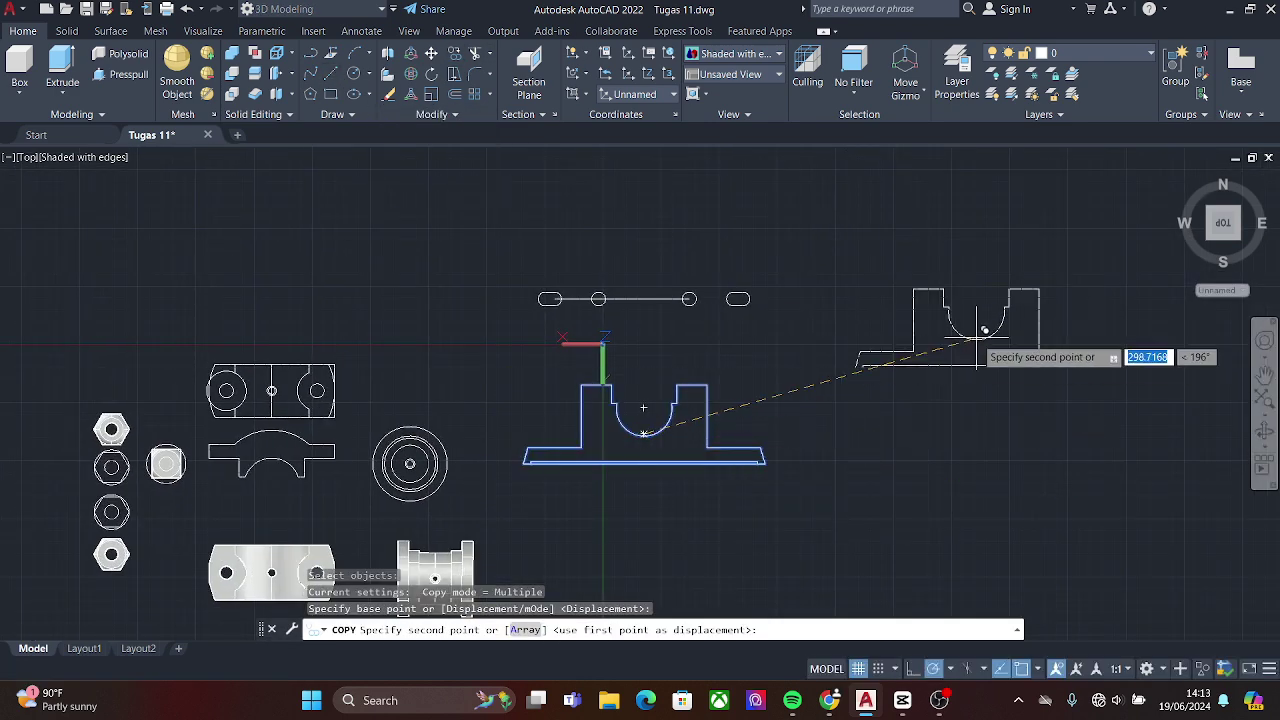
click(972, 322)
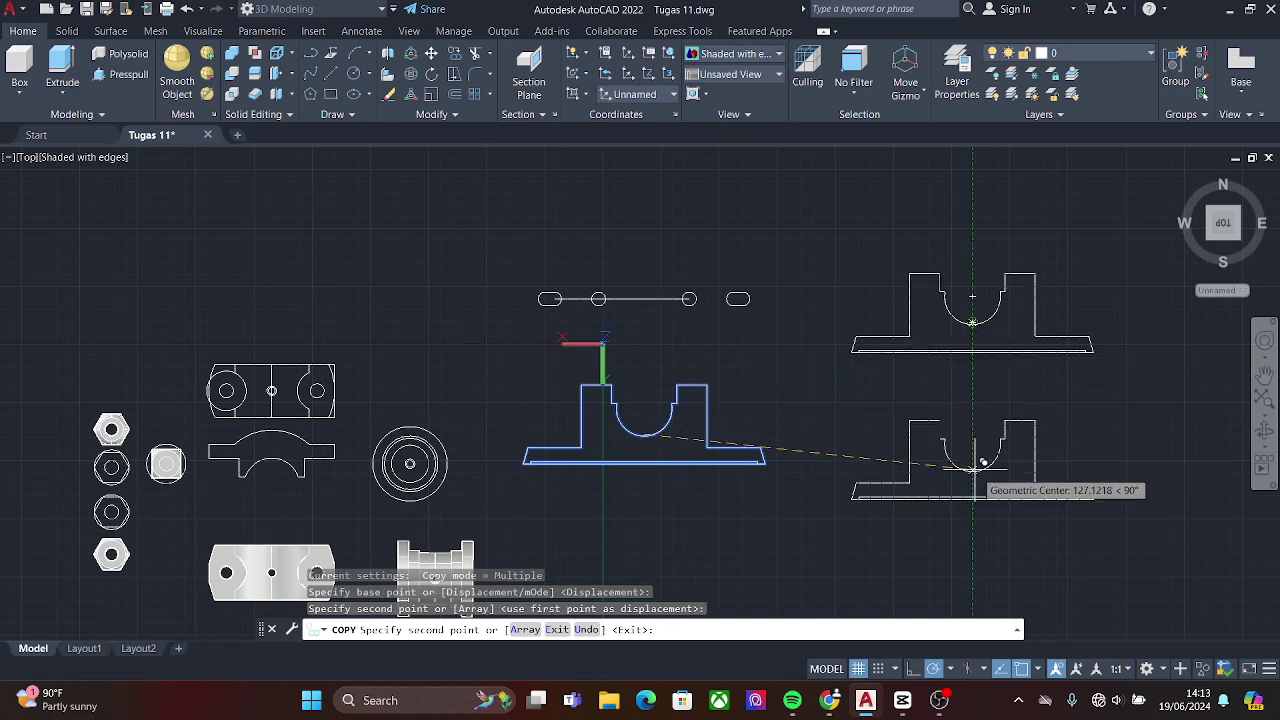
click(972, 468)
key(Escape)
- Erase the extra line and orbit the view into 3D
scroll(814, 480, up, 4)
text(e)
key(Return)
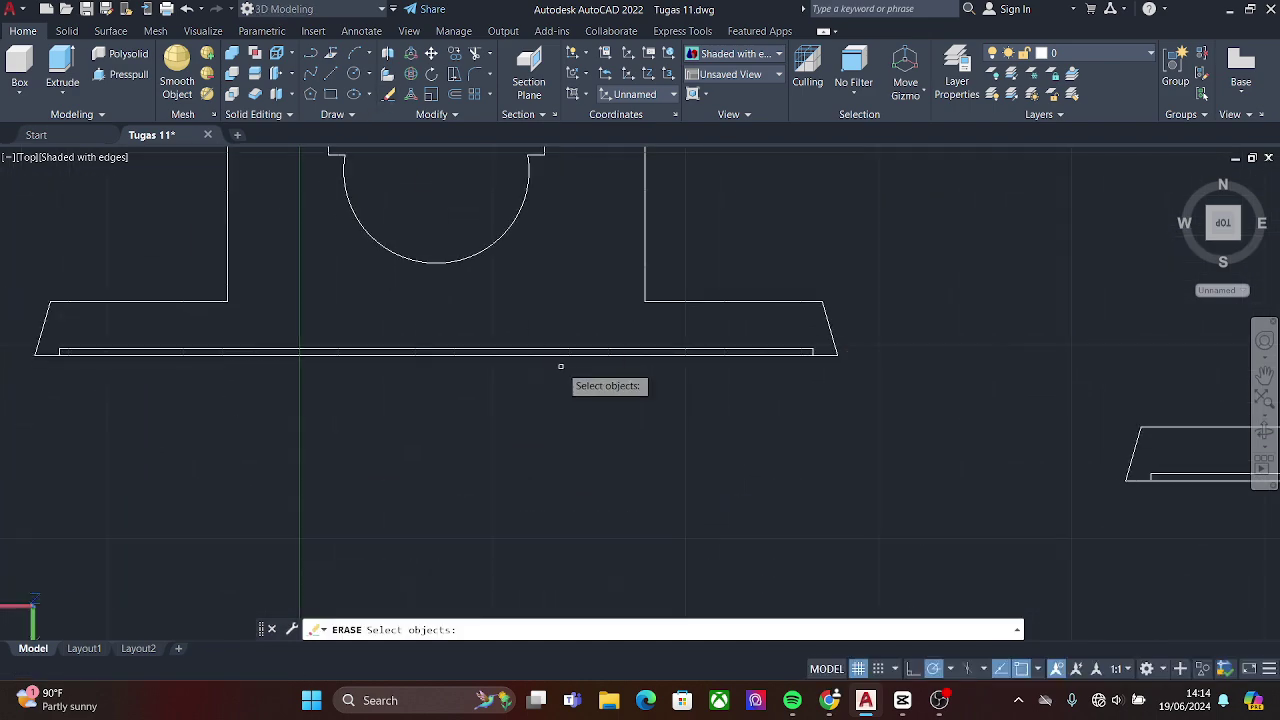
click(560, 352)
key(Return)
scroll(560, 366, down, 5)
shift+middle_drag(560, 366, 640, 300)
- Press-pull the housing outline 23 units high into a solid
click(121, 74)
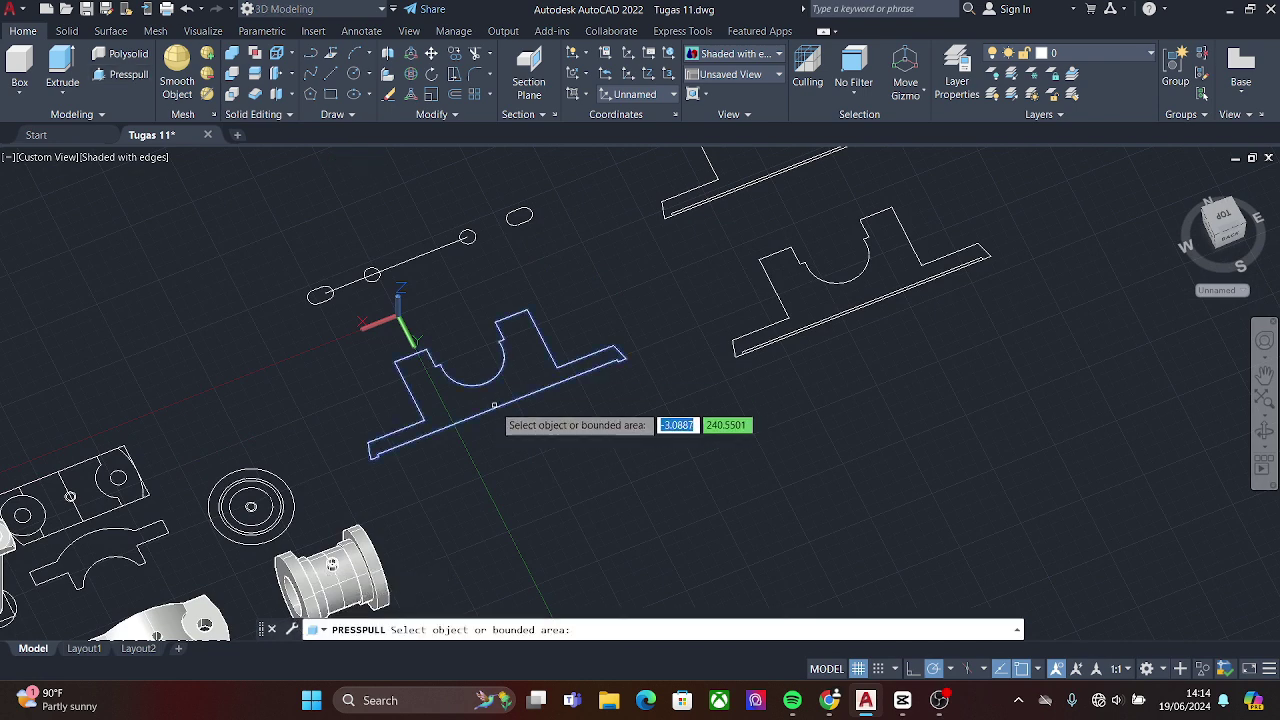
click(494, 405)
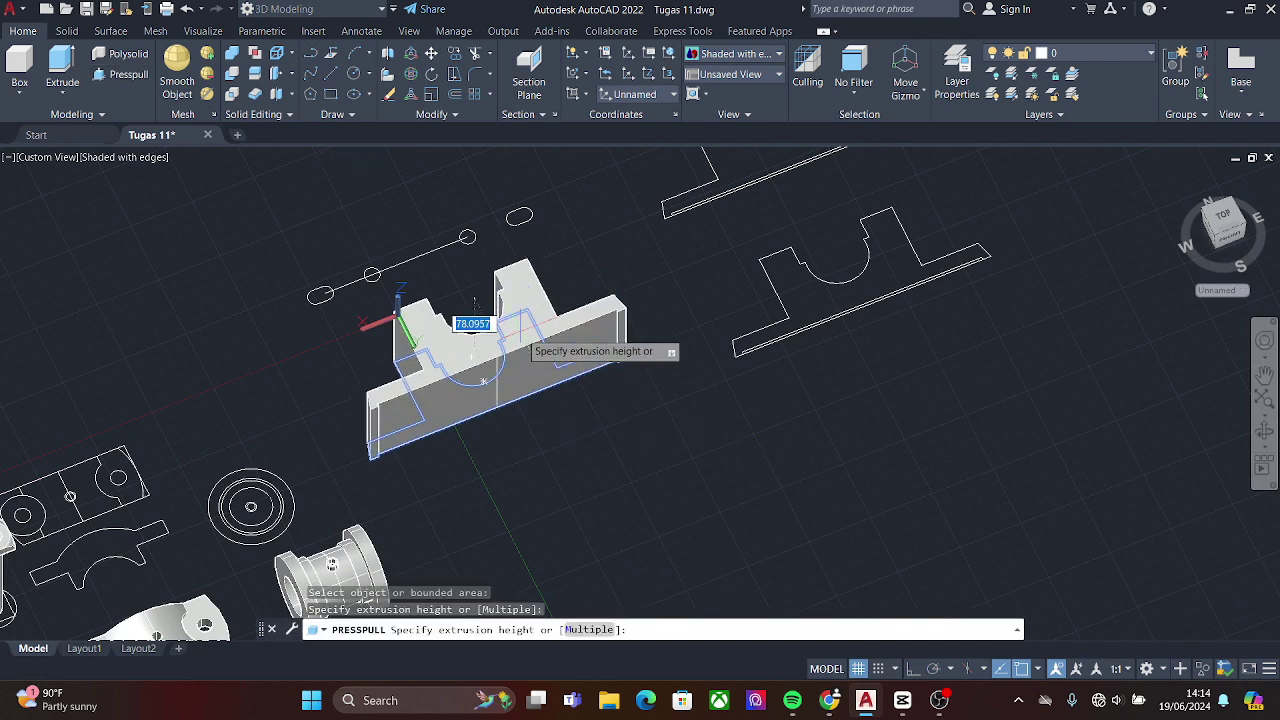
text(23)
key(Return)
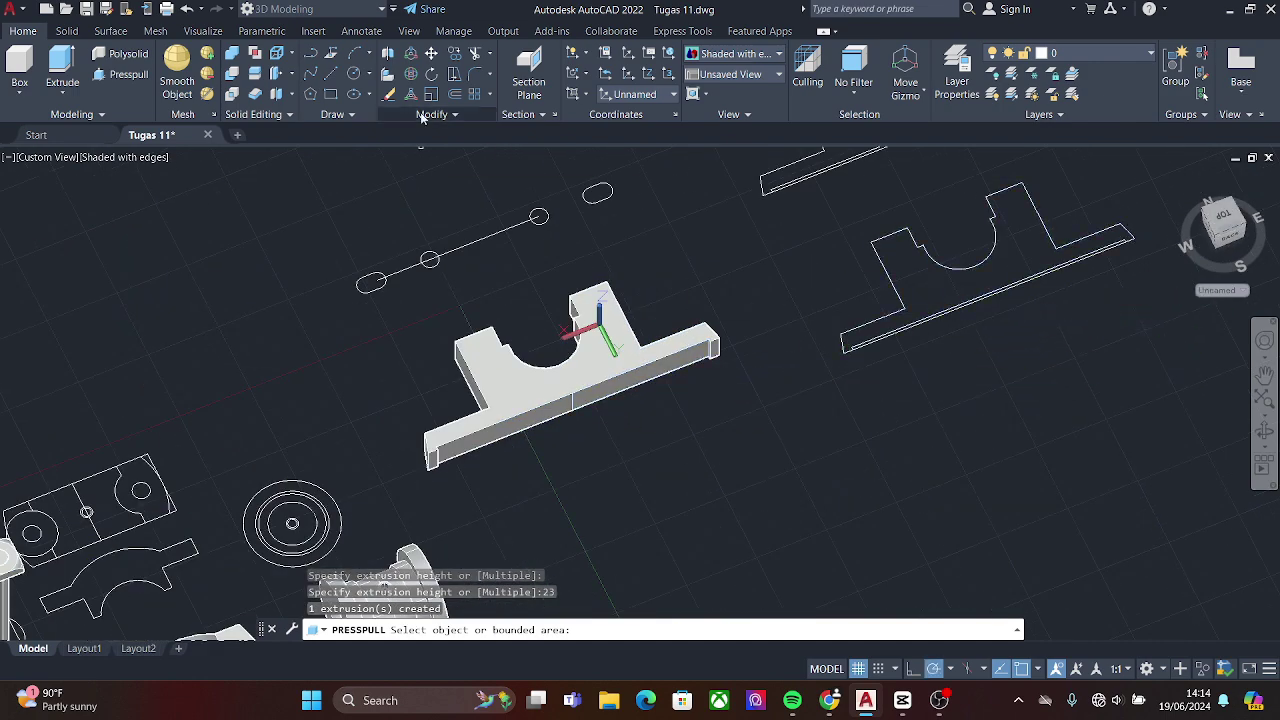
- Trim the lower profile's inner bottom line and the leftover piece at its right end
click(455, 53)
scroll(885, 362, up, 4)
scroll(614, 420, down, 4)
key(ctrl+z)
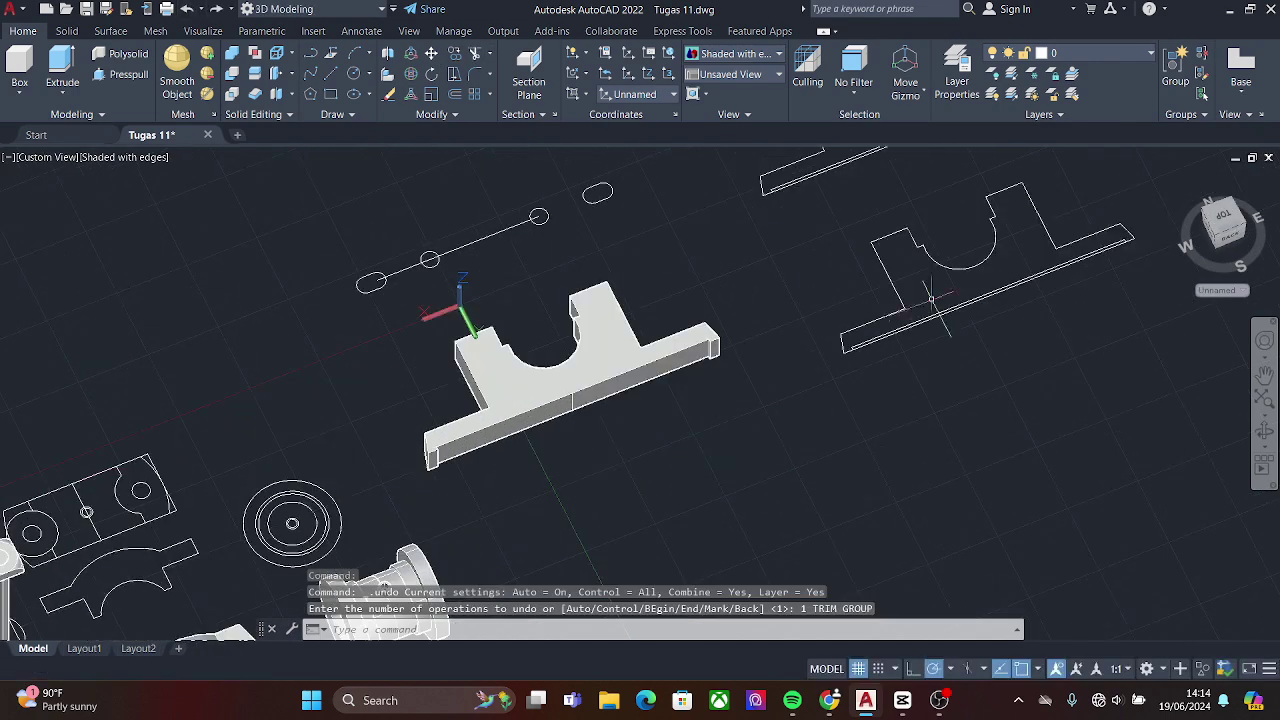
key(Return)
click(738, 440)
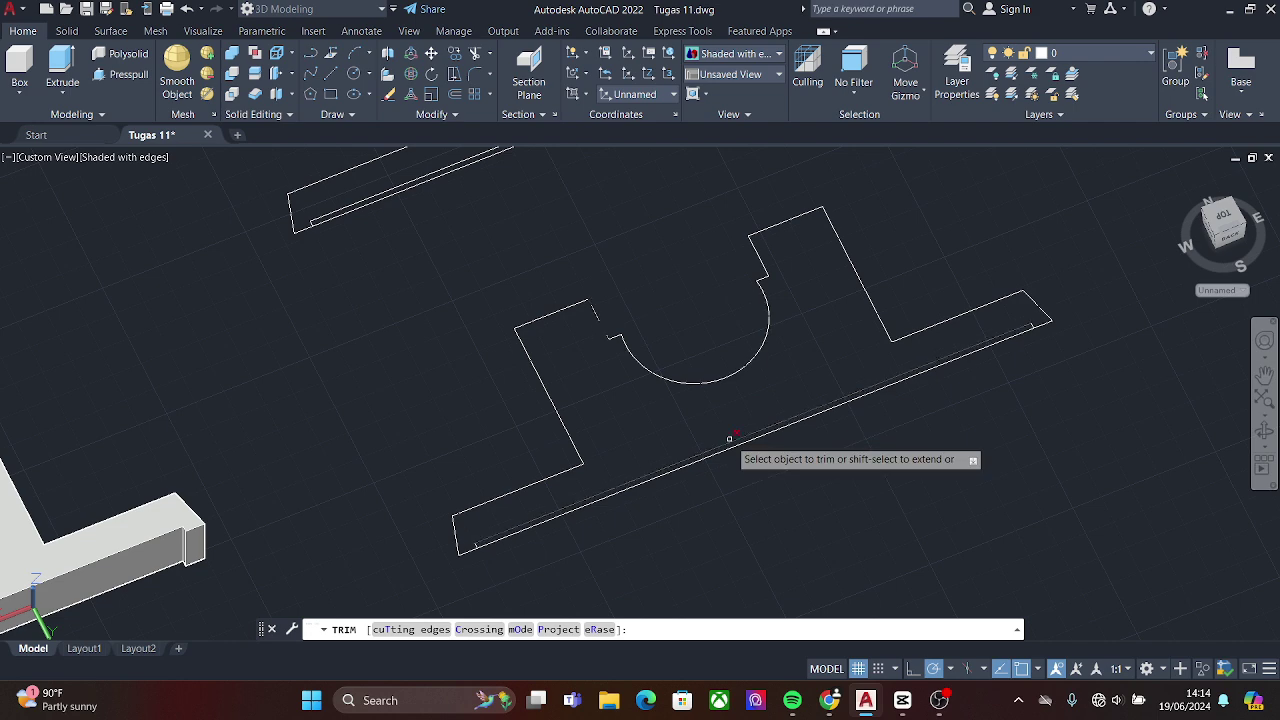
click(1031, 324)
scroll(672, 494, down, 3)
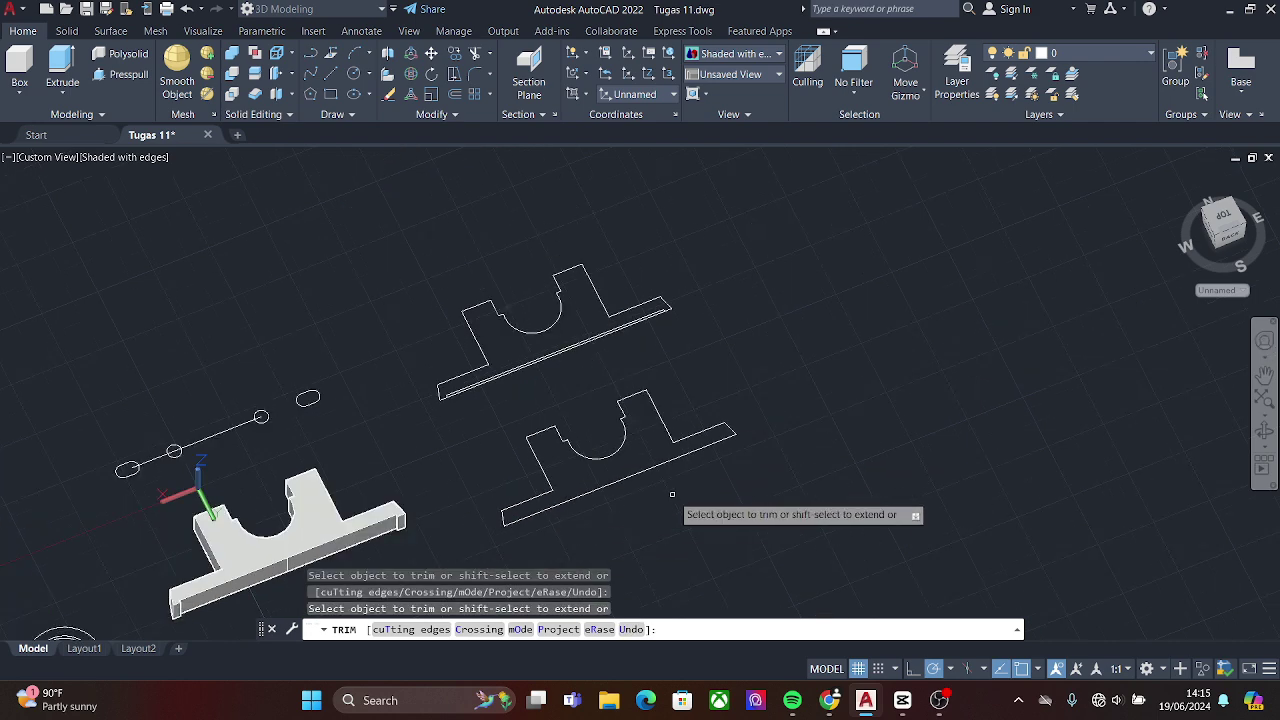
key(Escape)
- Move the lower profile against the solid and orbit to view it in 3D
scroll(700, 480, up, 1)
click(431, 53)
drag(691, 337, 640, 395)
key(Return)
click(537, 510)
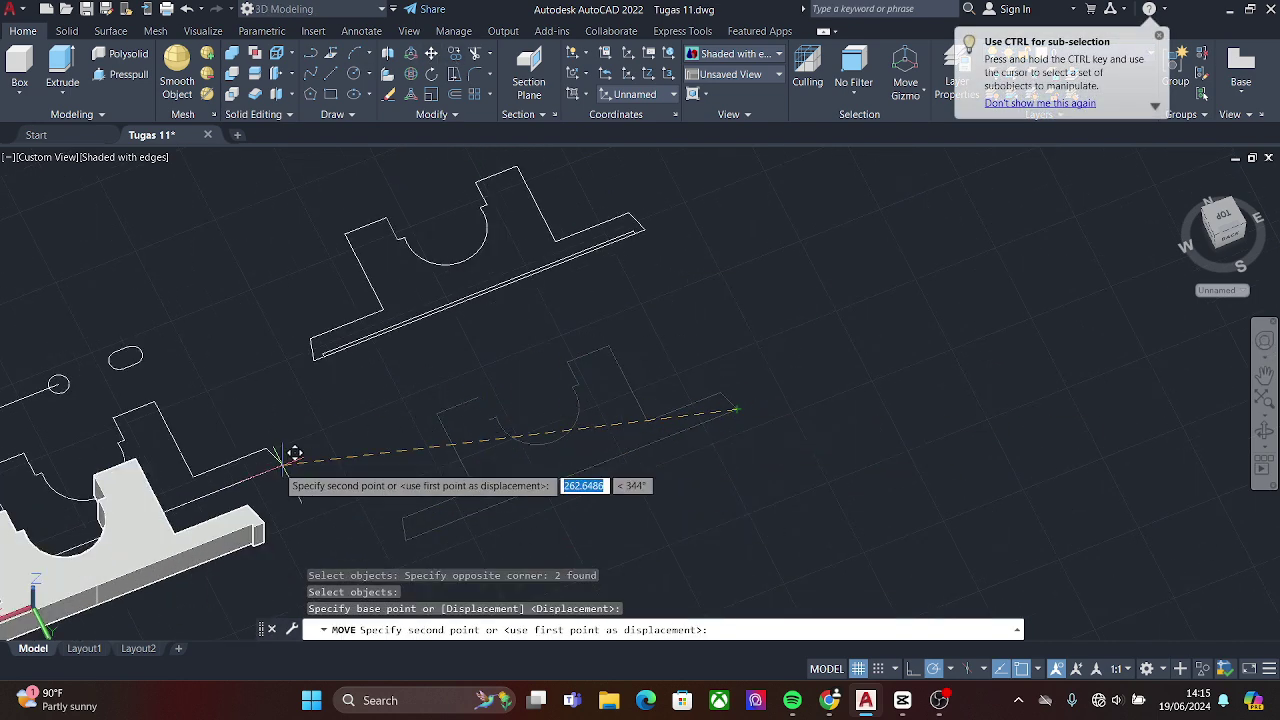
click(262, 525)
shift+middle_drag(300, 540, 127, 87)
- Try press-pulling the moved profile, then undo the extrusion and the move
click(126, 76)
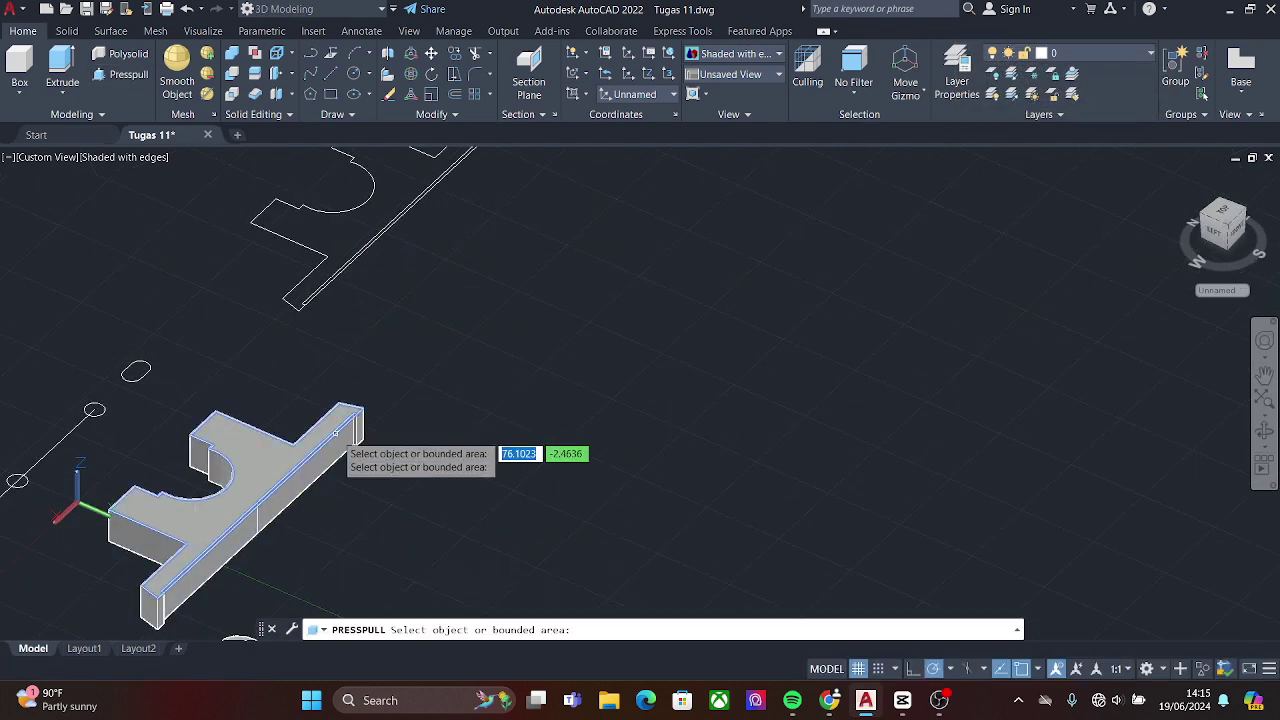
scroll(352, 400, up, 2)
shift+middle_drag(343, 408, 313, 548)
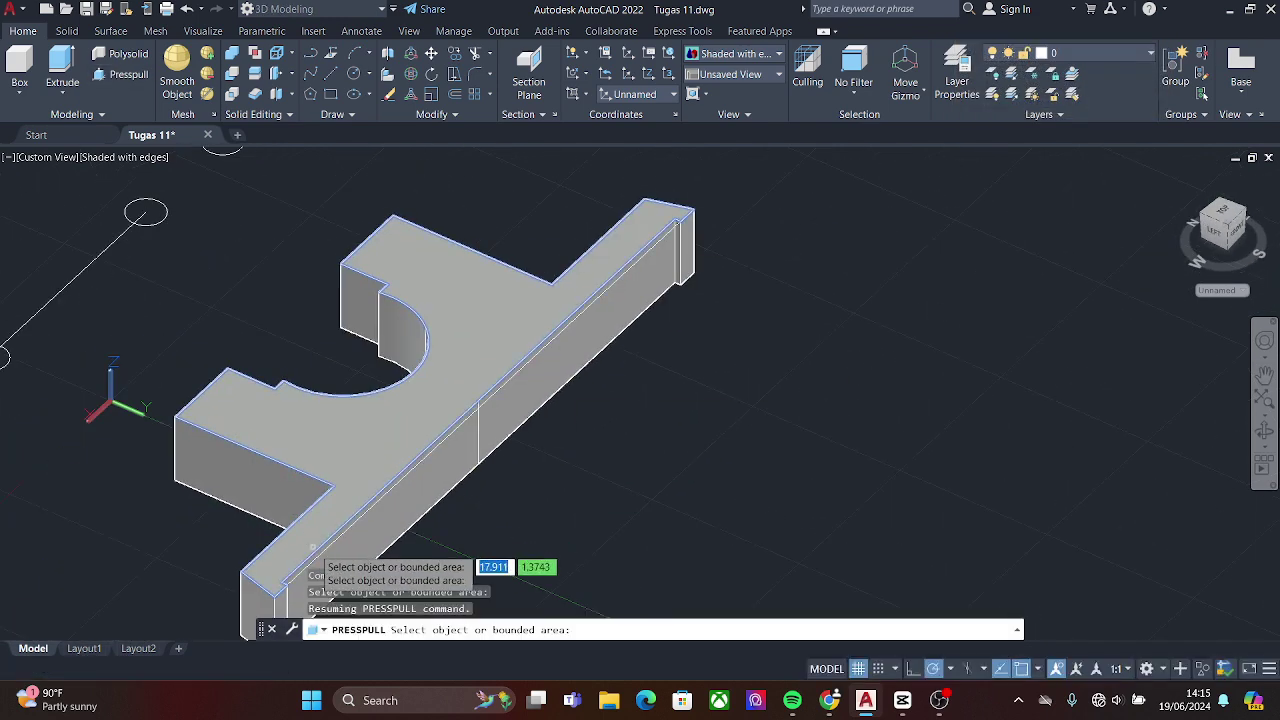
click(365, 300)
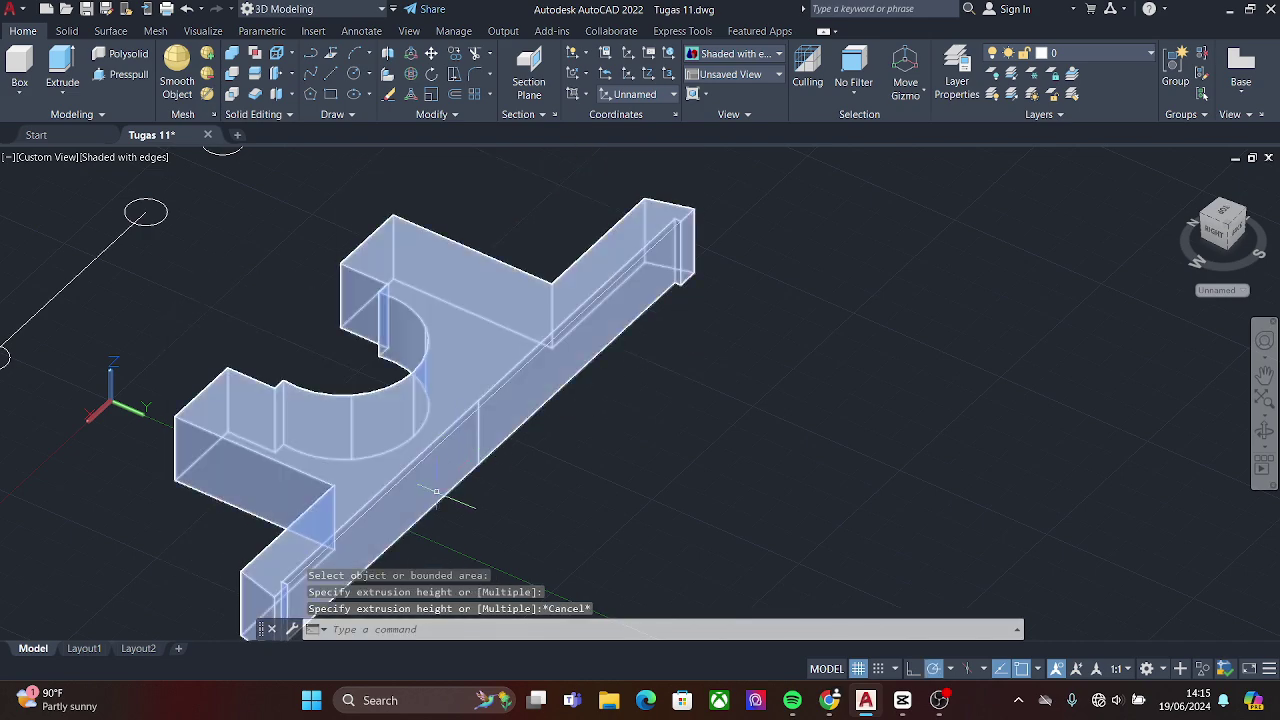
click(186, 8)
click(186, 8)
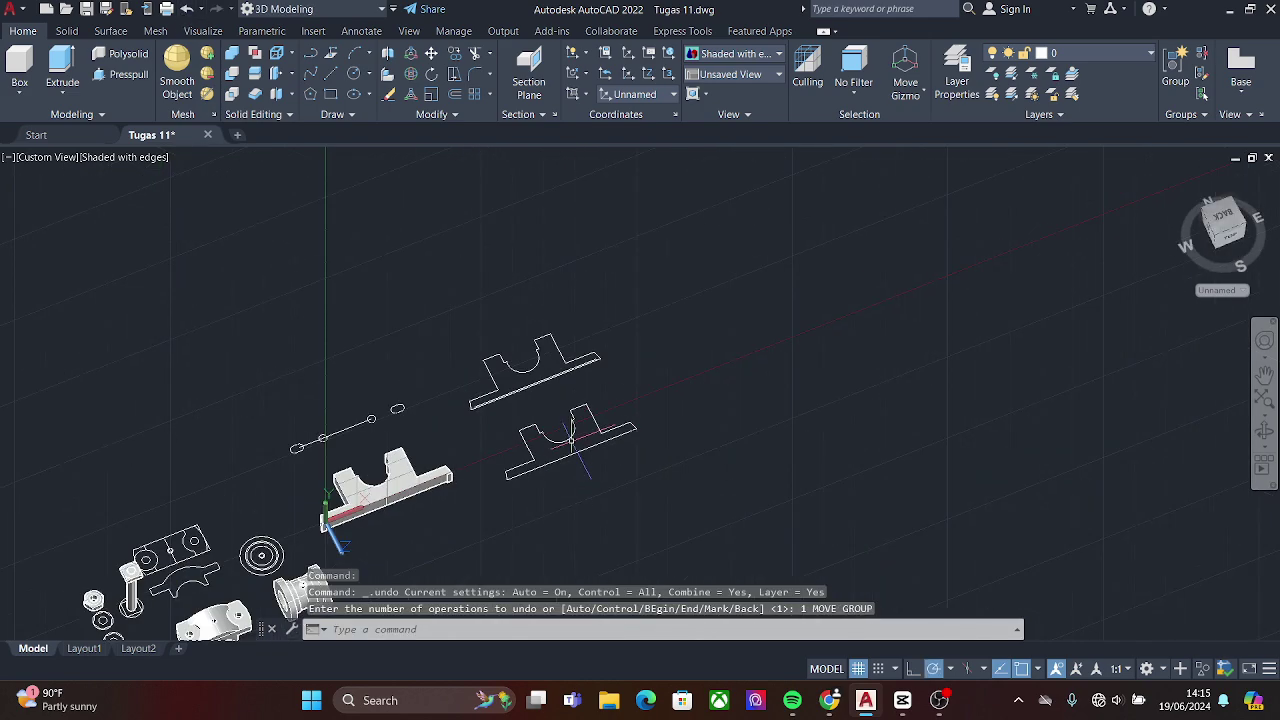
- Undo the recent edits, then press-pull the picked area by 2
click(218, 8)
click(186, 8)
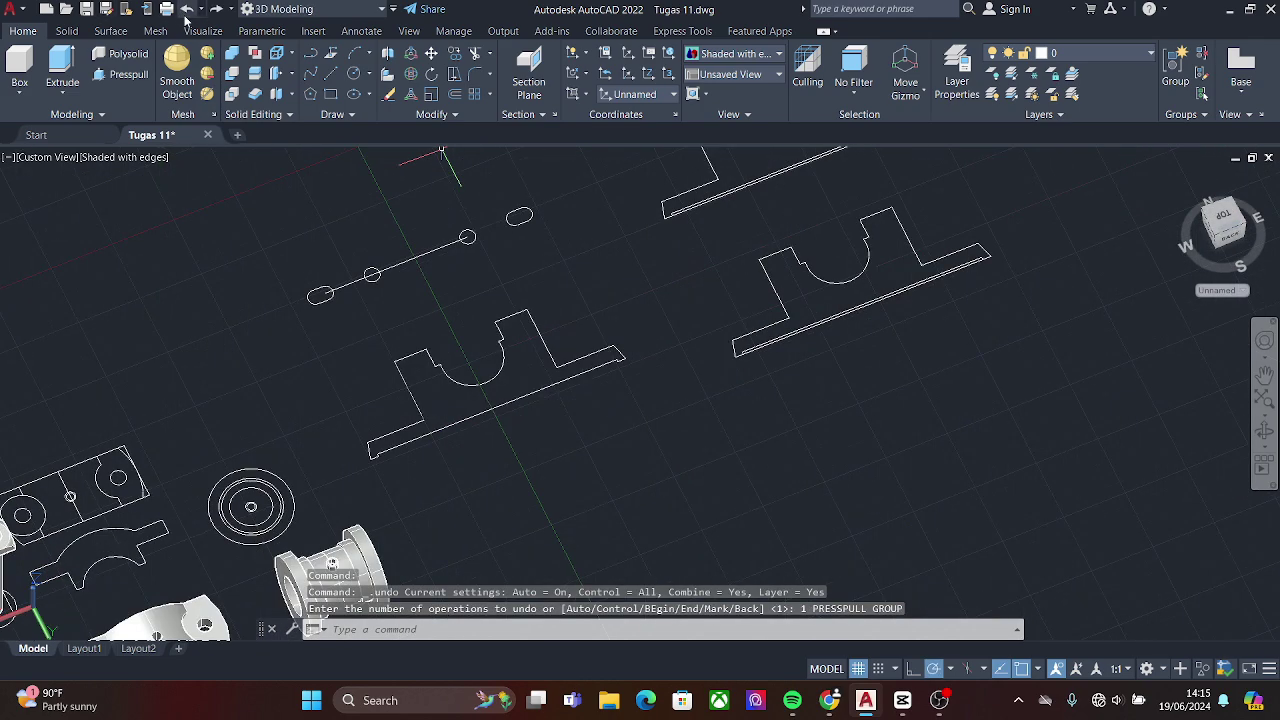
click(218, 8)
click(186, 8)
scroll(623, 465, up, 3)
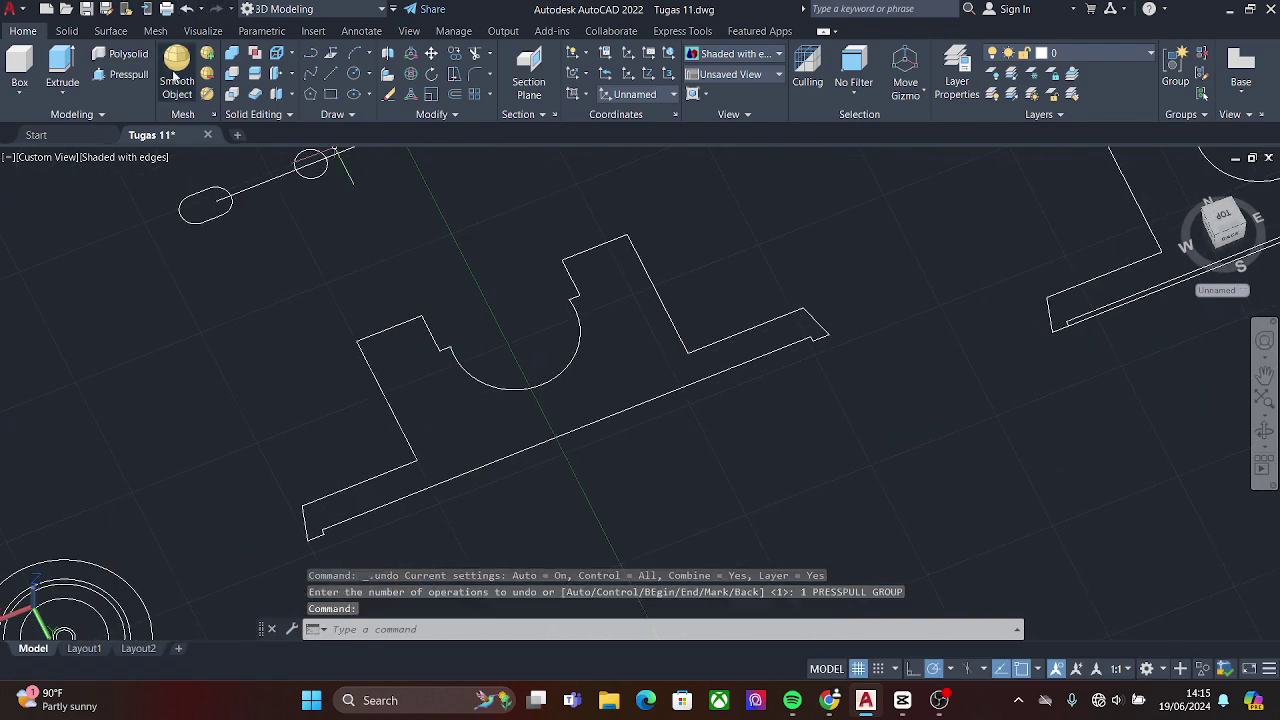
key(ctrl+shift+e)
click(478, 465)
text(2)
key(Return)
- Trim the lower-left corner piece and join the profile into one polyline
middle_drag(803, 471, 508, 460)
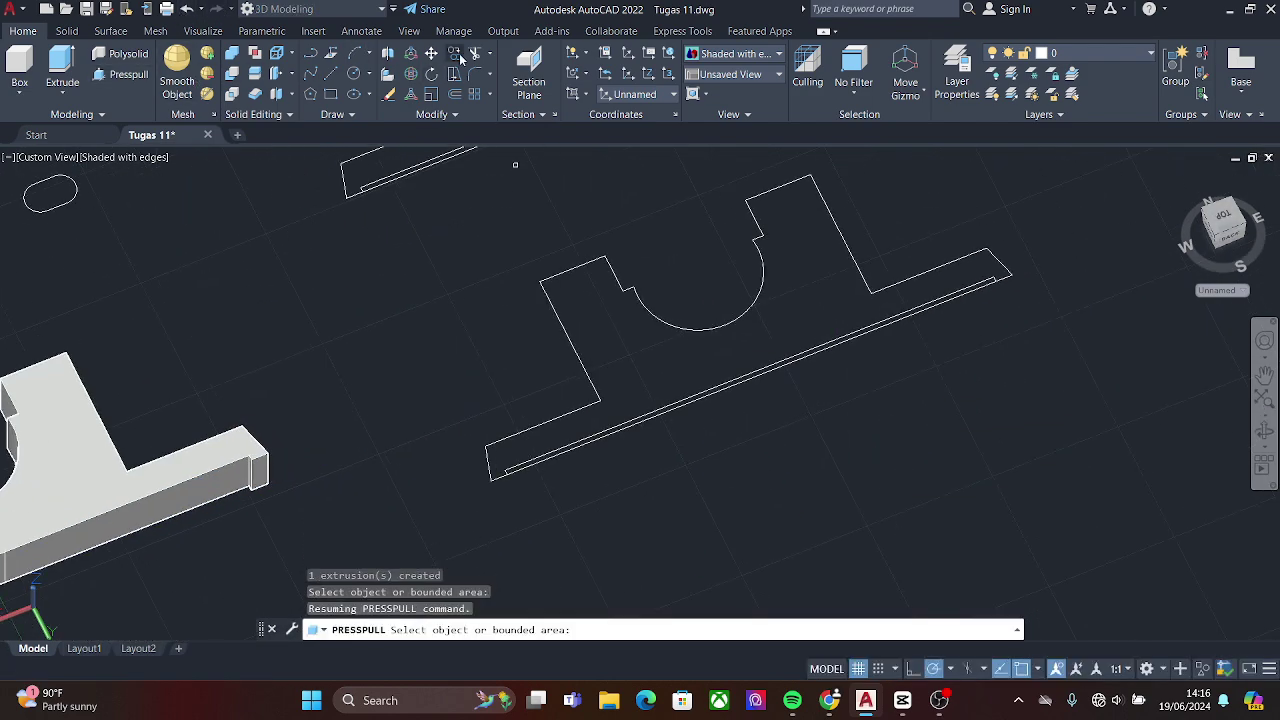
text(tr)
key(space)
click(506, 470)
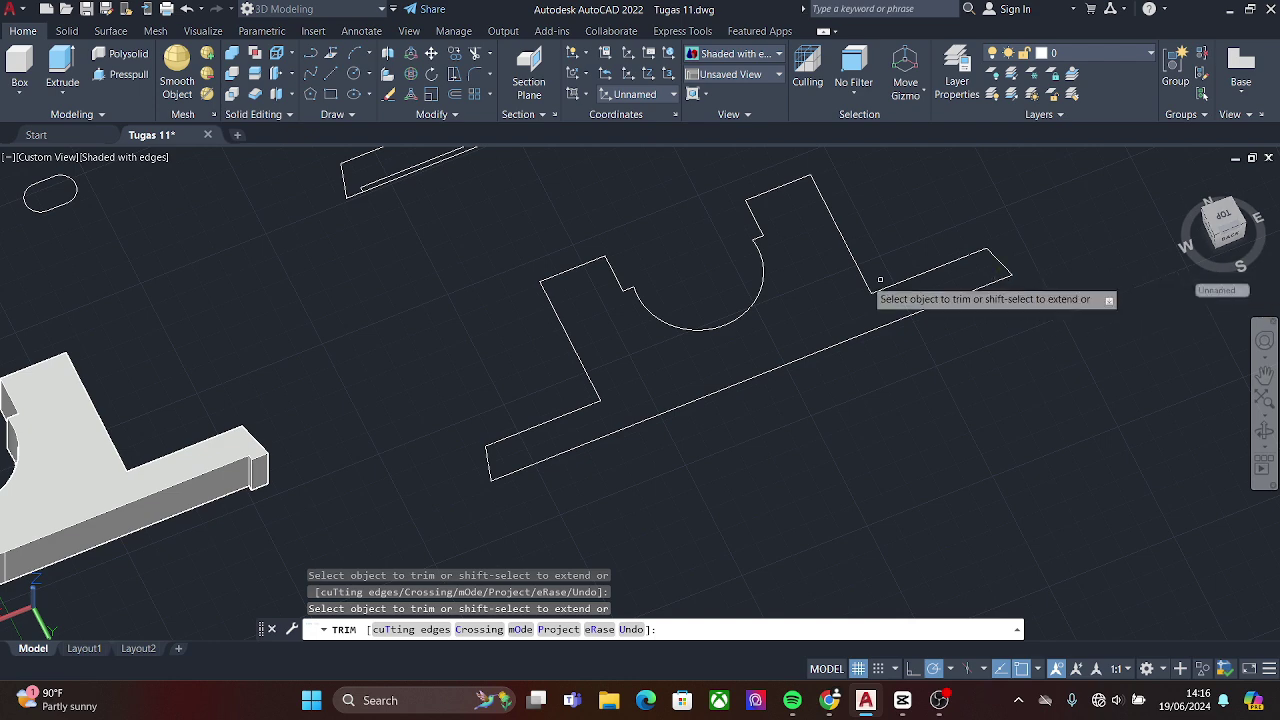
key(Escape)
click(908, 177)
click(597, 456)
key(Return)
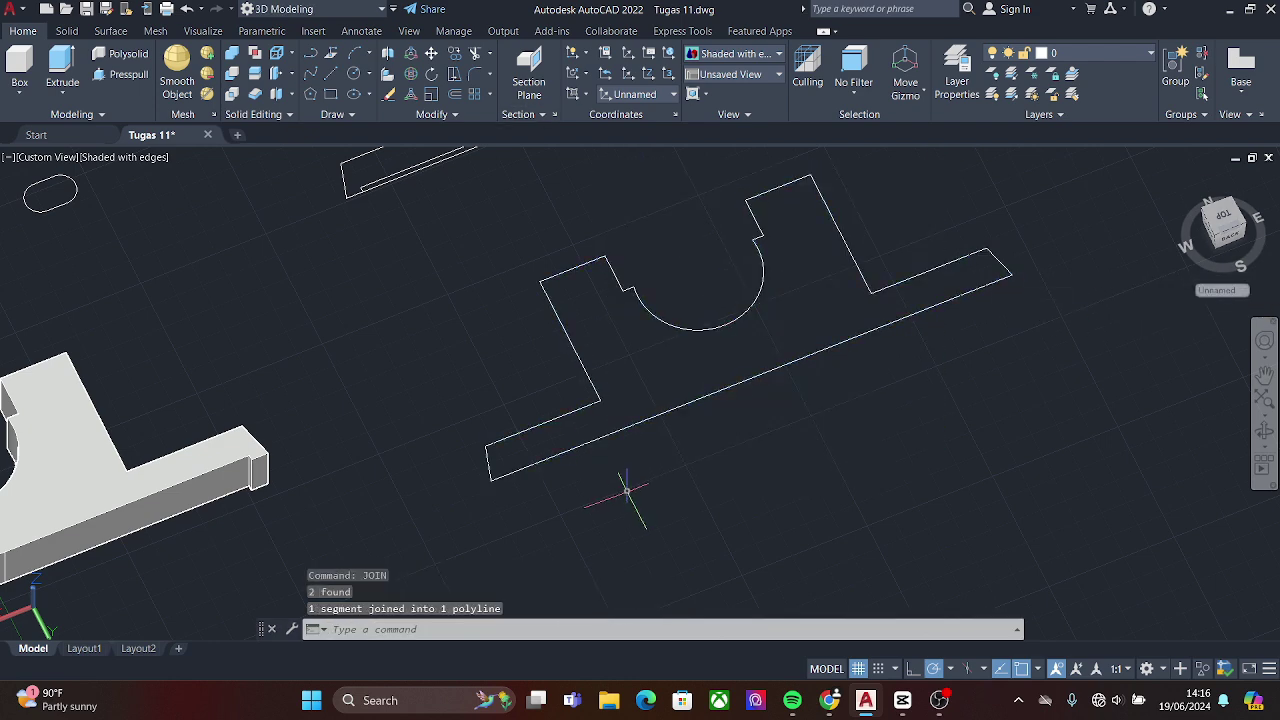
- Move the profile onto the corner of the base solid
text(m)
key(Return)
click(490, 477)
middle_drag(340, 425, 743, 329)
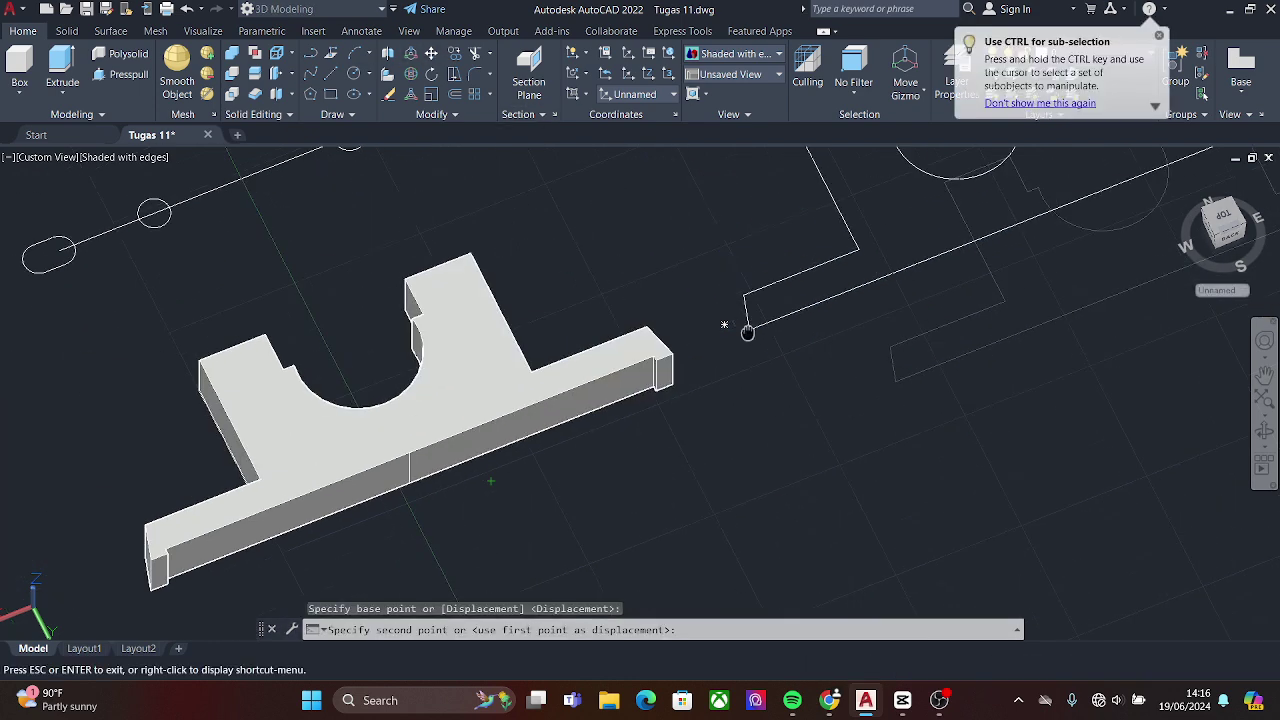
click(165, 553)
- Press-pull the area inside the profile up 9 units
scroll(265, 556, up, 3)
key(ctrl+shift+e)
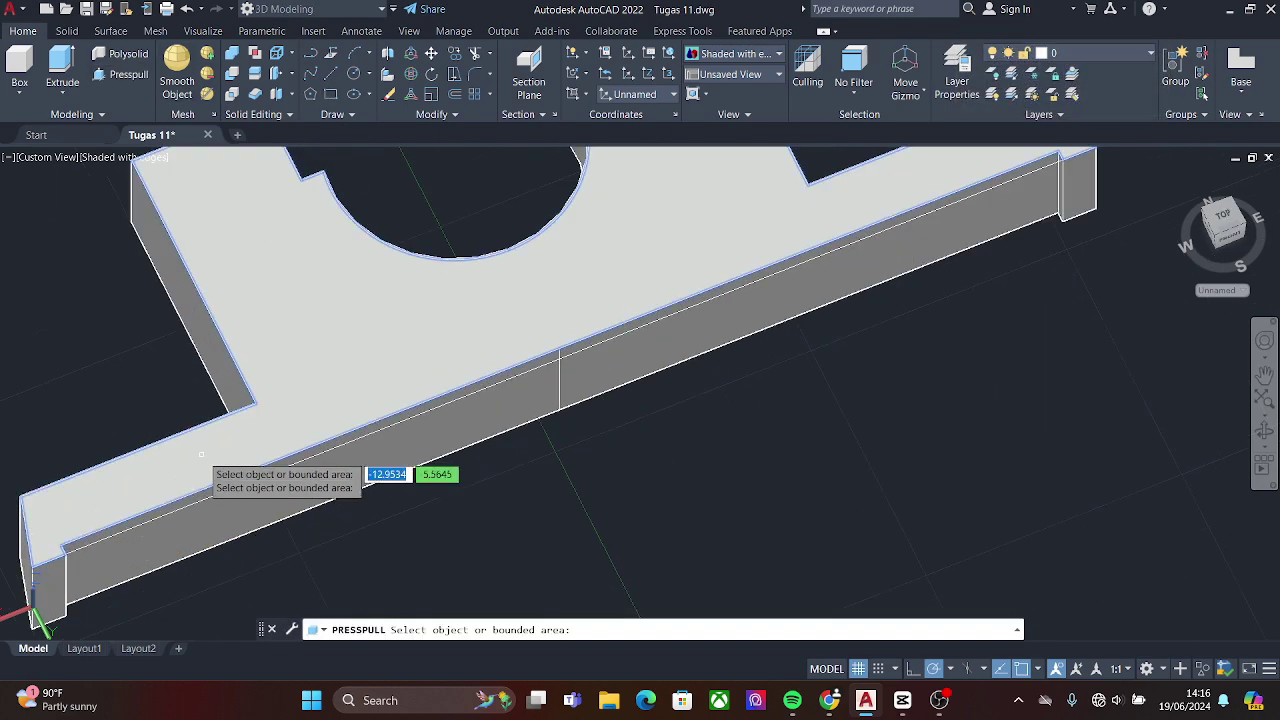
click(80, 498)
click(170, 478)
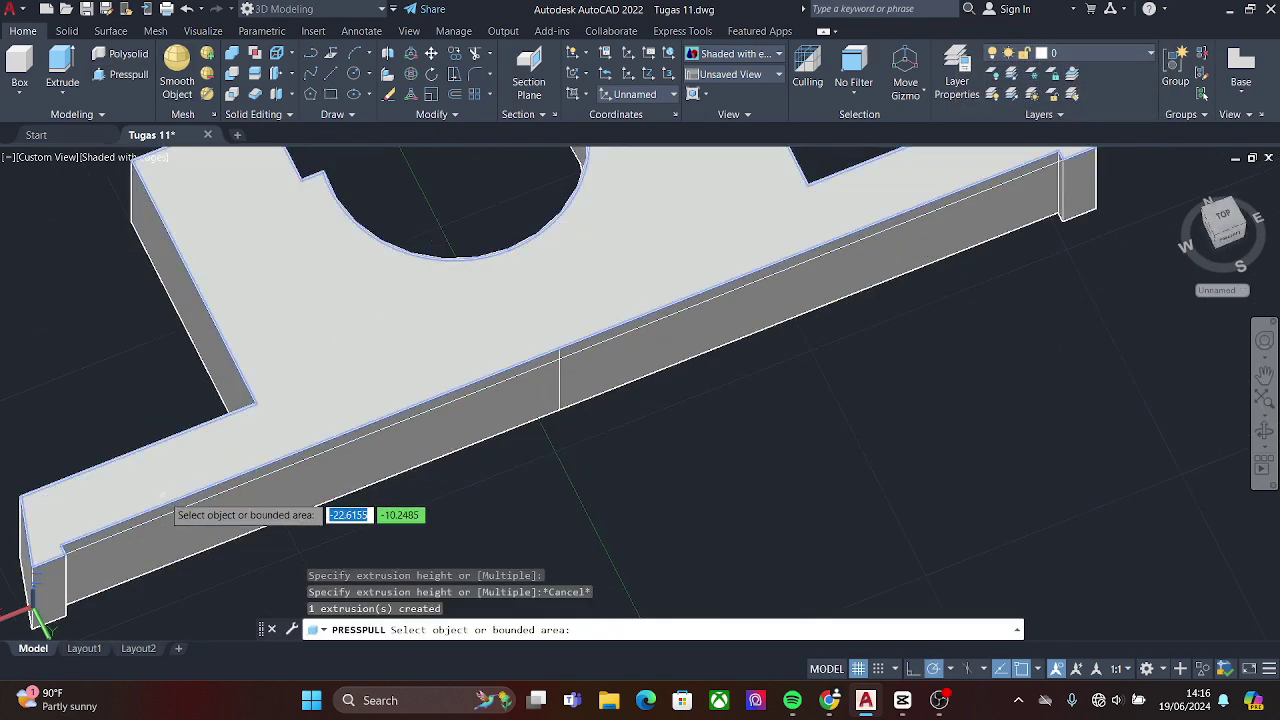
scroll(170, 478, down, 4)
key(Escape)
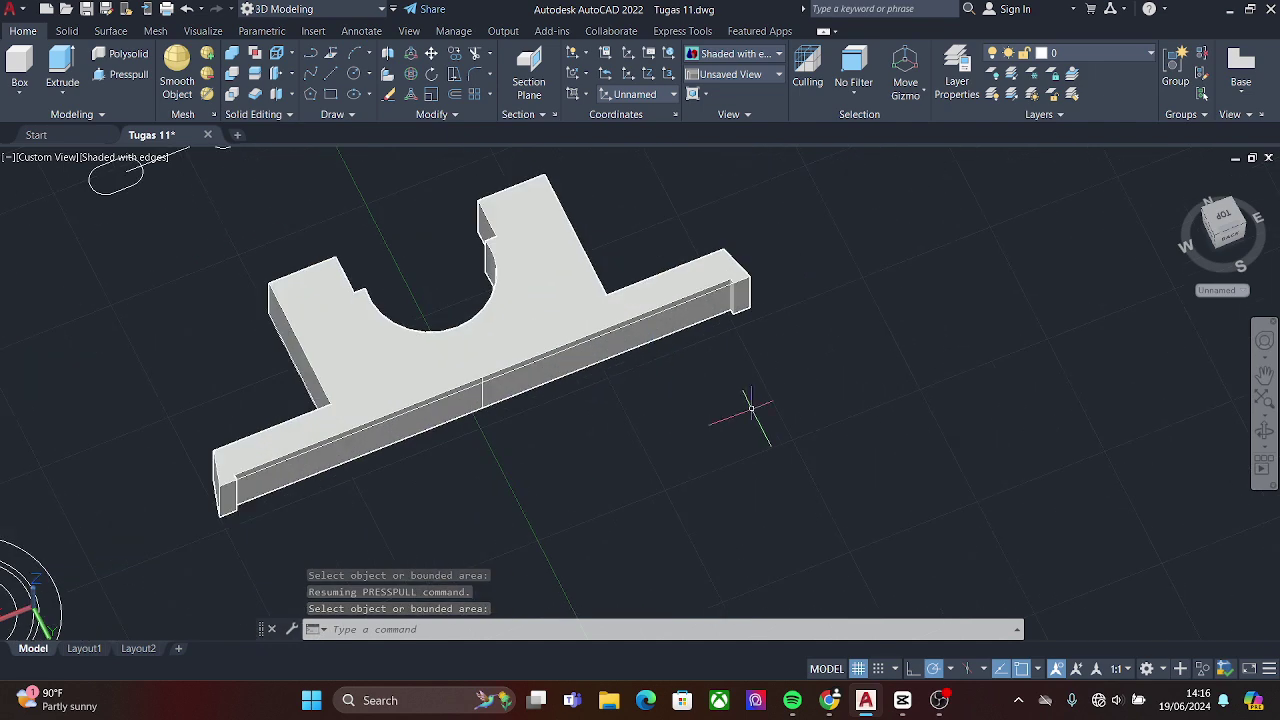
scroll(622, 325, up, 2)
click(147, 78)
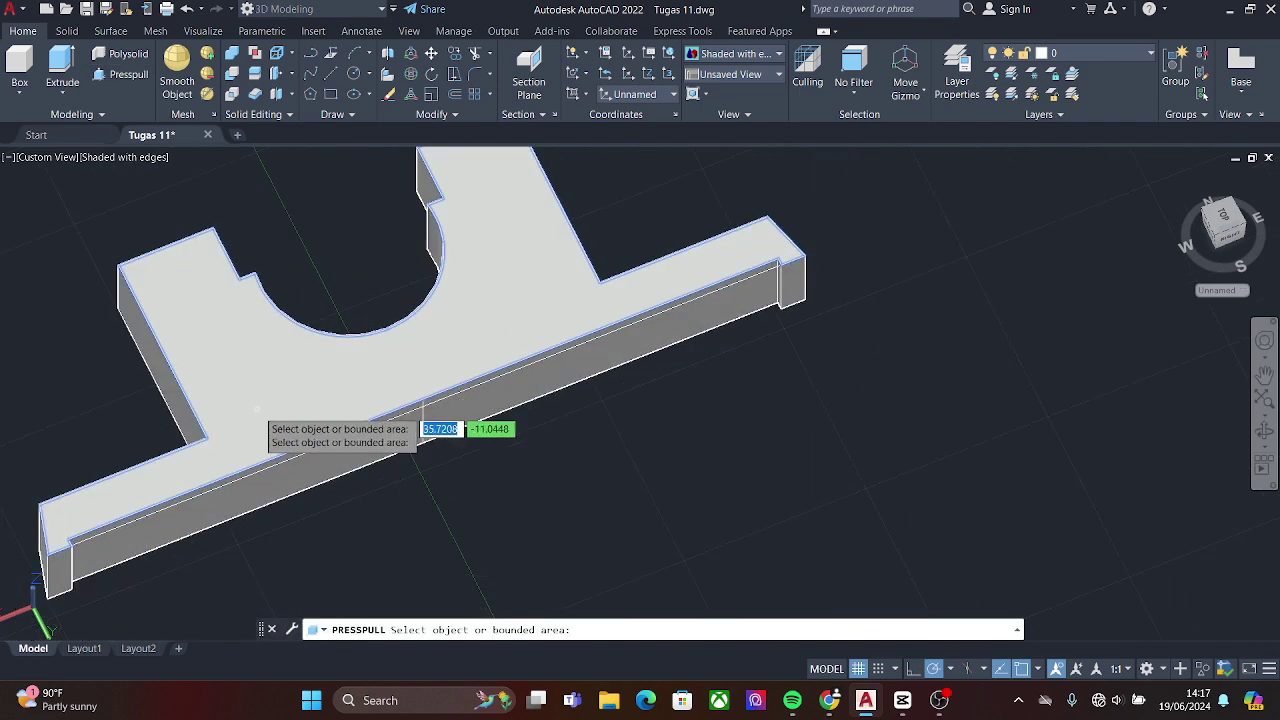
click(425, 470)
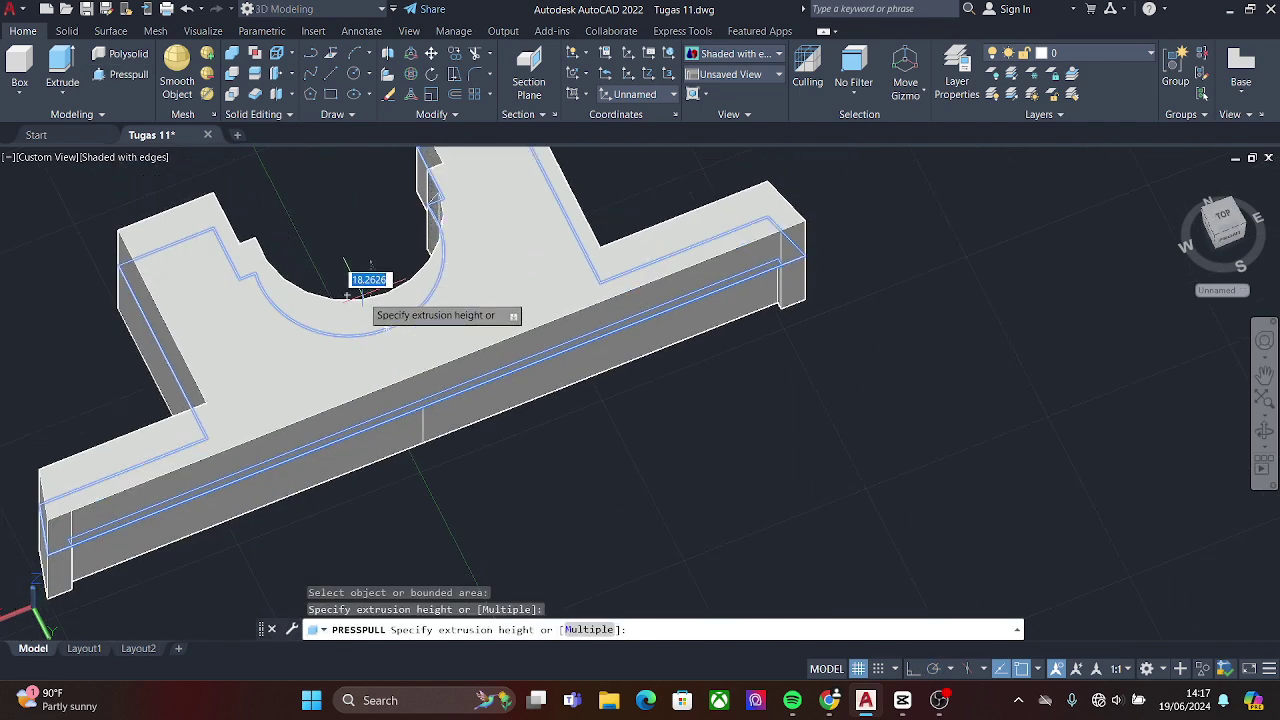
text(9)
key(Return)
scroll(600, 330, down, 5)
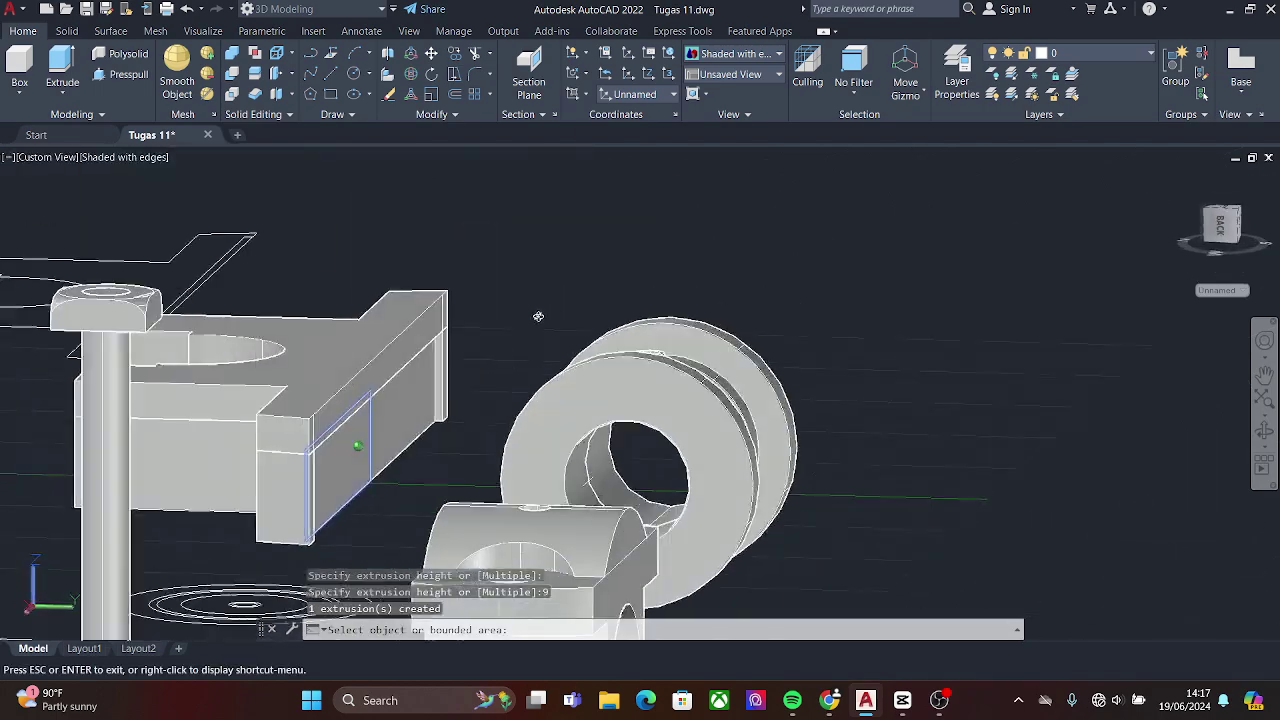
scroll(600, 330, up, 4)
scroll(733, 351, down, 2)
shift+middle_drag(733, 351, 583, 229)
- Rotate the housing solid about the X axis so it stands upright
click(150, 300)
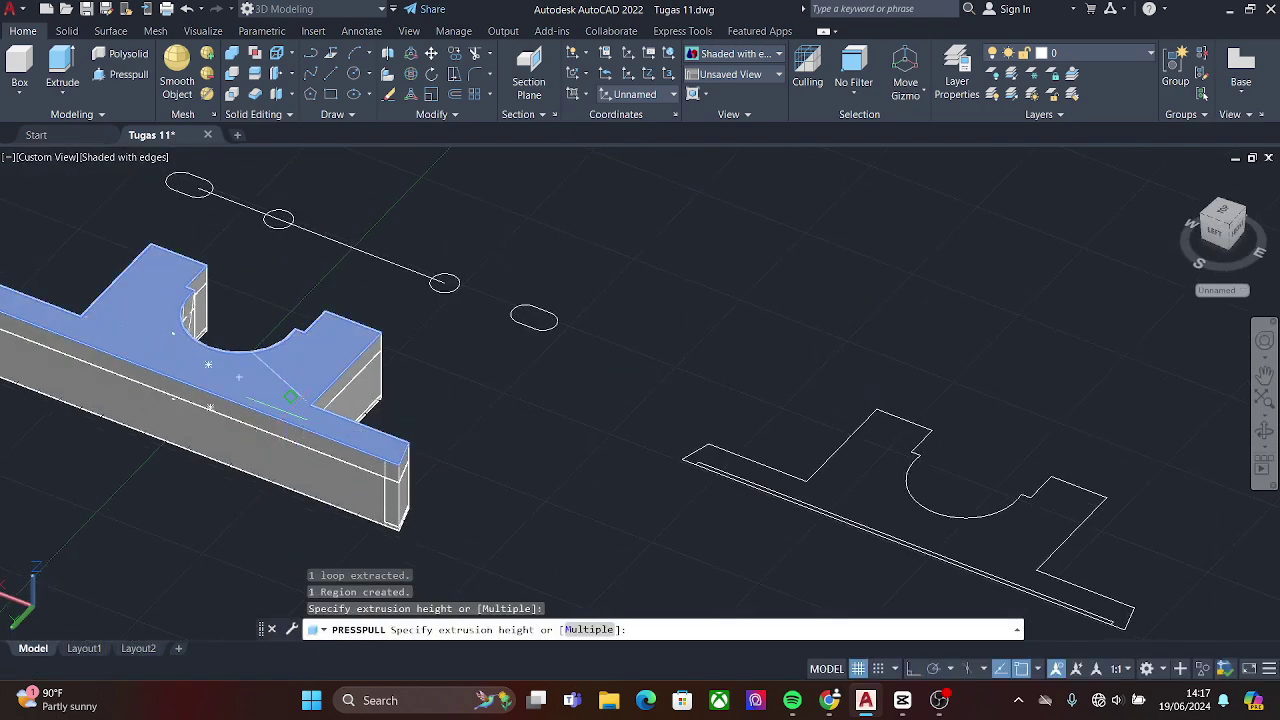
key(Escape)
click(222, 365)
click(222, 365)
click(235, 322)
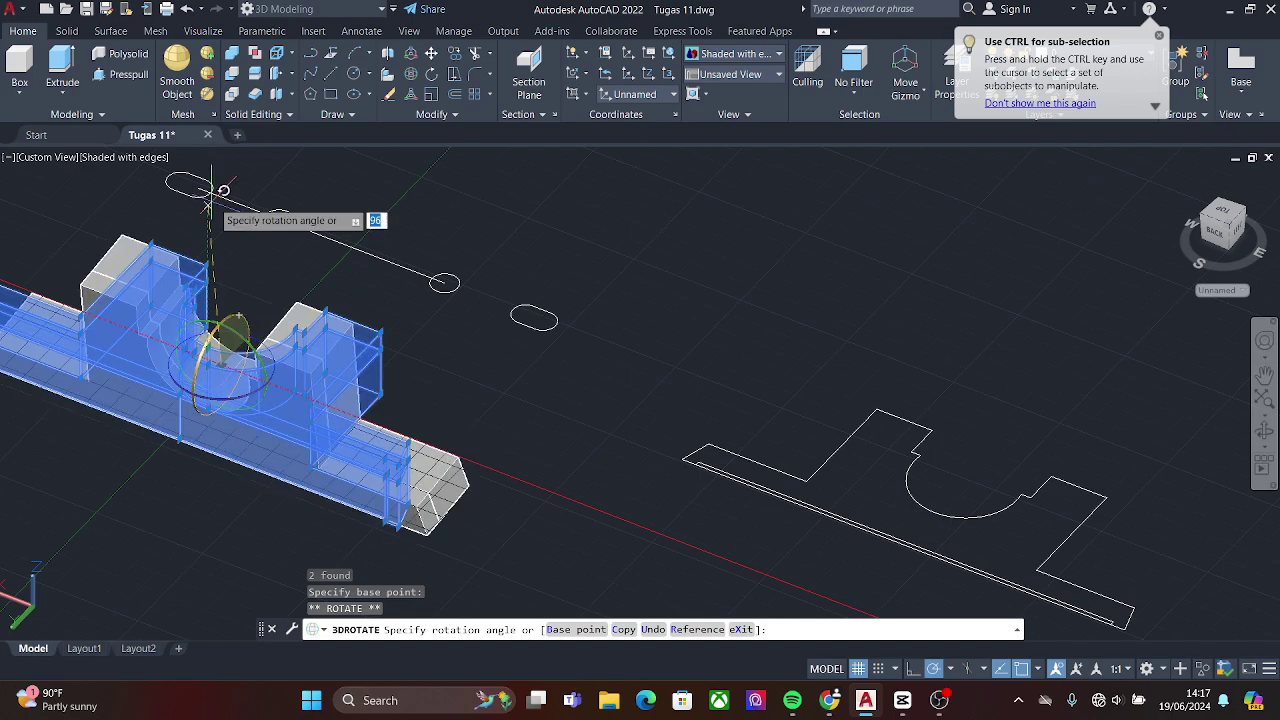
click(200, 290)
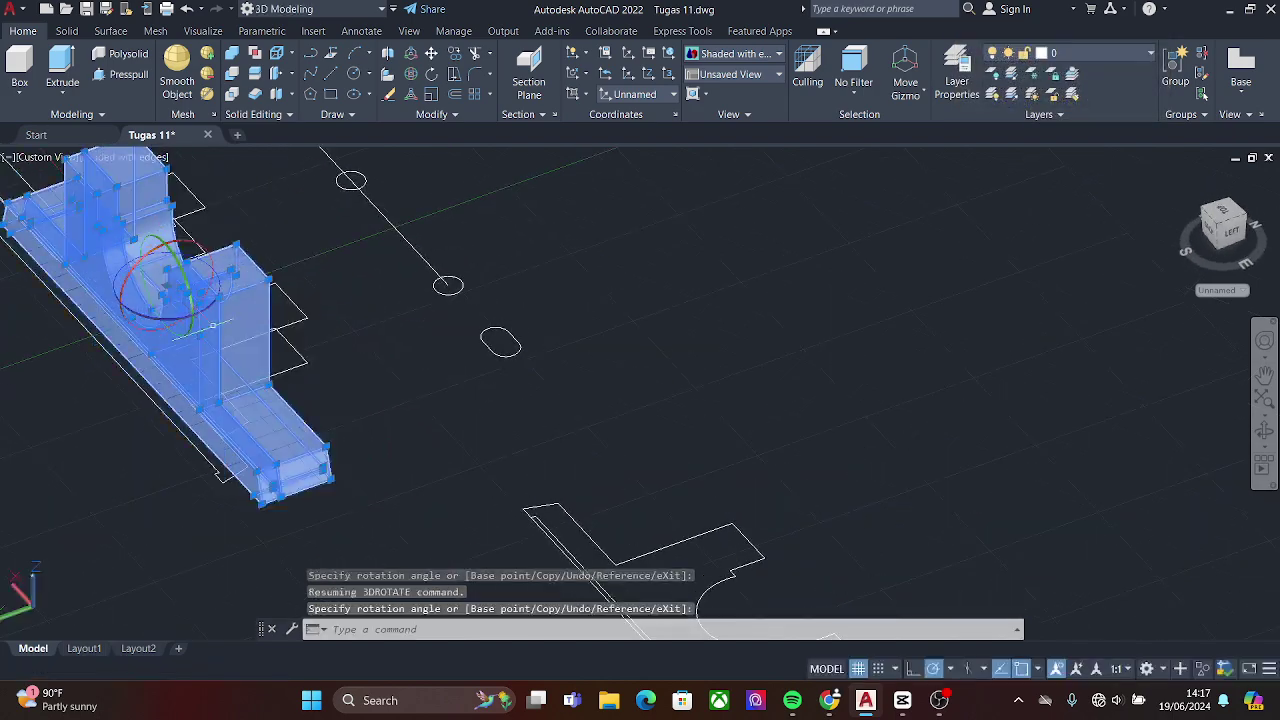
- Move the rotated solid beside the sketch profile
shift+middle_drag(300, 350, 590, 462)
click(560, 450)
text(m)
key(Return)
click(588, 462)
click(457, 466)
- Cancel and undo an accidental grip edit on the bracket solid
scroll(480, 450, down, 3)
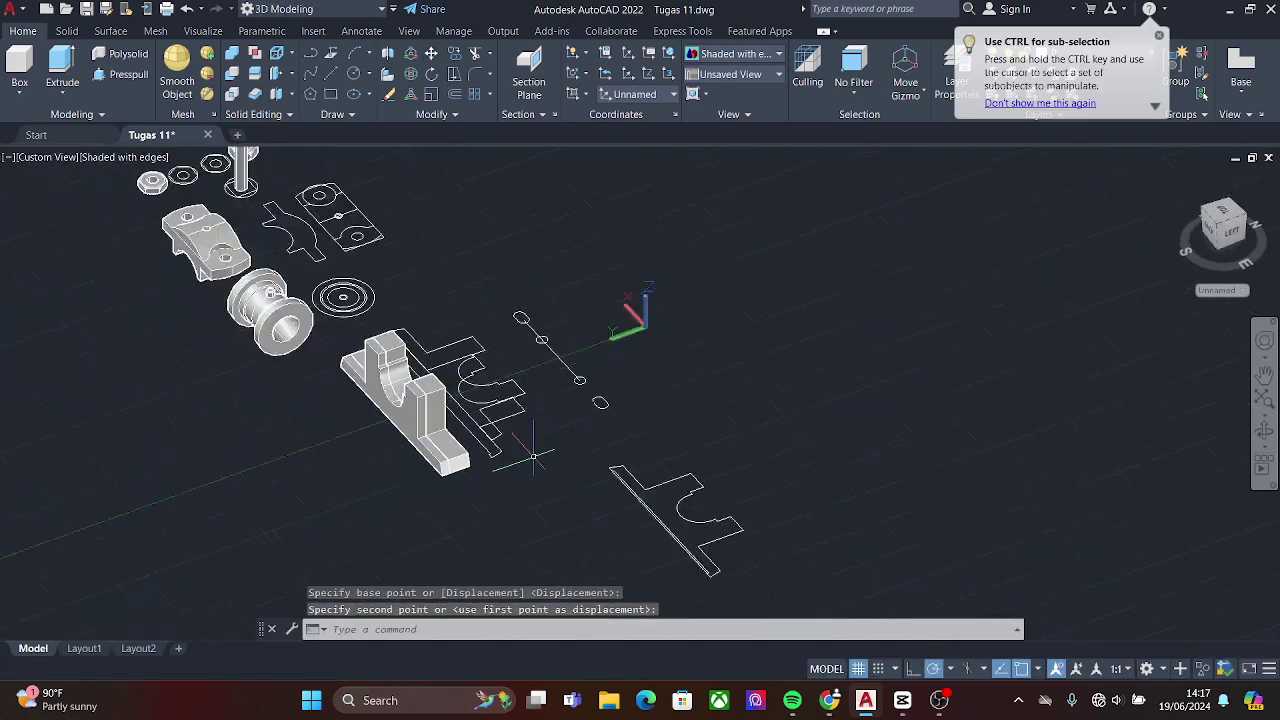
scroll(508, 437, up, 2)
shift+middle_drag(455, 485, 700, 330)
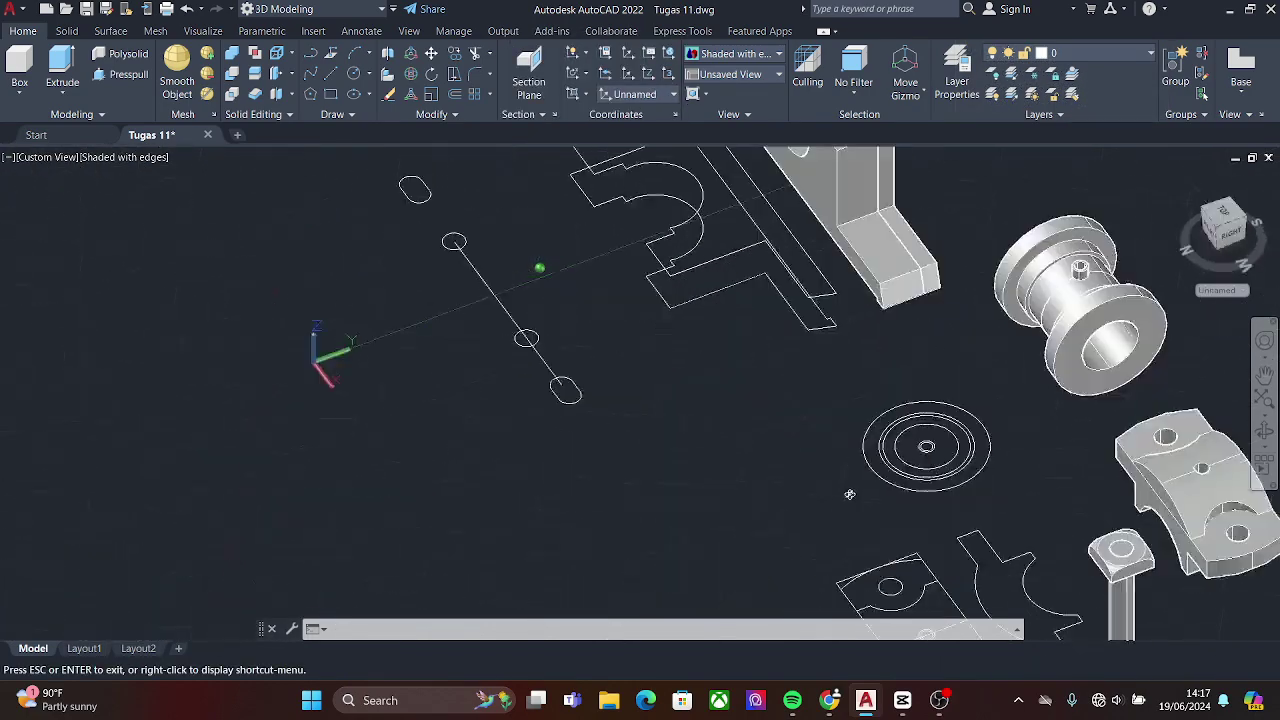
click(720, 323)
click(720, 323)
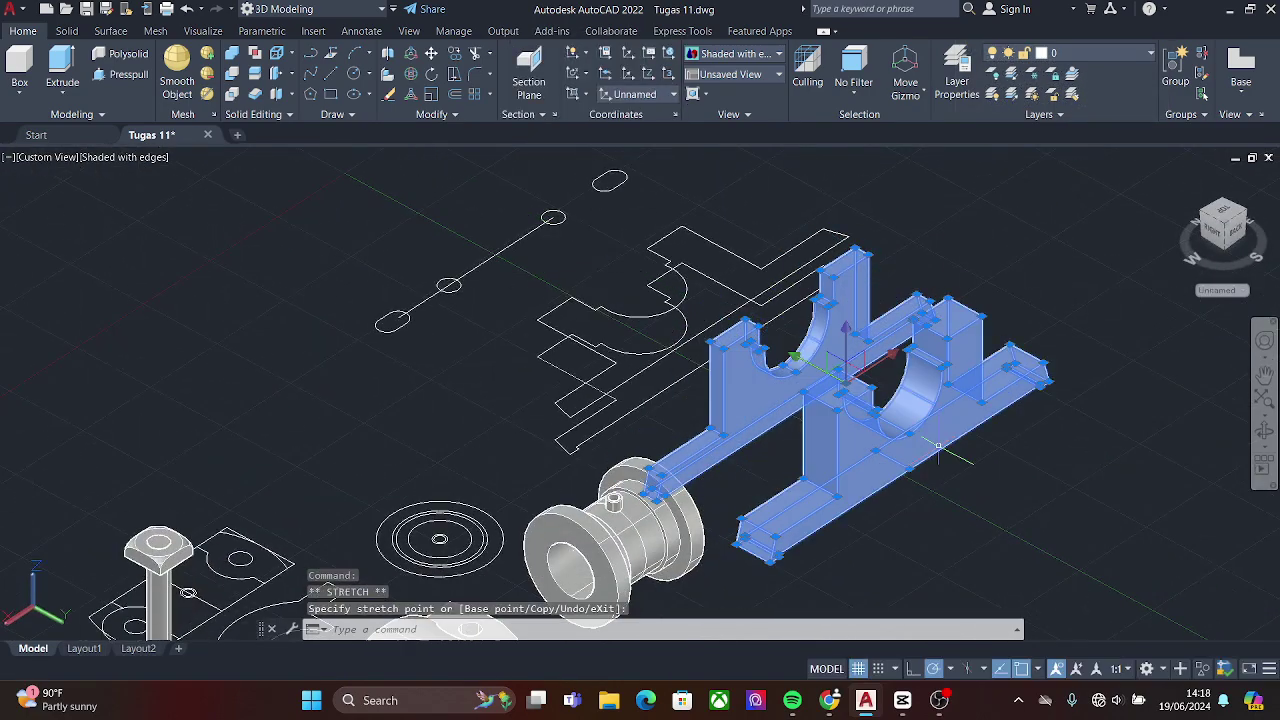
key(Escape)
key(ctrl+z)
shift+middle_drag(527, 461, 700, 330)
- Mirror the bracket across a line along its base, keeping the original
text(m)
key(Return)
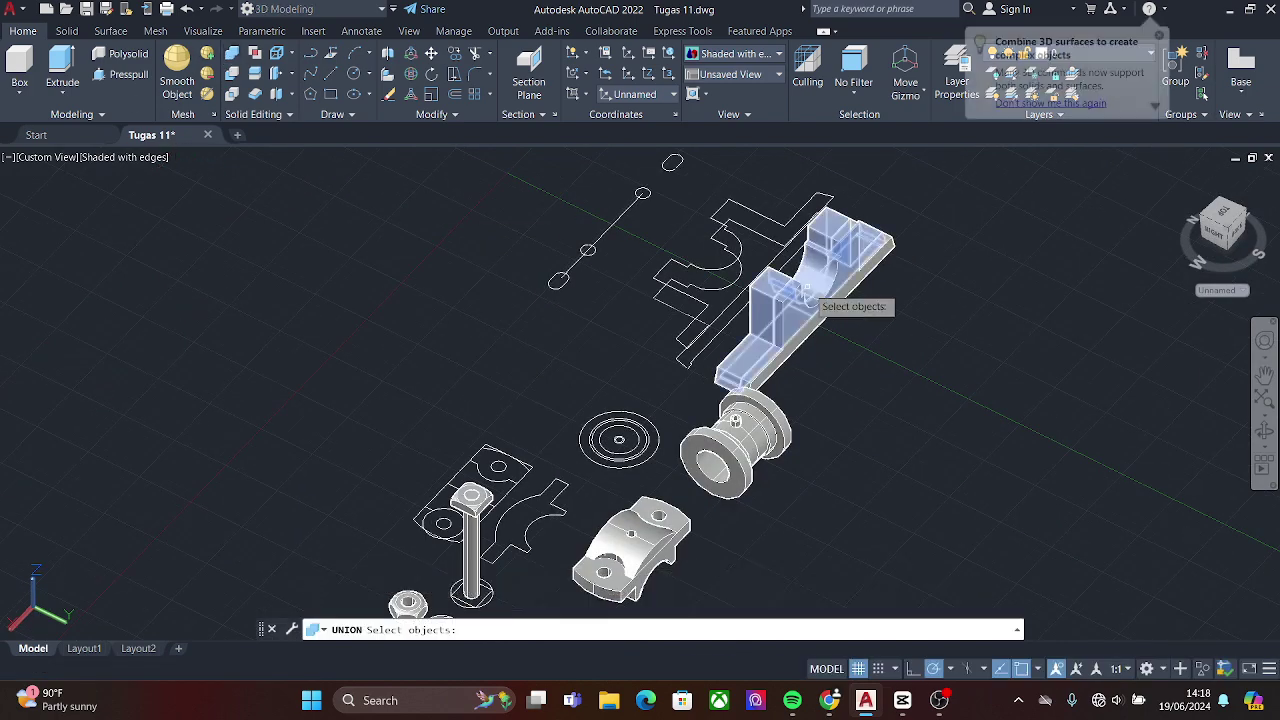
click(745, 258)
mouse_move(745, 258)
shift+middle_down()
mouse_move(880, 400)
mouse_move(400, 480)
shift+middle_up()
click(411, 74)
click(352, 505)
click(560, 520)
key(Return)
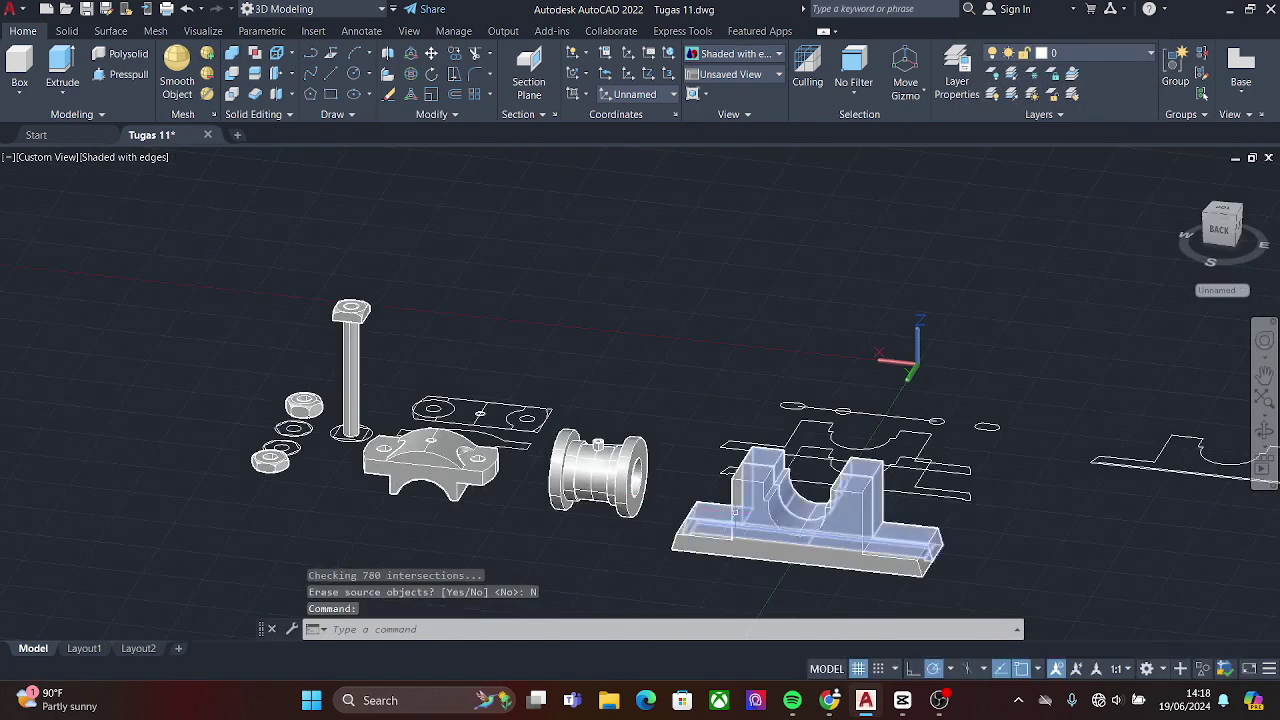
- Union the two housing halves into one solid
shift+middle_drag(560, 520, 932, 558)
scroll(932, 558, up, 2)
text(m)
key(Return)
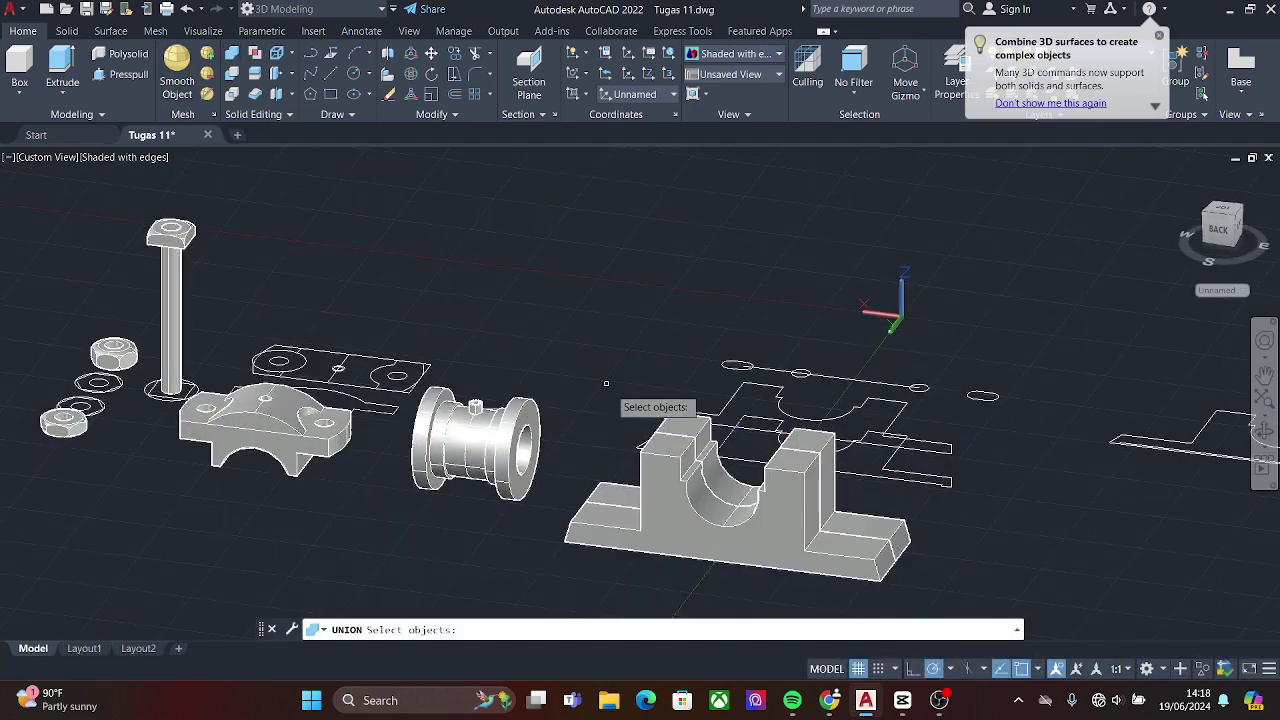
click(743, 471)
click(805, 503)
key(Escape)
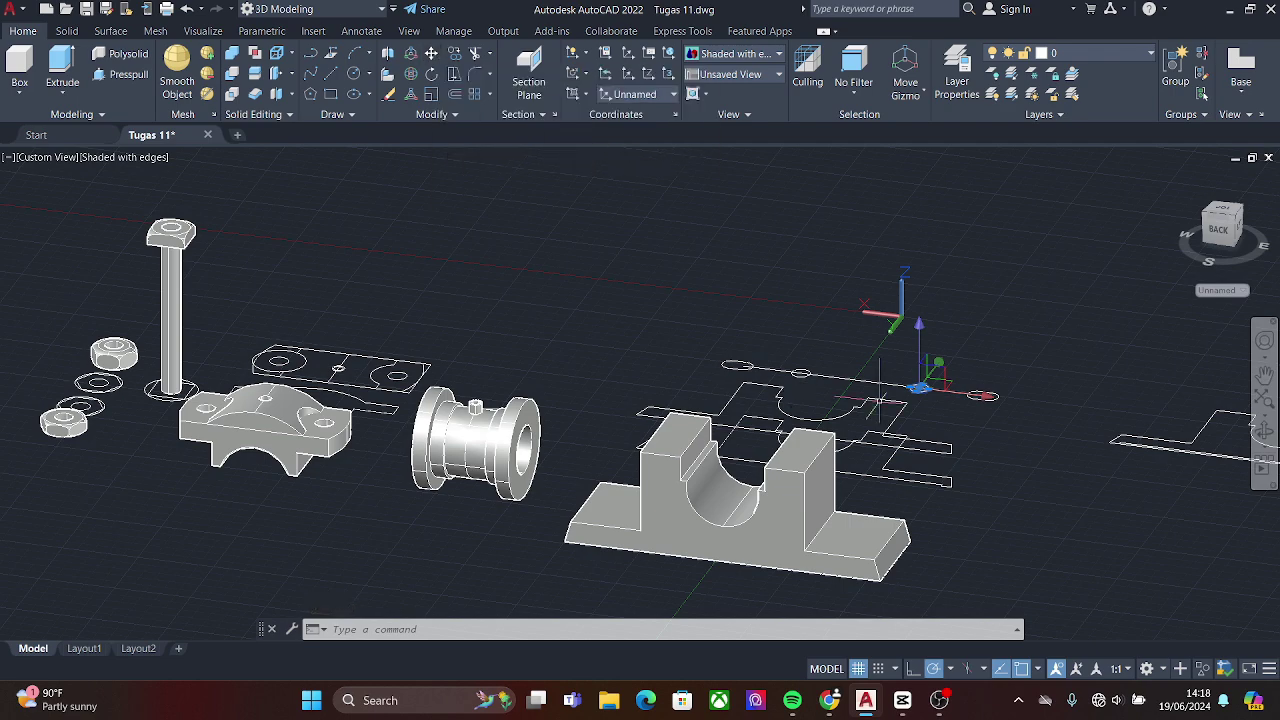
scroll(757, 374, up, 4)
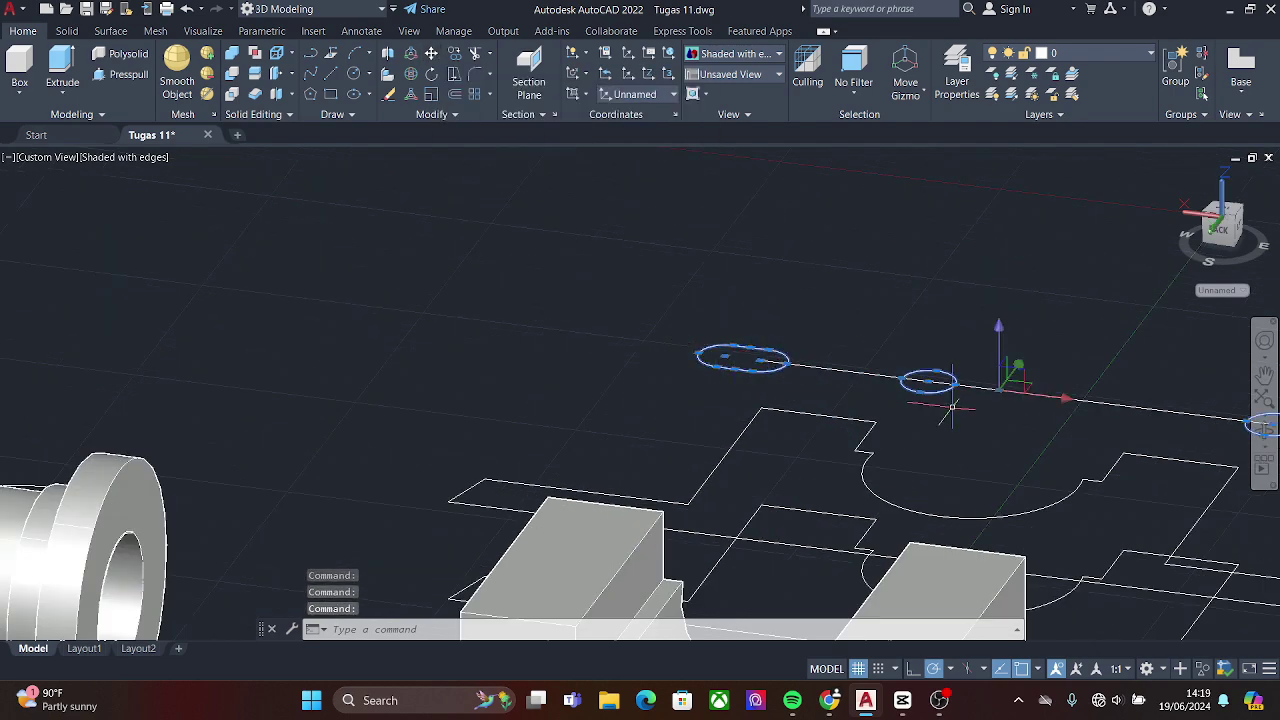
- Copy the two bolt-hole circles and two slot outlines to the housing block's midpoint
scroll(930, 460, down, 2)
click(905, 516)
click(453, 53)
middle_drag(740, 460, 757, 357)
click(742, 348)
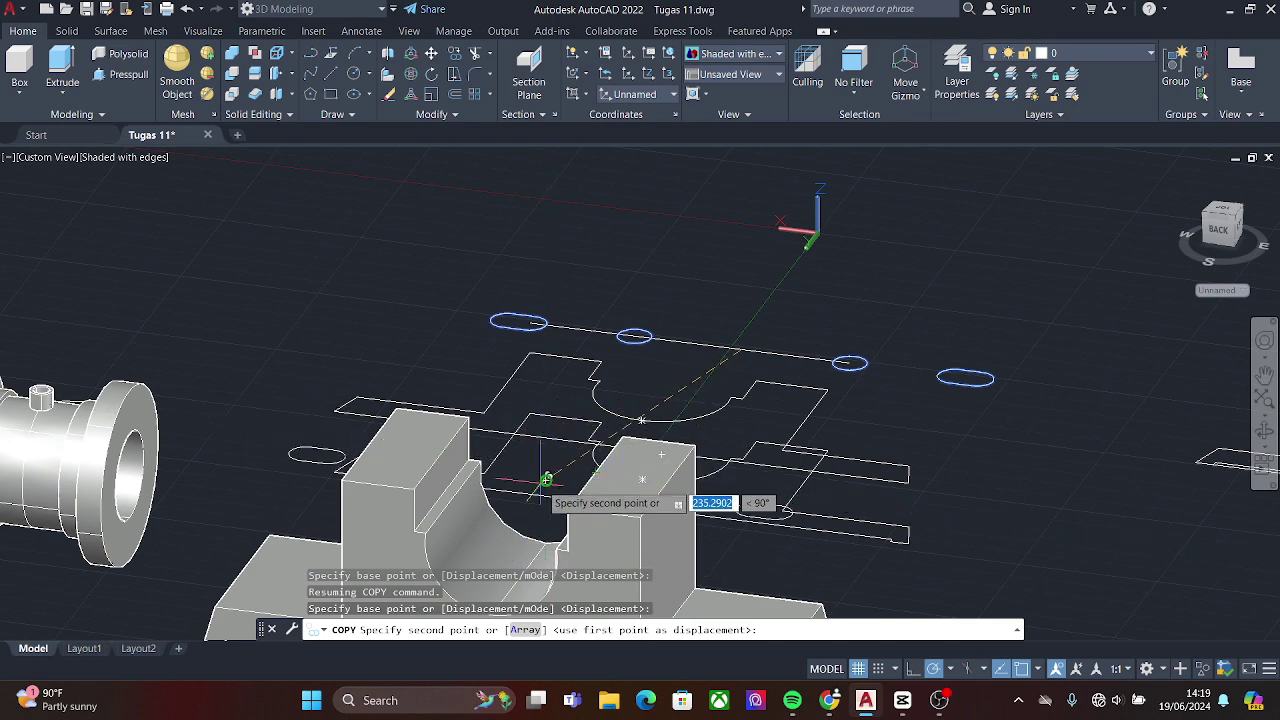
shift+middle_drag(546, 480, 1097, 378)
shift+middle_drag(1141, 337, 1066, 325)
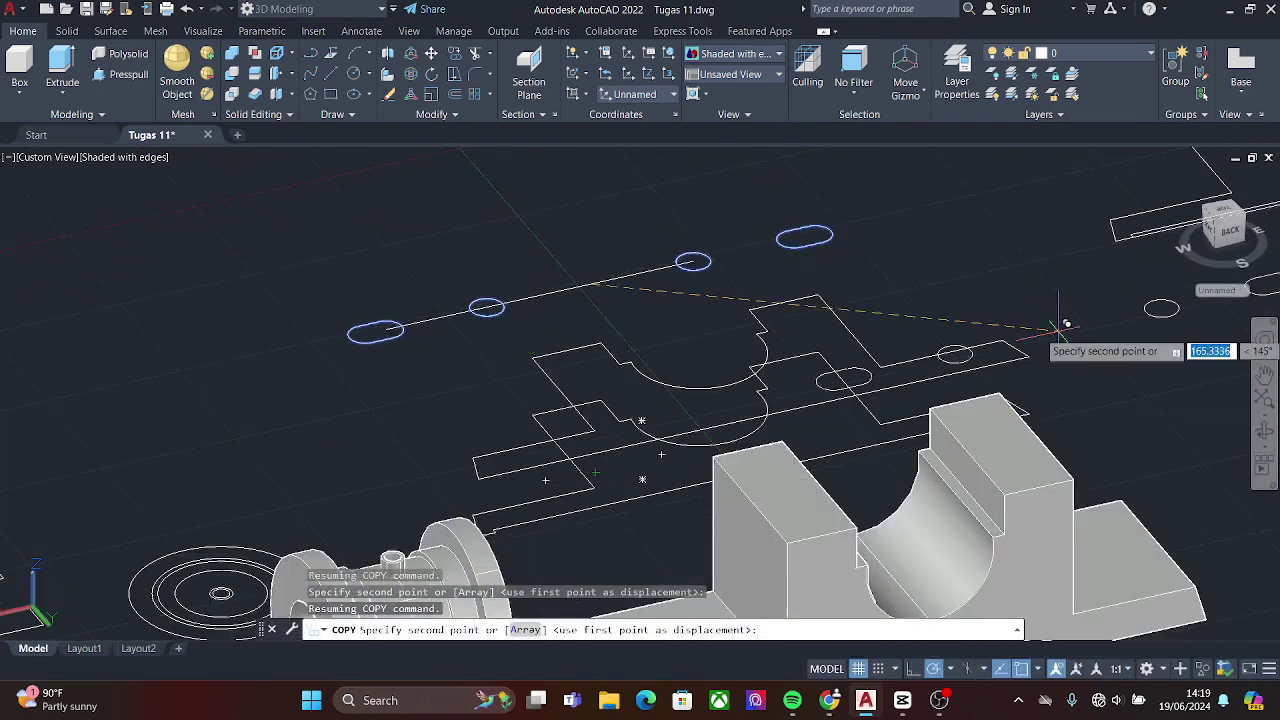
click(893, 497)
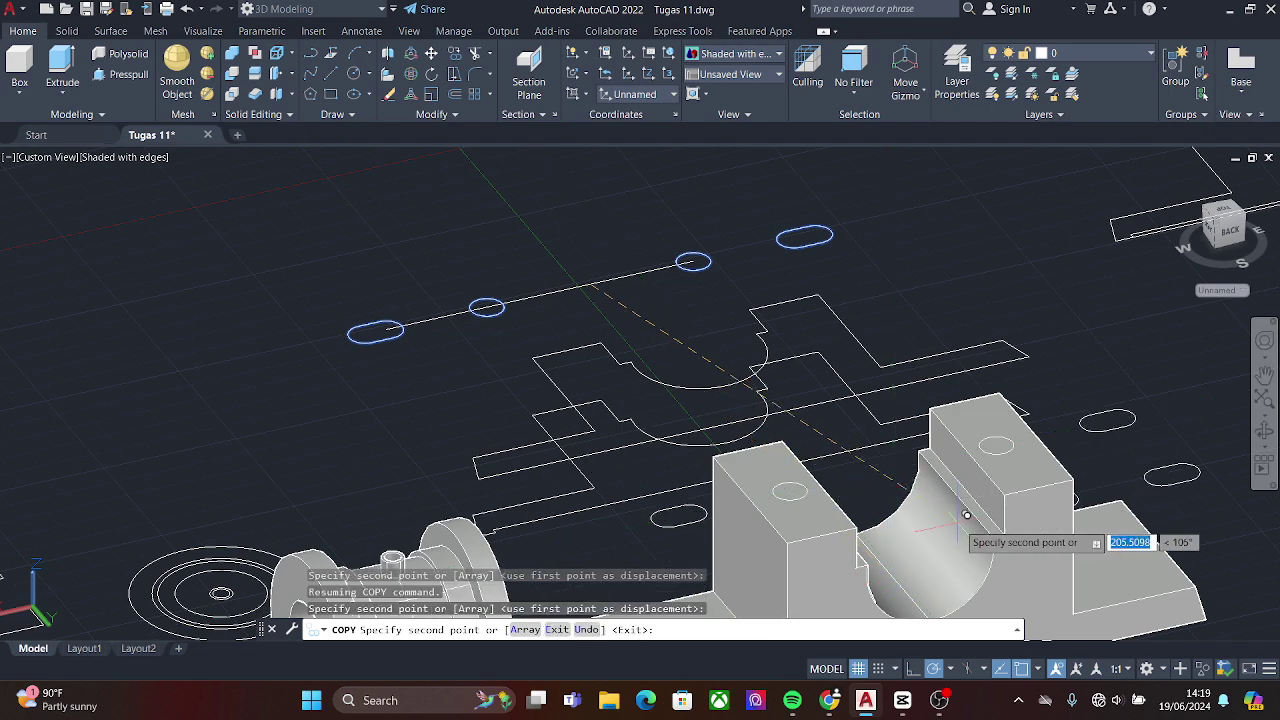
key(Escape)
scroll(720, 430, down, 5)
scroll(720, 430, down, 2)
scroll(944, 425, up, 1)
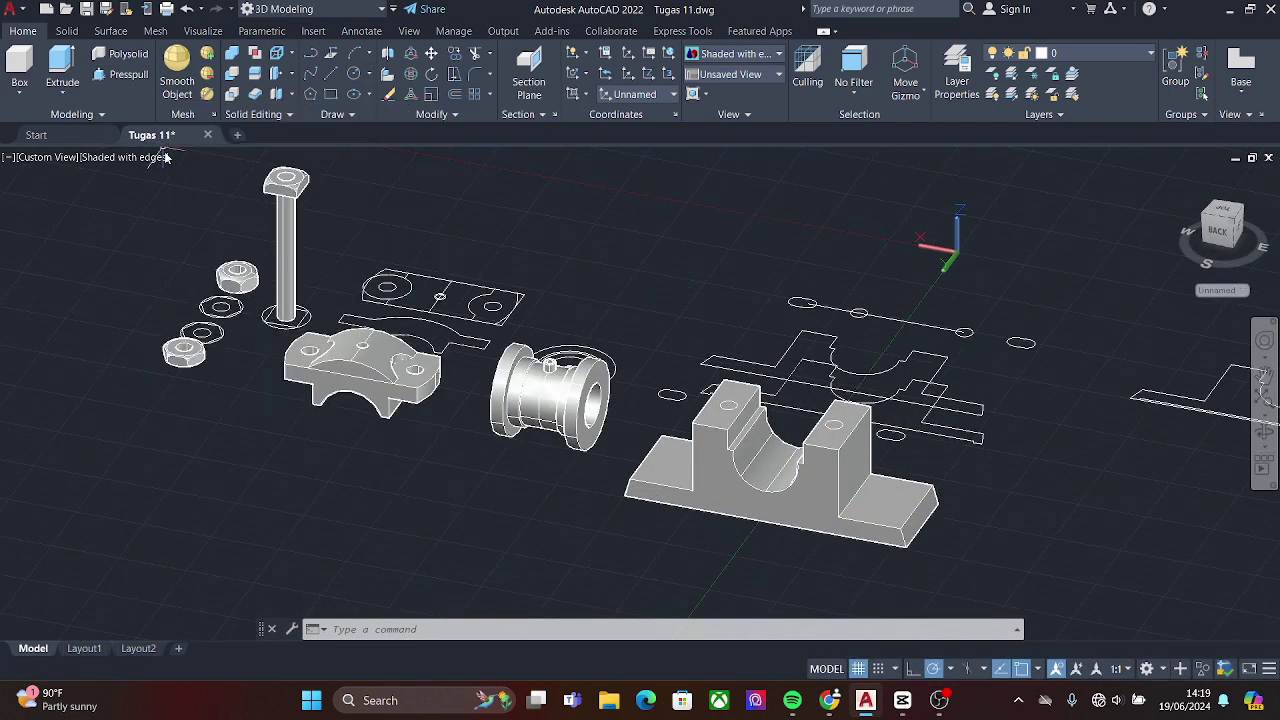
- Extrude a pedestal circle through the block and subtract it as a bolt hole
click(121, 74)
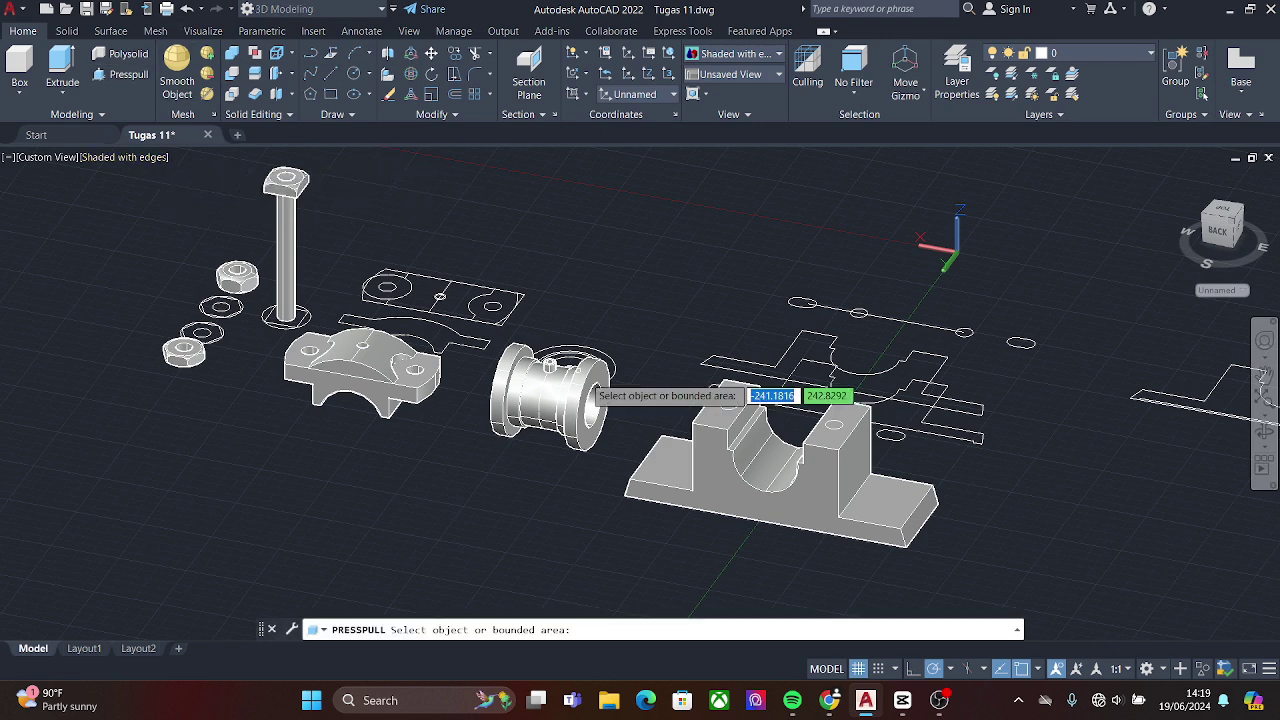
click(833, 425)
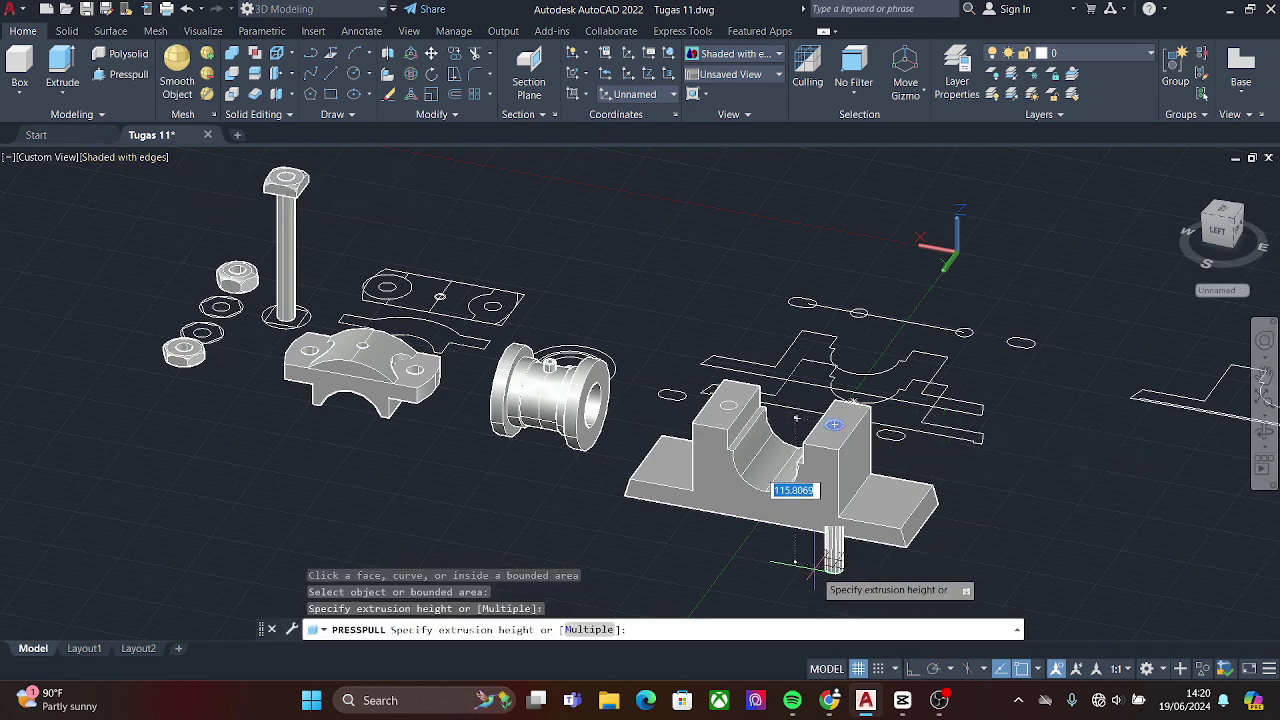
click(737, 405)
click(232, 74)
click(659, 473)
key(Return)
click(729, 530)
key(Return)
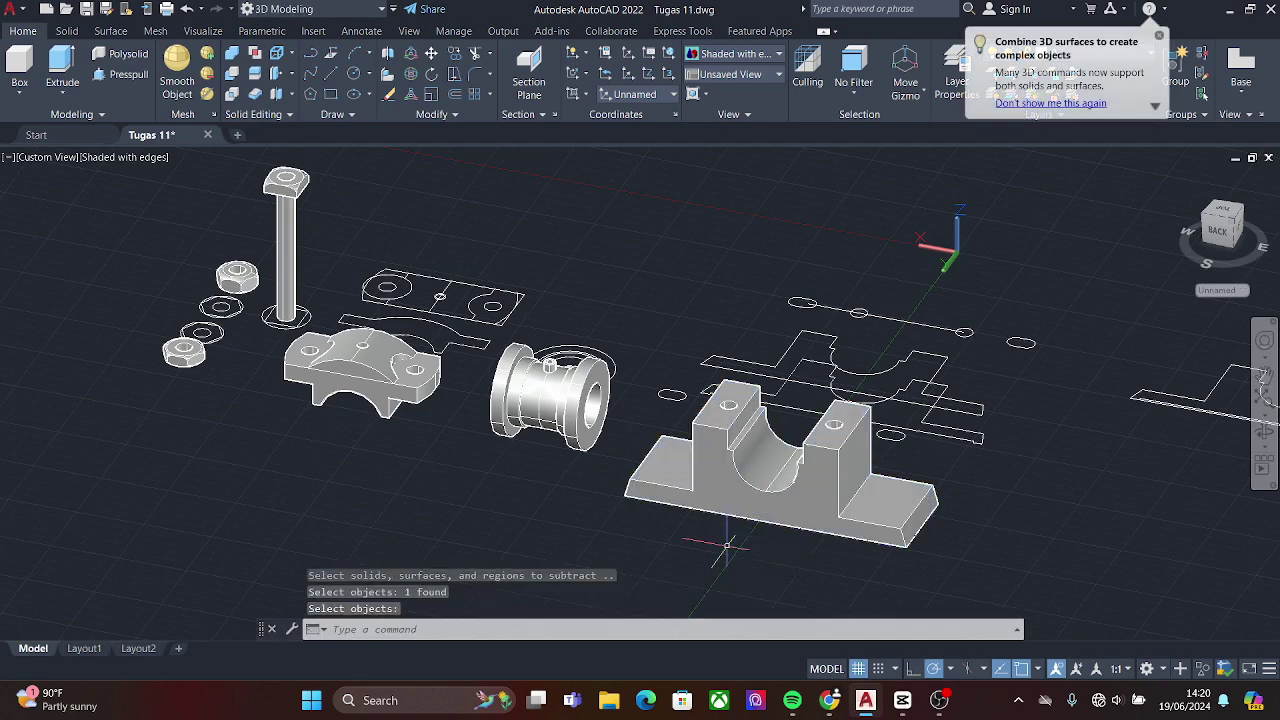
- Attempt to union the window-selected parts into one solid
scroll(780, 460, up, 2)
click(232, 53)
drag(480, 270, 1019, 399)
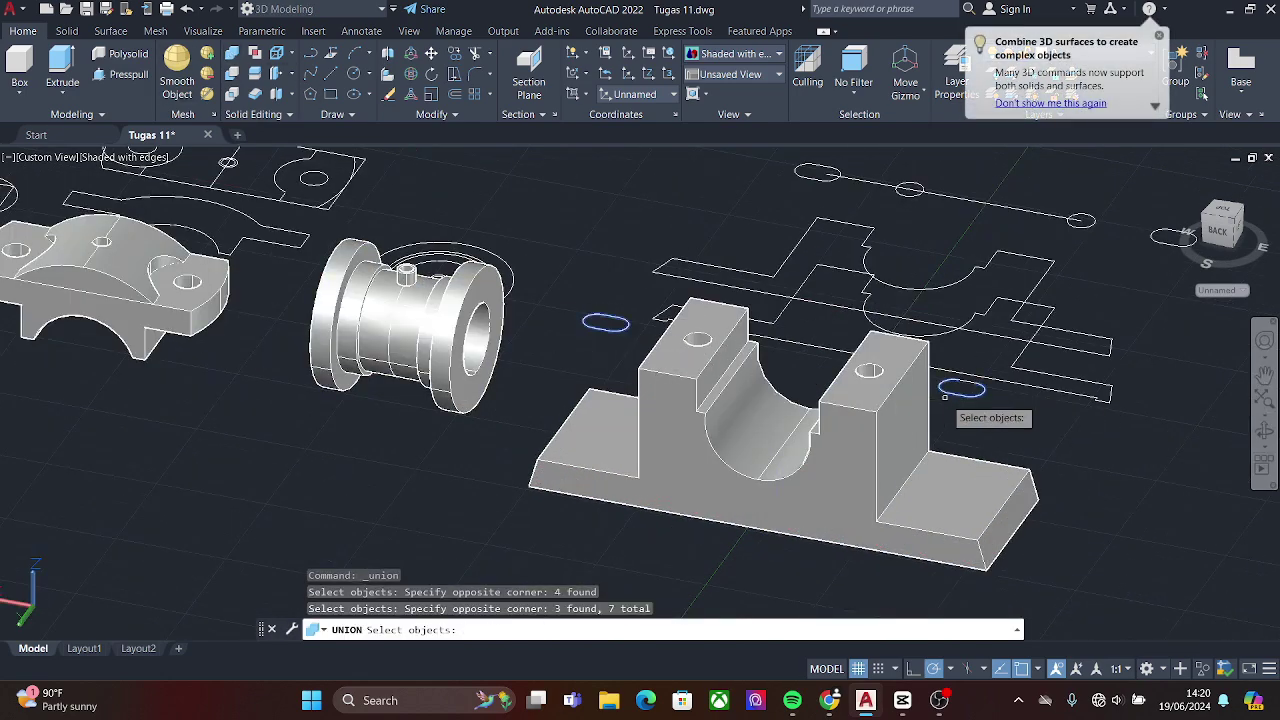
key(Return)
- Extrude the left and right base slot outlines into posts
click(121, 74)
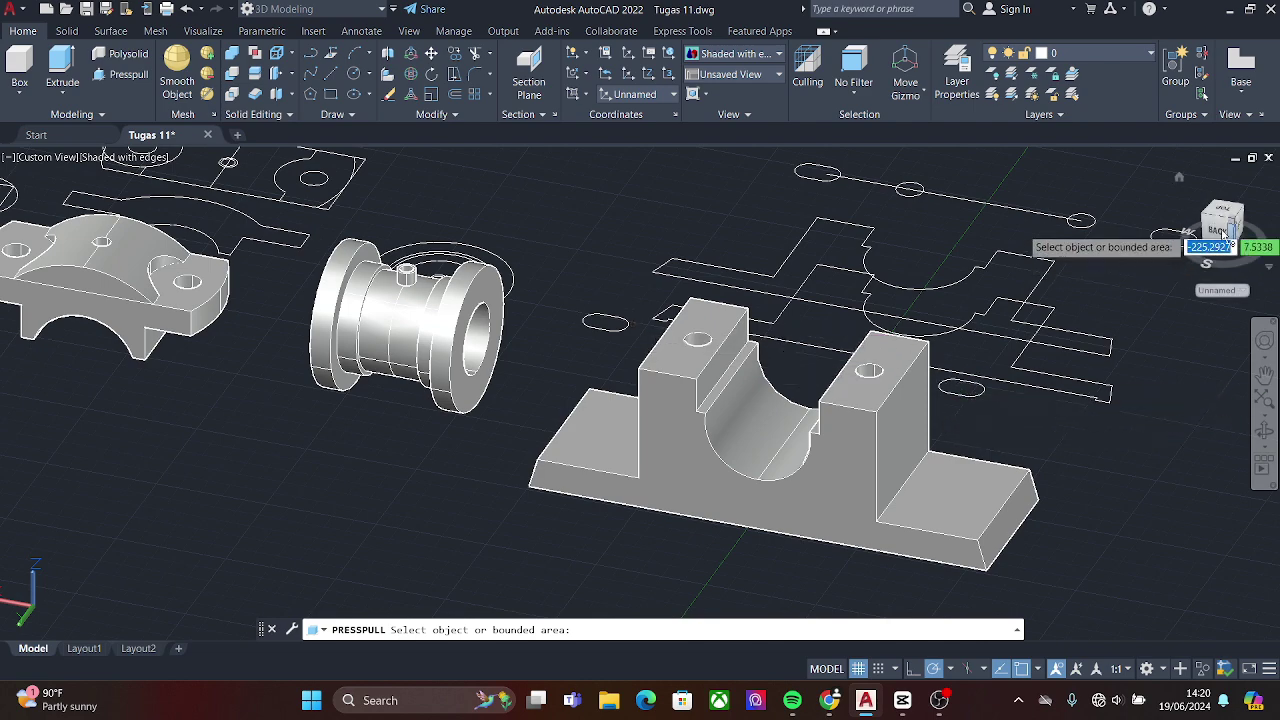
middle_drag(1147, 354, 910, 484)
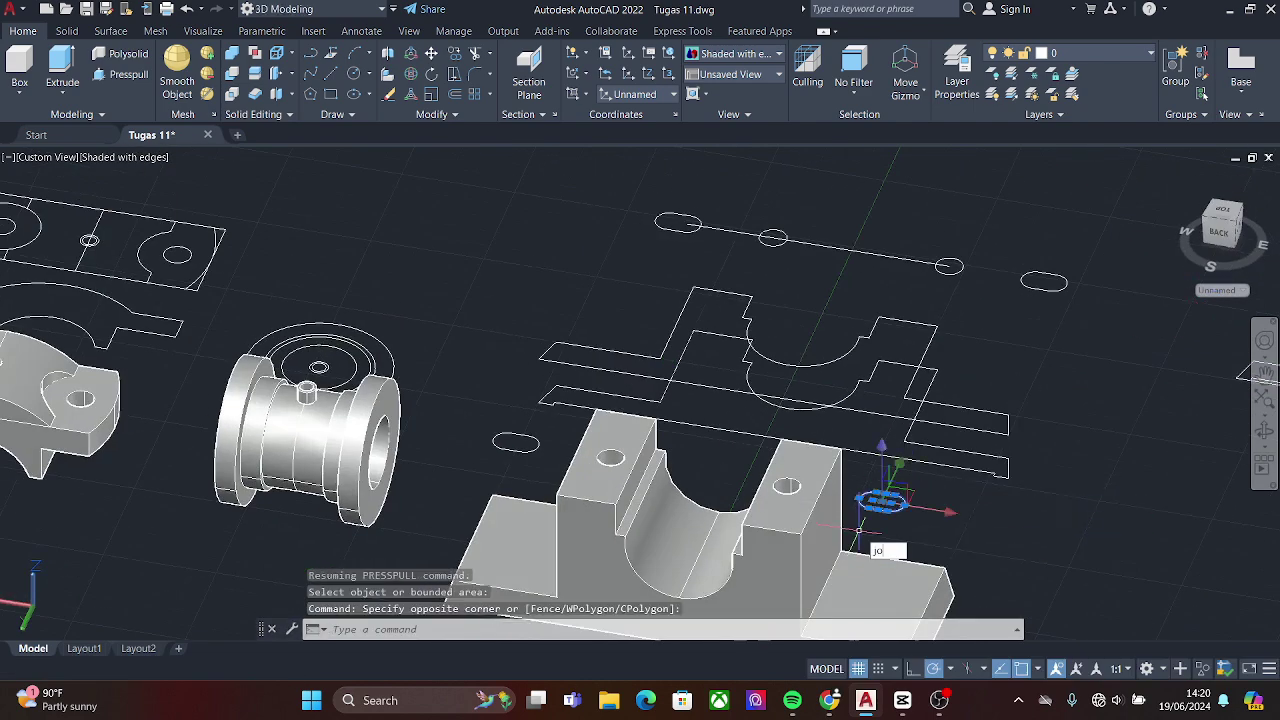
scroll(566, 393, up, 3)
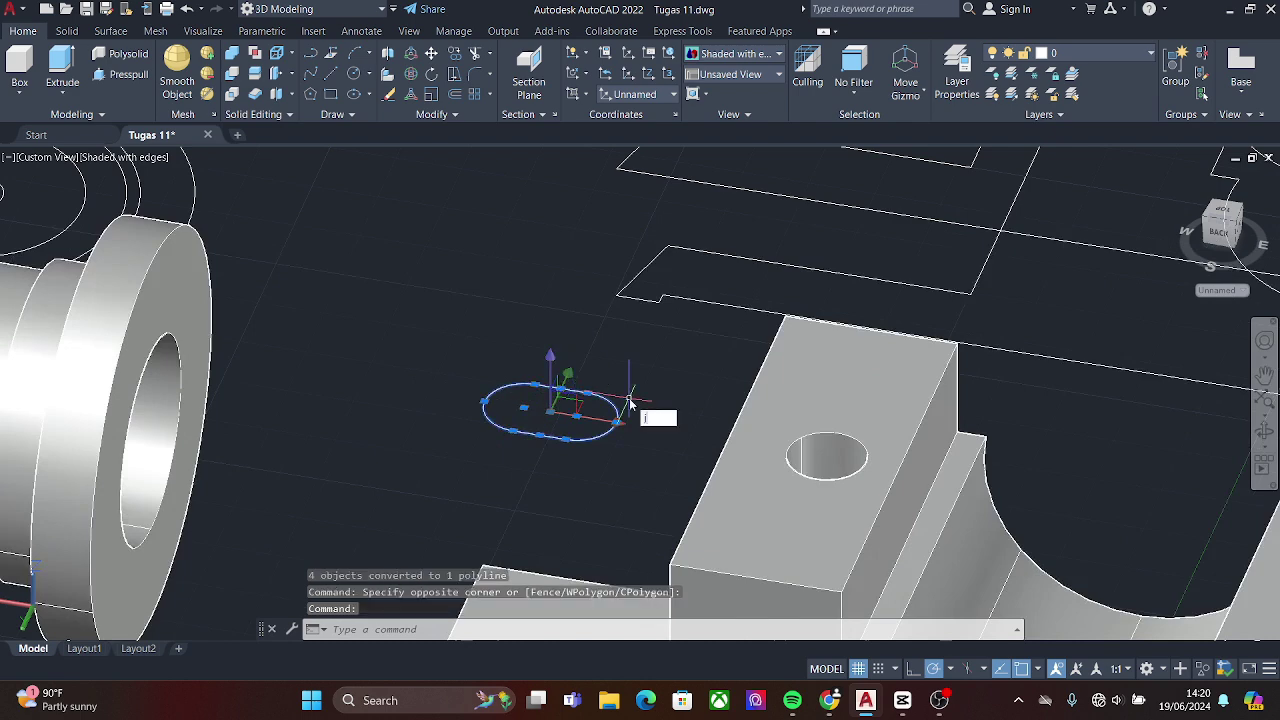
scroll(628, 398, down, 4)
click(121, 80)
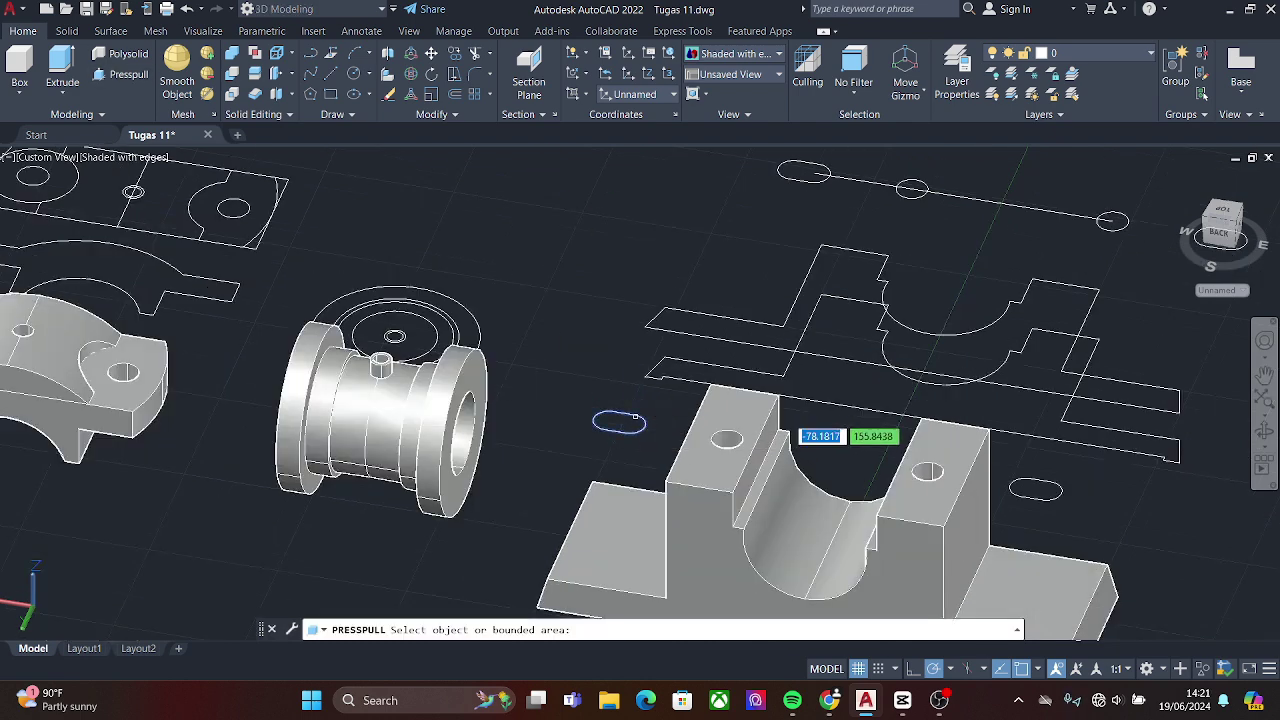
click(619, 421)
click(1035, 488)
- Subtract both slot posts from the housing to cut the slotted holes
click(232, 73)
click(820, 421)
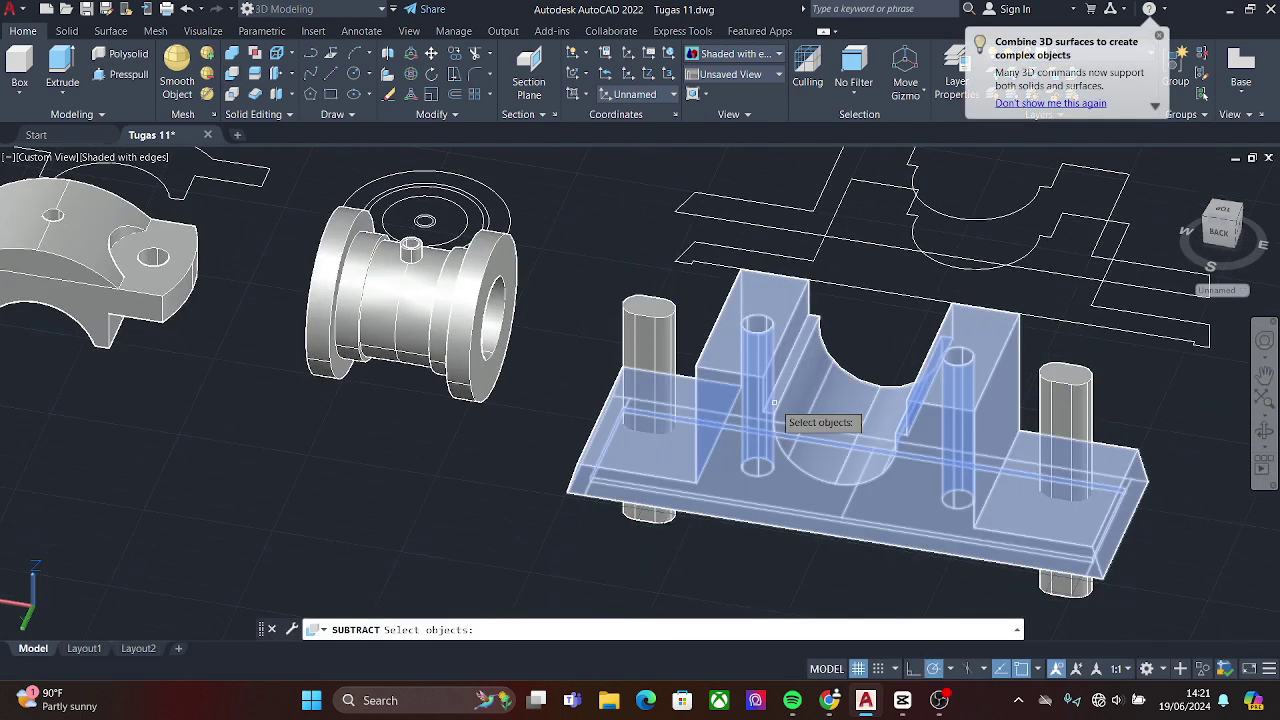
click(649, 365)
click(1065, 430)
key(Return)
scroll(1085, 455, down, 3)
scroll(1085, 455, up, 1)
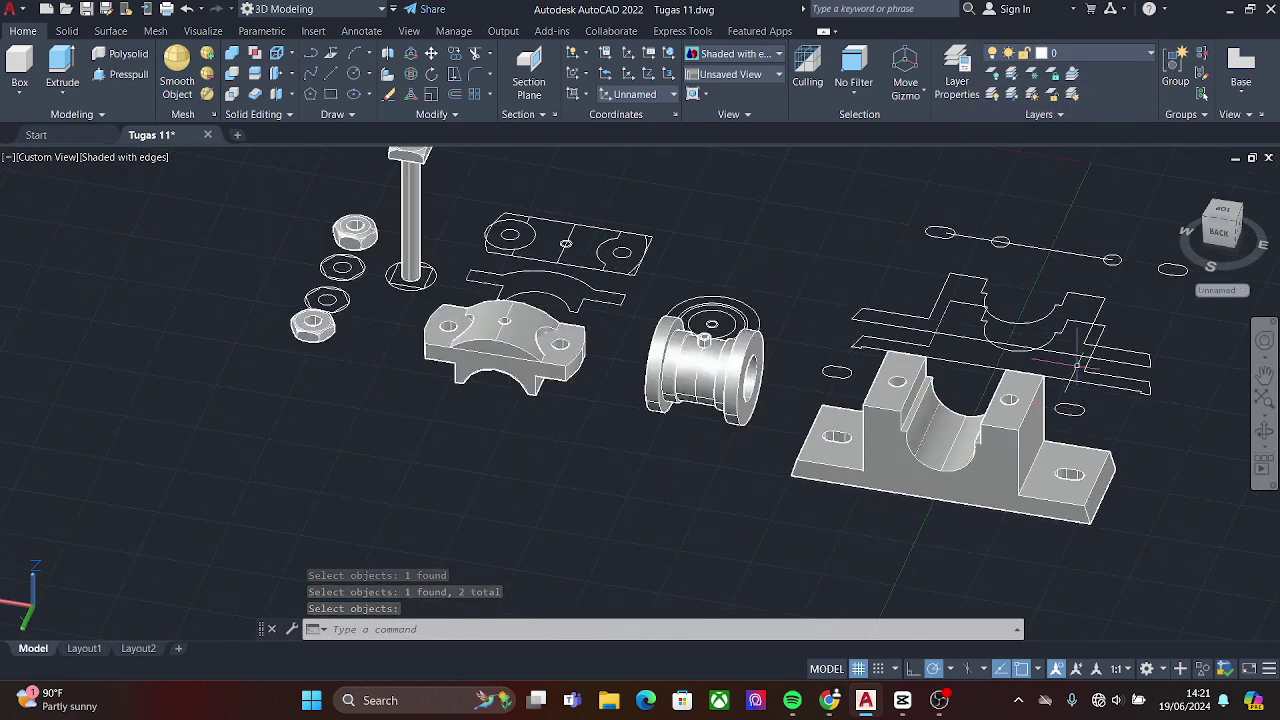
scroll(748, 223, up, 1)
scroll(571, 214, up, 1)
scroll(480, 190, up, 1)
- Select the cap plate outline with its centre hole, basing the copy at the plate centre
click(432, 55)
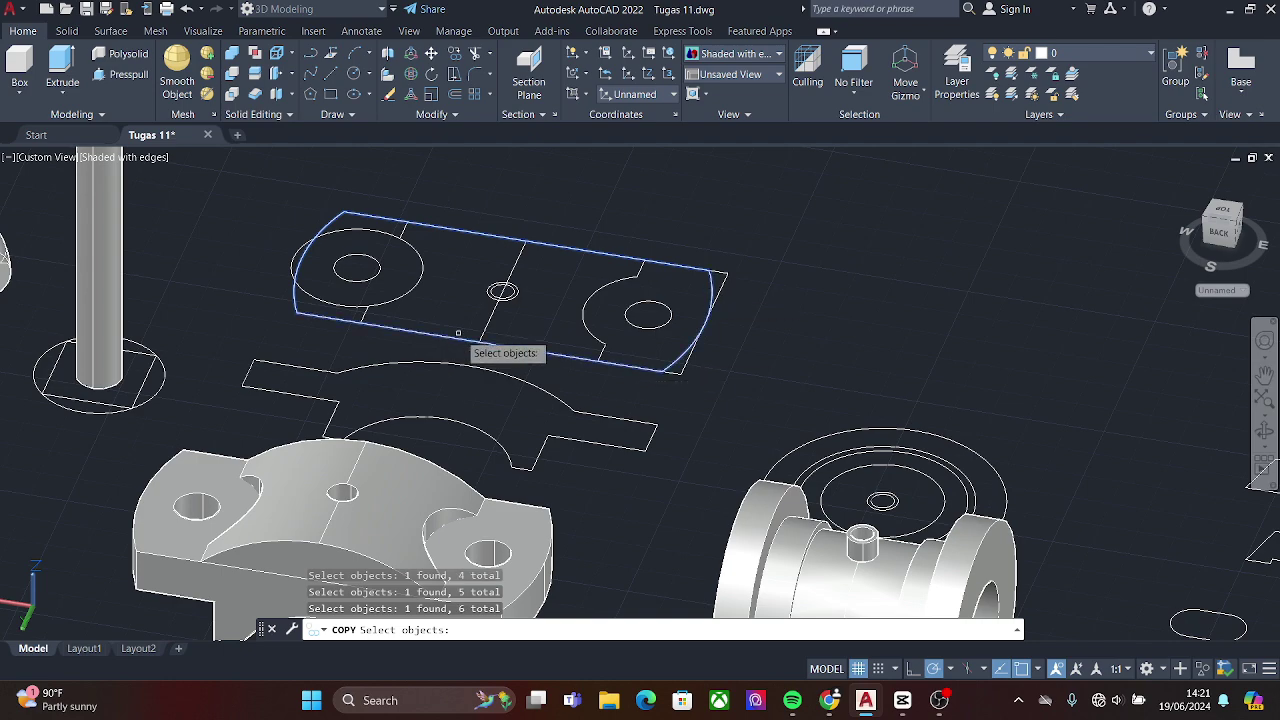
scroll(685, 360, down, 3)
scroll(667, 320, down, 1)
scroll(666, 350, up, 2)
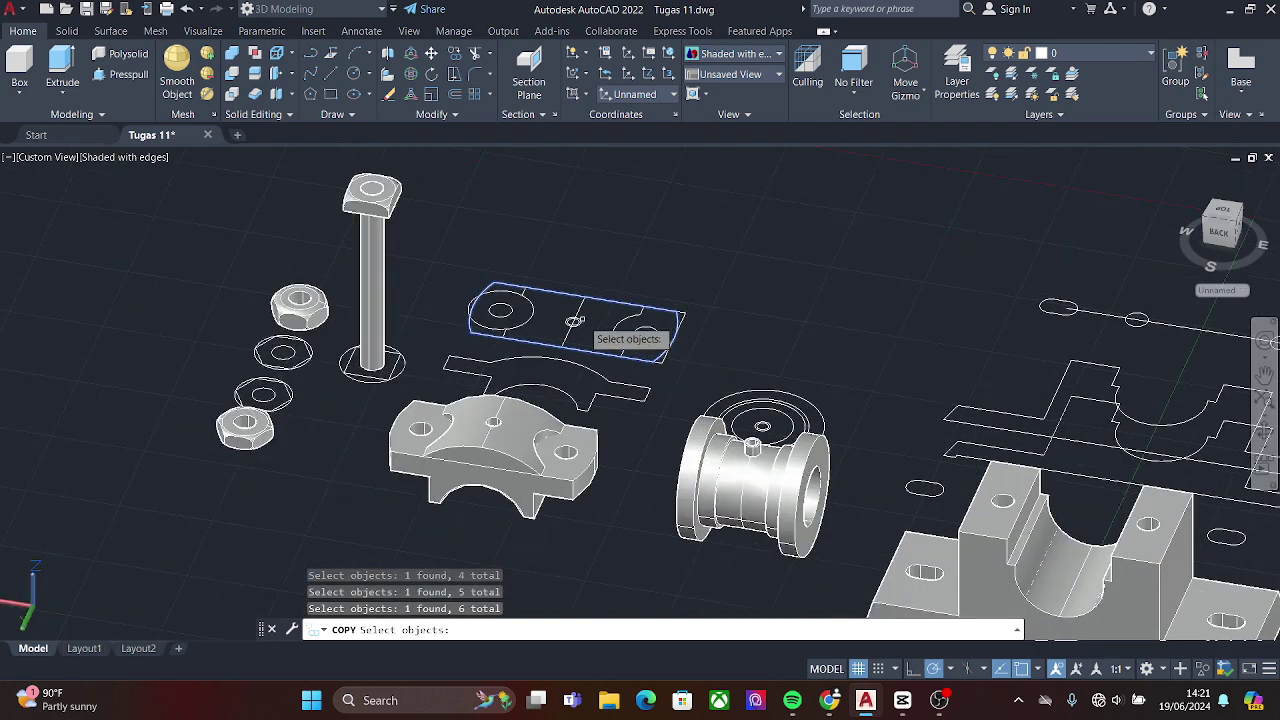
scroll(920, 320, up, 1)
key(Return)
click(524, 324)
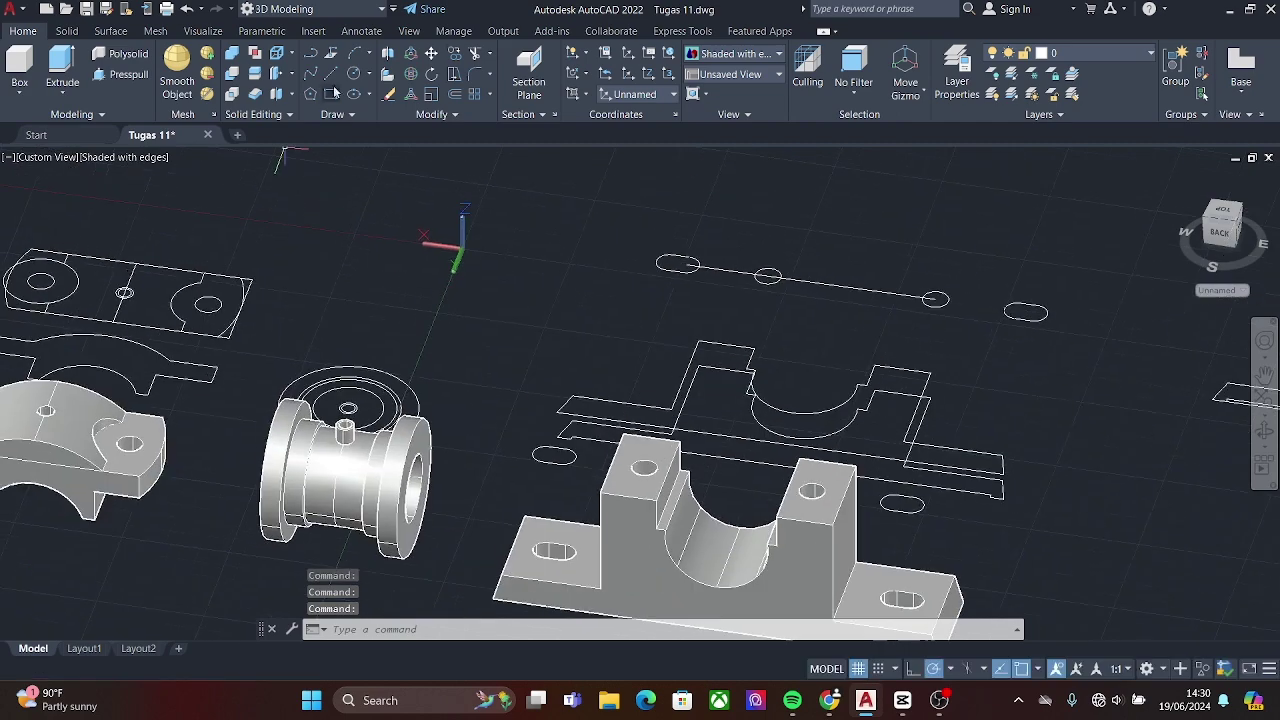
- Place the plate outline copy on the middle of the housing's curved saddle
key(Return)
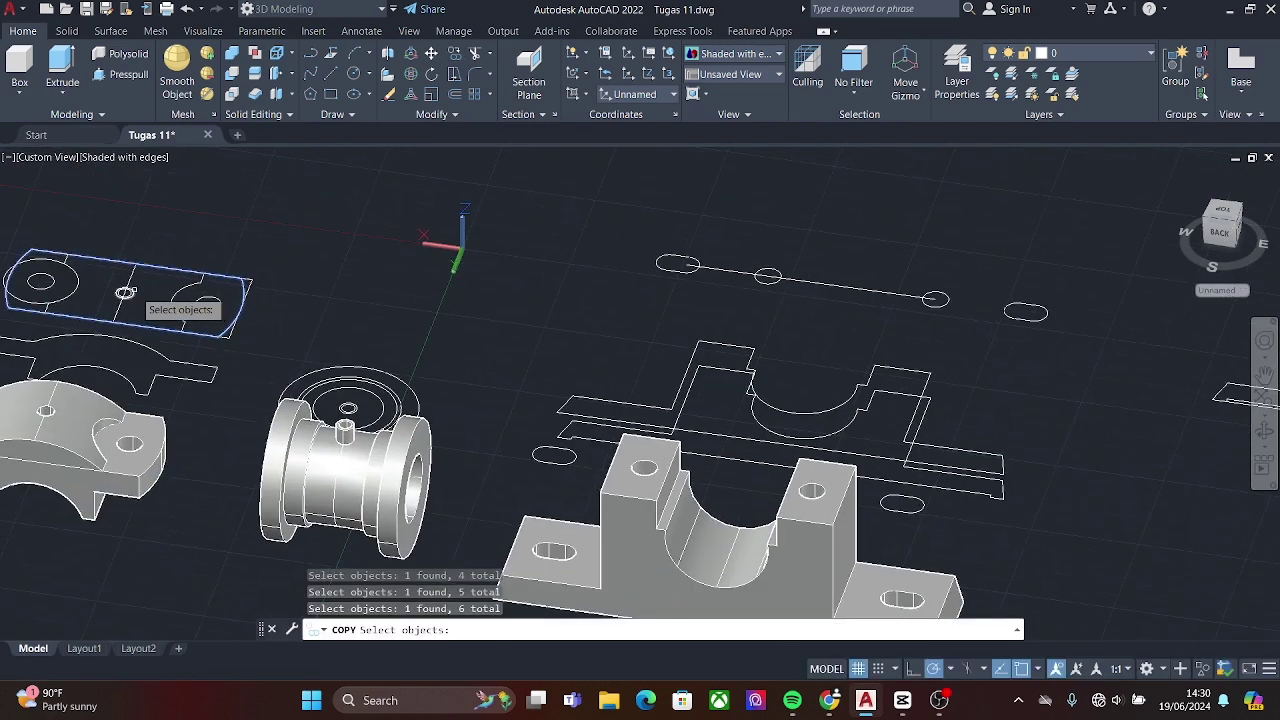
key(Return)
click(255, 325)
click(850, 508)
key(Escape)
scroll(830, 500, up, 1)
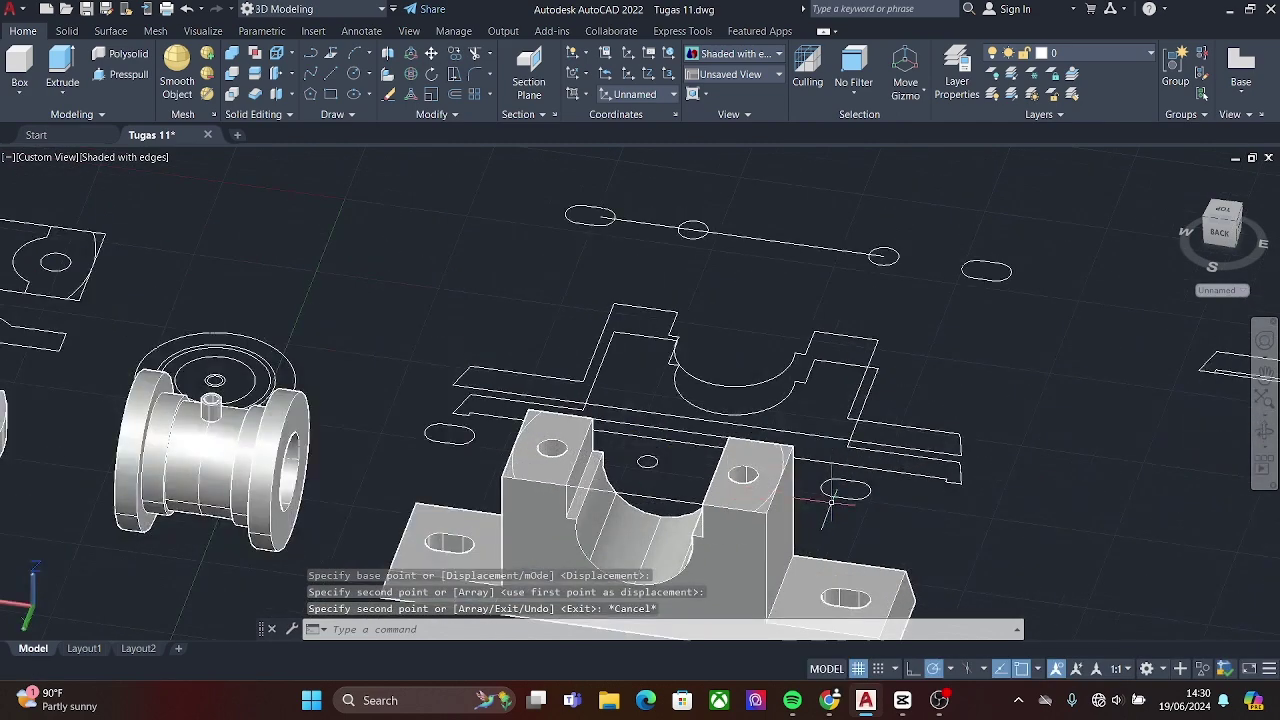
key(ctrl+shift+e)
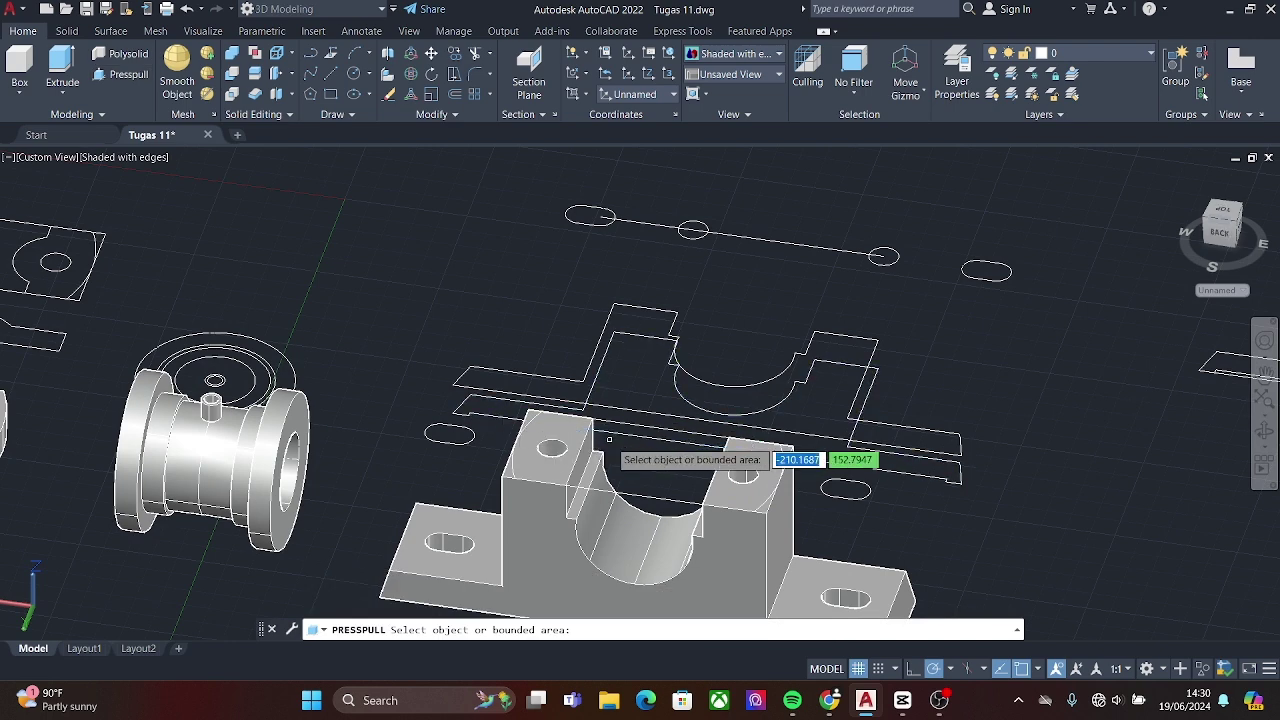
- Press-pull the left and right pedestal tops up 54 to form bolt columns
middle_drag(608, 438, 544, 386)
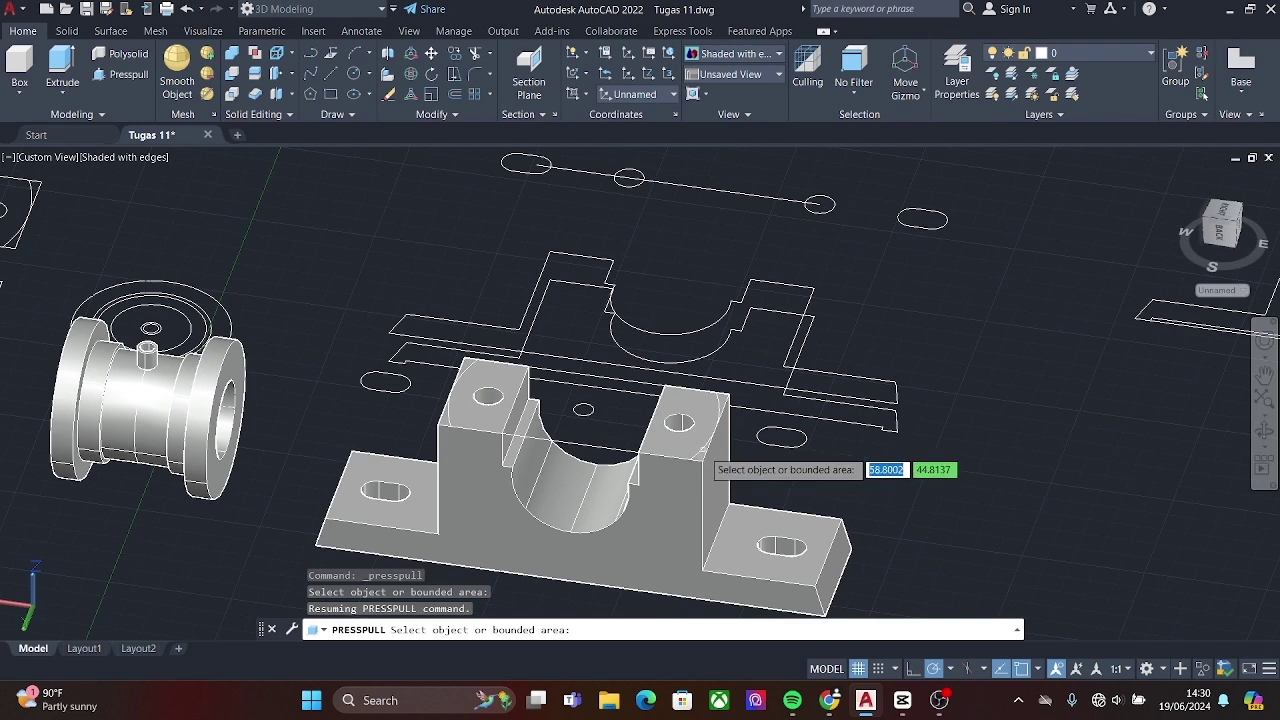
middle_drag(706, 458, 809, 497)
click(577, 410)
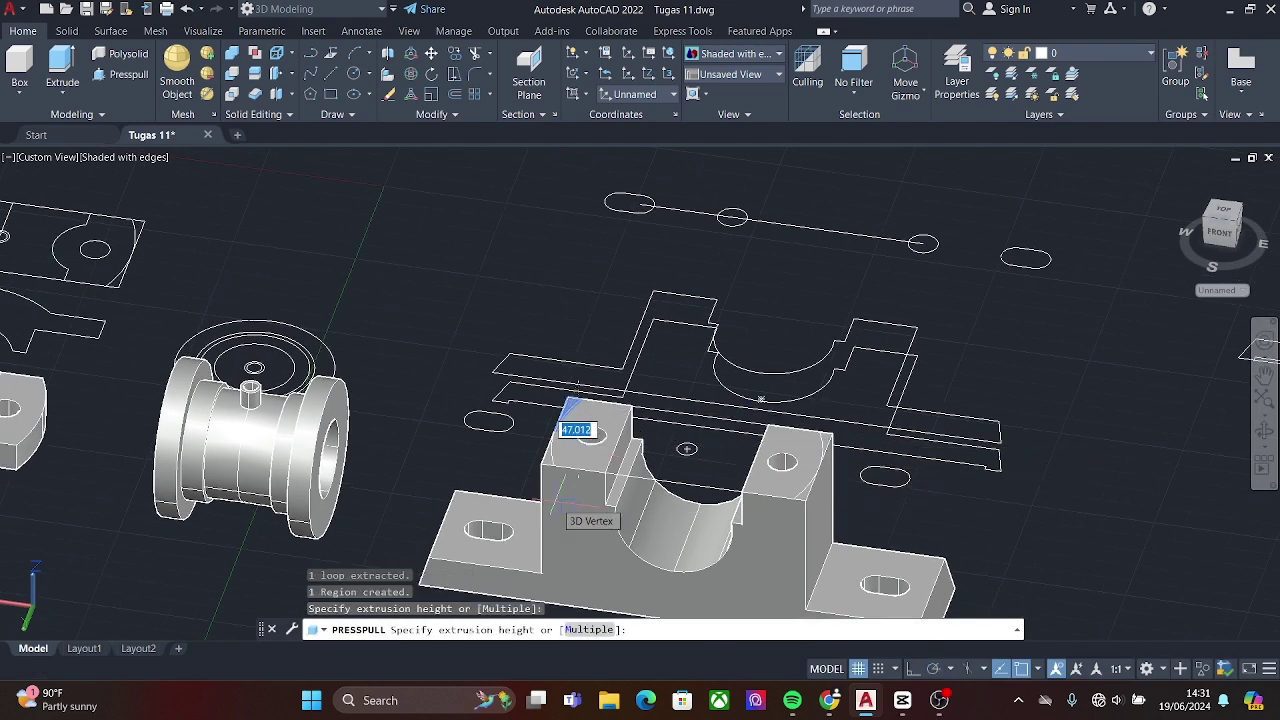
text(54)
key(Return)
scroll(546, 466, up, 2)
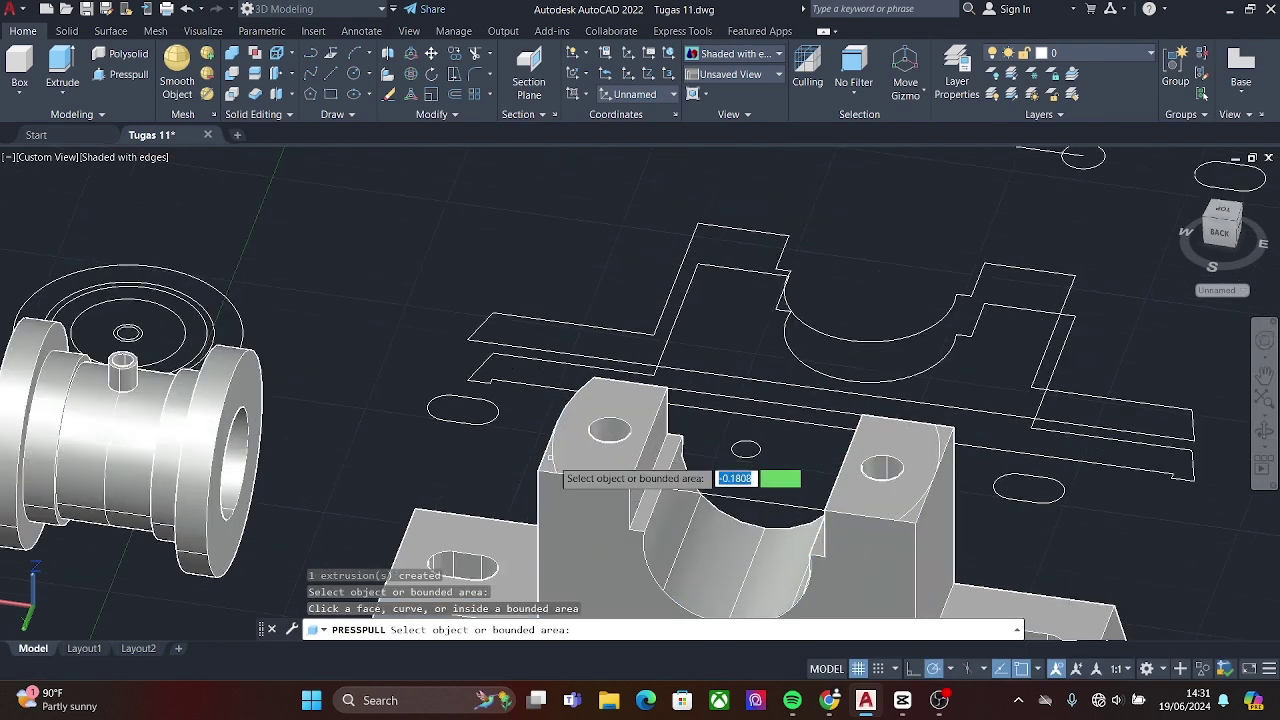
click(910, 445)
key(Return)
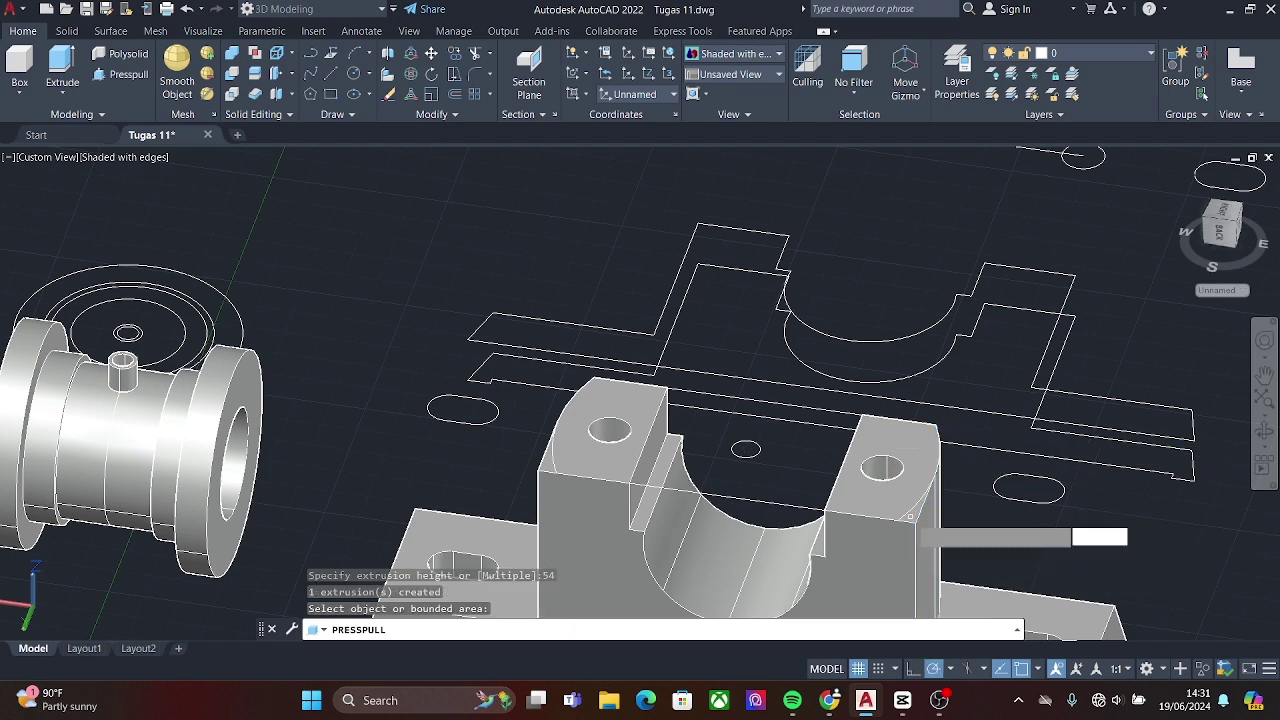
- Extrude the triangular corner area 54 into a fin and move it against the right pedestal
shift+middle_drag(958, 551, 326, 187)
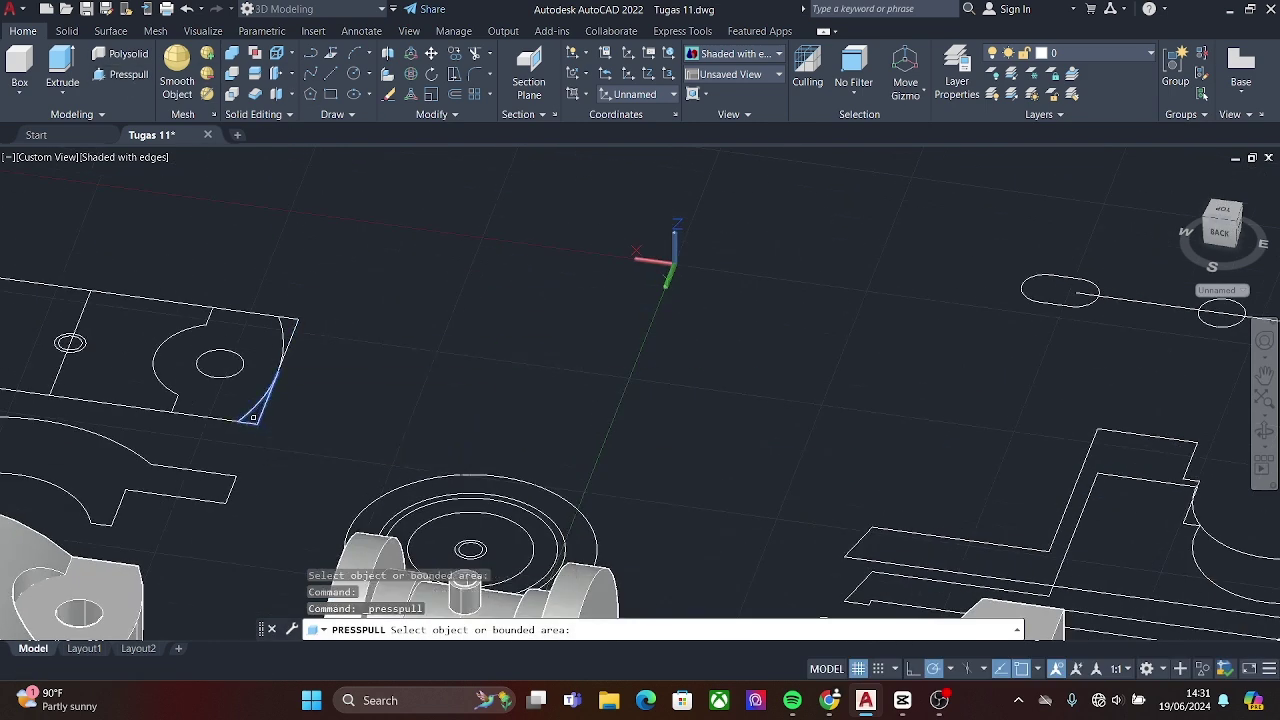
click(253, 417)
text(54)
key(Return)
scroll(272, 266, down, 2)
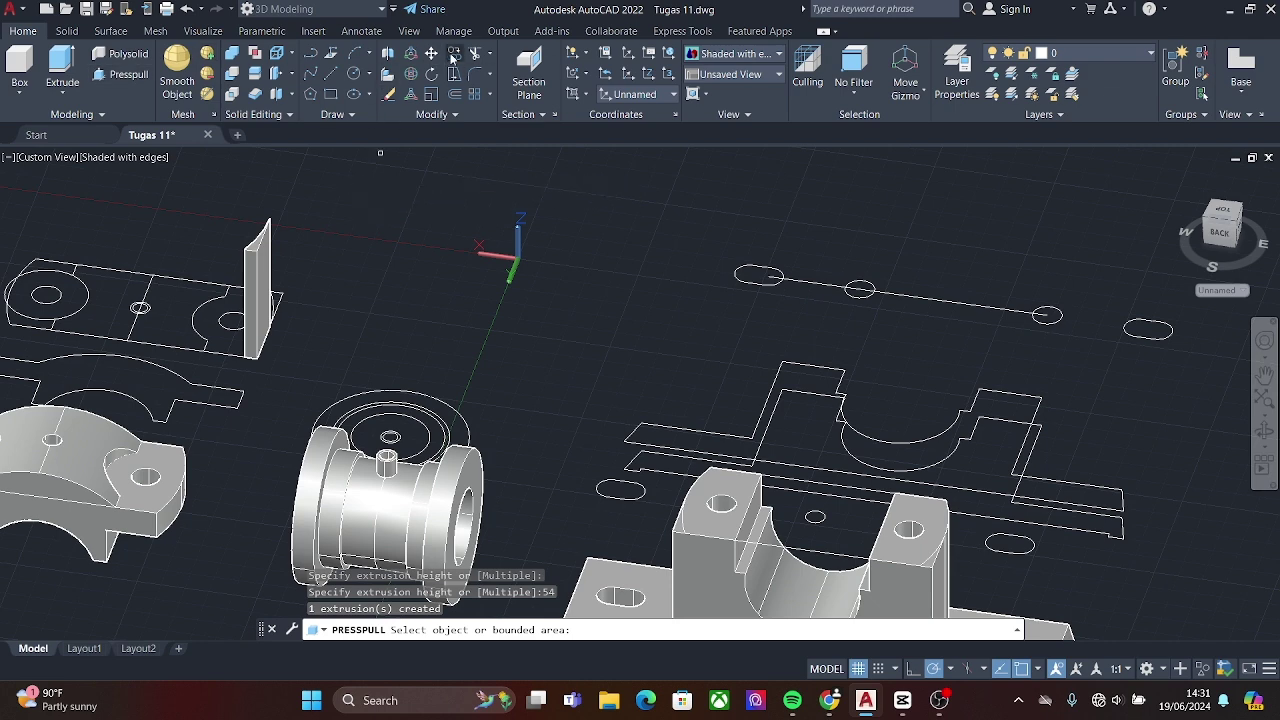
click(450, 56)
click(262, 290)
key(Return)
click(258, 262)
click(996, 575)
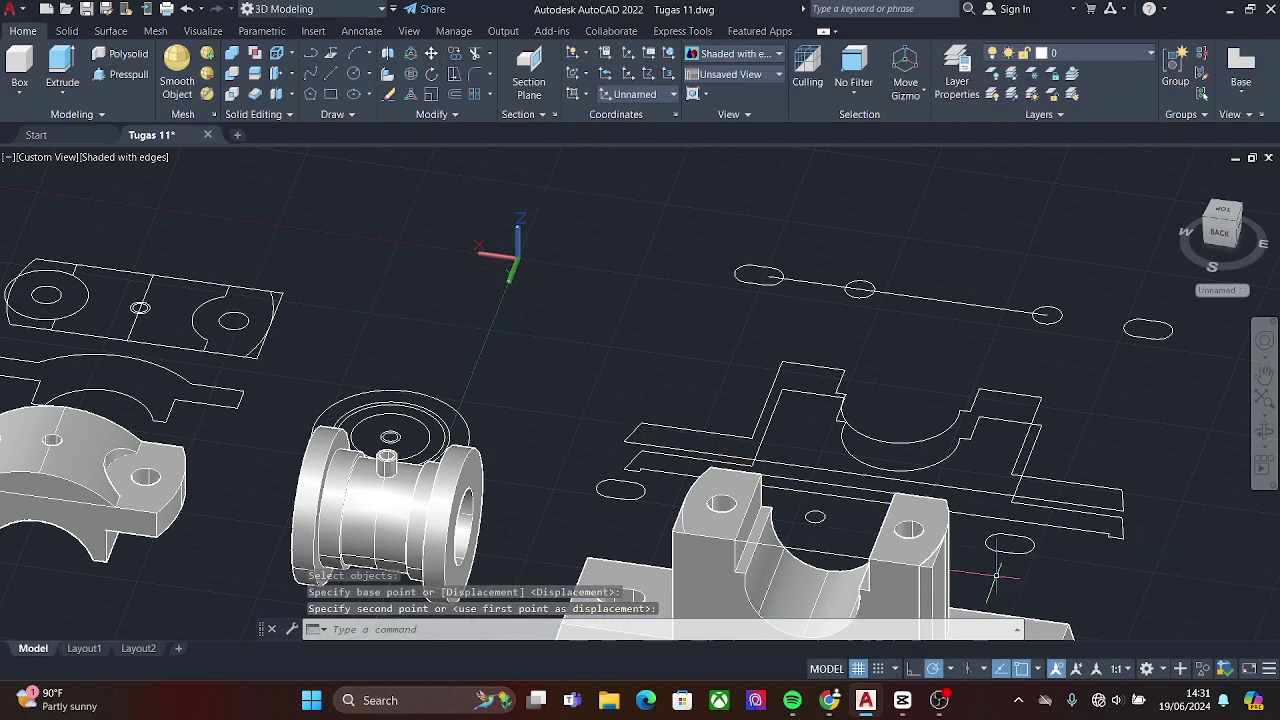
middle_drag(996, 575, 890, 470)
- Mirror the triangular fin to the opposite side, keeping the original
click(474, 133)
click(826, 500)
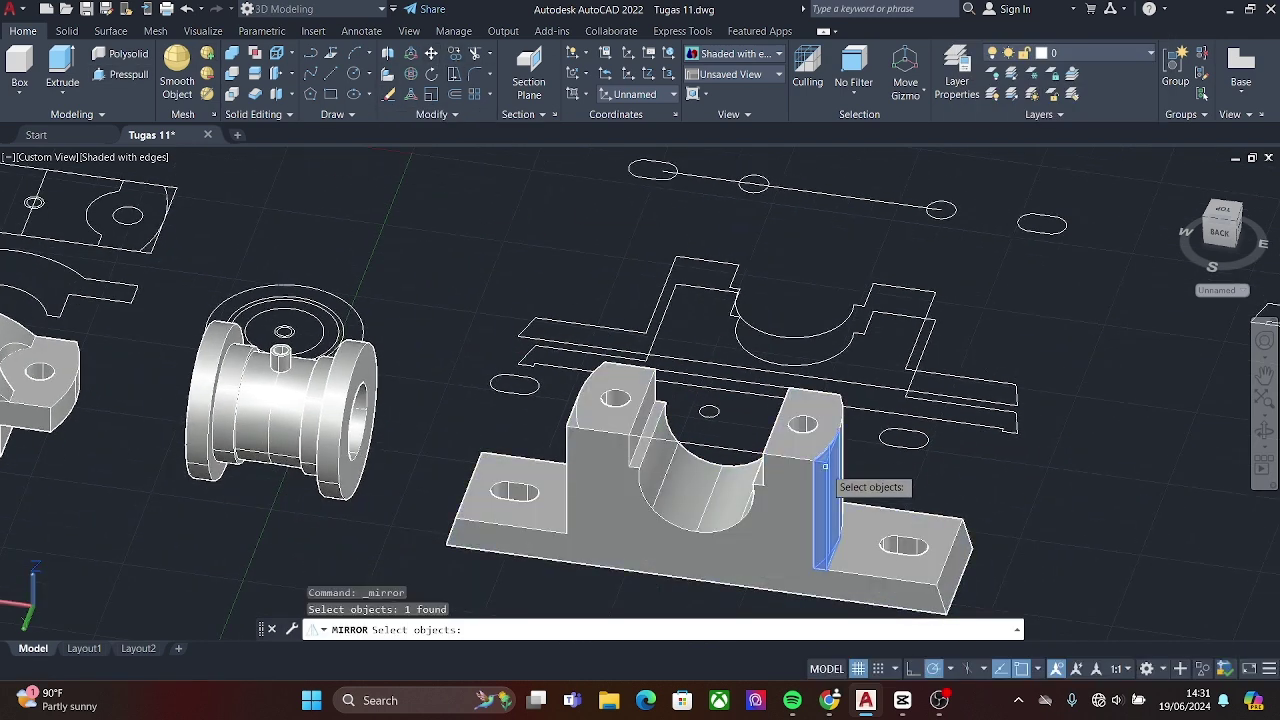
key(Return)
click(709, 411)
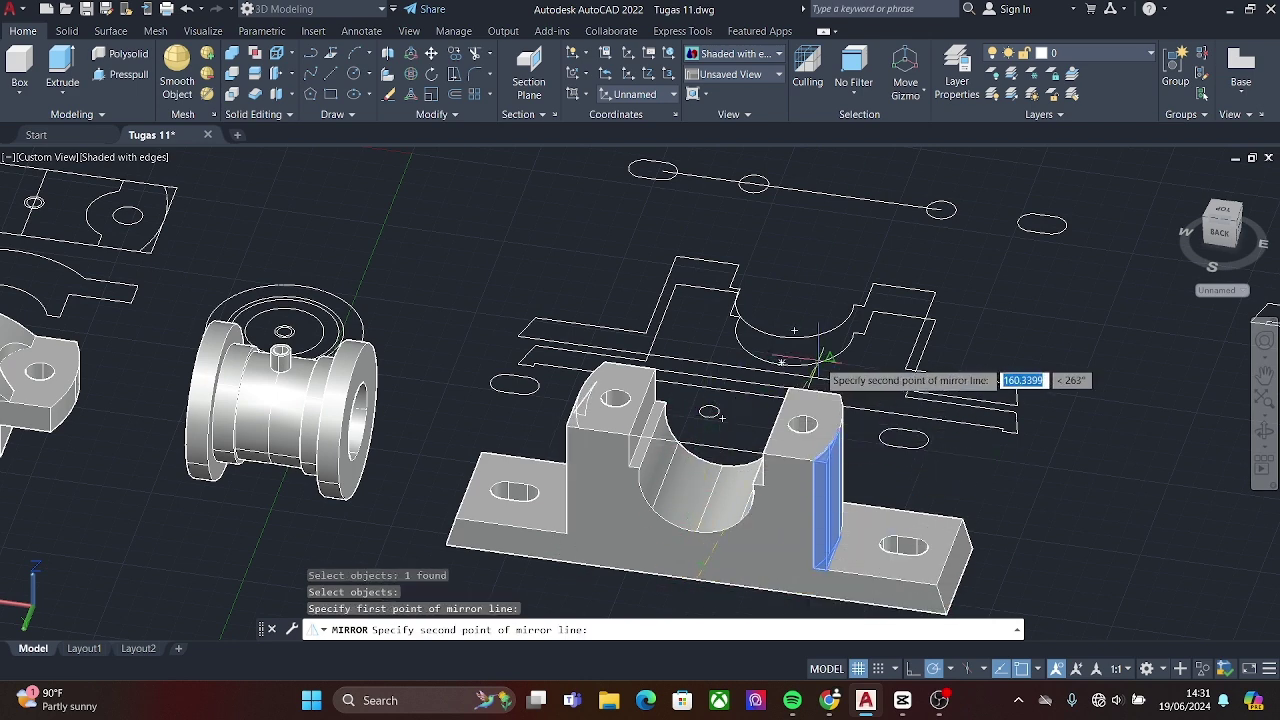
key(Return)
- Subtract the cylinders from the housing to cut the holes
click(232, 73)
click(580, 450)
key(Return)
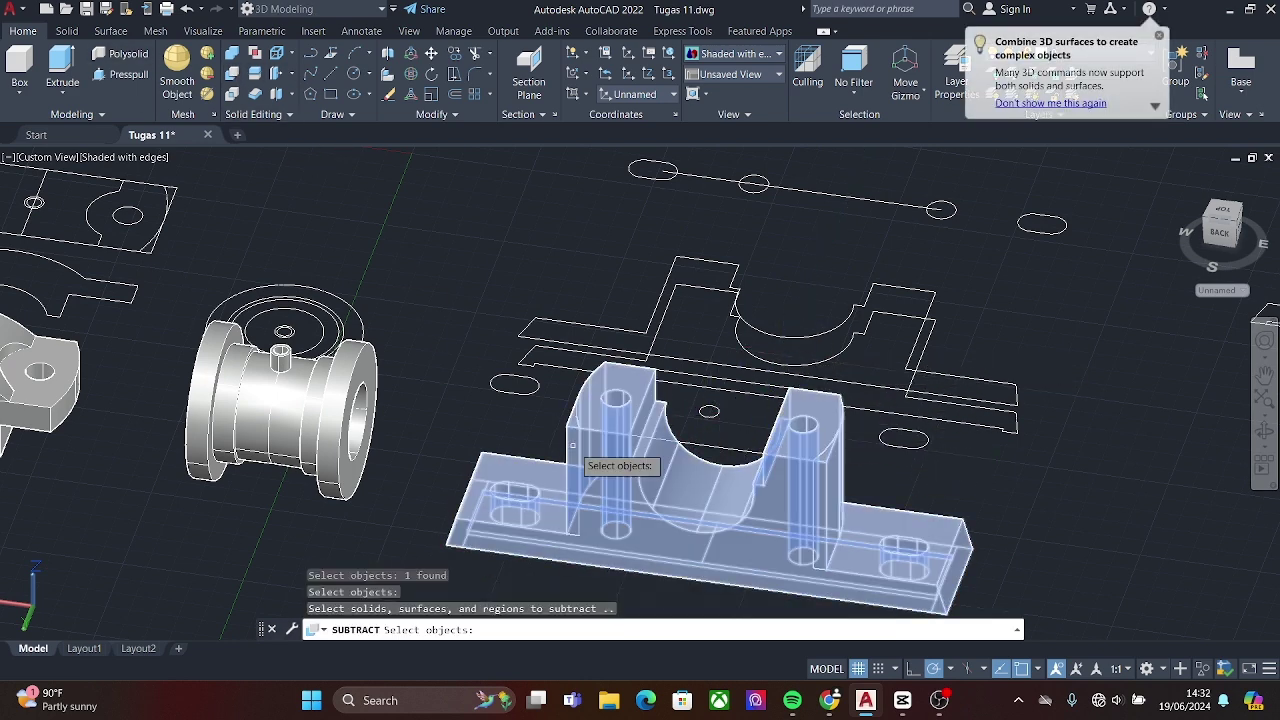
click(825, 465)
key(Return)
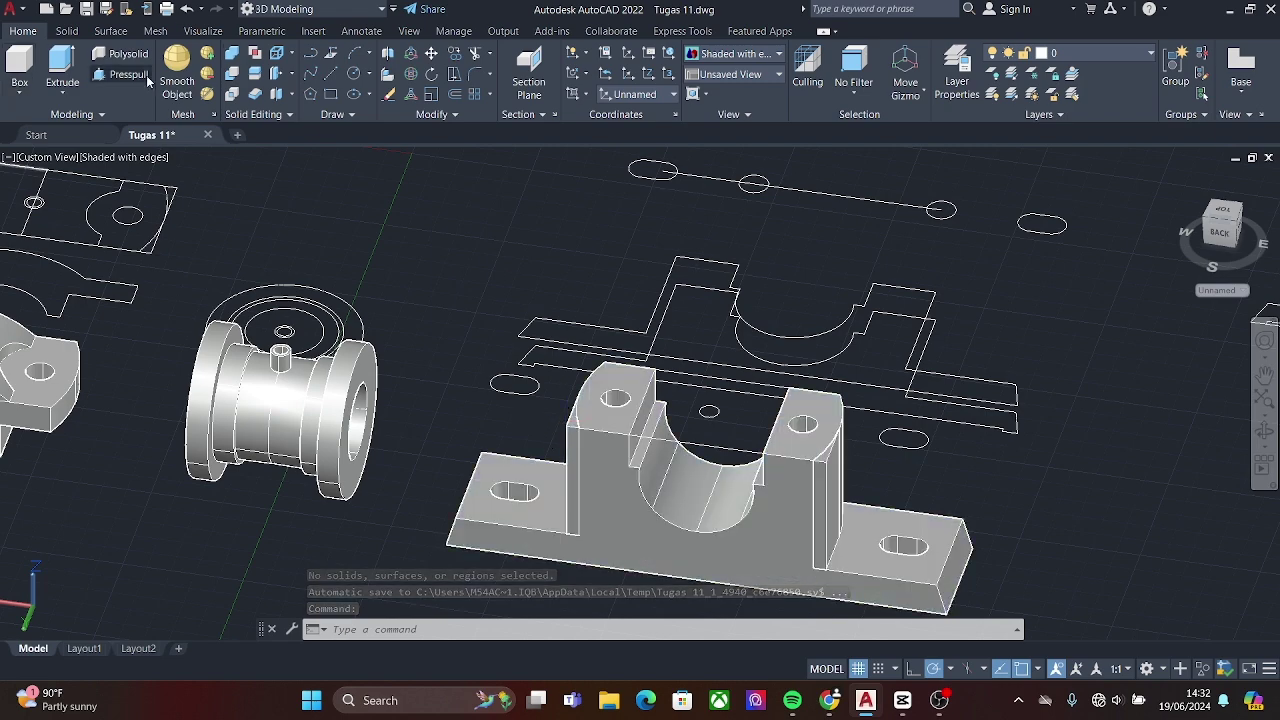
- Subtract the first bolt column from the housing body
click(232, 73)
scroll(847, 483, up, 5)
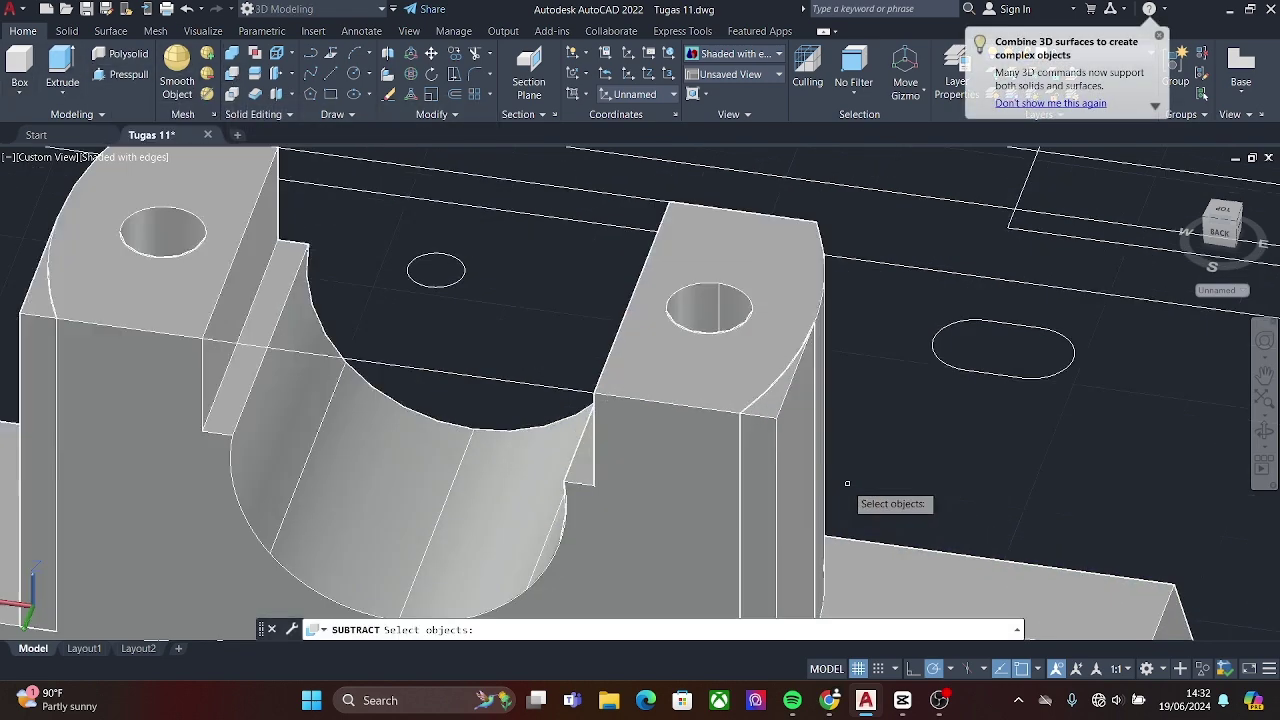
middle_drag(1034, 589, 931, 428)
click(678, 283)
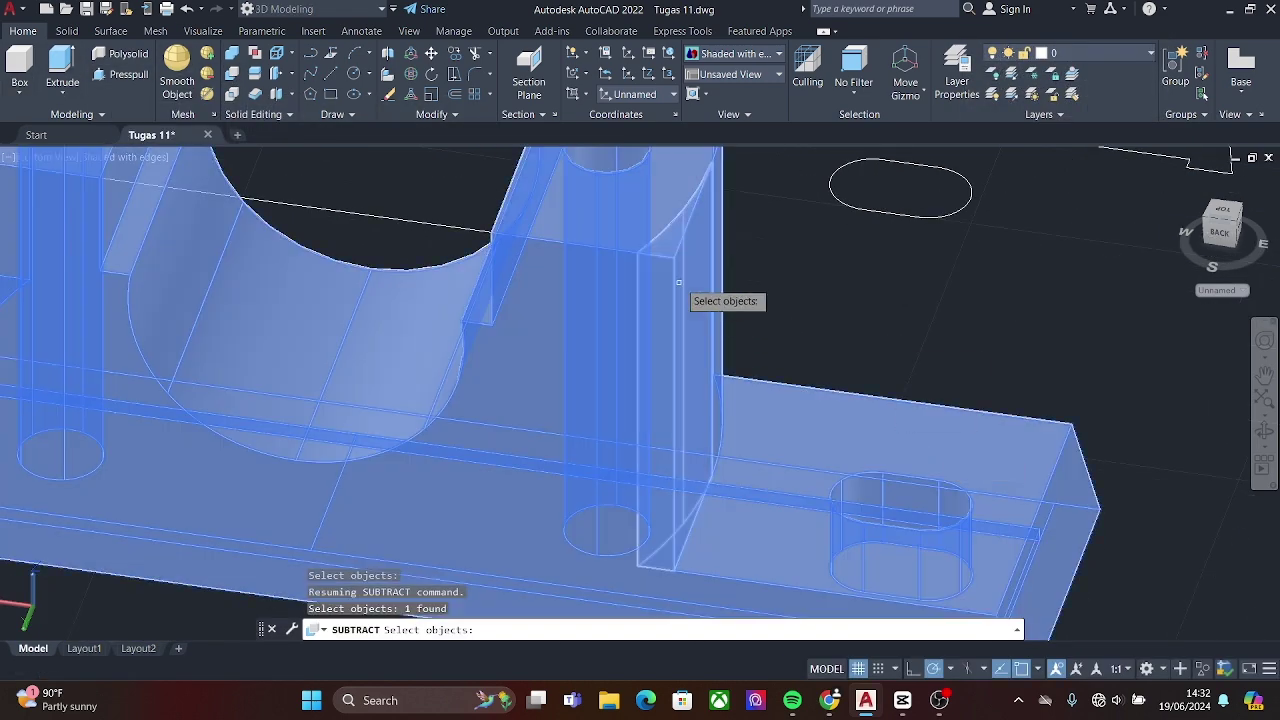
key(Return)
key(Return)
key(ctrl+shift+e)
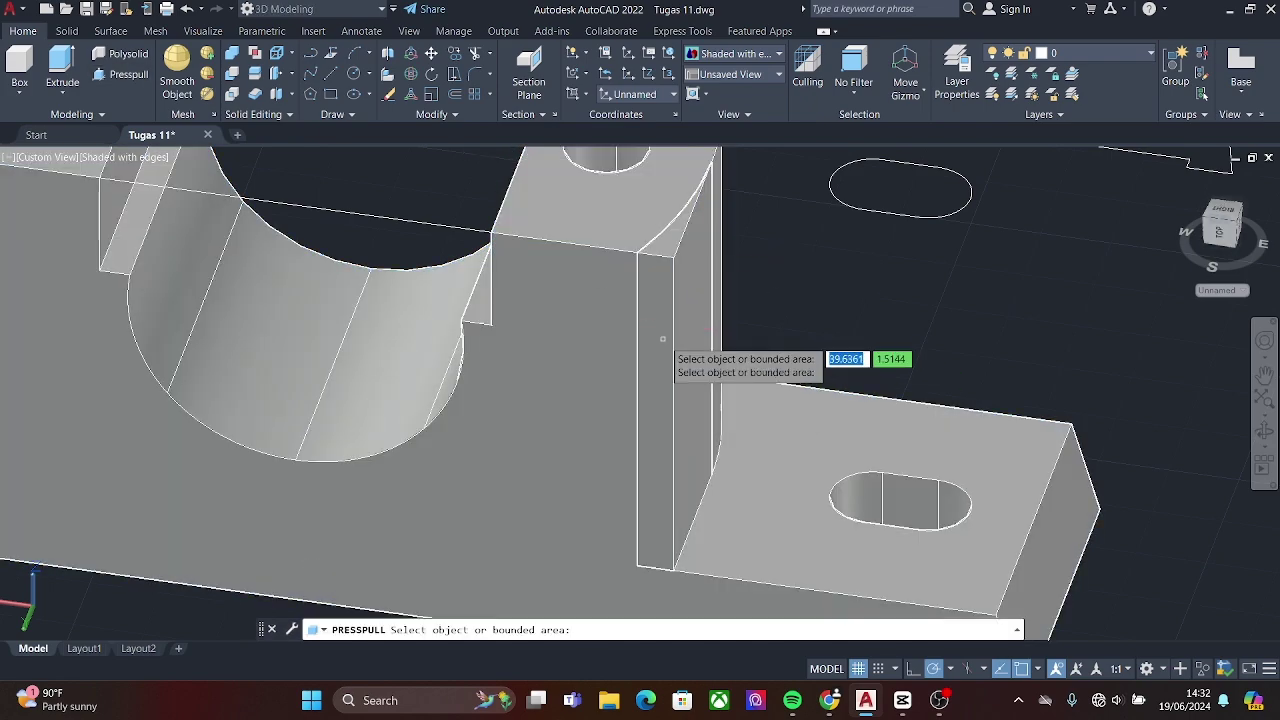
click(232, 73)
click(888, 455)
key(Return)
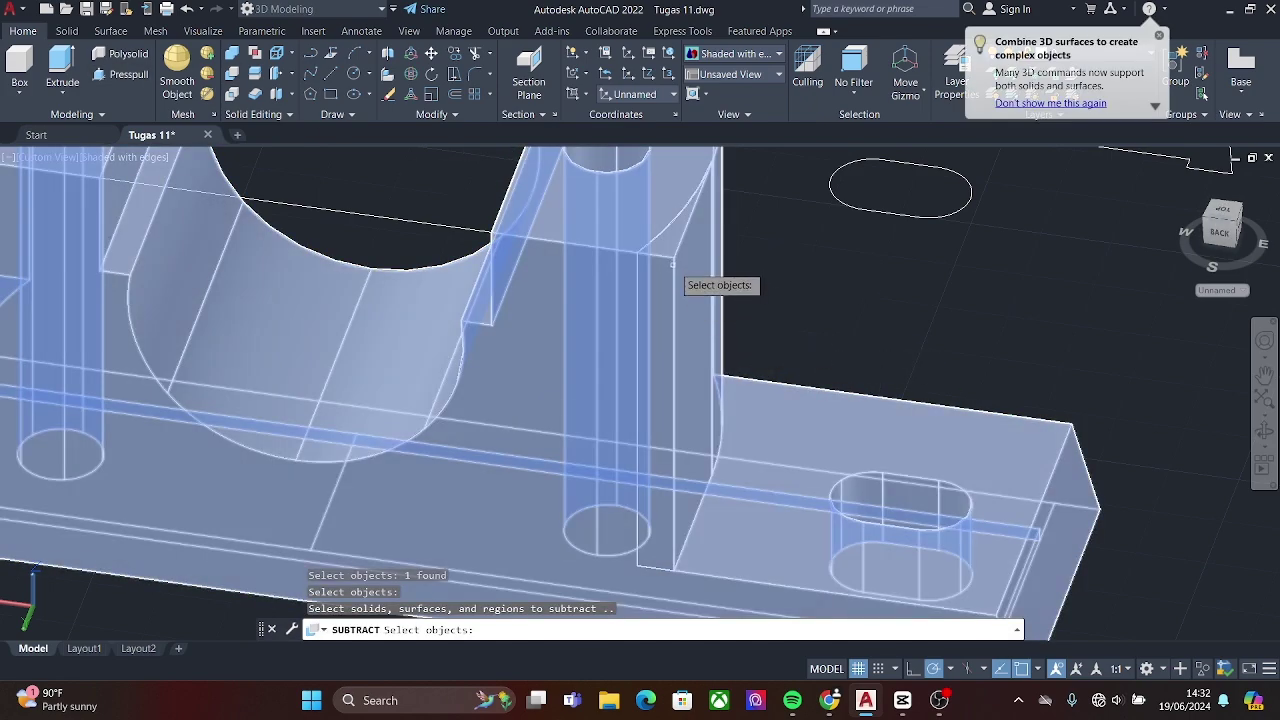
click(676, 284)
- Subtract the front bolt column from the housing
key(Return)
scroll(640, 400, down, 5)
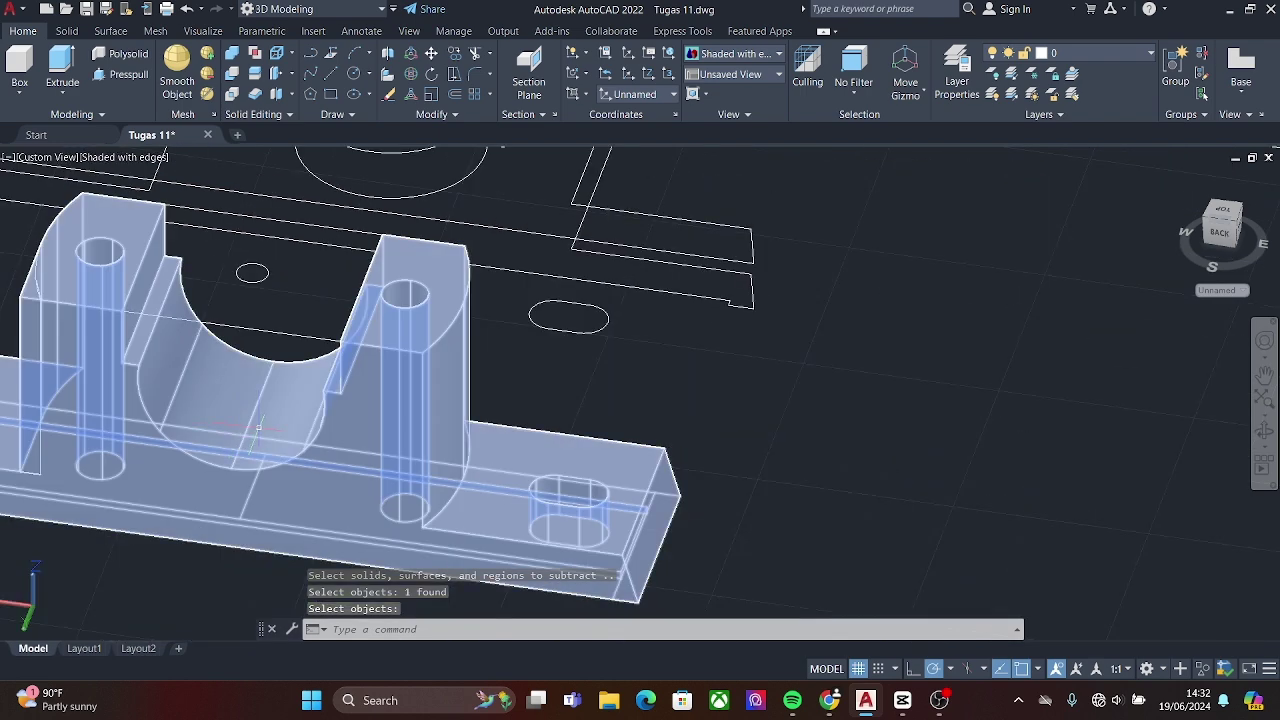
click(232, 73)
click(147, 402)
key(Return)
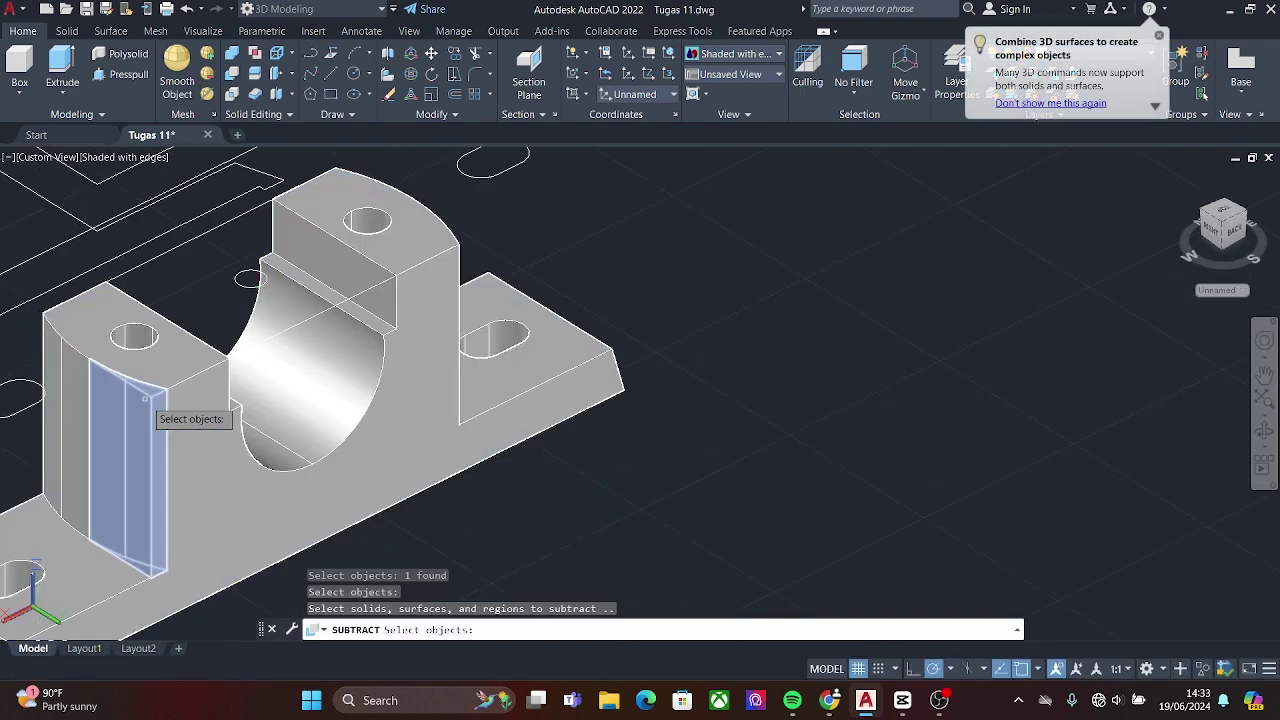
click(145, 399)
key(Return)
scroll(145, 399, down, 3)
- Press-pull the small circle on the half-round seat 60 into a pin
click(192, 283)
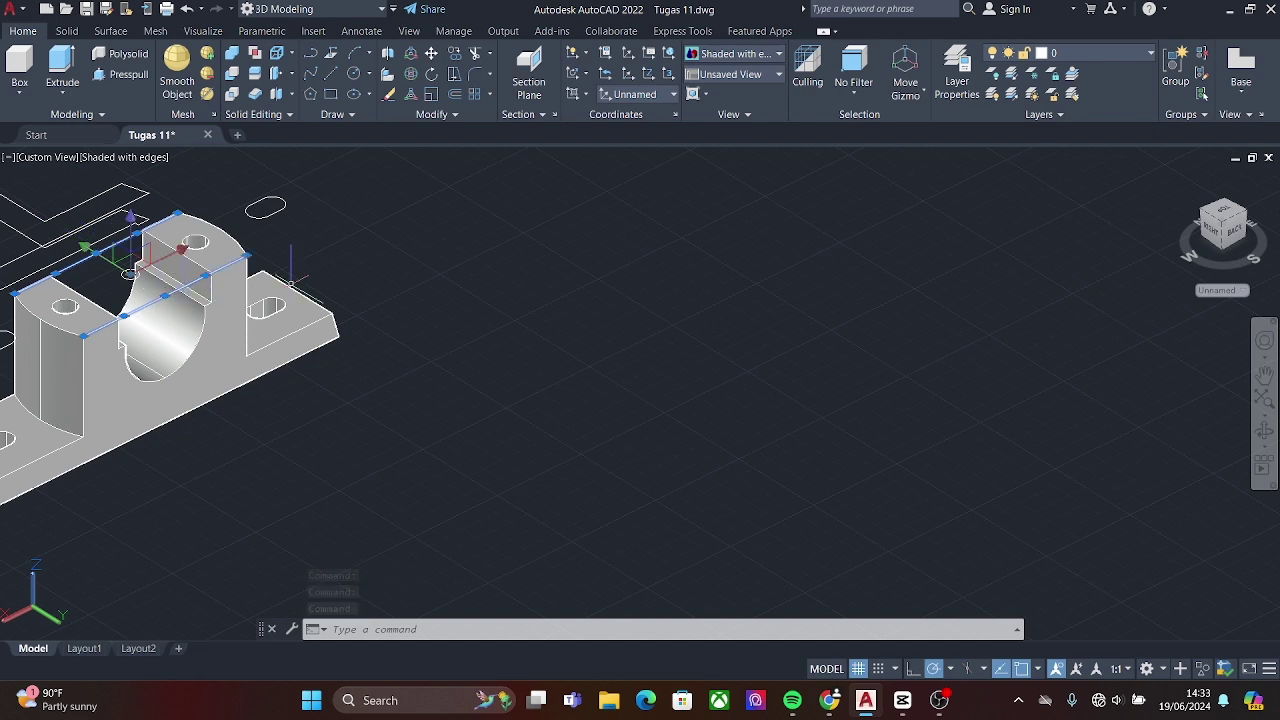
scroll(380, 215, up, 1)
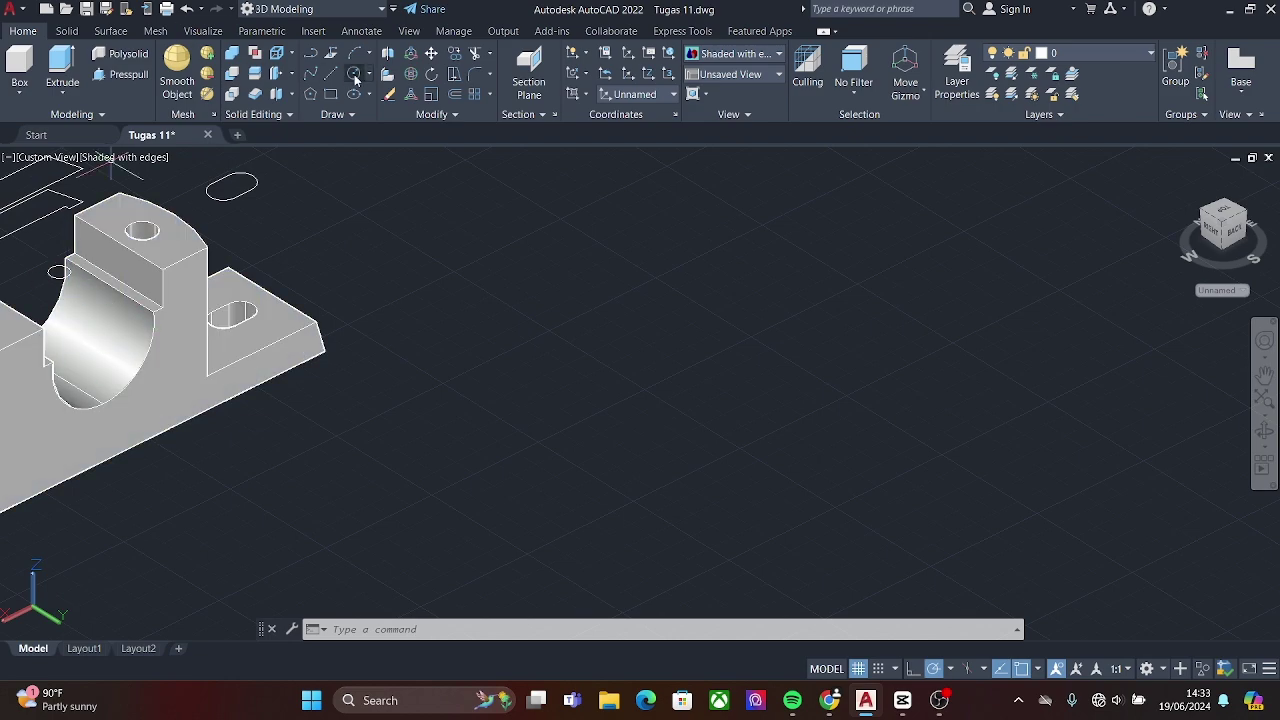
click(122, 74)
click(59, 272)
click(15, 292)
text(60)
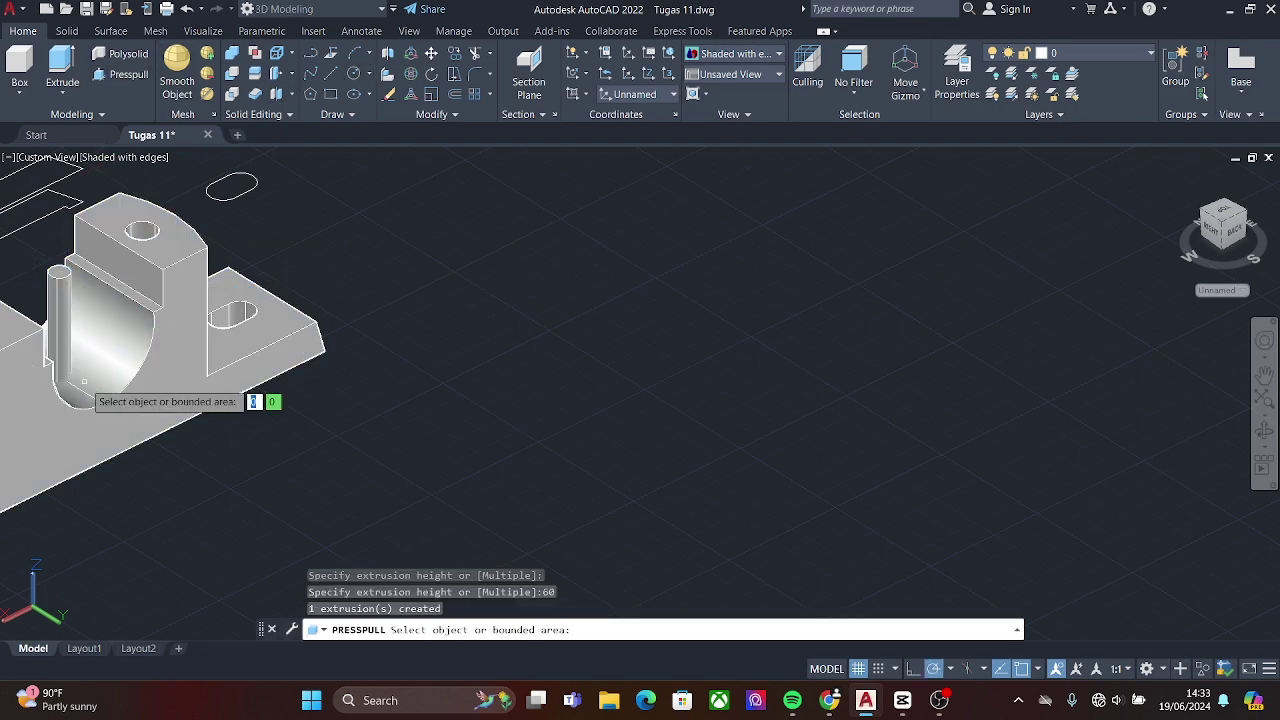
middle_drag(15, 292, 338, 340)
- Subtract the pin from the housing to make the small hole
text(su)
key(Return)
click(430, 420)
key(Return)
click(380, 320)
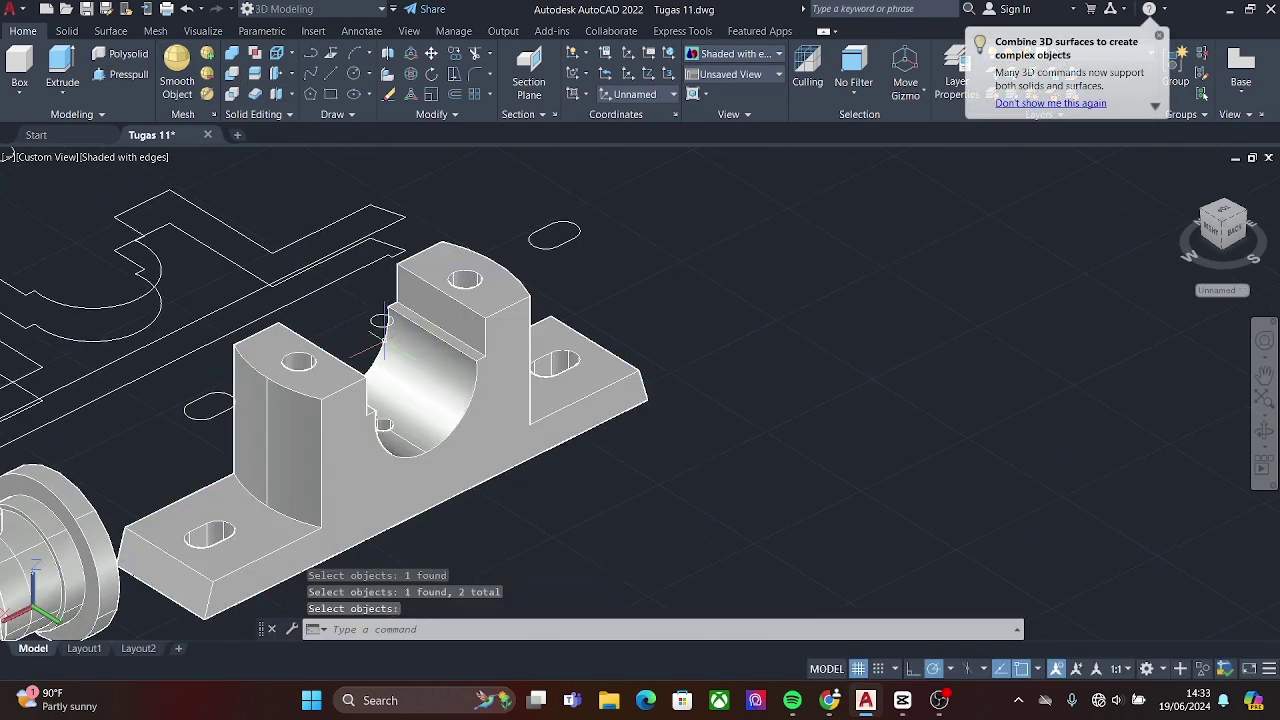
scroll(380, 330, up, 3)
key(Return)
- Erase the two leftover circles and view the housing from the front
scroll(312, 380, down, 4)
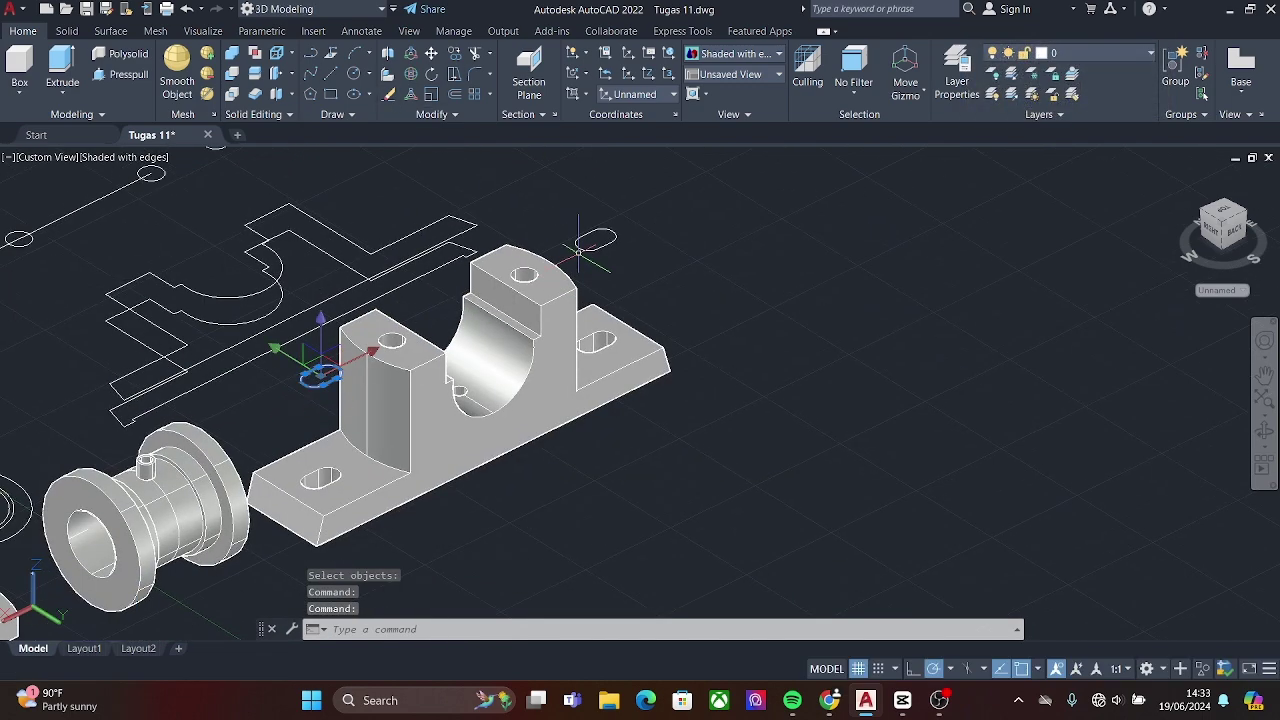
key(Delete)
scroll(550, 272, down, 2)
scroll(638, 278, up, 1)
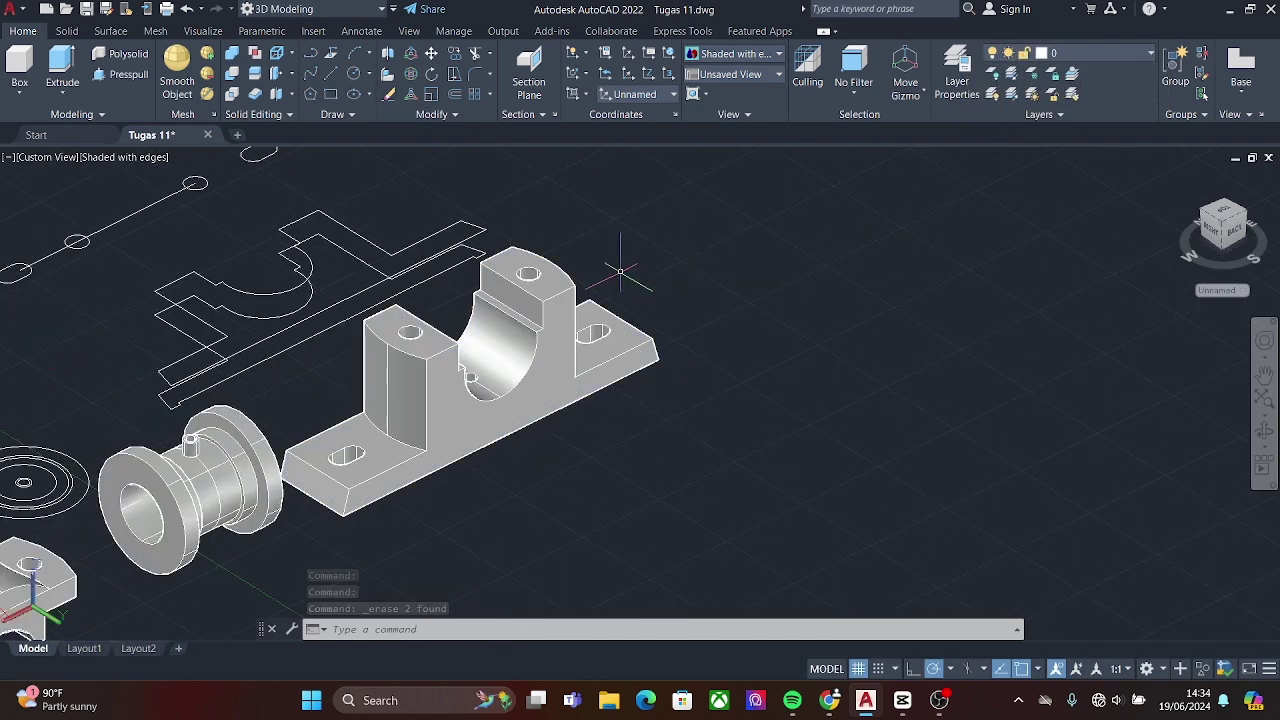
mouse_move(620, 270)
shift+middle_down()
mouse_move(511, 375)
mouse_move(573, 482)
mouse_move(711, 414)
shift+middle_up()
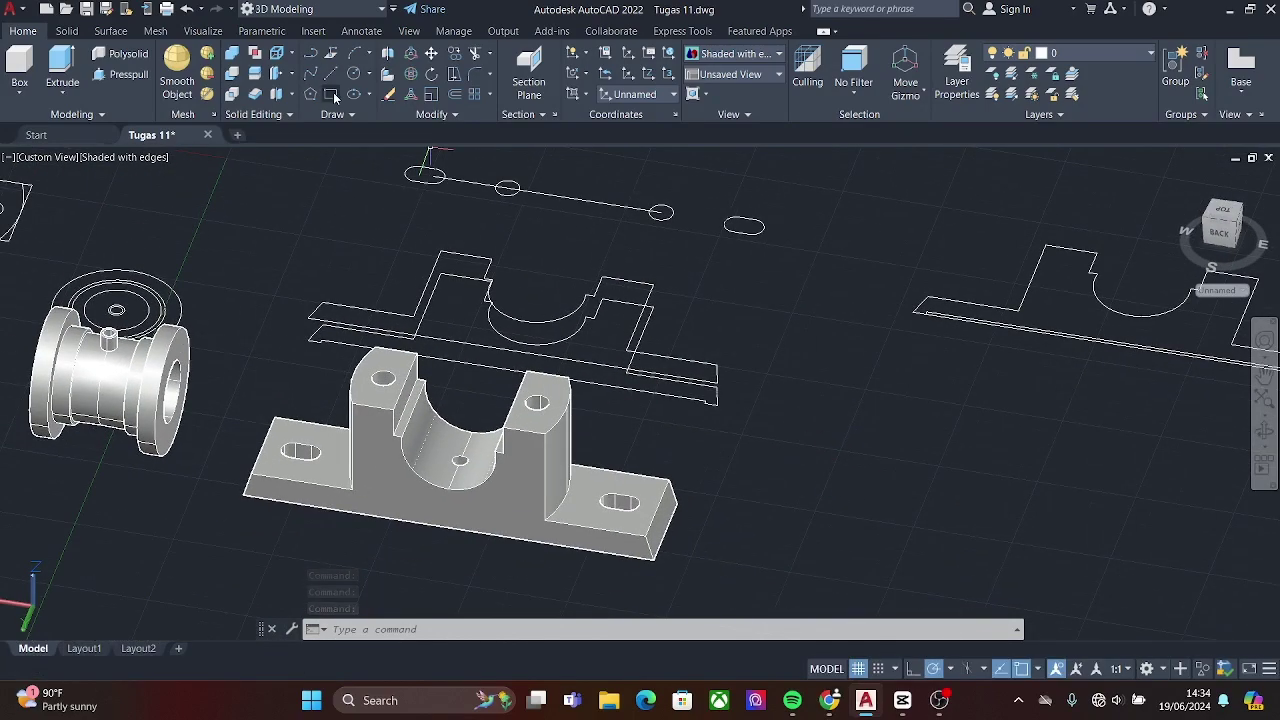
- Draw a 28-unit square near the housing base
click(331, 94)
click(879, 452)
key(Tab)
text(2)
key(Return)
scroll(980, 400, up, 2)
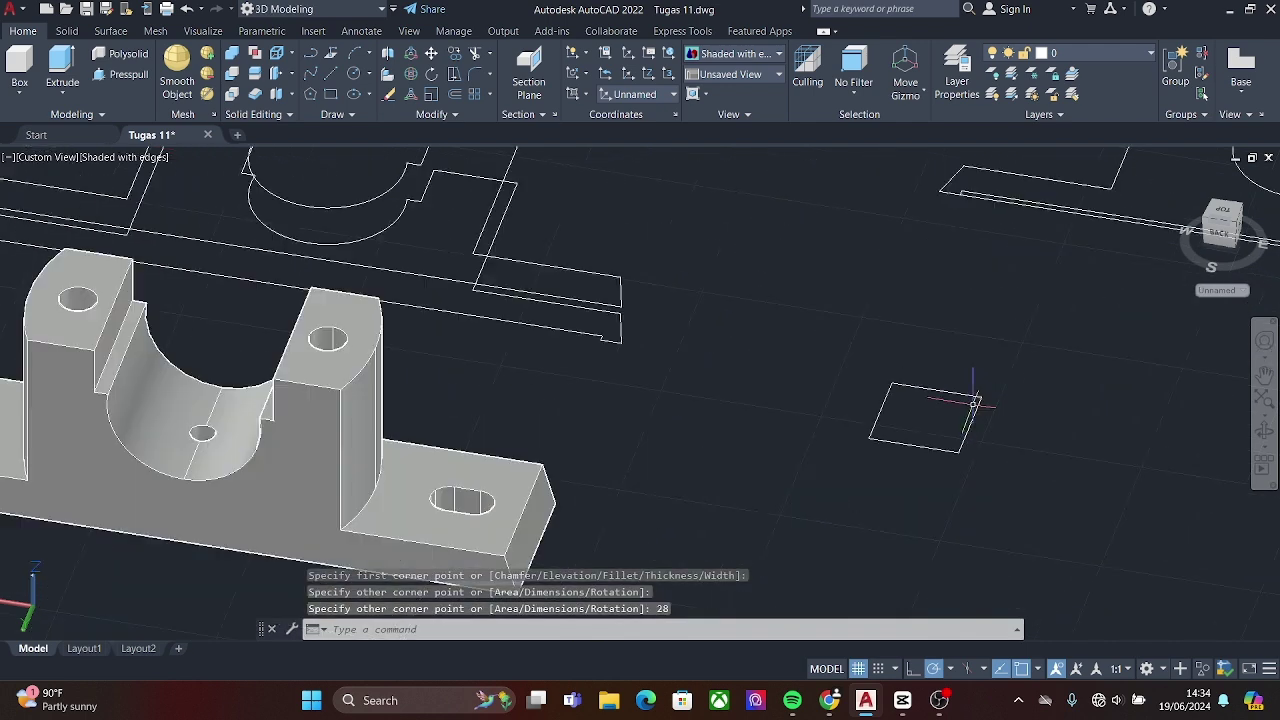
scroll(977, 400, up, 1)
scroll(986, 364, down, 1)
- Copy the square to make a second one beside it
click(1000, 363)
click(880, 443)
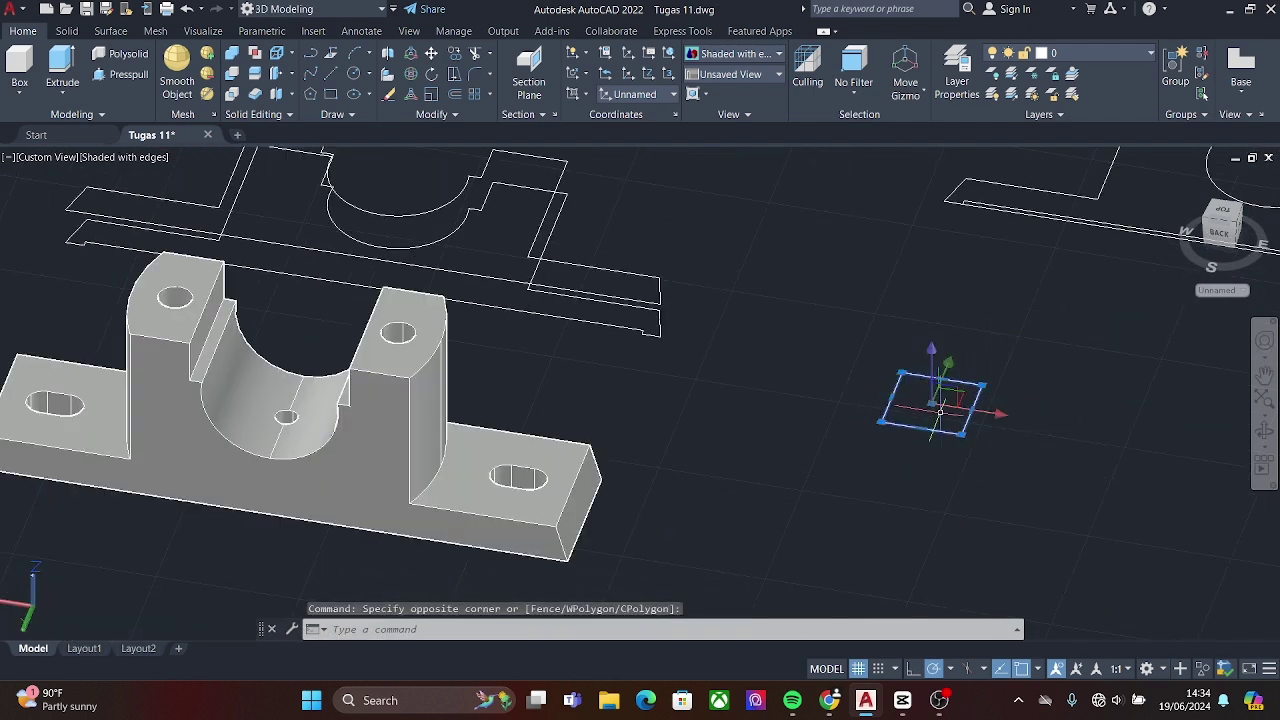
click(455, 53)
click(909, 398)
click(881, 466)
key(Escape)
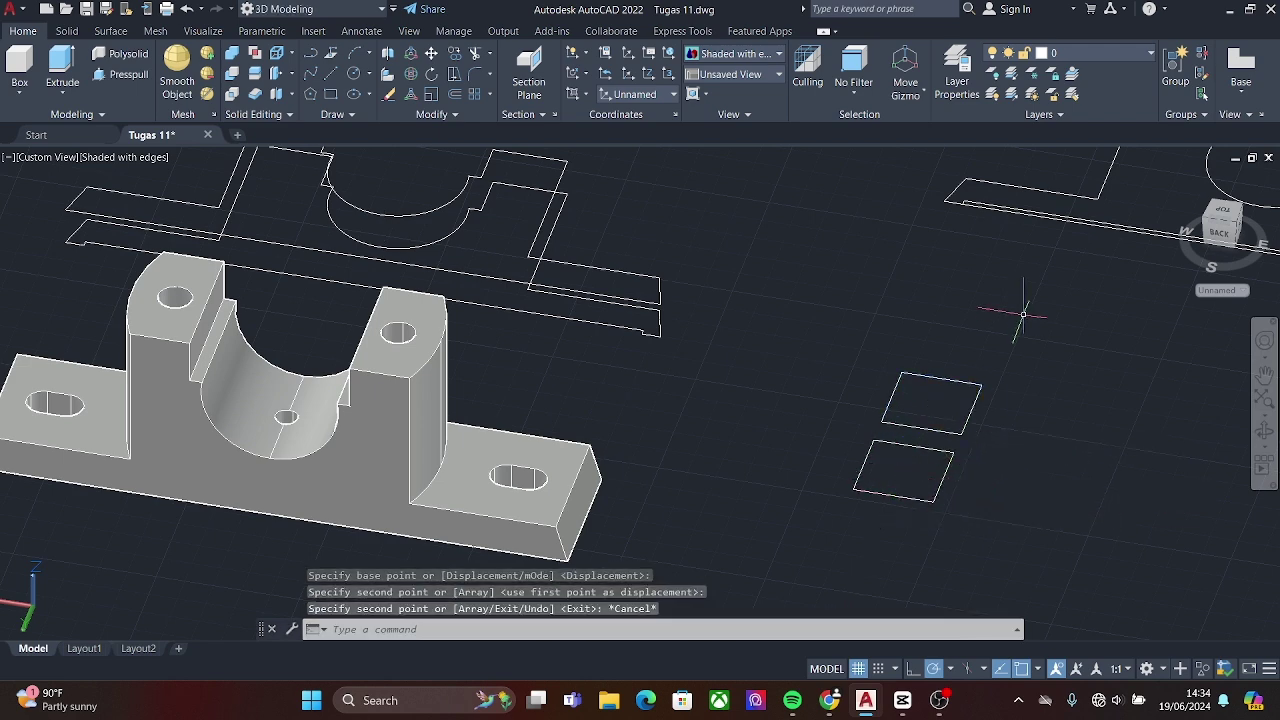
- Move a square onto the underside over the left bolt hole
click(952, 380)
click(431, 53)
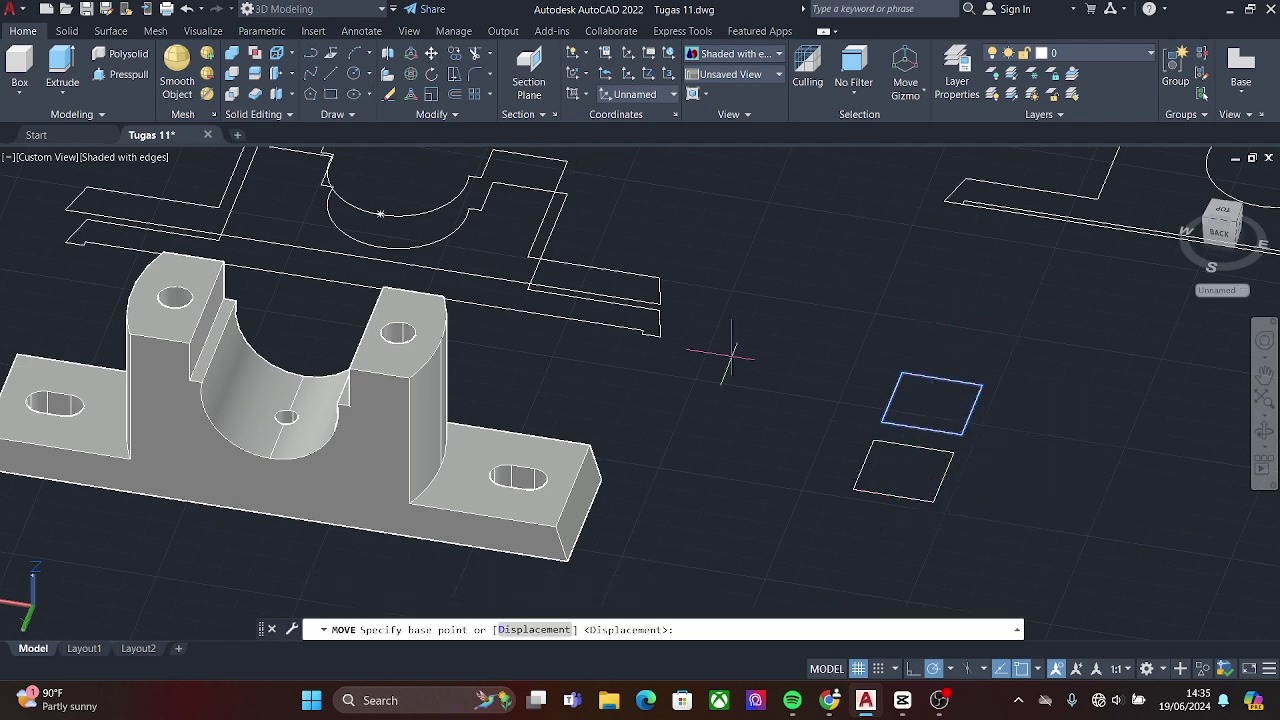
click(909, 403)
shift+middle_drag(909, 403, 399, 408)
key(Escape)
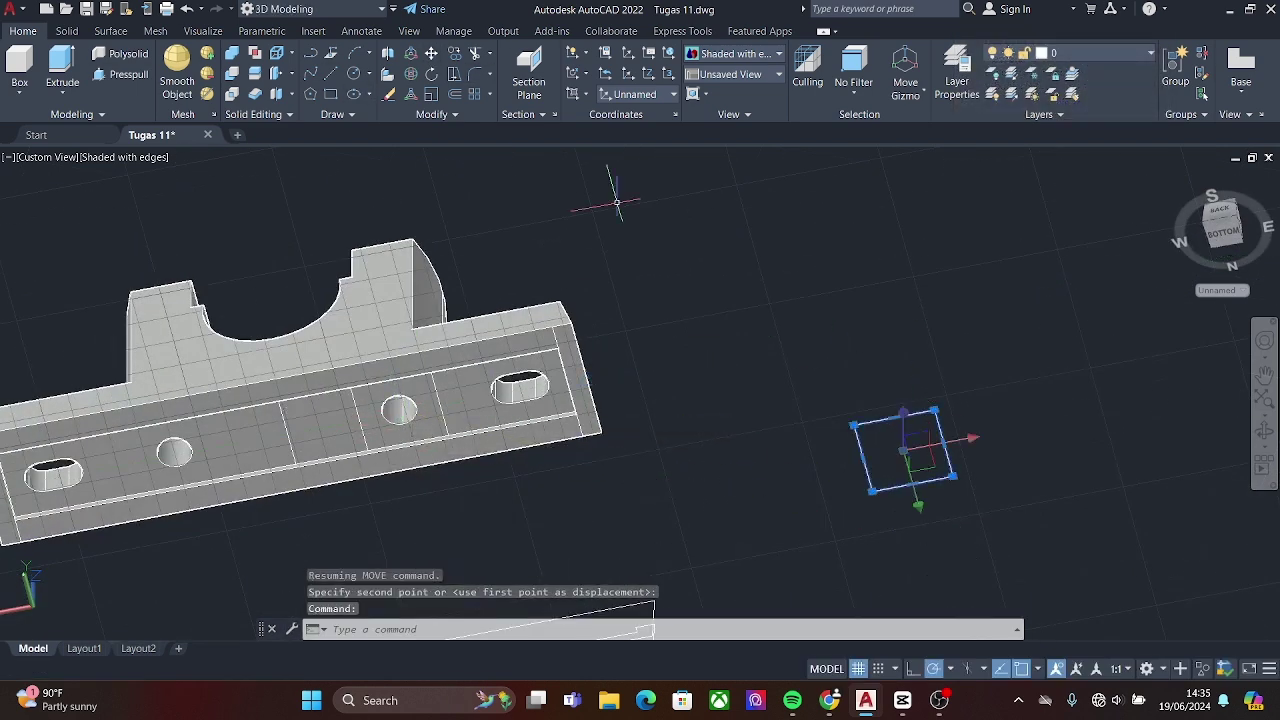
key(space)
click(905, 450)
click(171, 451)
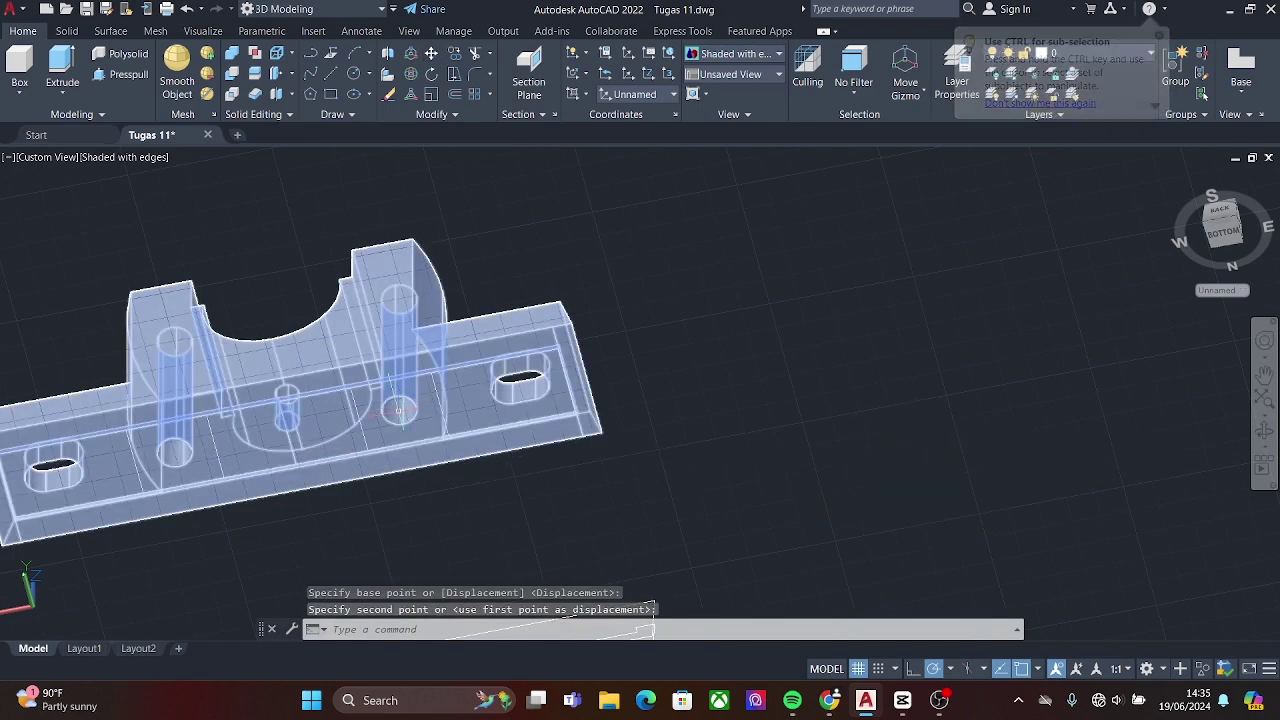
mouse_move(171, 451)
shift+middle_down()
mouse_move(430, 330)
mouse_move(300, 380)
shift+middle_up()
- Press-pull both square areas around the bolt holes 10 units deep
key(ctrl+shift+e)
click(440, 335)
text(10)
key(Return)
click(305, 345)
text(10)
key(Return)
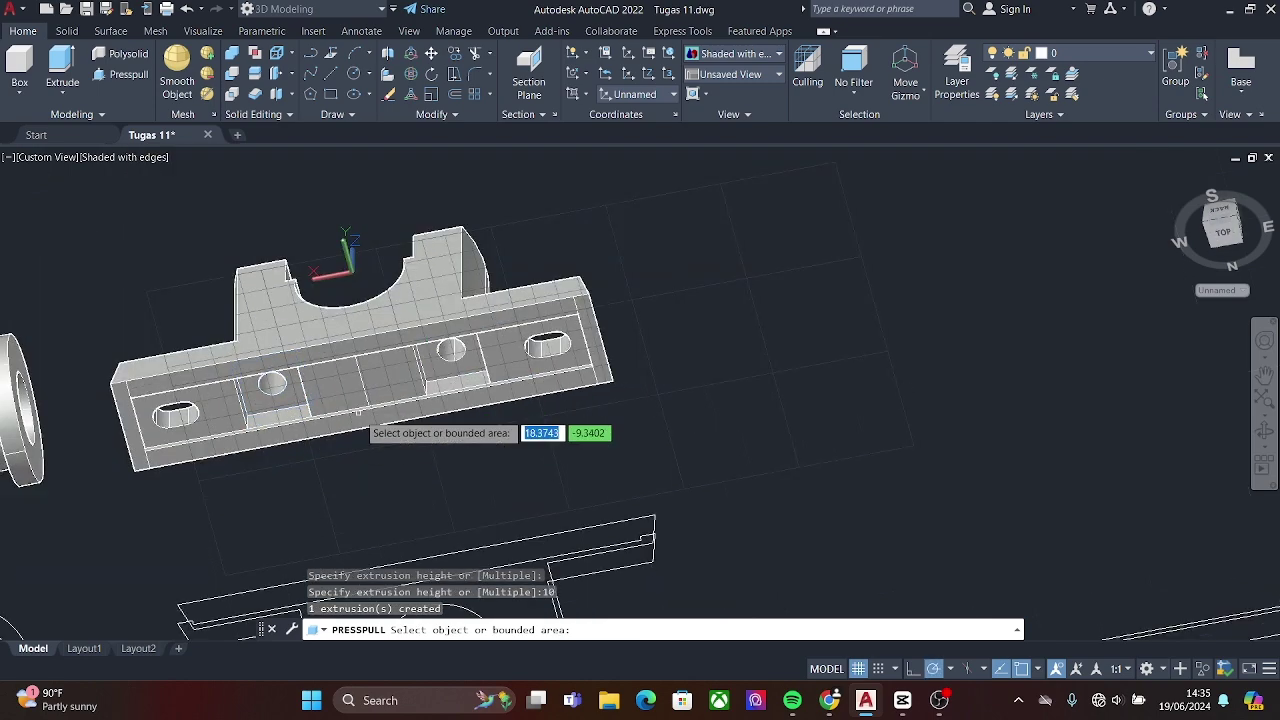
shift+middle_drag(358, 412, 395, 502)
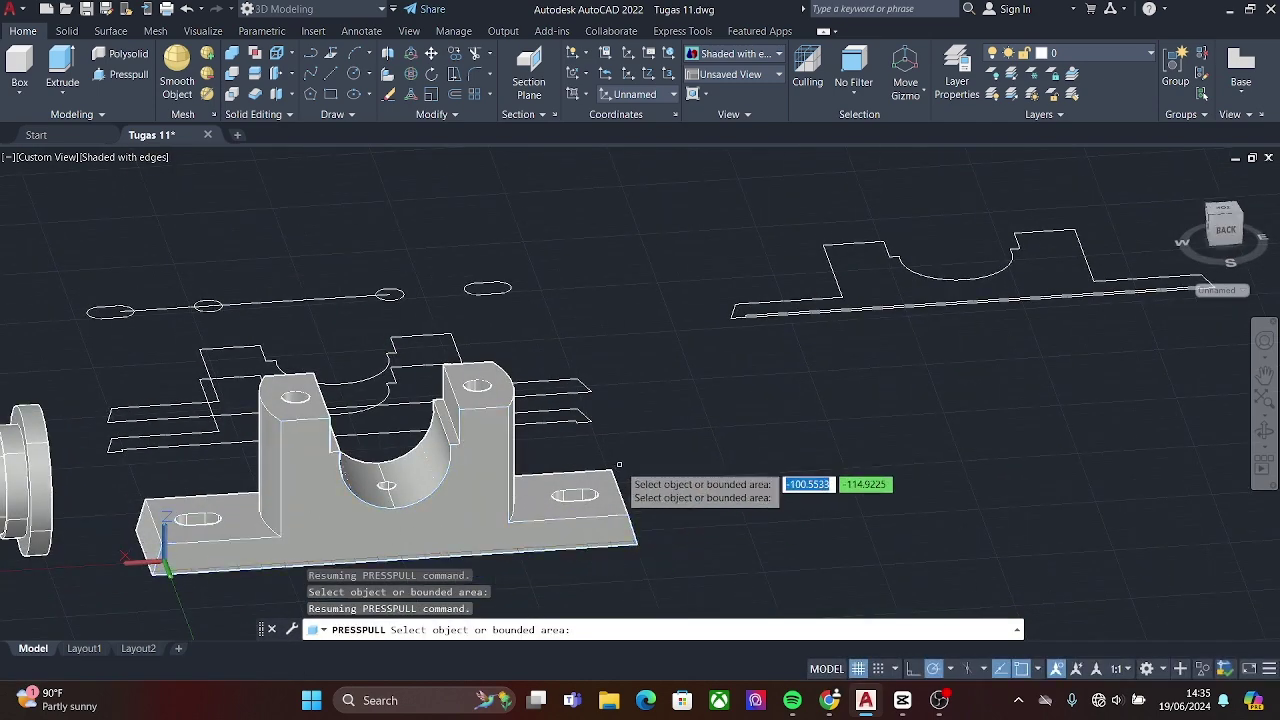
mouse_move(619, 465)
shift+middle_down()
mouse_move(643, 478)
mouse_move(248, 422)
shift+middle_up()
- Fillet the upright-to-base inner corners and eight base edges with radius 8
click(66, 31)
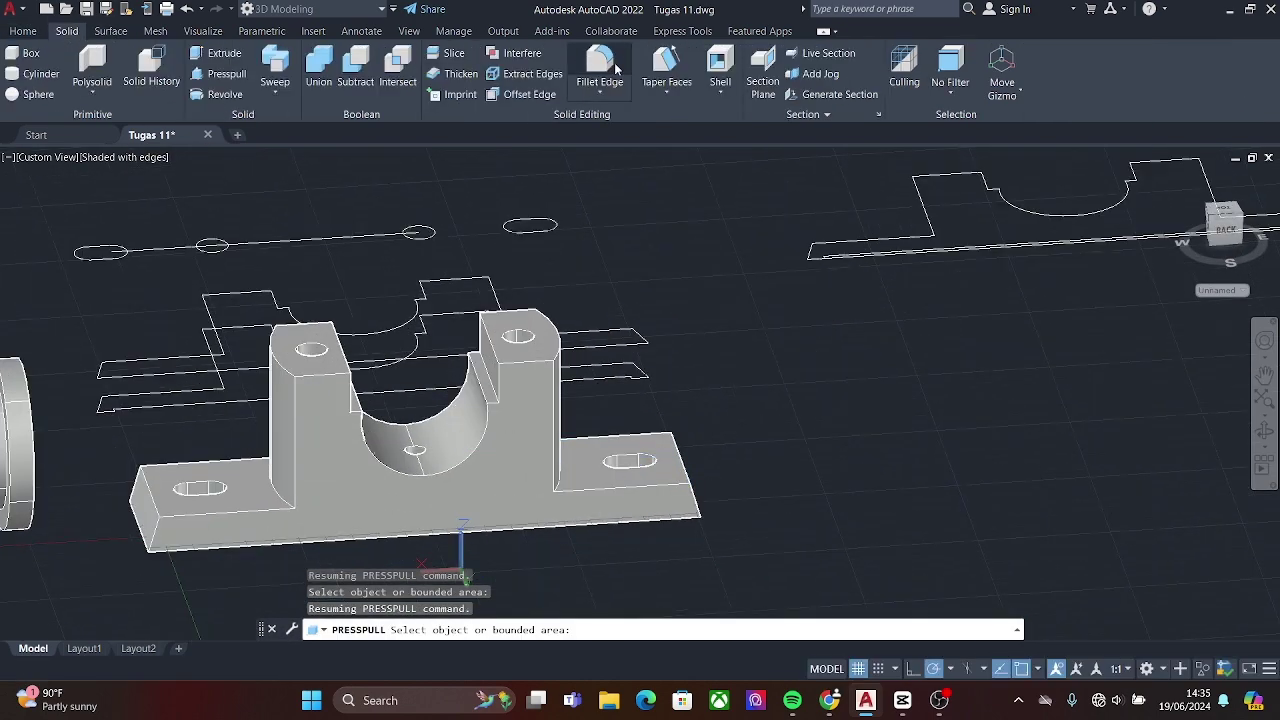
click(599, 70)
text(8)
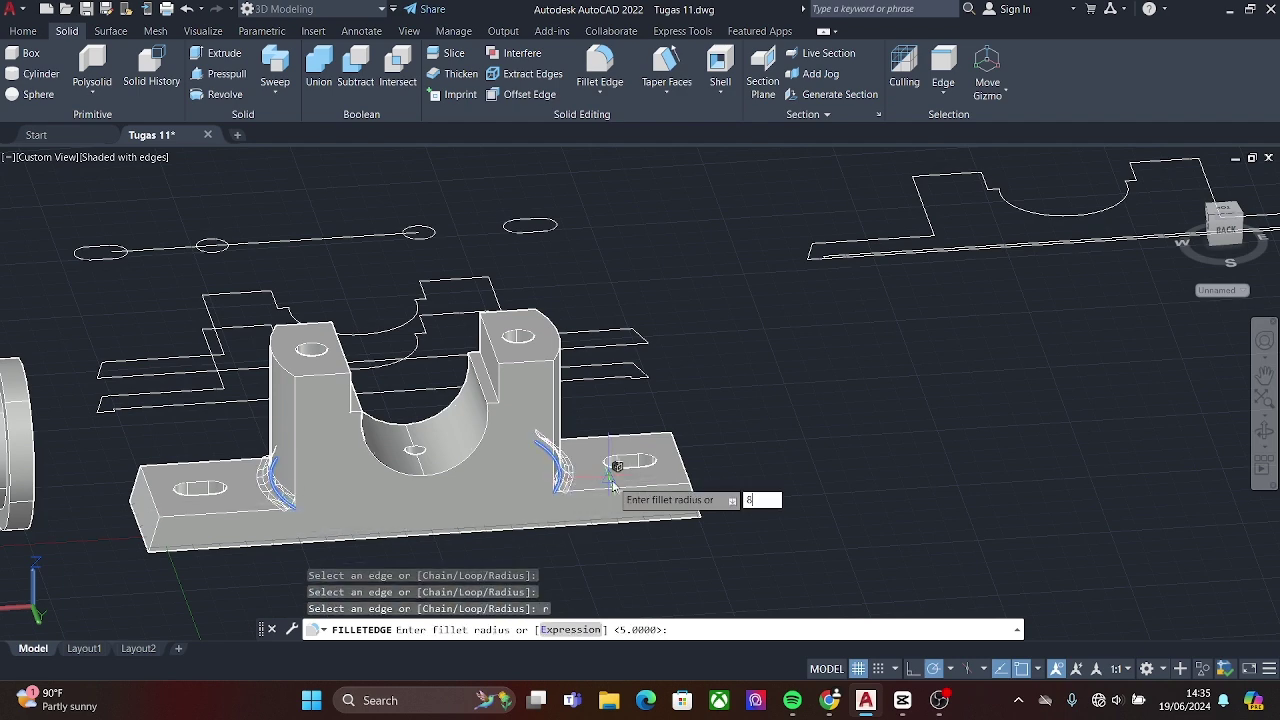
key(Return)
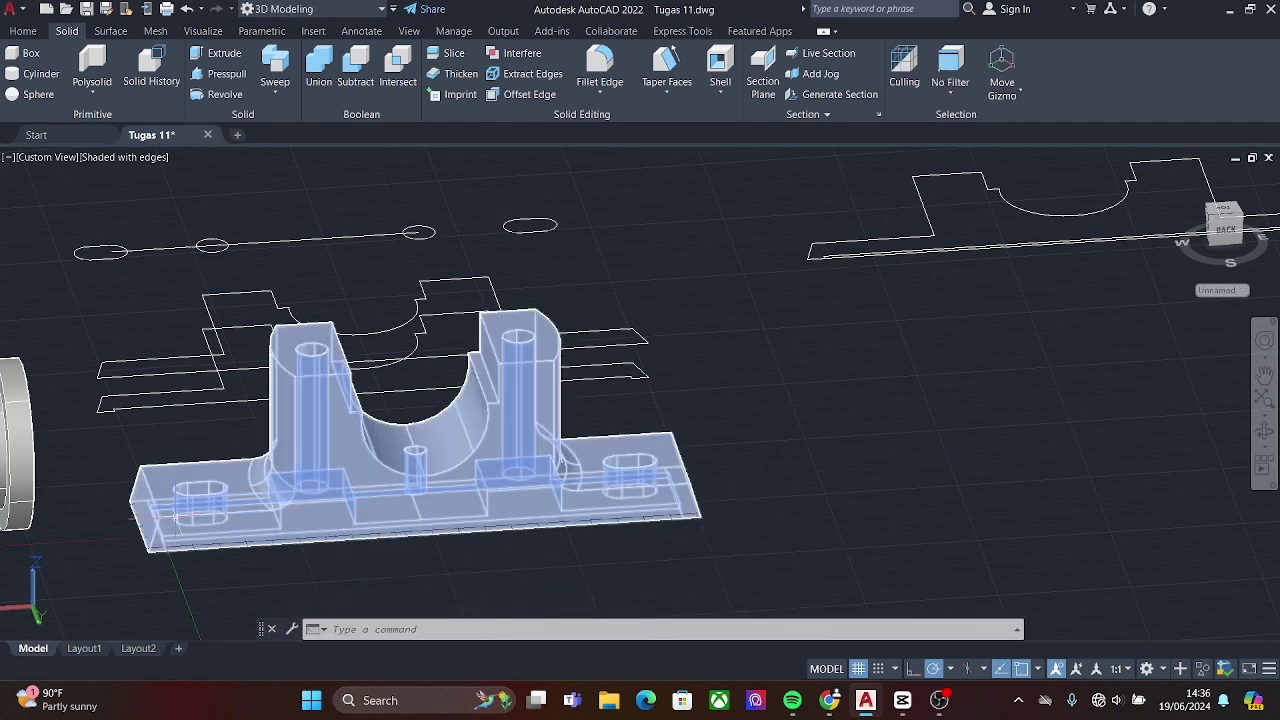
key(Return)
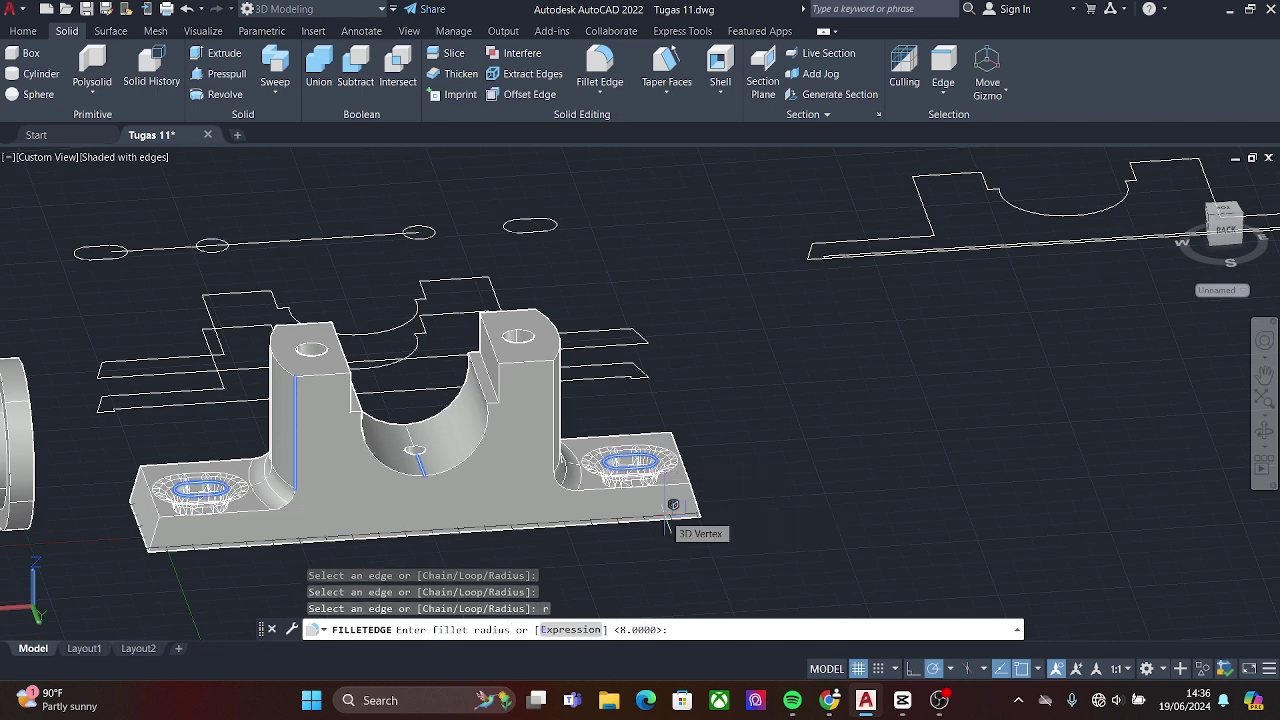
key(Return)
key(Return)
scroll(763, 521, down, 2)
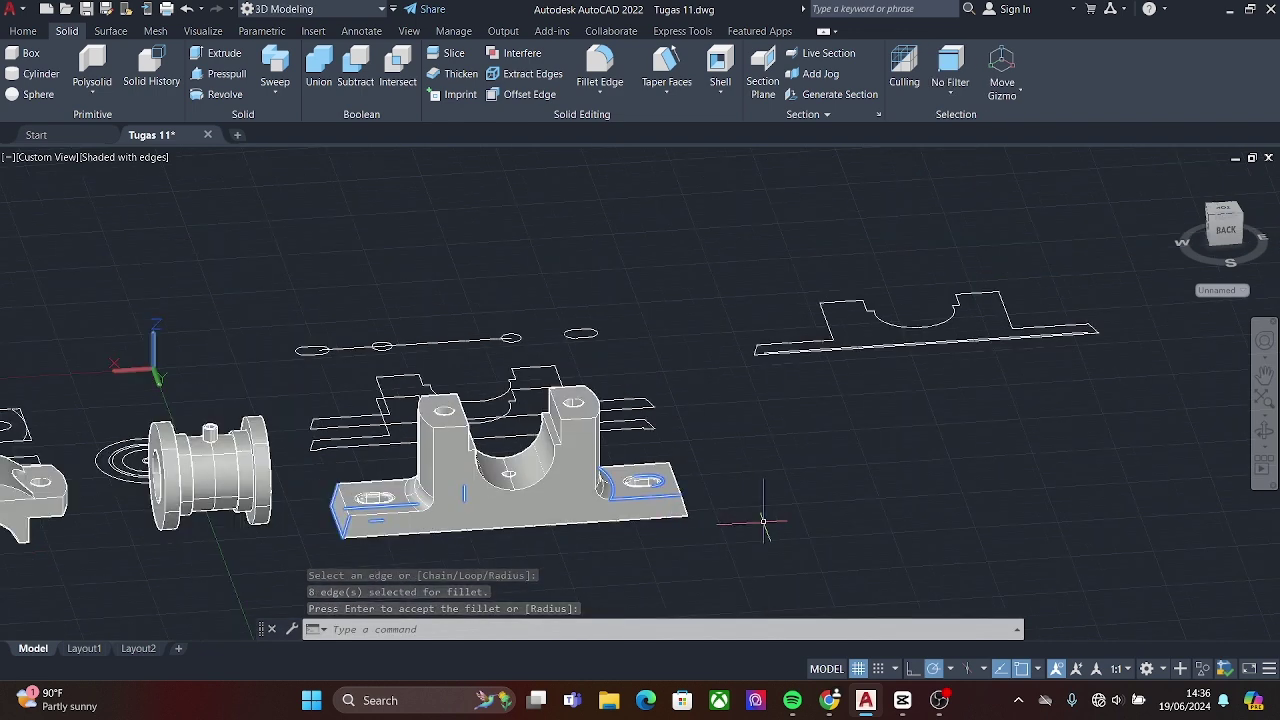
mouse_move(763, 521)
shift+middle_down()
mouse_move(560, 515)
mouse_move(902, 490)
shift+middle_up()
click(551, 510)
key(Escape)
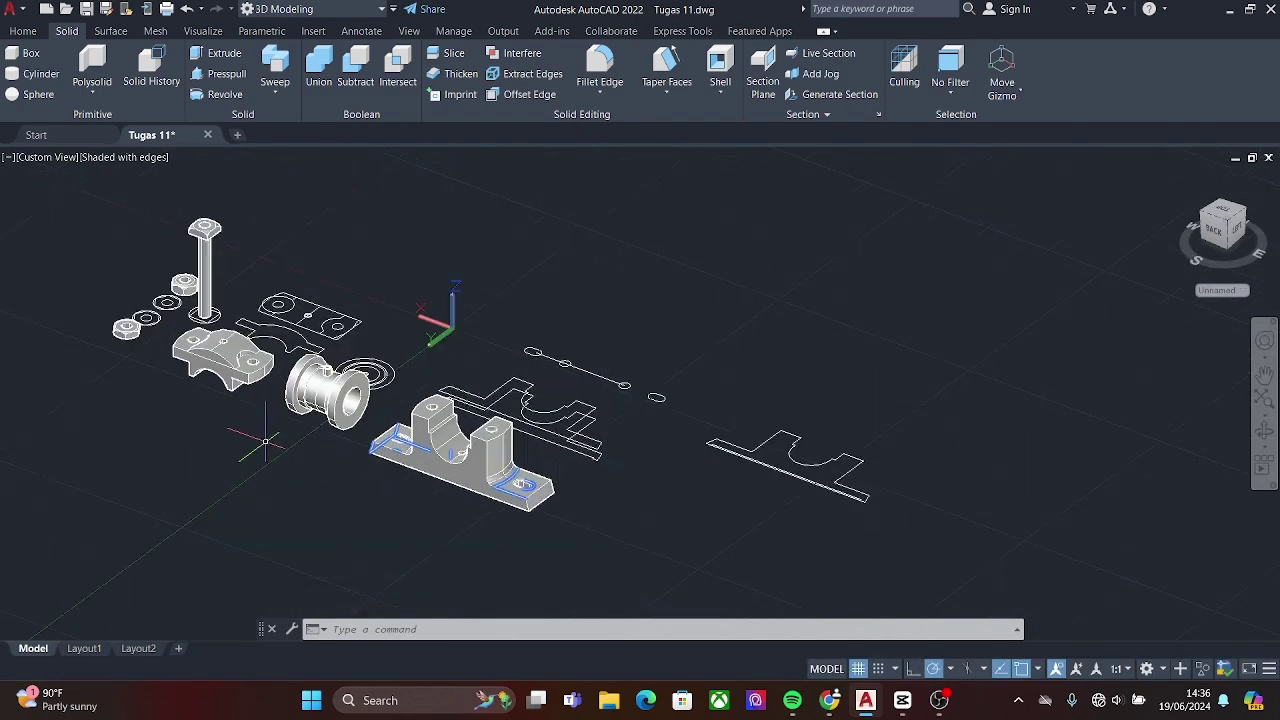
scroll(265, 441, up, 3)
- Attempt to union the bolt with the bearing cap
scroll(265, 441, up, 2)
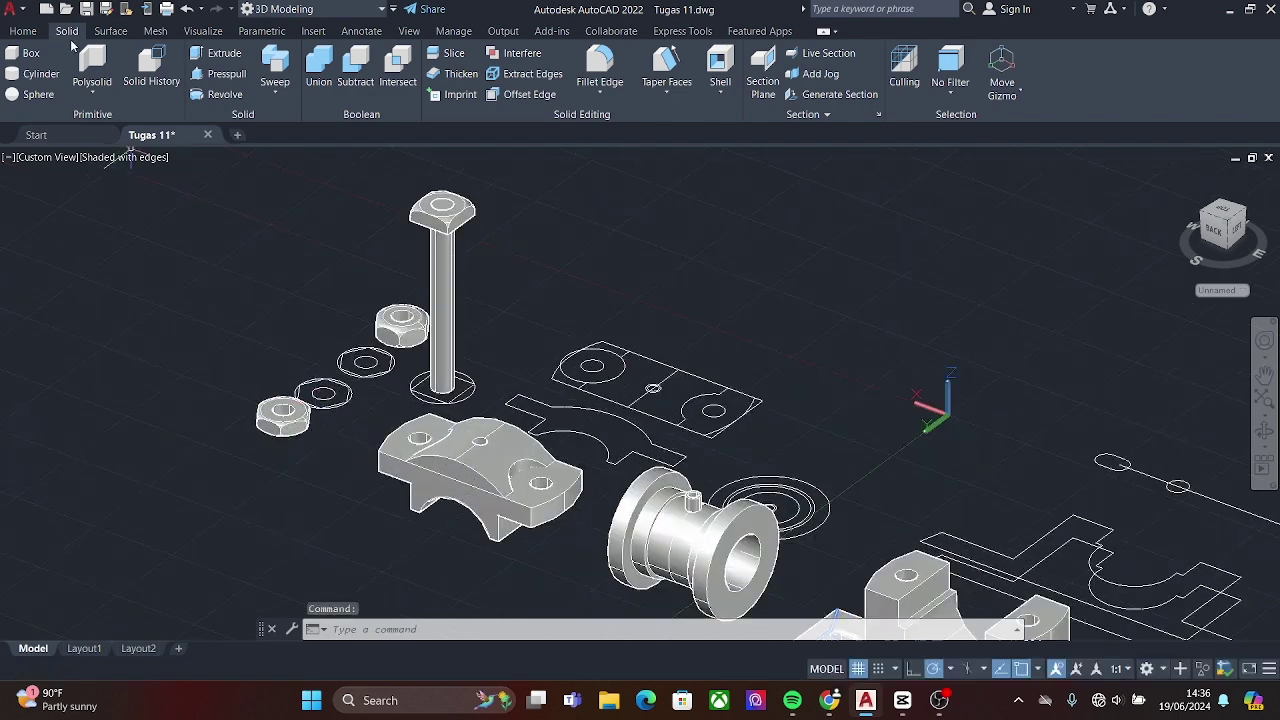
click(23, 31)
click(232, 53)
click(436, 274)
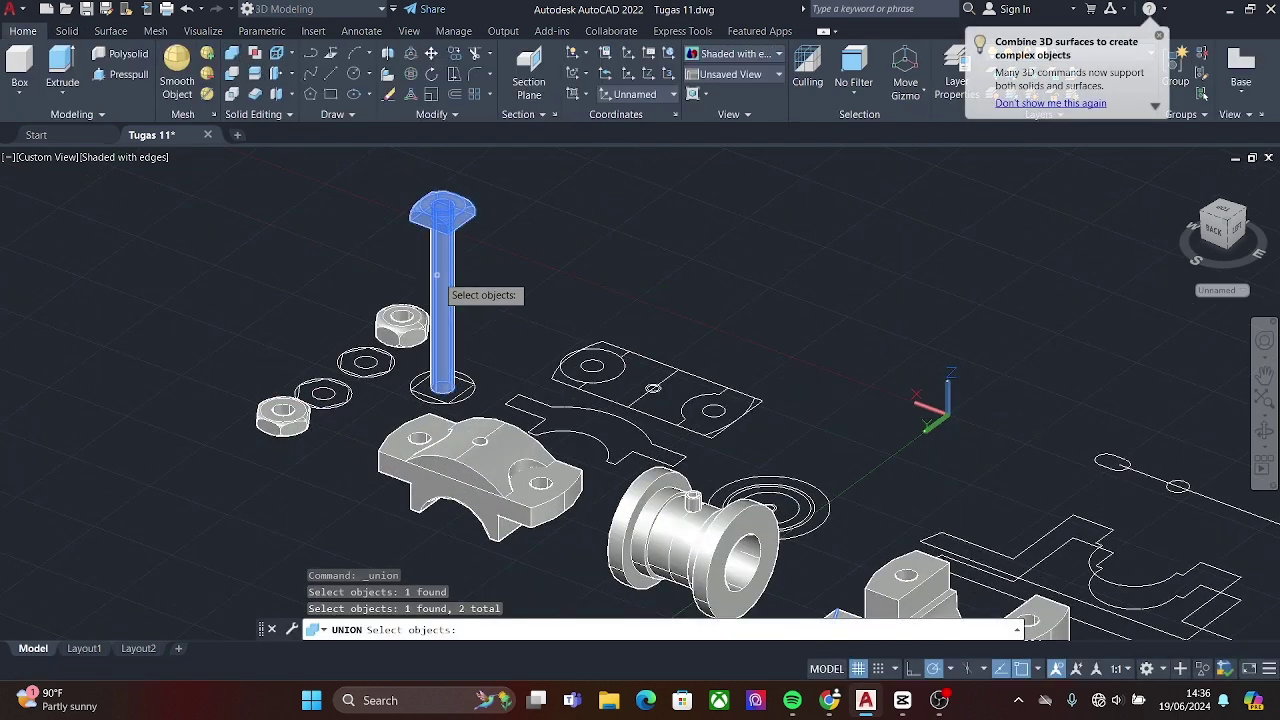
click(232, 53)
key(Return)
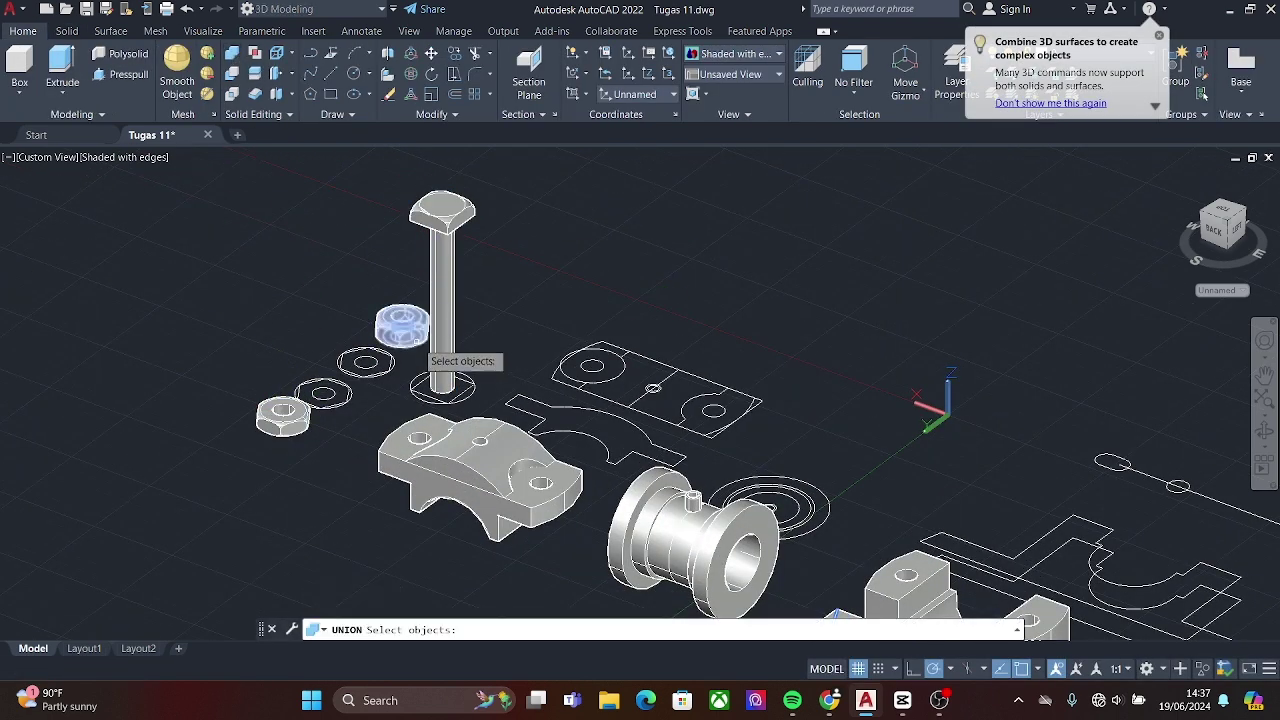
key(Return)
key(Return)
key(Return)
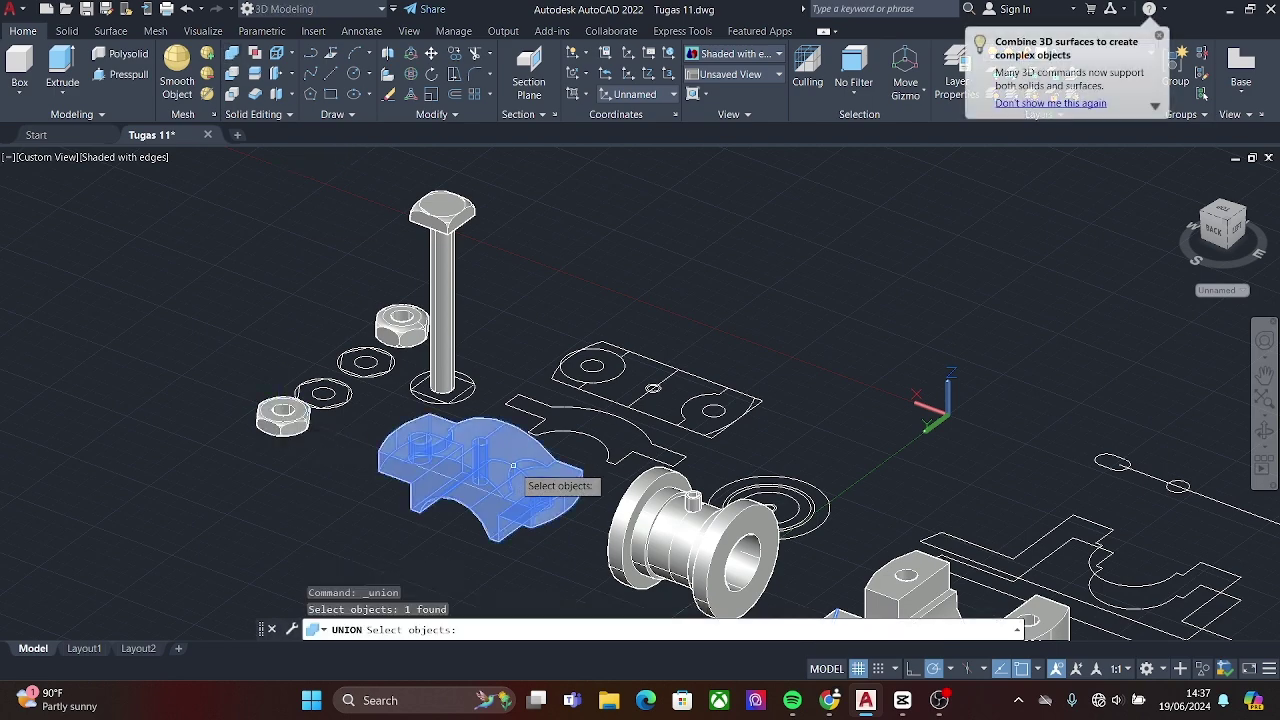
key(Return)
click(688, 535)
key(Return)
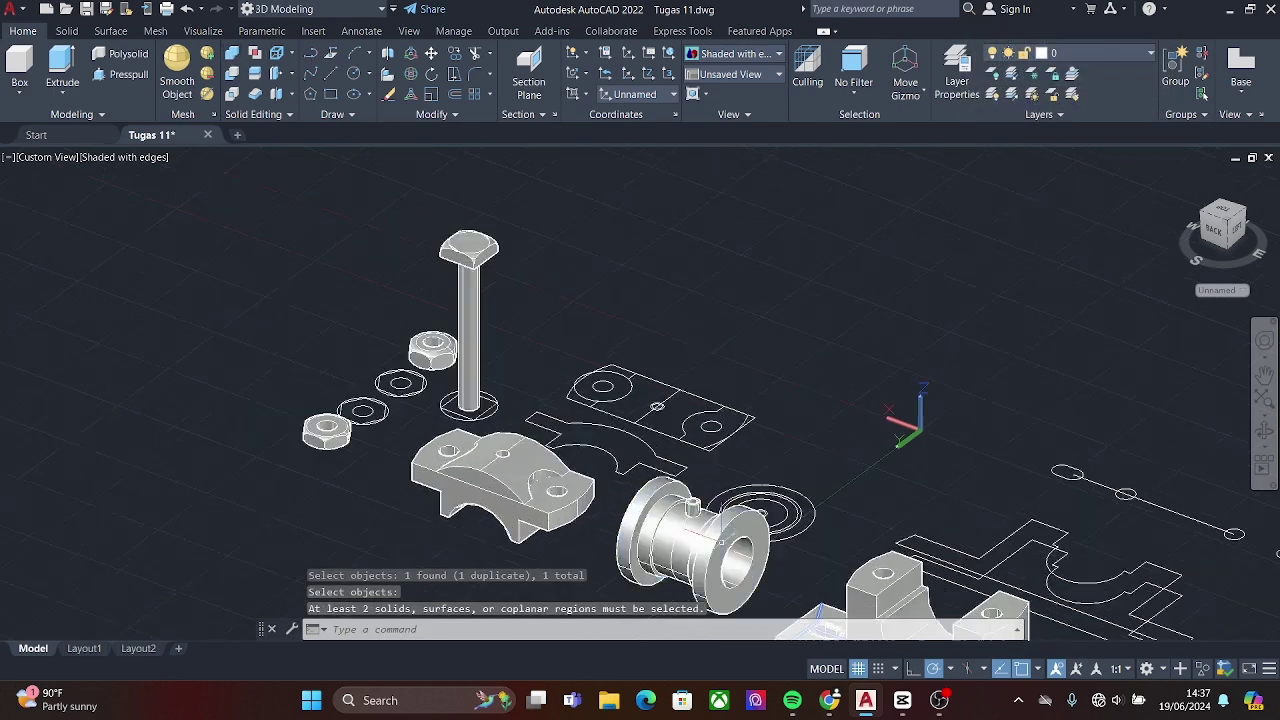
- Copy the bolt to make a second bolt for the other base hole
scroll(700, 515, up, 3)
scroll(700, 515, up, 2)
scroll(870, 530, down, 3)
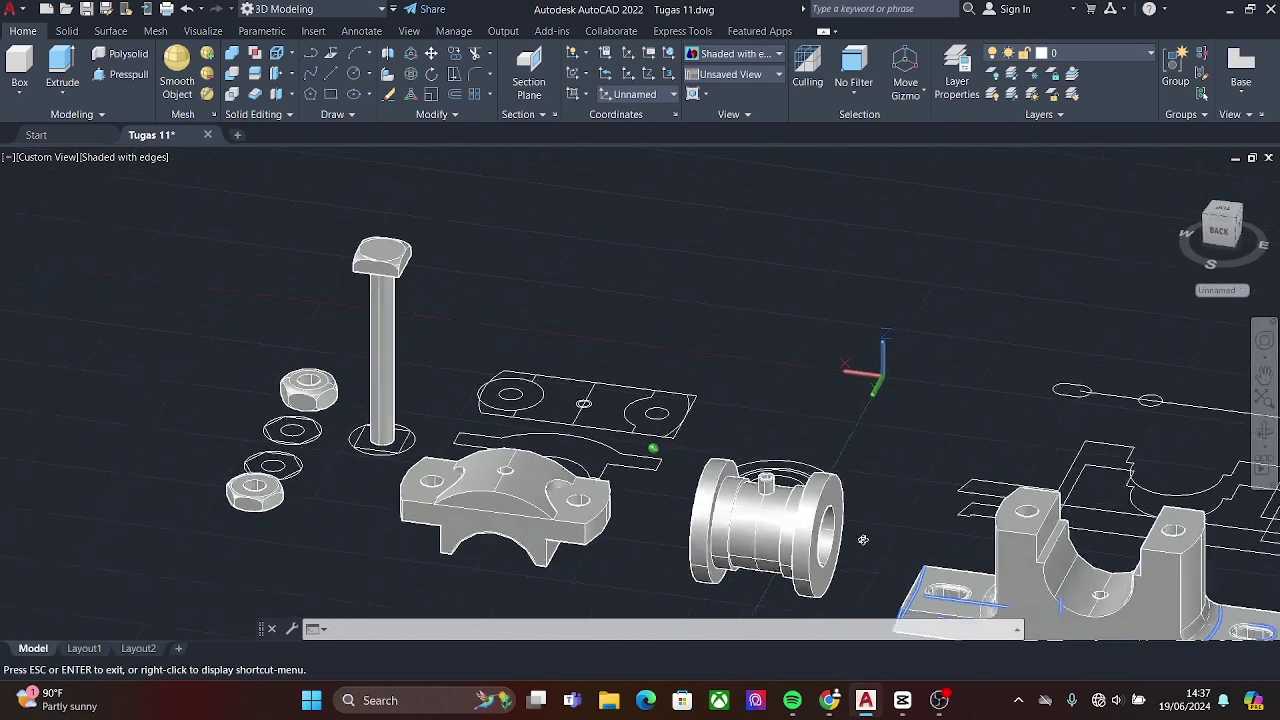
click(780, 540)
middle_drag(780, 540, 857, 405)
shift+middle_drag(322, 182, 366, 153)
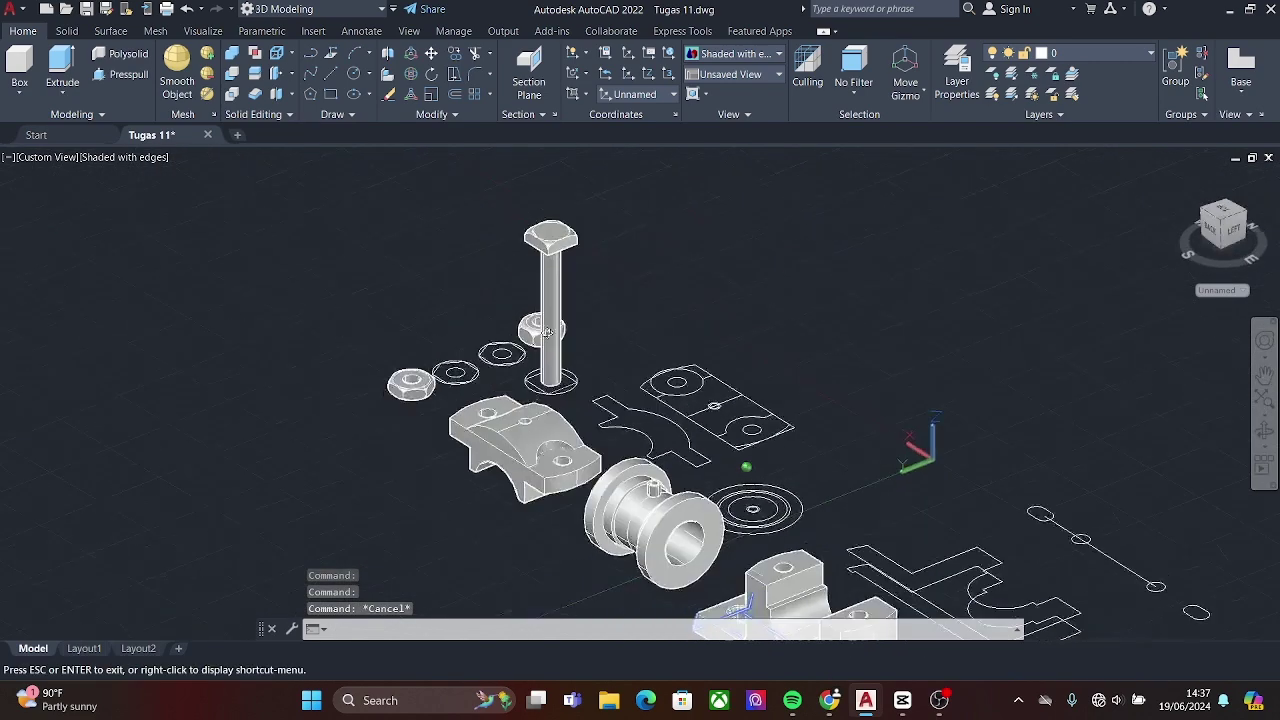
key(Return)
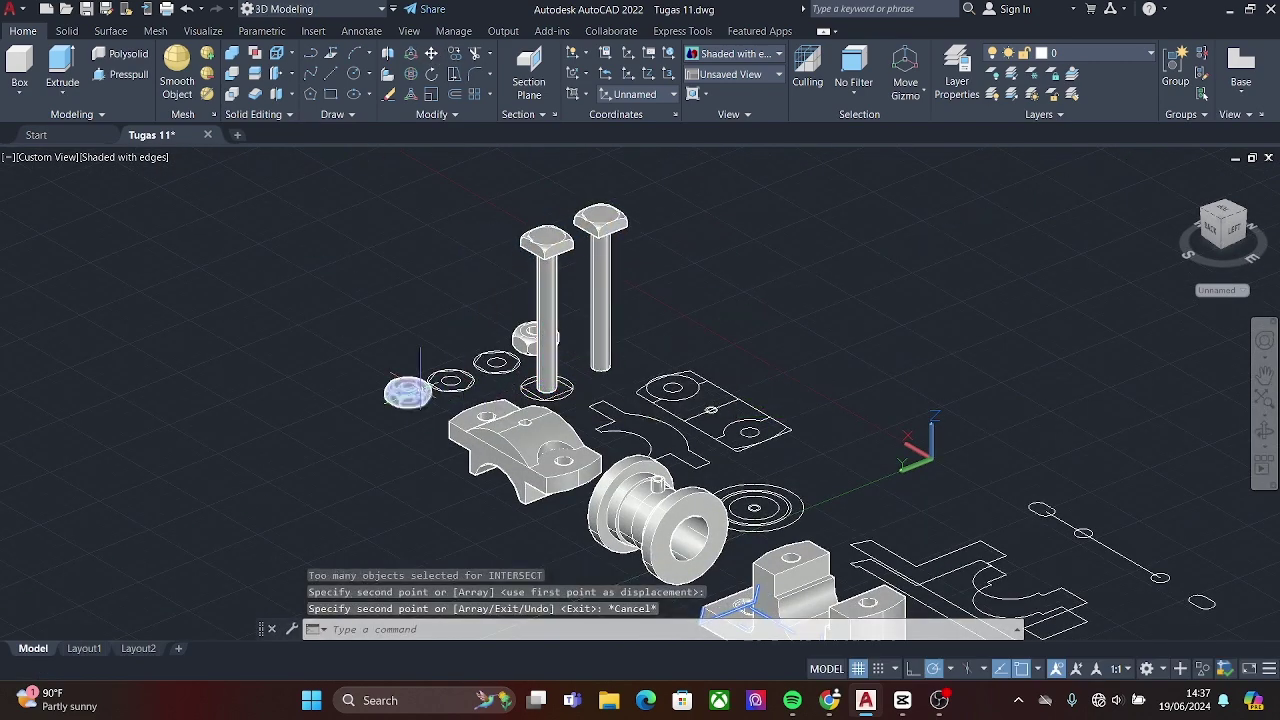
- Move a hex nut to a new position using M
click(414, 386)
text(m)
key(Return)
scroll(400, 380, up, 3)
click(378, 376)
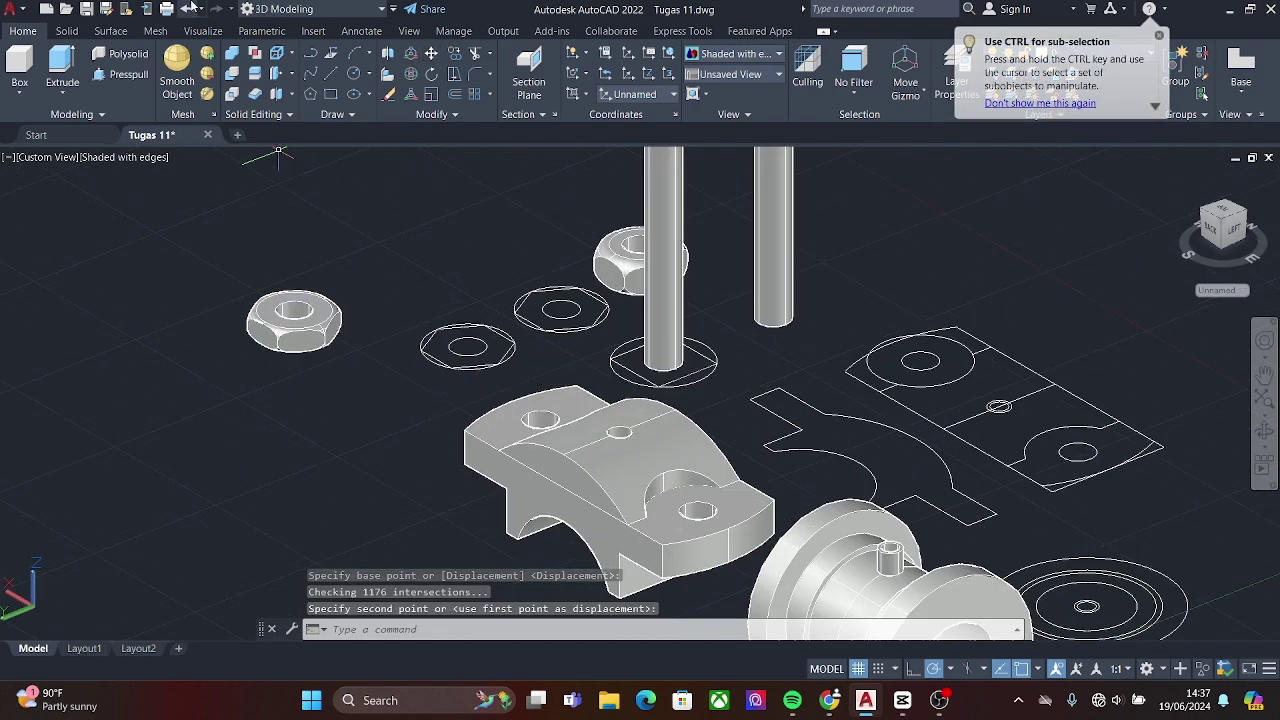
scroll(500, 430, down, 5)
click(411, 53)
- Copy the two hex nuts beside the bolts, making four nuts
click(414, 380)
click(524, 333)
scroll(461, 410, up, 5)
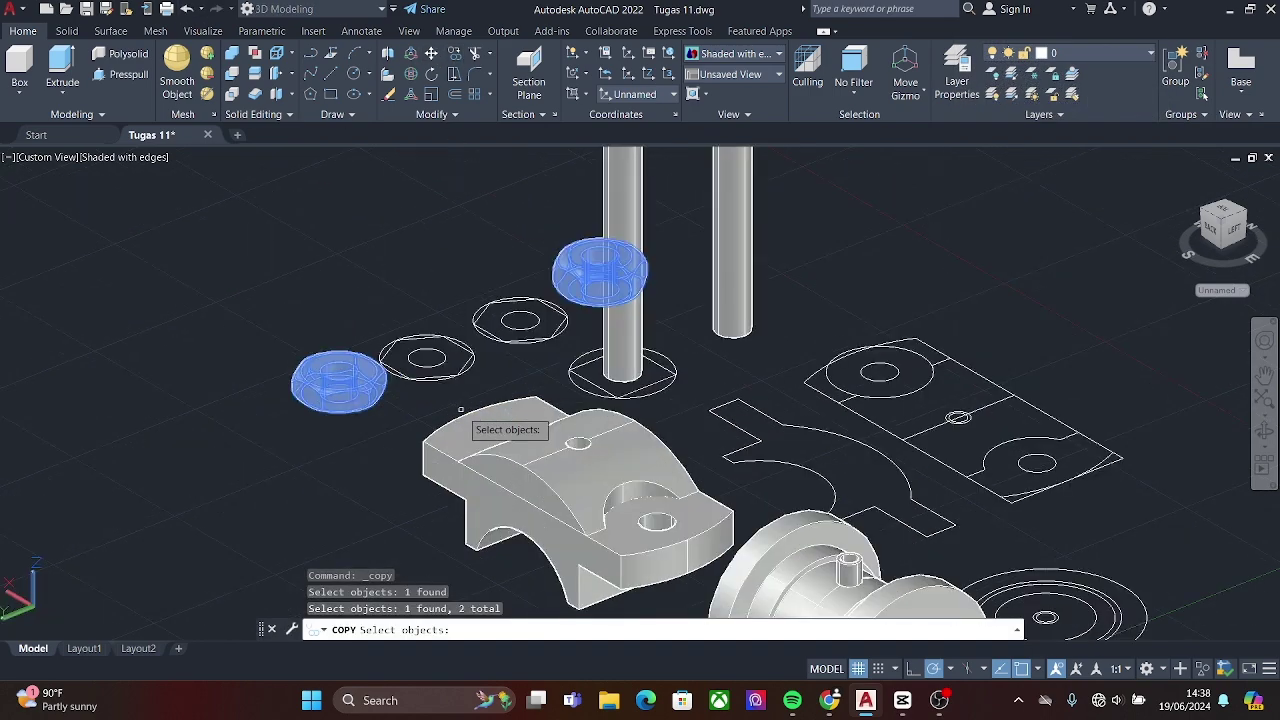
click(329, 370)
scroll(500, 400, down, 5)
key(Escape)
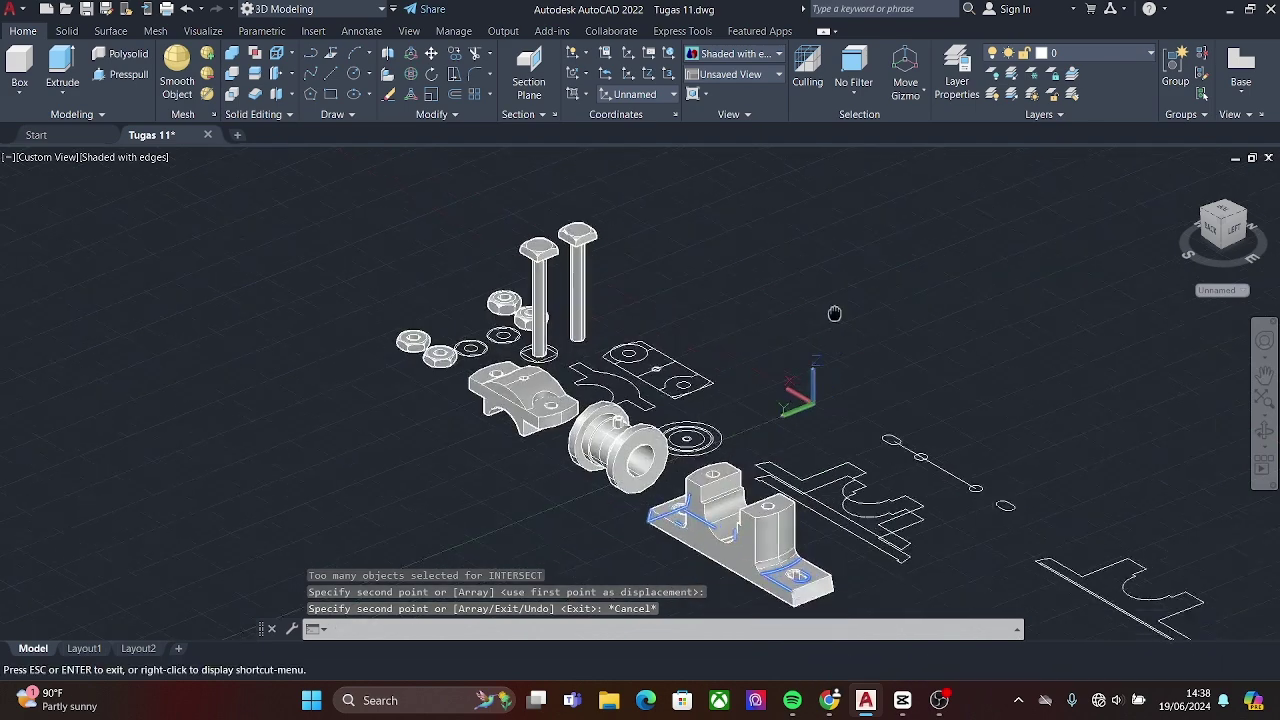
middle_drag(834, 314, 612, 408)
scroll(680, 553, up, 2)
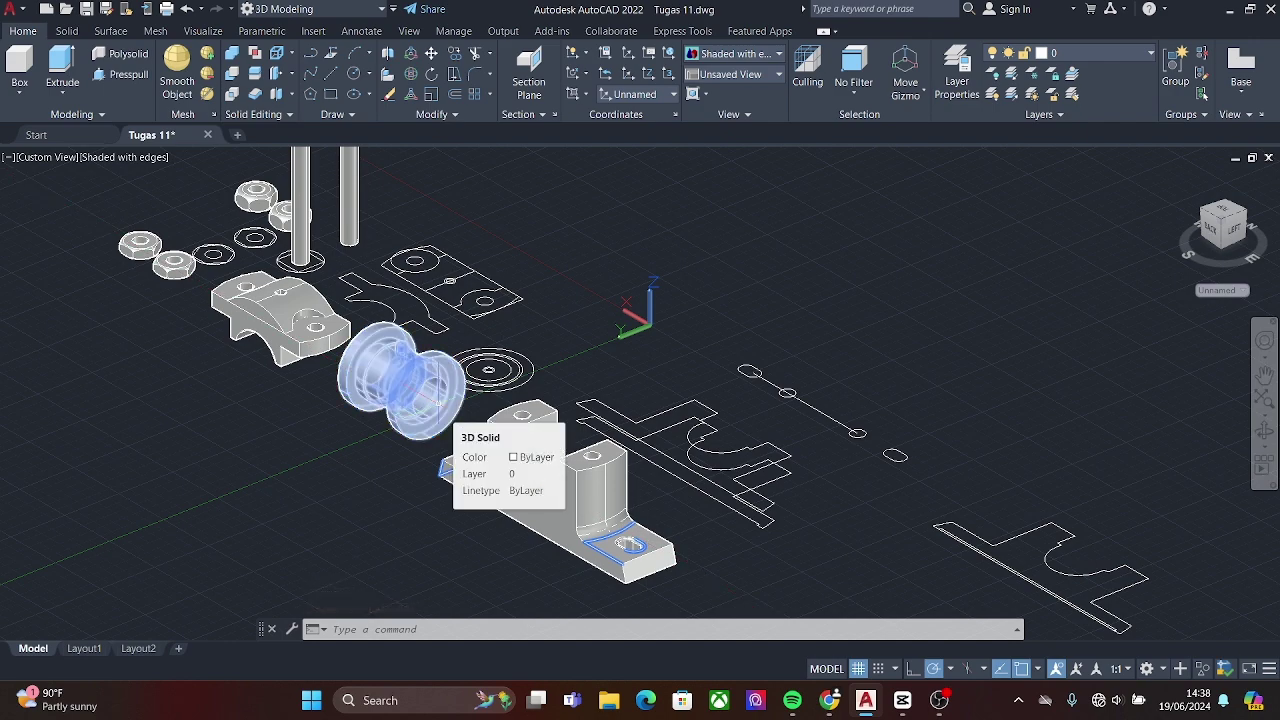
scroll(340, 455, up, 4)
- Start a 3D rotation of the bushing twice, cancelling it both times
click(460, 310)
click(412, 52)
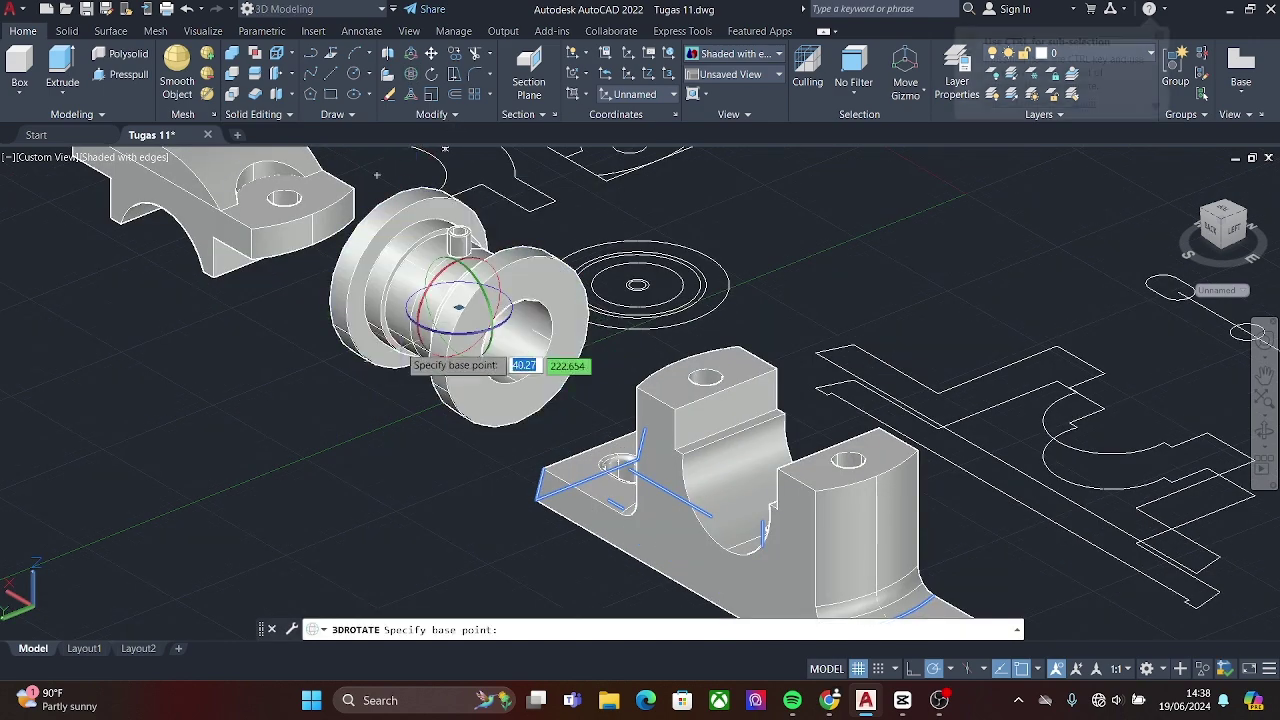
click(458, 308)
scroll(473, 316, down, 3)
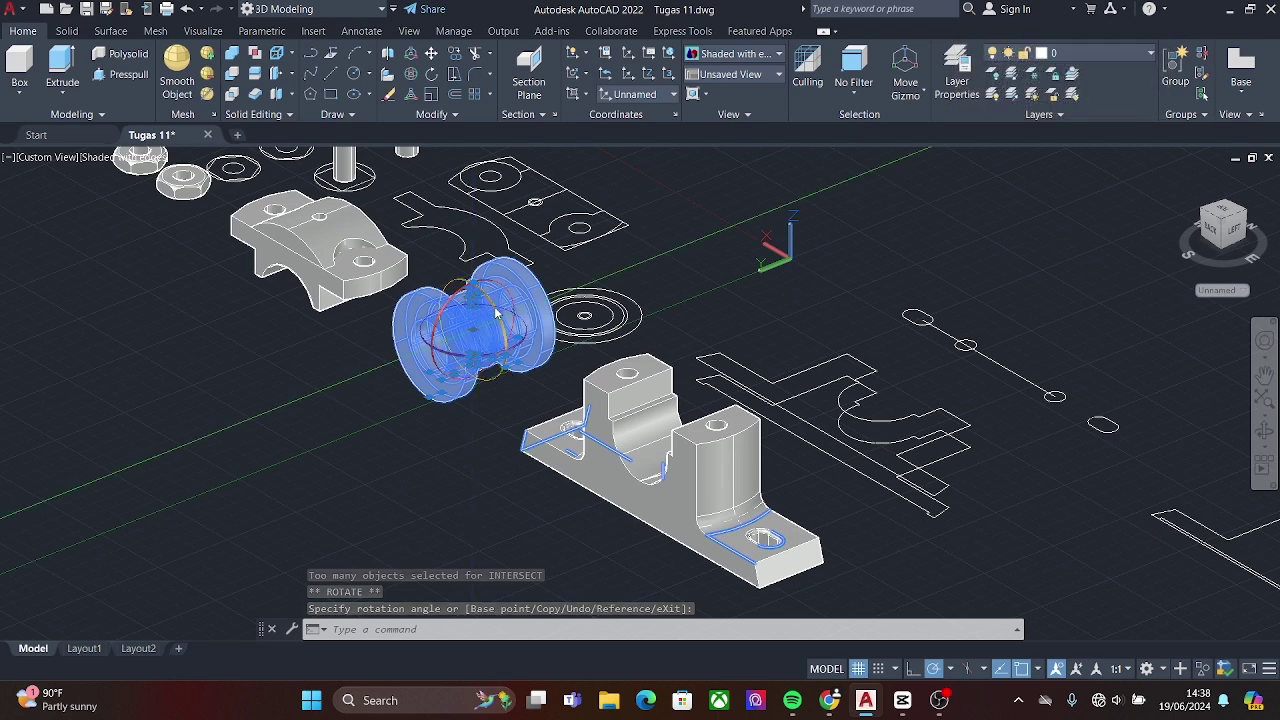
key(Escape)
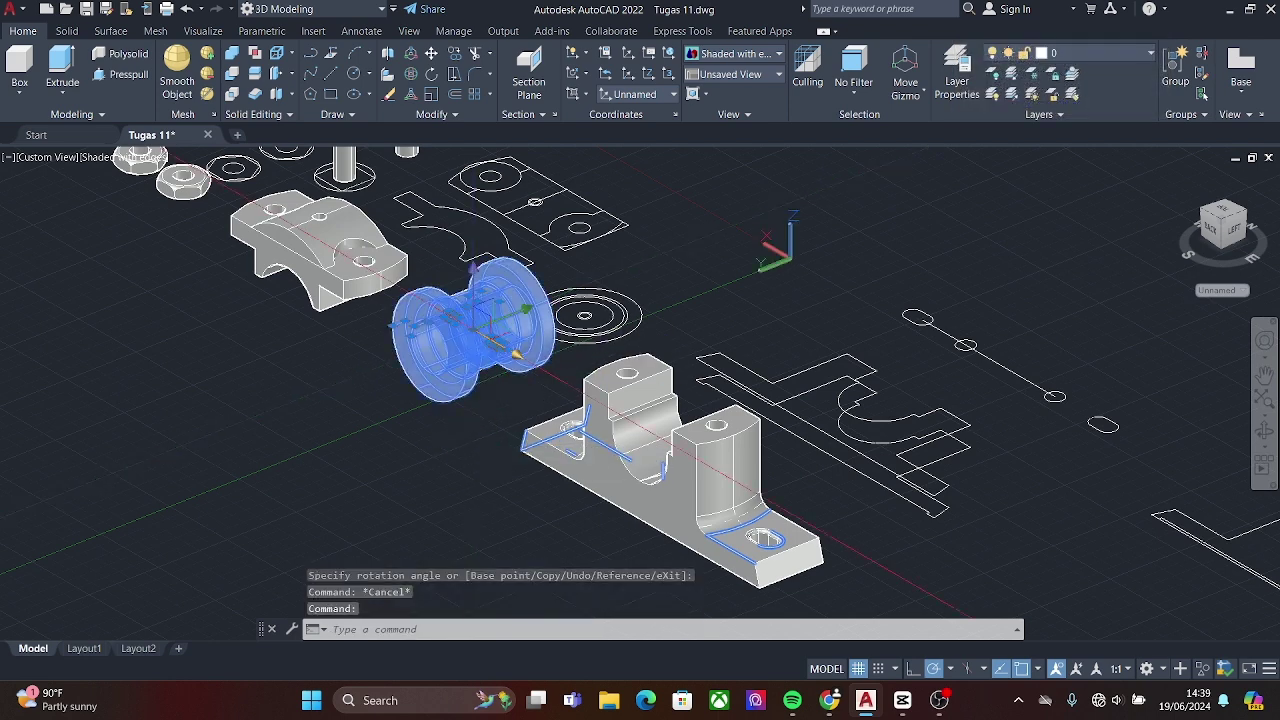
click(425, 75)
click(500, 347)
key(Escape)
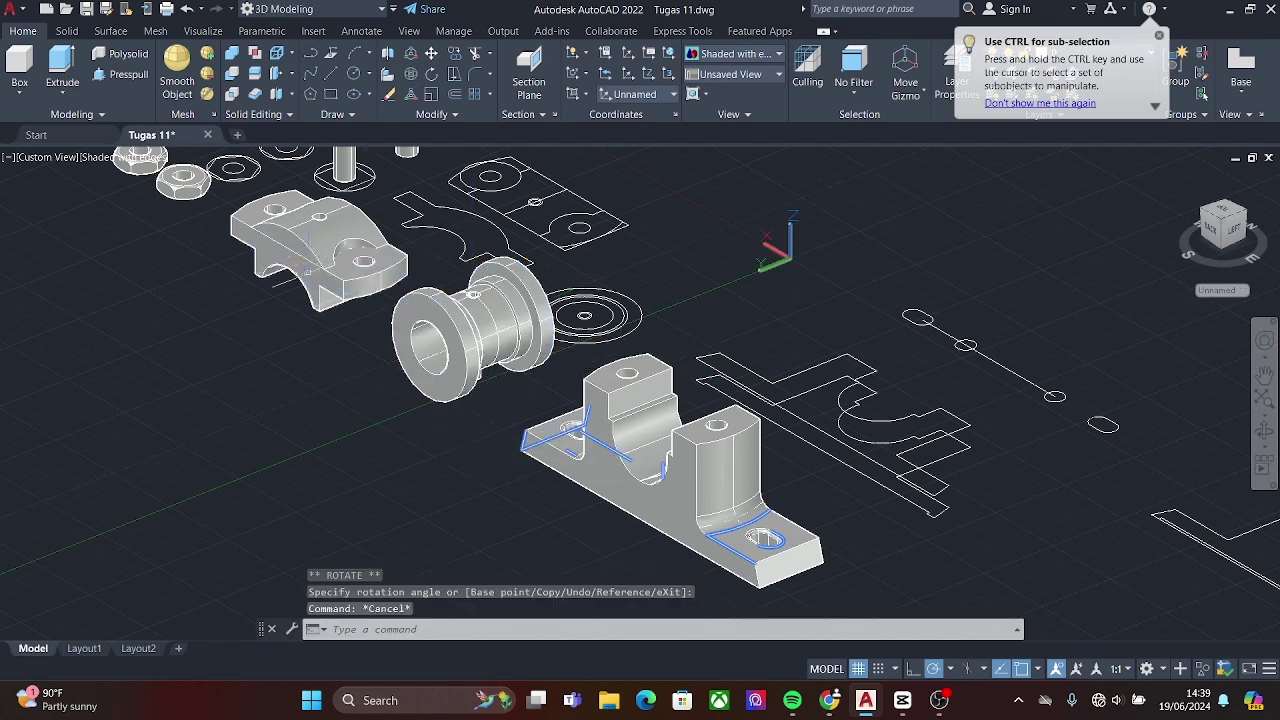
- Flip both bolts 180° about a horizontal axis so their heads point down
middle_drag(336, 345, 300, 485)
middle_drag(360, 230, 386, 386)
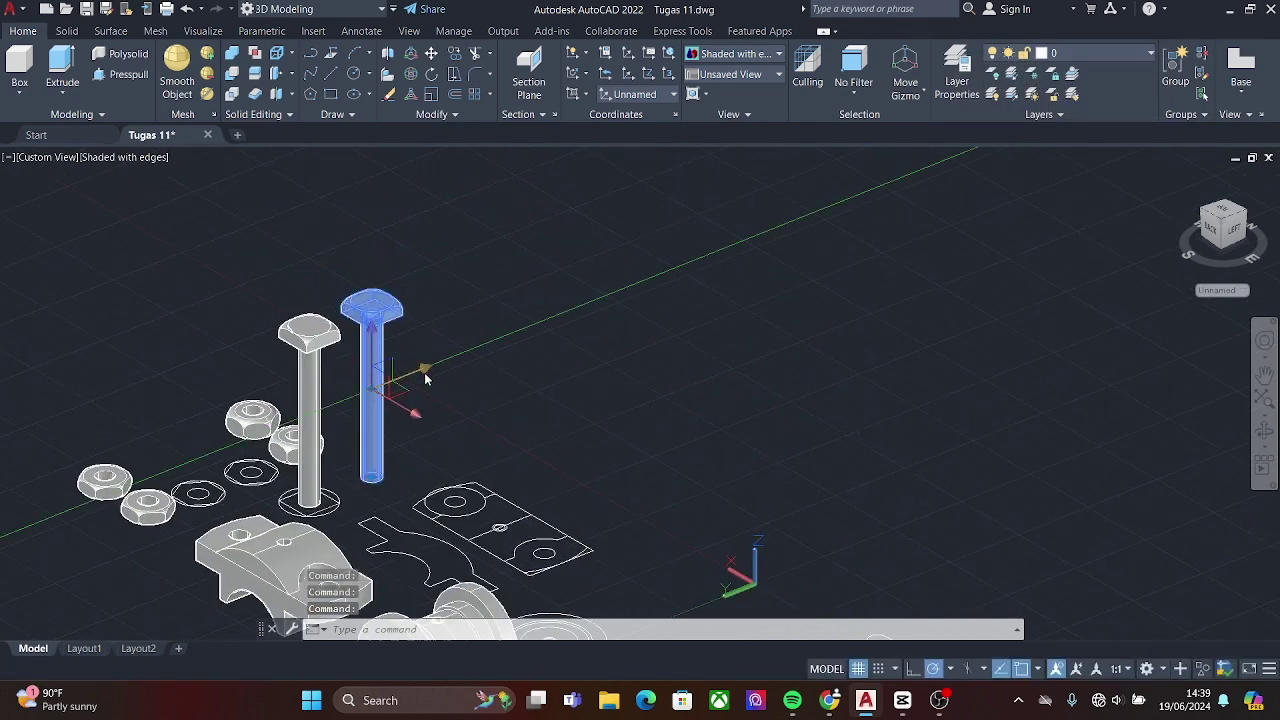
key(space)
click(585, 303)
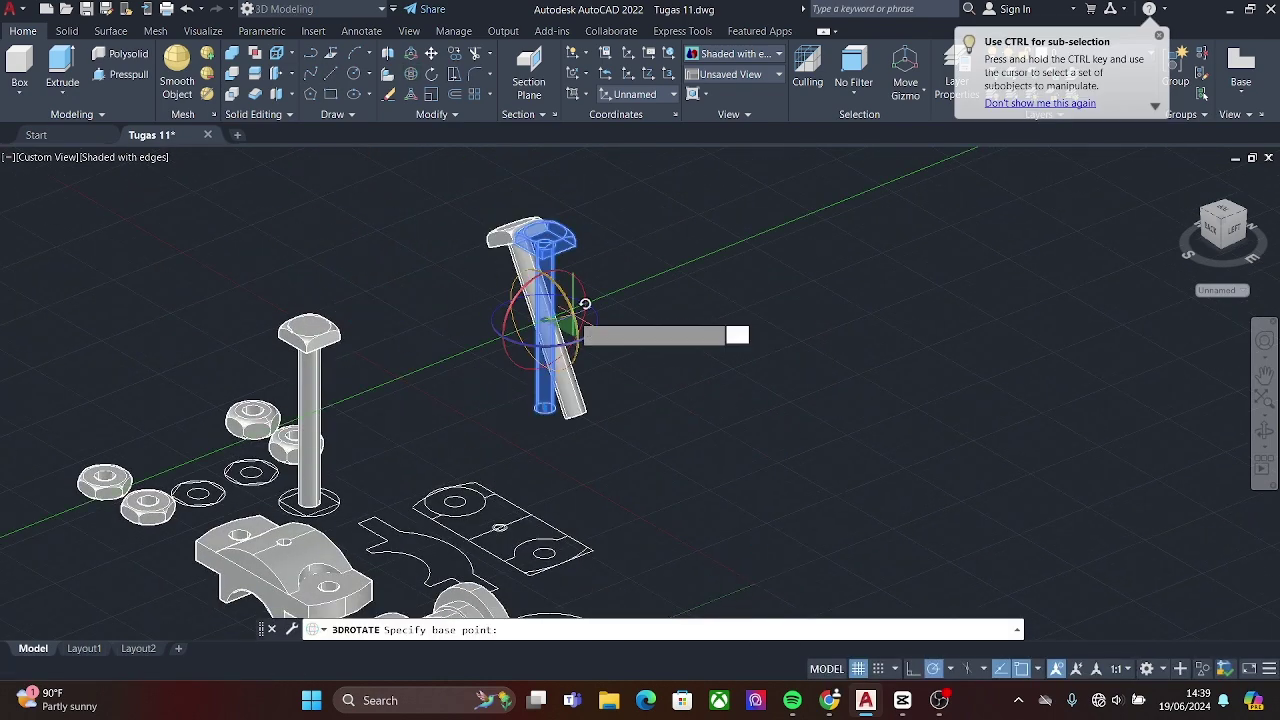
key(Escape)
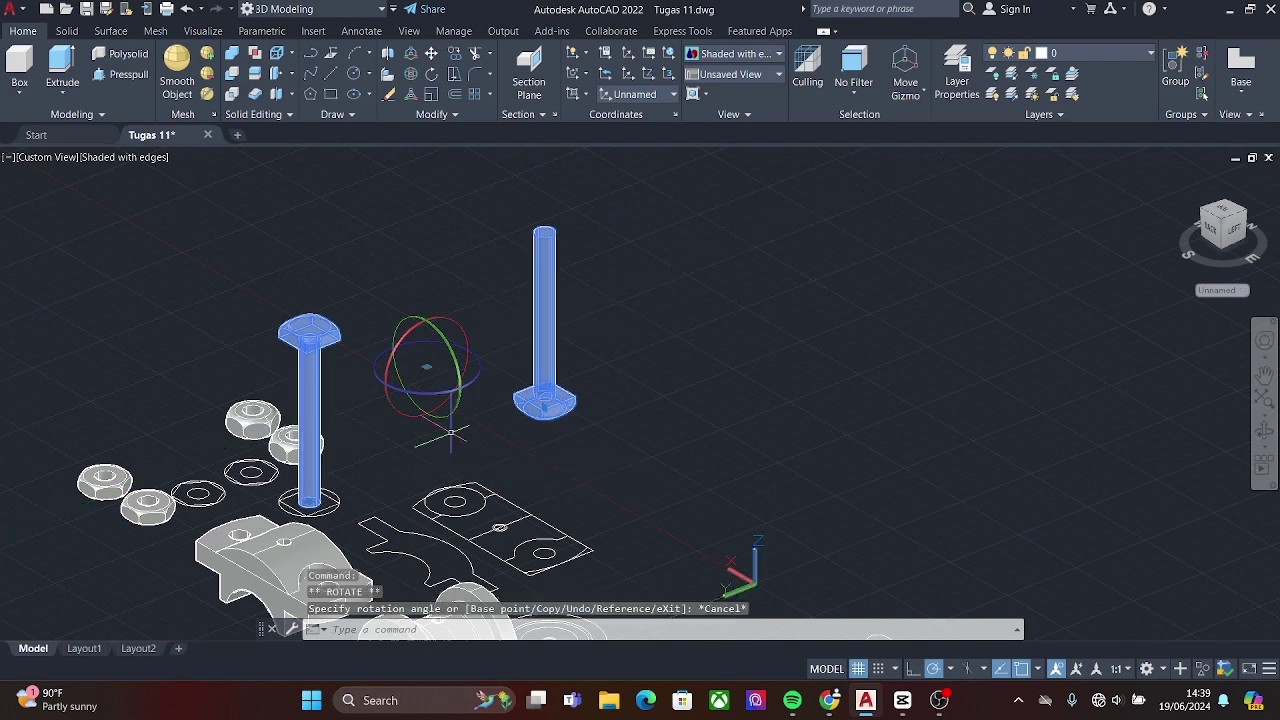
click(333, 55)
scroll(320, 400, down, 3)
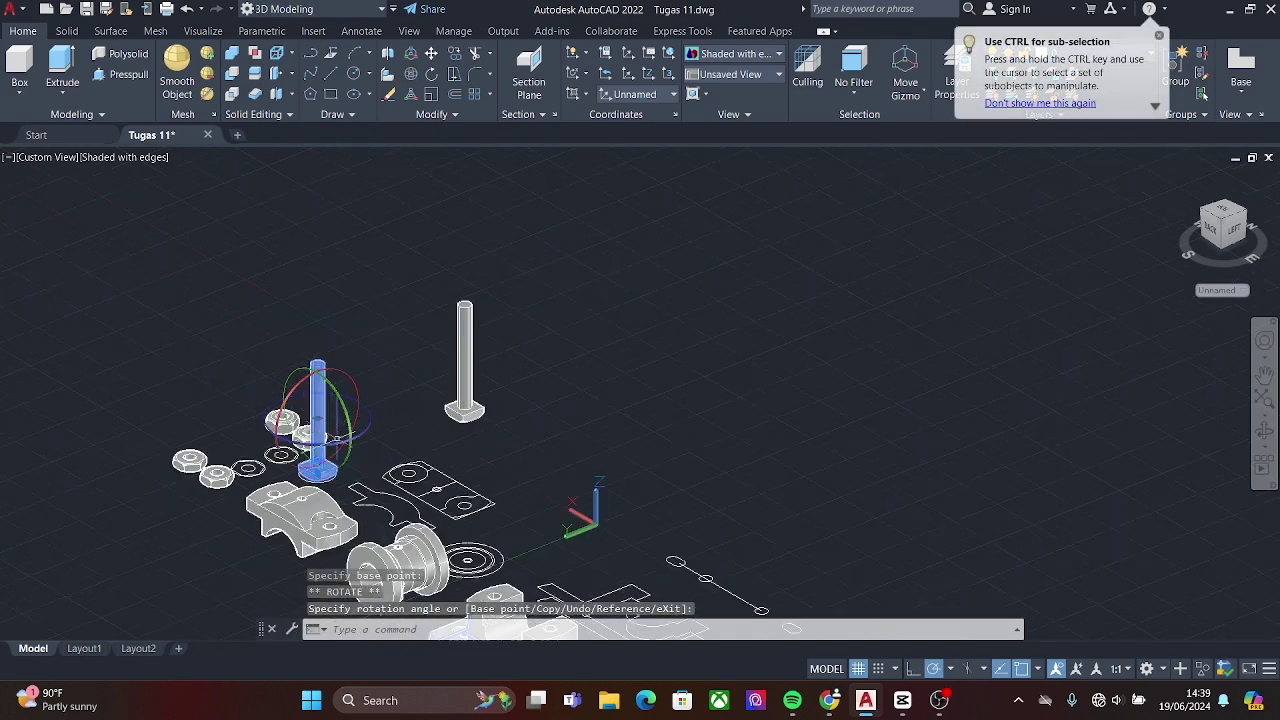
key(Escape)
scroll(360, 255, up, 3)
scroll(360, 255, up, 1)
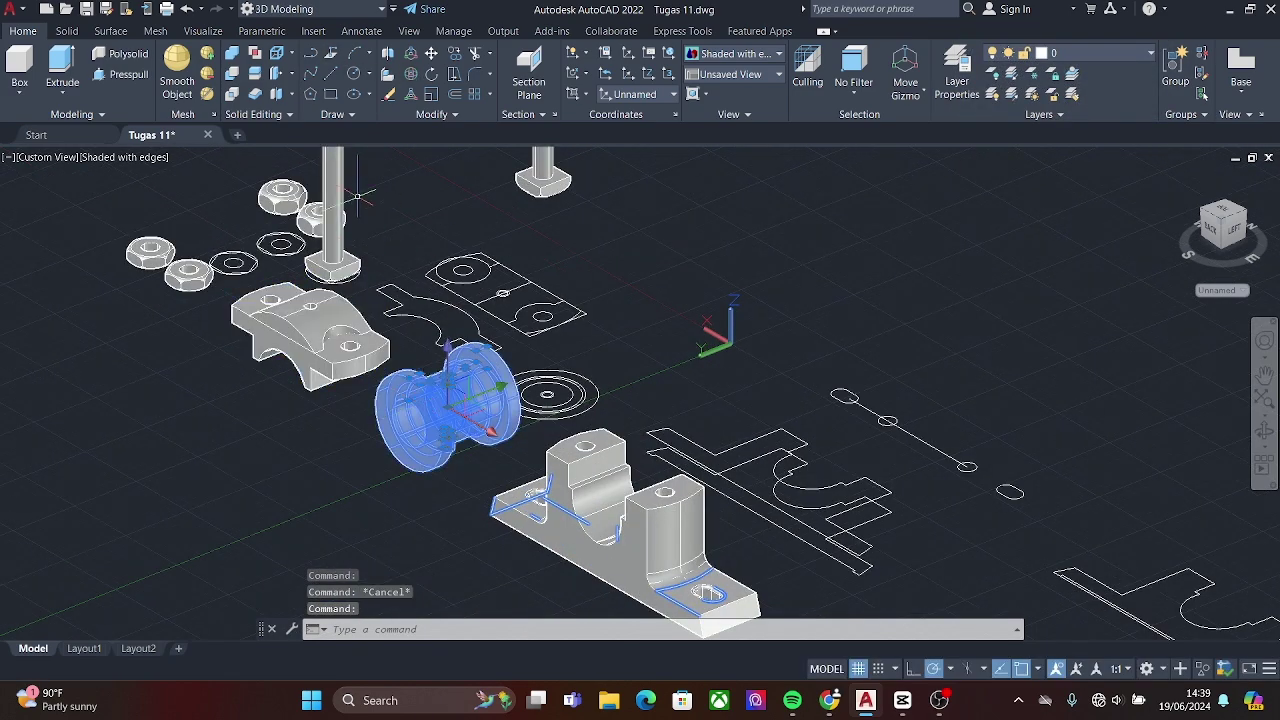
- Move the bushing from its base point down into the housing bore
click(410, 53)
scroll(408, 421, up, 2)
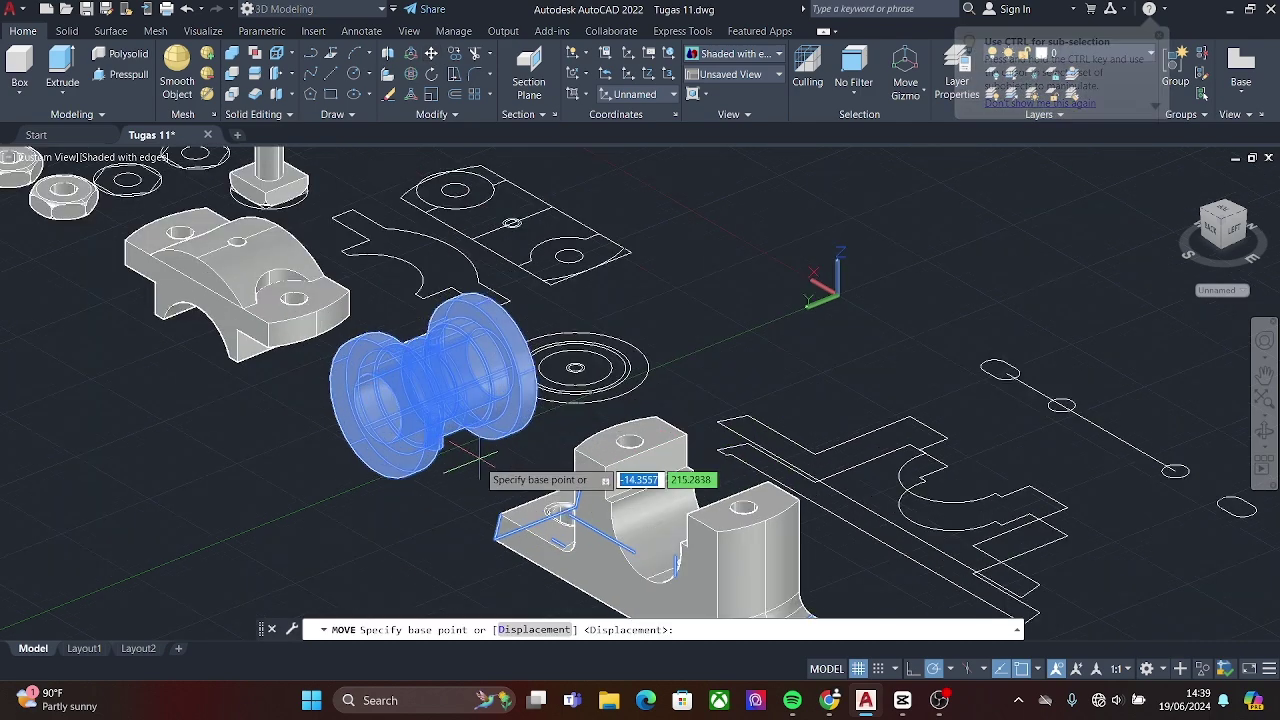
click(428, 440)
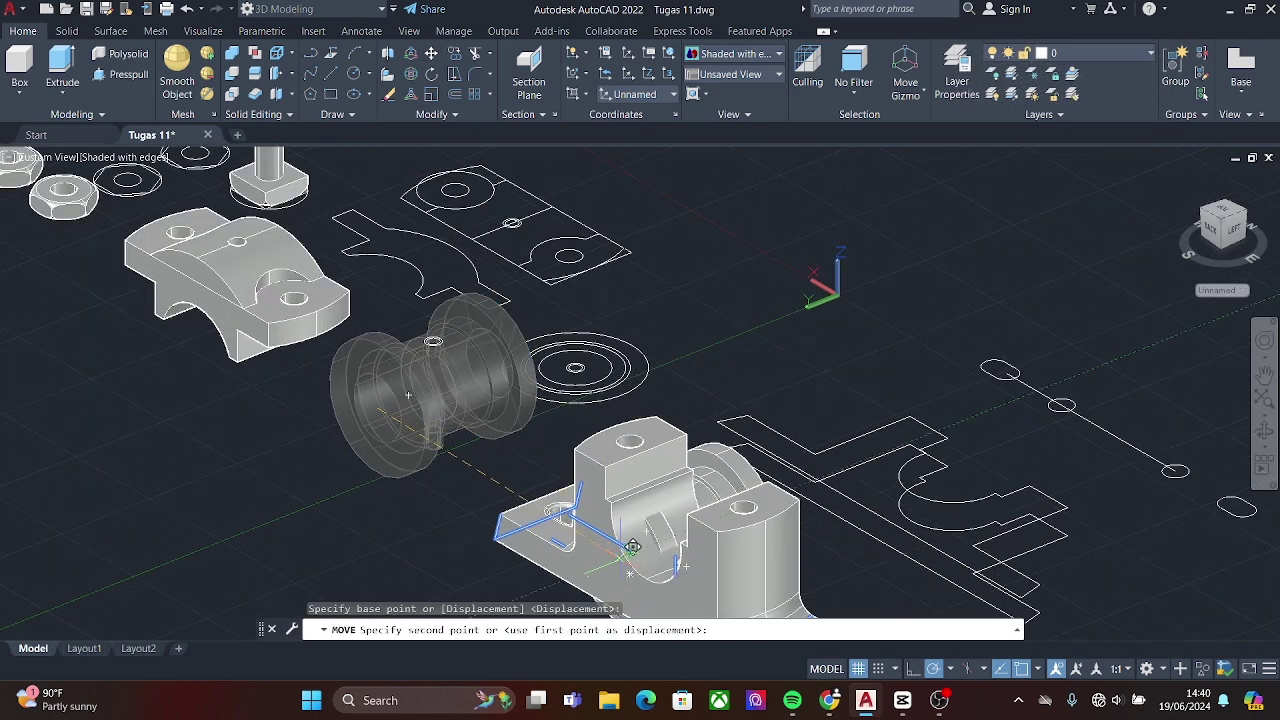
key(Escape)
click(410, 75)
click(471, 443)
key(Return)
scroll(443, 477, up, 2)
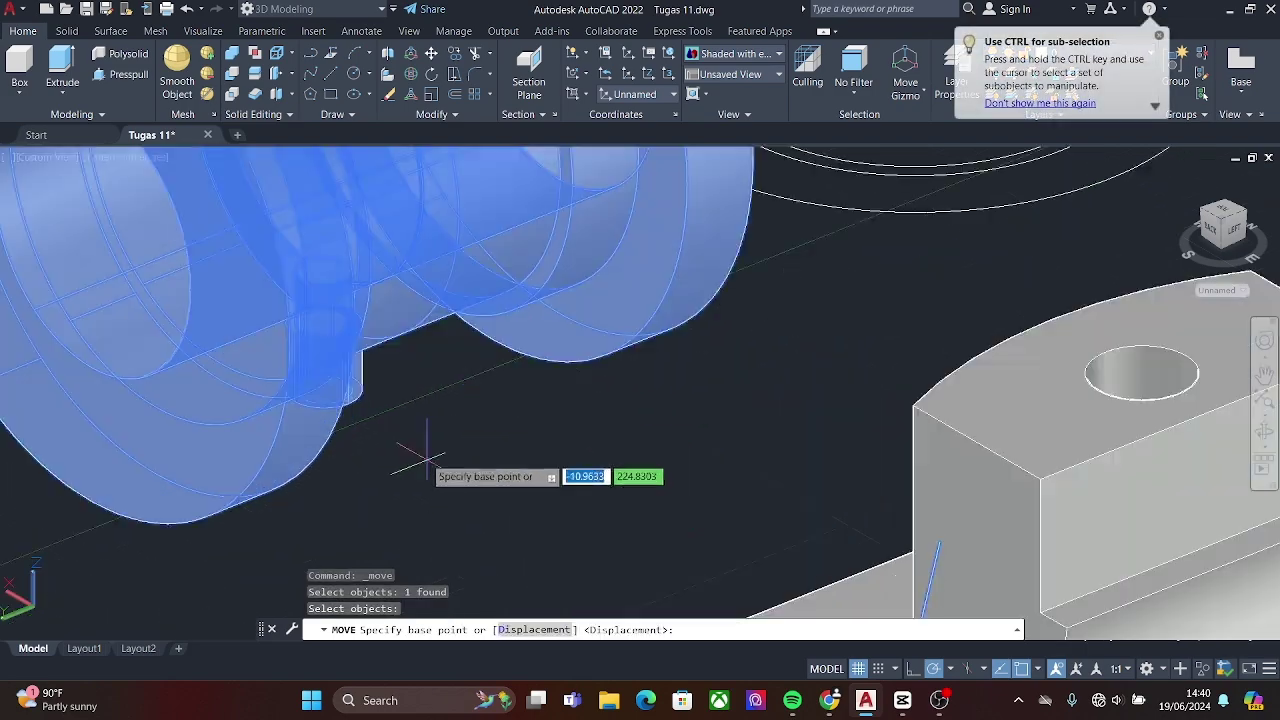
click(443, 477)
scroll(702, 458, up, 2)
scroll(702, 458, down, 3)
scroll(702, 458, up, 1)
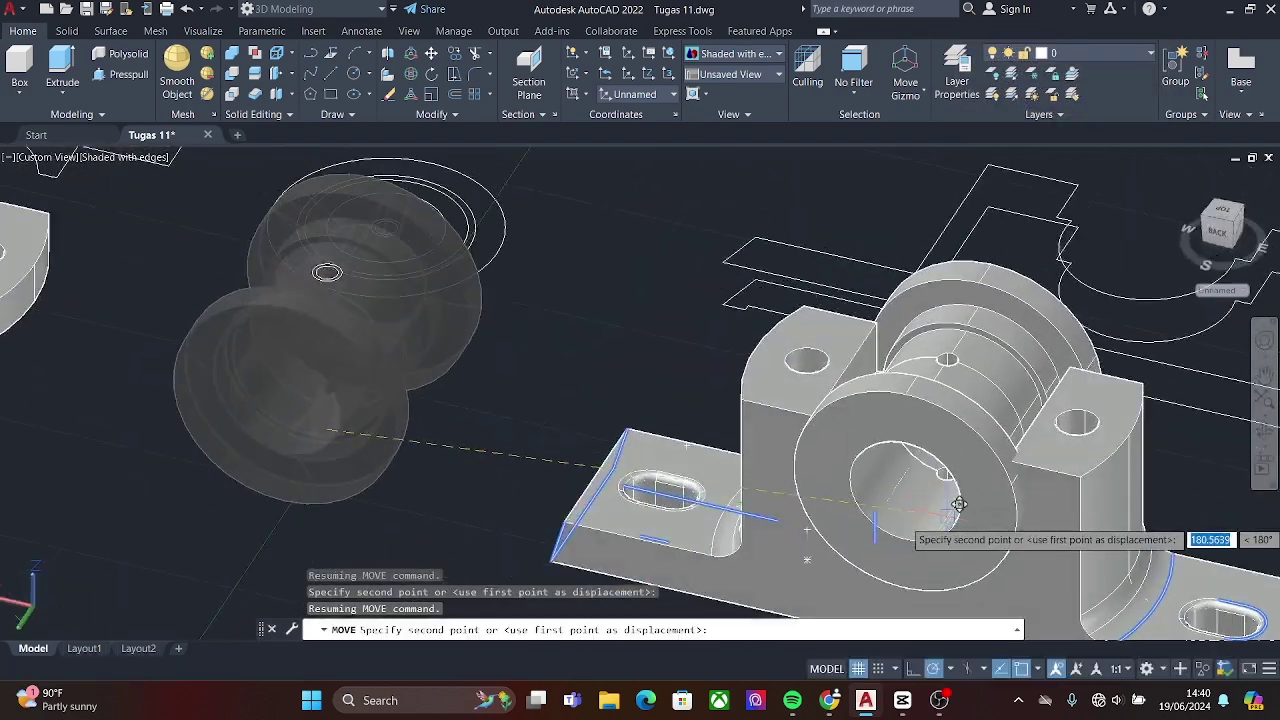
shift+middle_drag(702, 458, 766, 425)
scroll(766, 425, up, 1)
scroll(766, 425, down, 1)
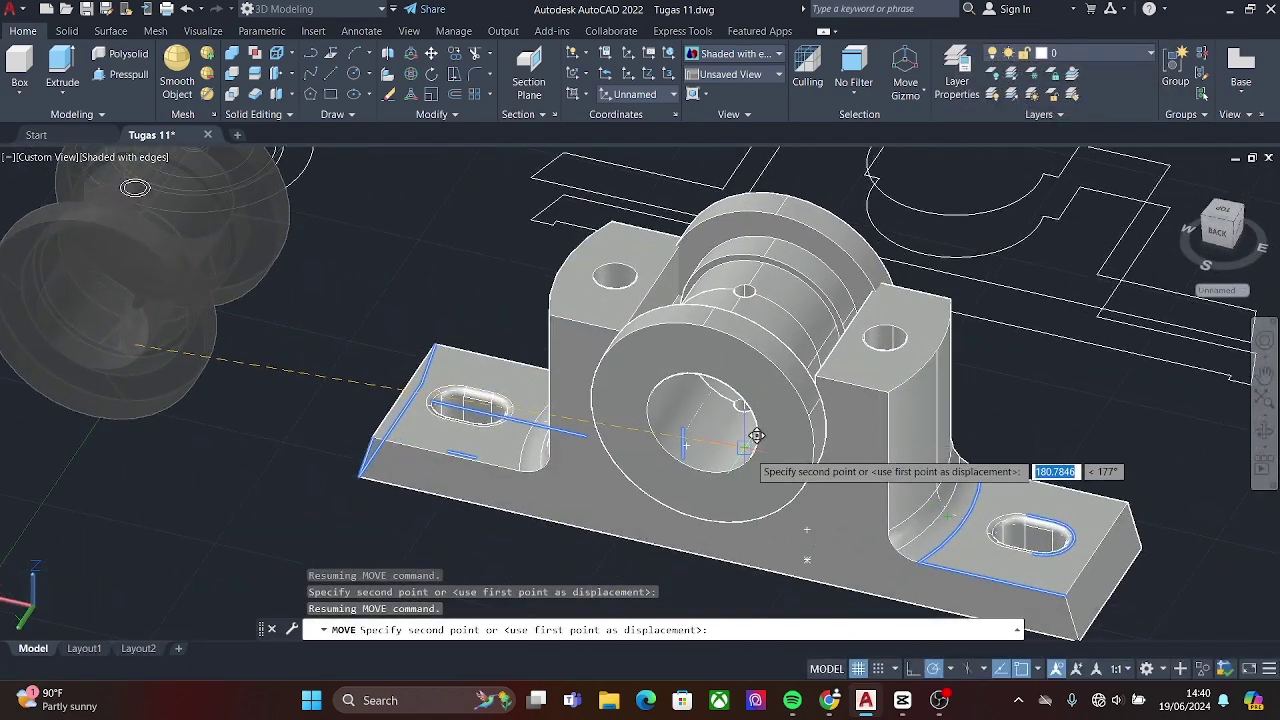
click(762, 410)
scroll(995, 403, down, 2)
mouse_move(995, 403)
shift+middle_down()
mouse_move(1081, 389)
mouse_move(593, 543)
shift+middle_up()
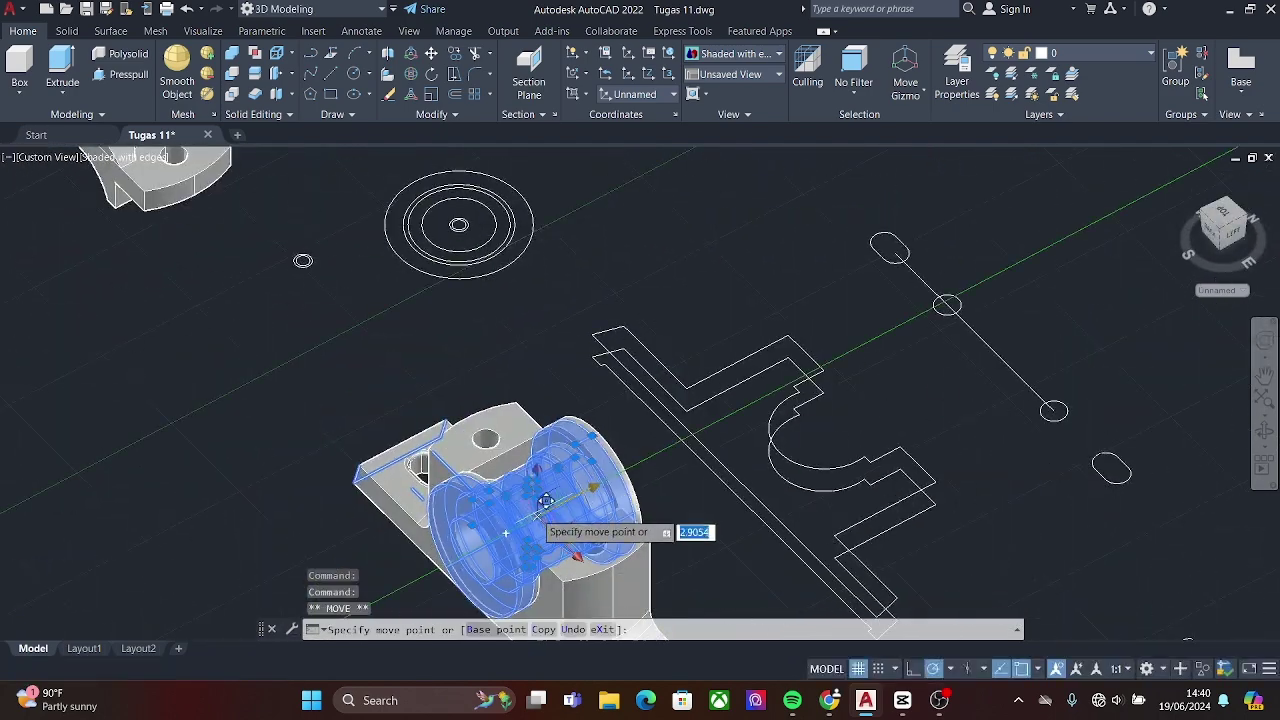
- Re-run the move to centre the bushing in the bore and check it from the side
key(Escape)
key(space)
scroll(570, 502, up, 2)
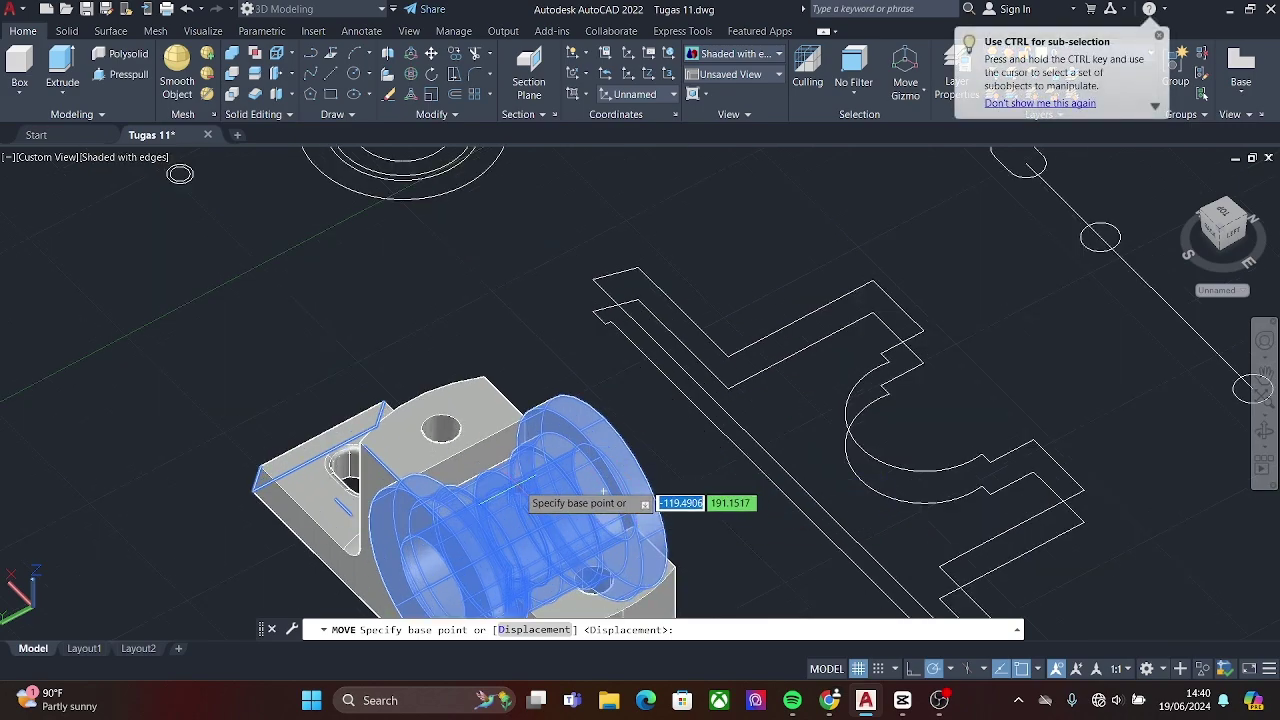
shift+middle_drag(603, 491, 555, 438)
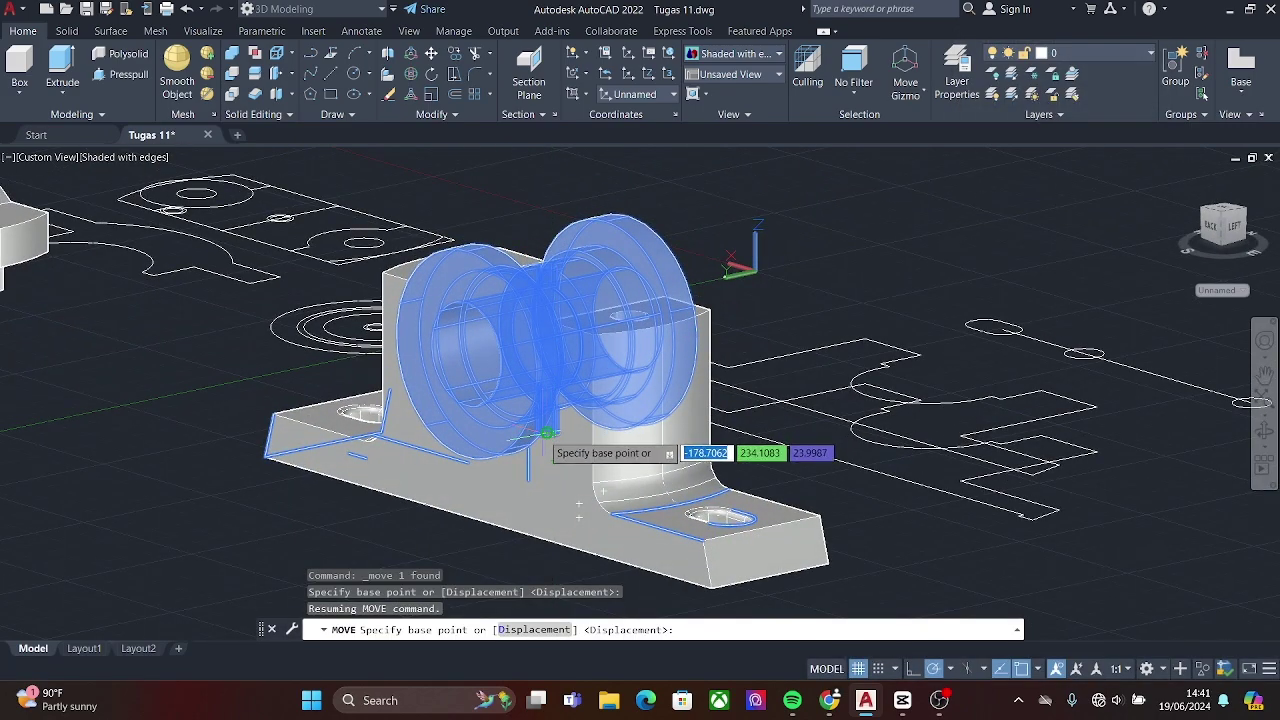
click(546, 432)
click(546, 432)
mouse_move(546, 432)
shift+middle_down()
mouse_move(530, 498)
mouse_move(1040, 470)
shift+middle_up()
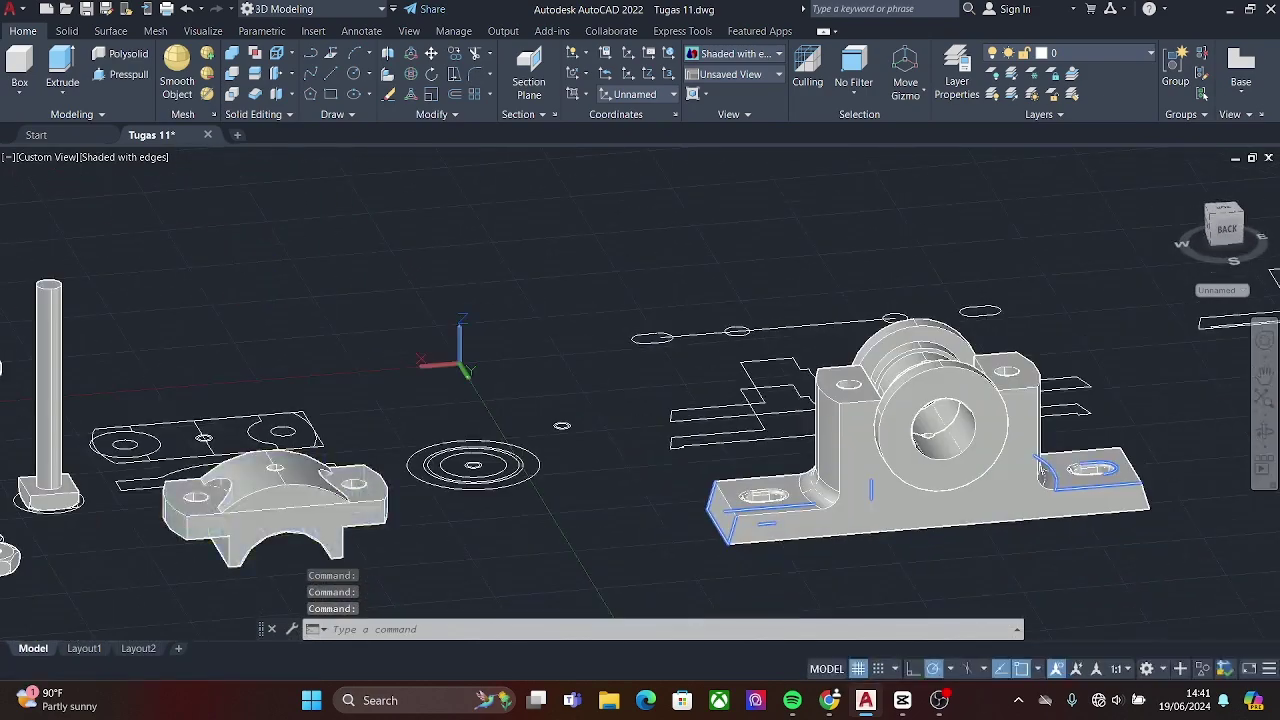
- Move the bearing cap onto the housing, then undo that placement
click(431, 54)
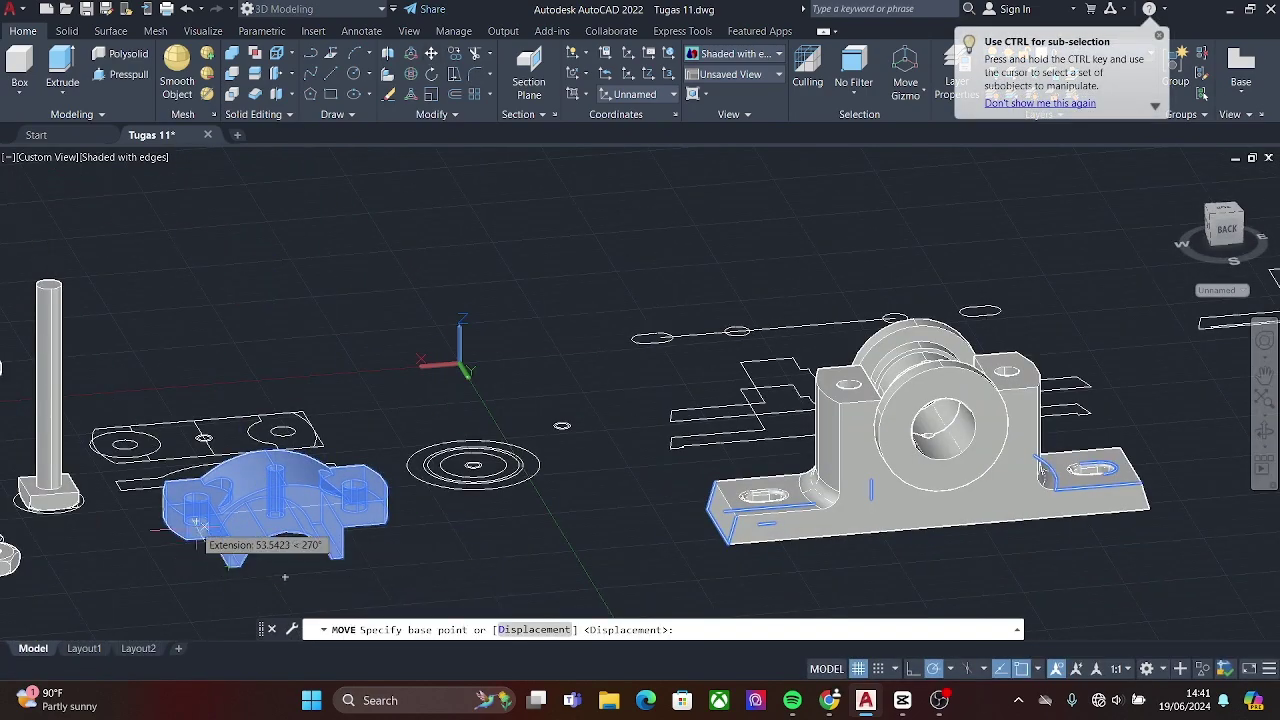
click(197, 528)
click(851, 390)
scroll(885, 462, up, 2)
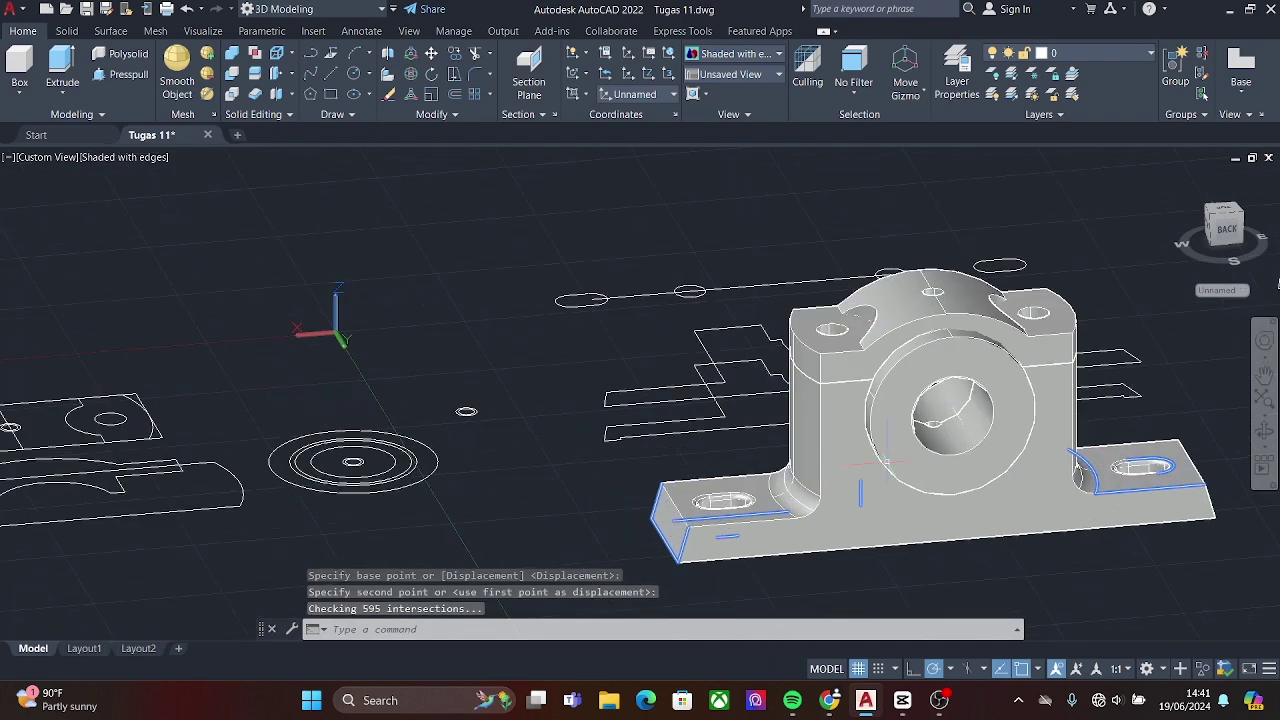
click(825, 328)
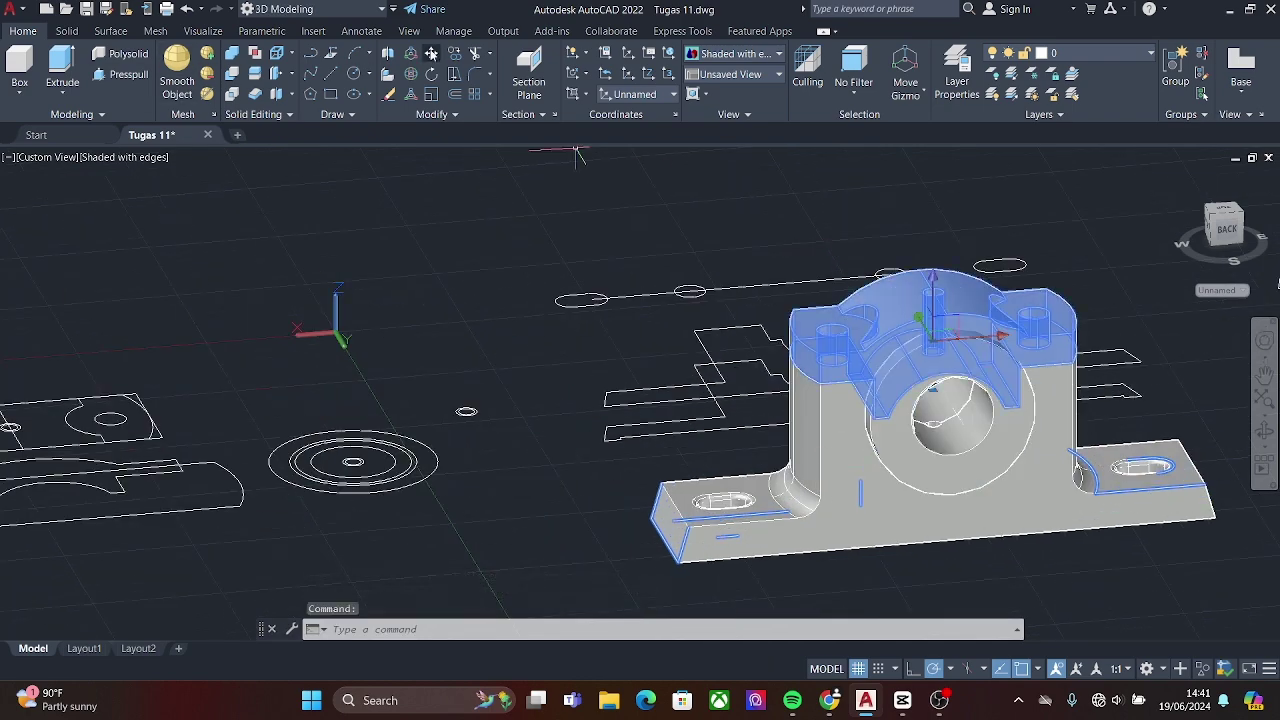
text(m)
key(Return)
scroll(871, 389, up, 5)
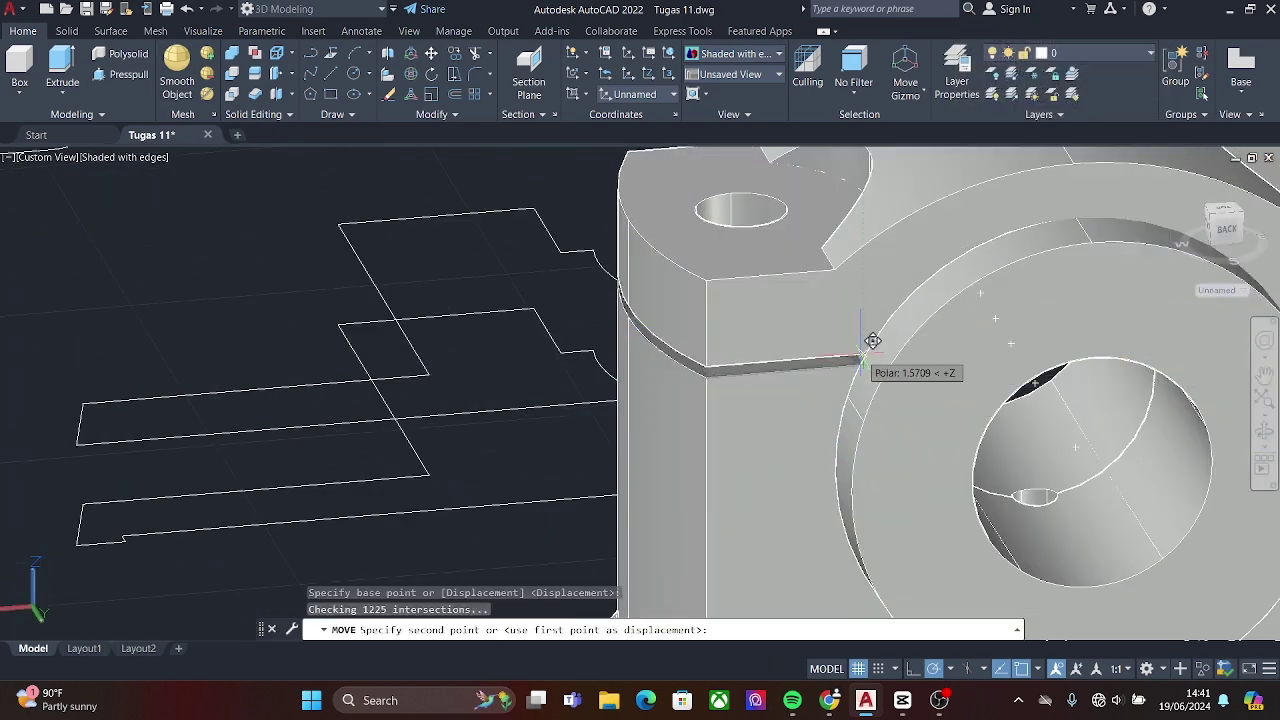
scroll(873, 341, down, 5)
key(Escape)
key(ctrl+z)
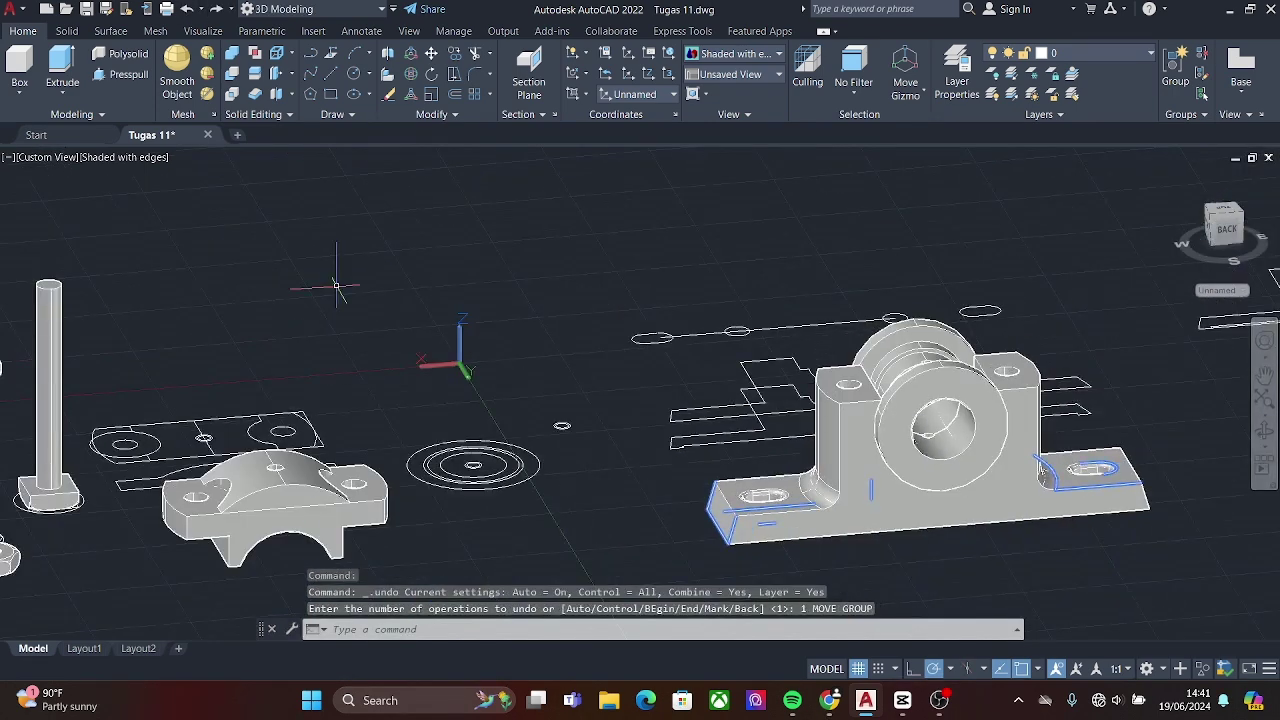
- Select the cap again and pick its base point for a new move
click(288, 510)
click(431, 55)
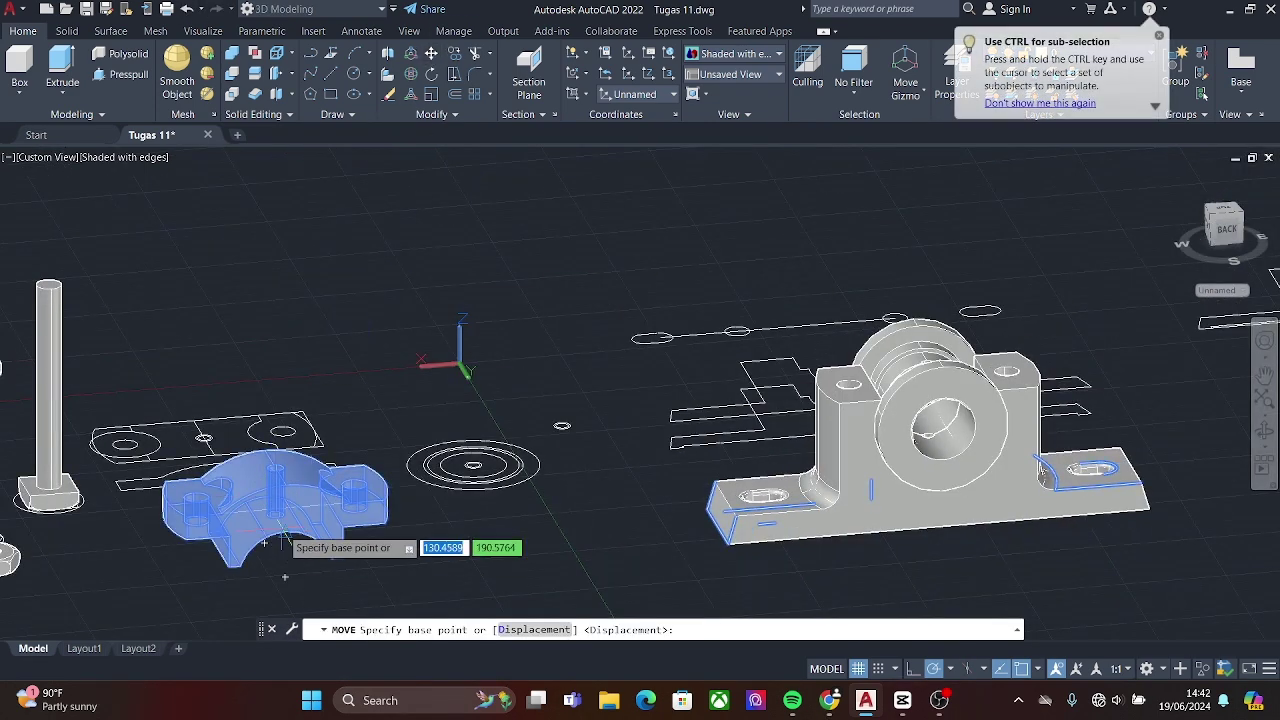
scroll(300, 530, up, 2)
middle_drag(310, 530, 305, 490)
scroll(296, 448, up, 1)
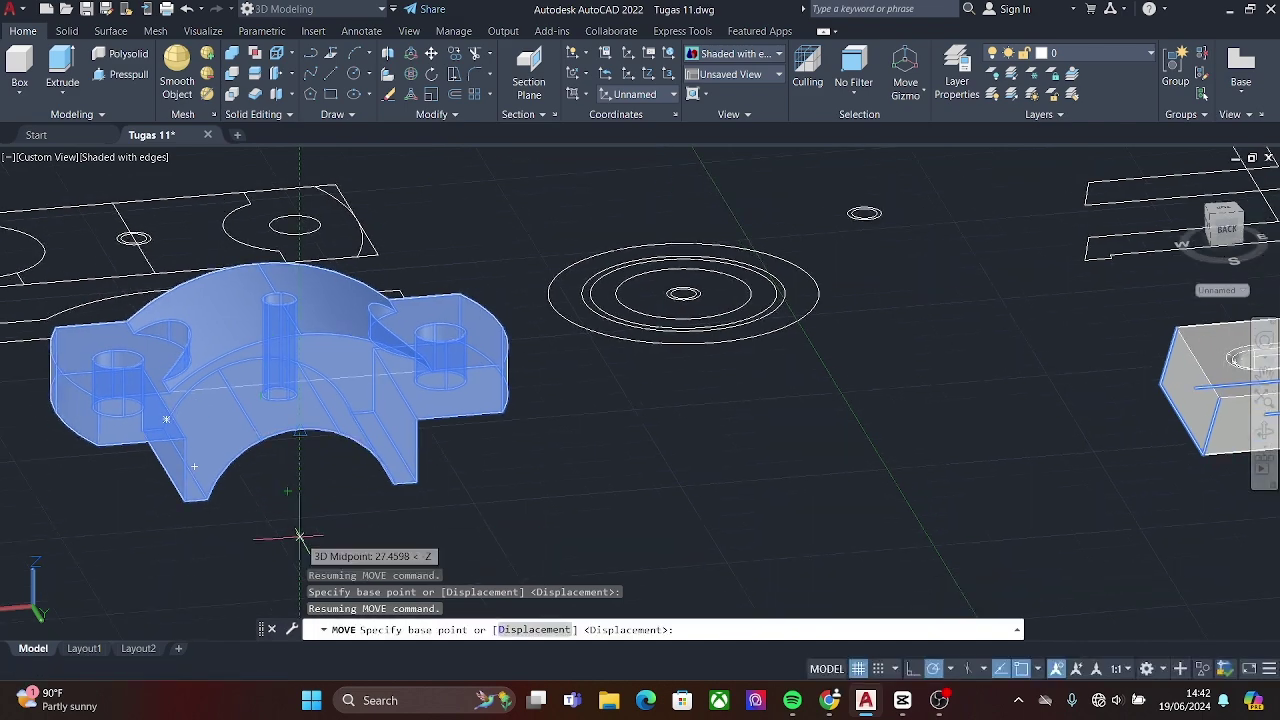
click(300, 436)
scroll(789, 326, up, 4)
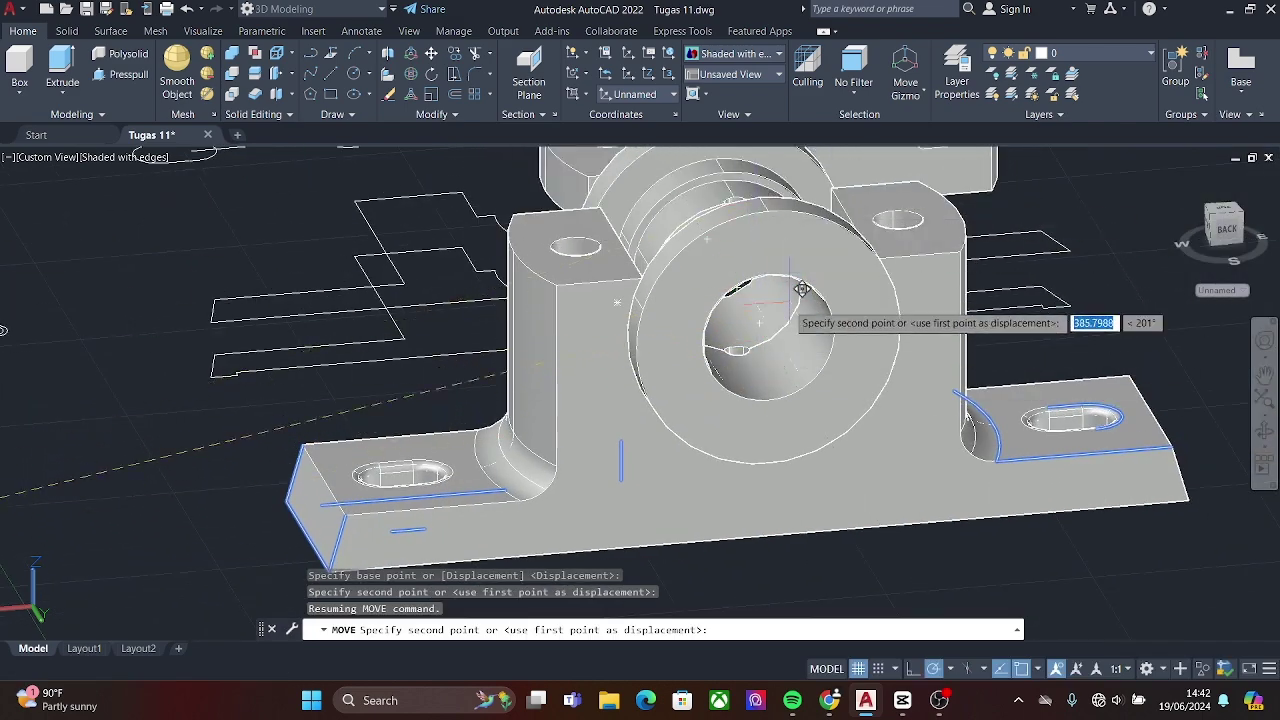
middle_drag(248, 514, 568, 367)
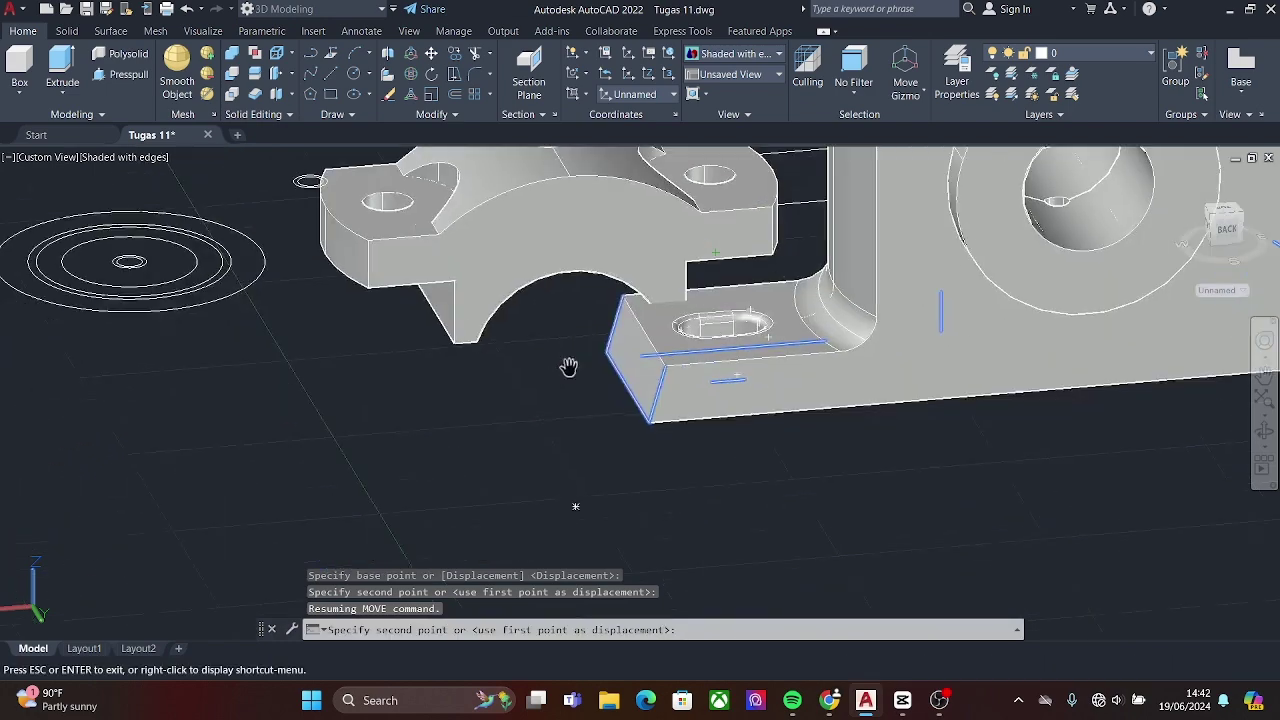
scroll(568, 367, down, 5)
- Seat the cap on top of the housing over the bushing and inspect it
click(340, 370)
shift+middle_drag(340, 370, 350, 437)
key(Return)
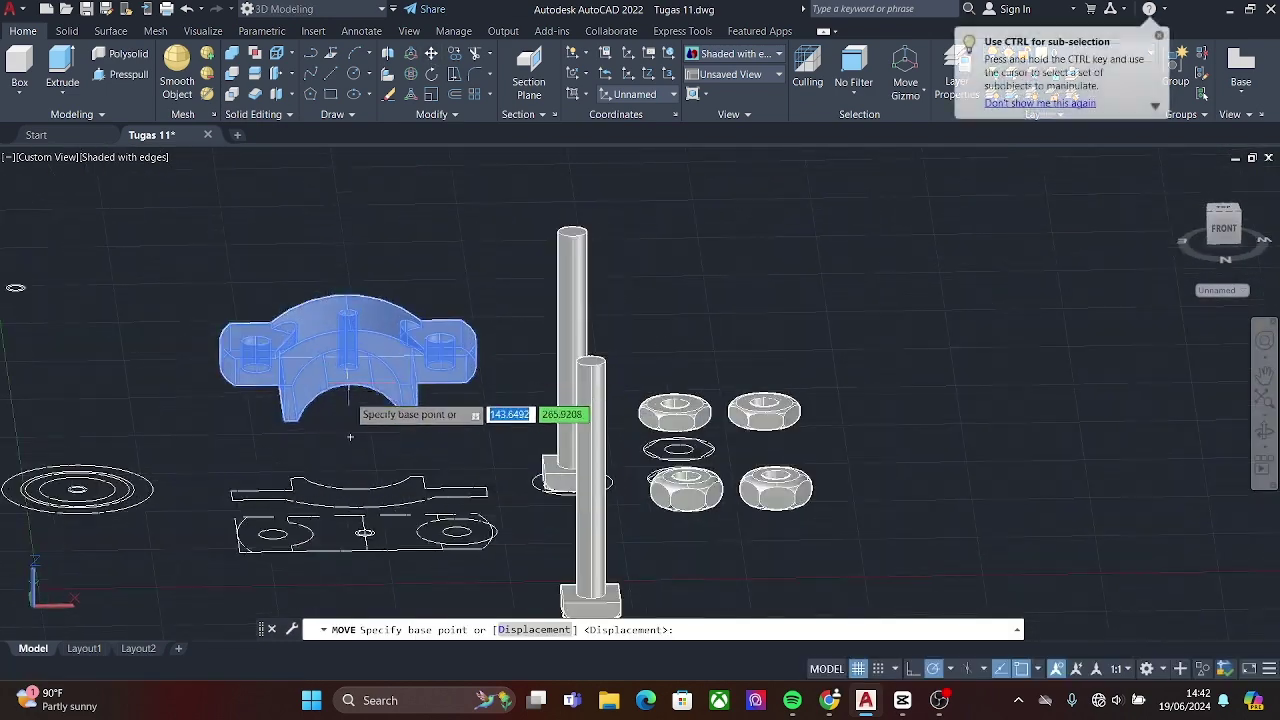
click(350, 437)
scroll(350, 437, up, 5)
scroll(214, 335, up, 5)
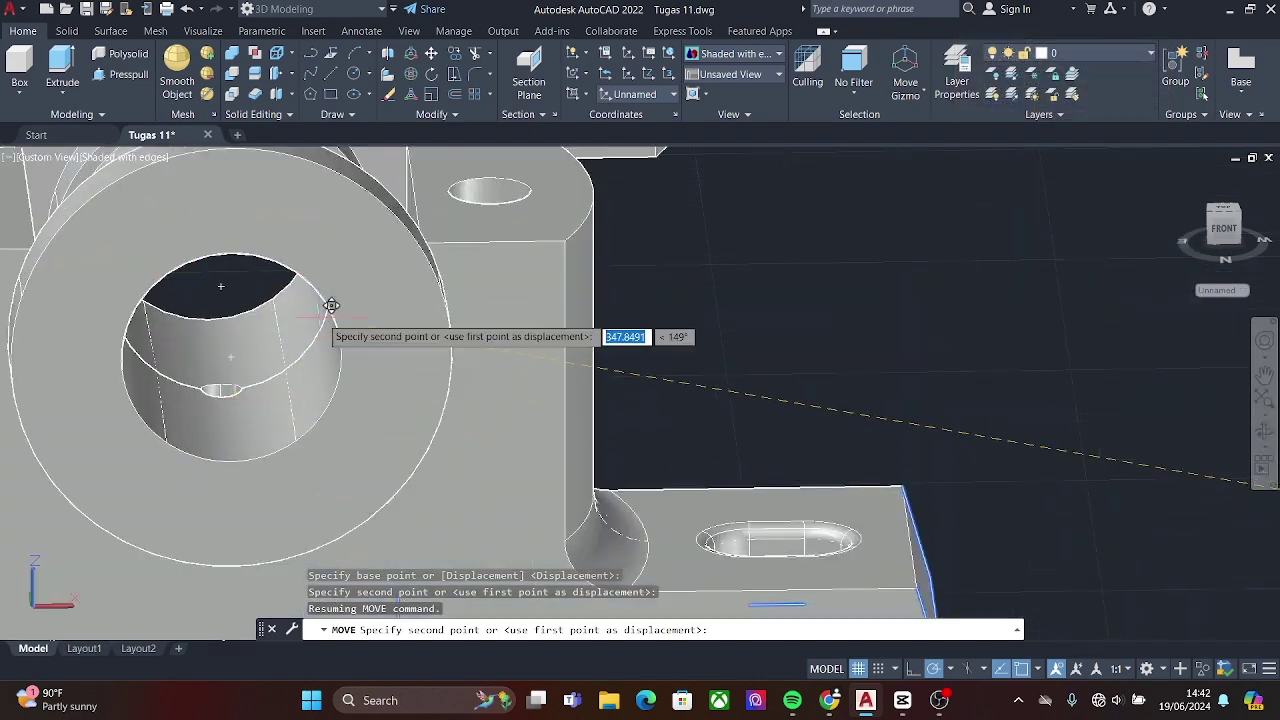
scroll(686, 383, down, 5)
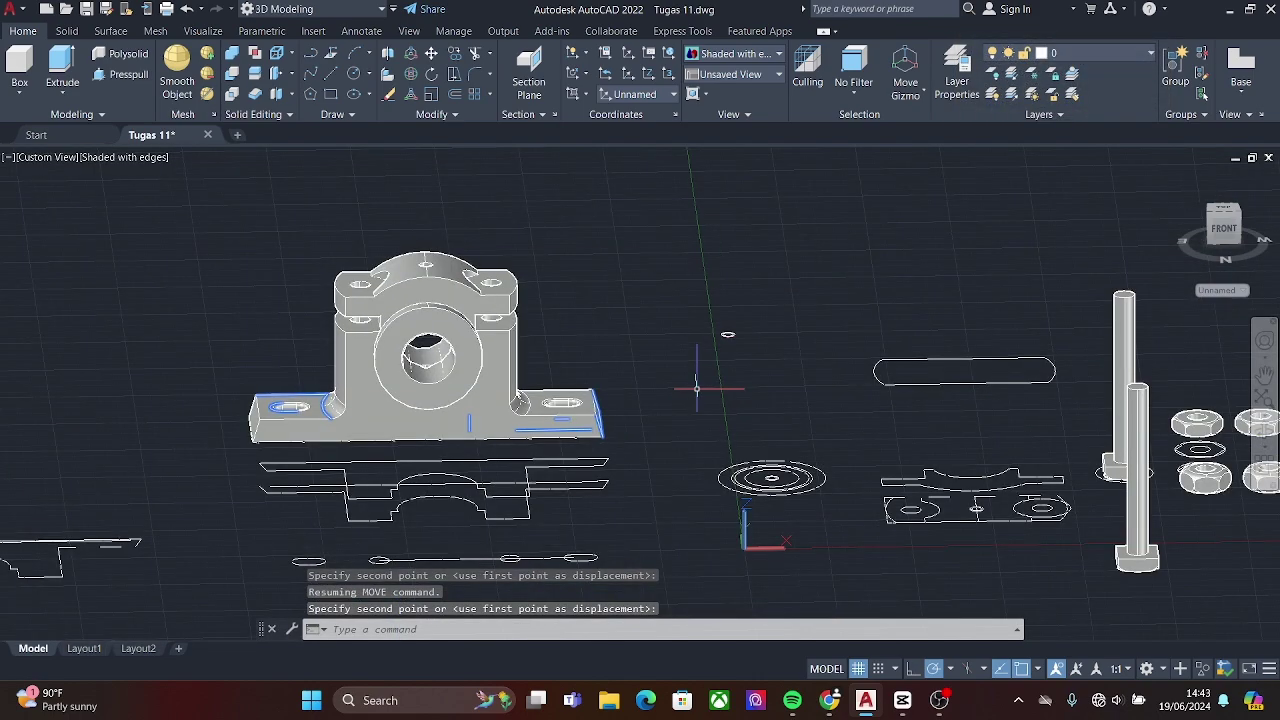
mouse_move(686, 383)
shift+middle_down()
mouse_move(651, 357)
mouse_move(953, 375)
shift+middle_up()
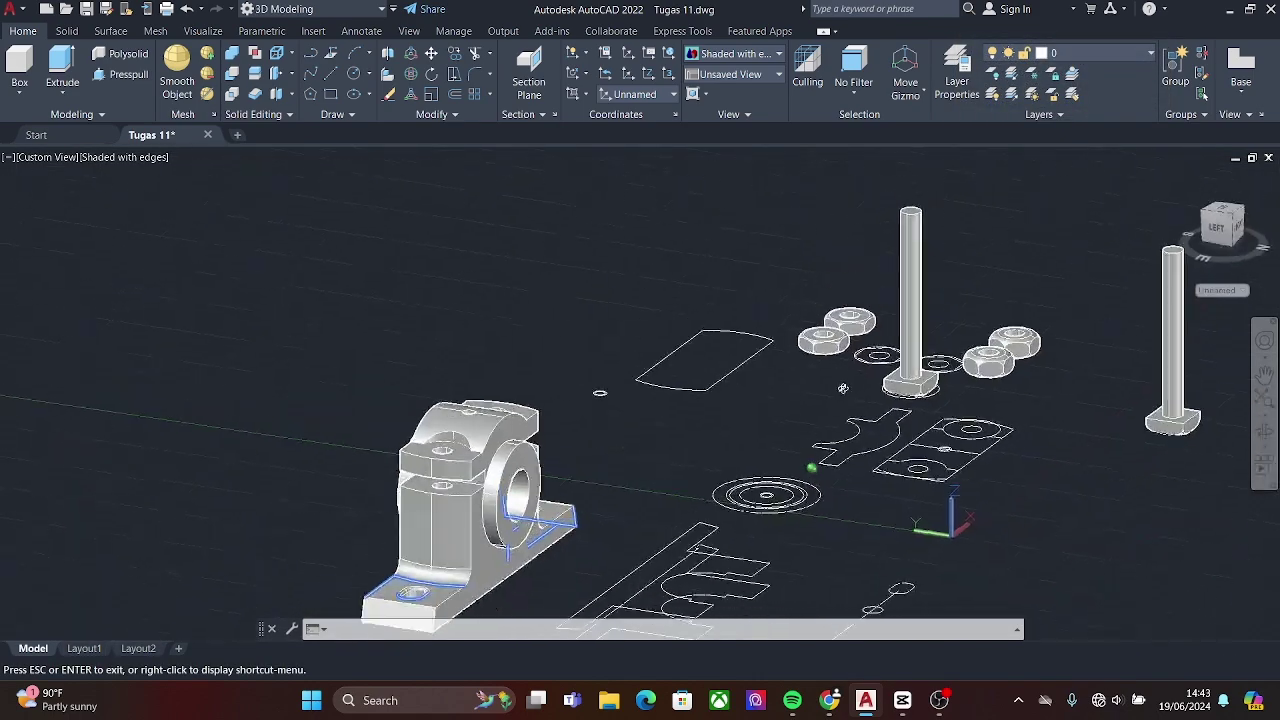
- Begin moving a bolt and orbit beneath the base to find its pocket, then cancel
scroll(686, 416, up, 2)
scroll(686, 416, up, 2)
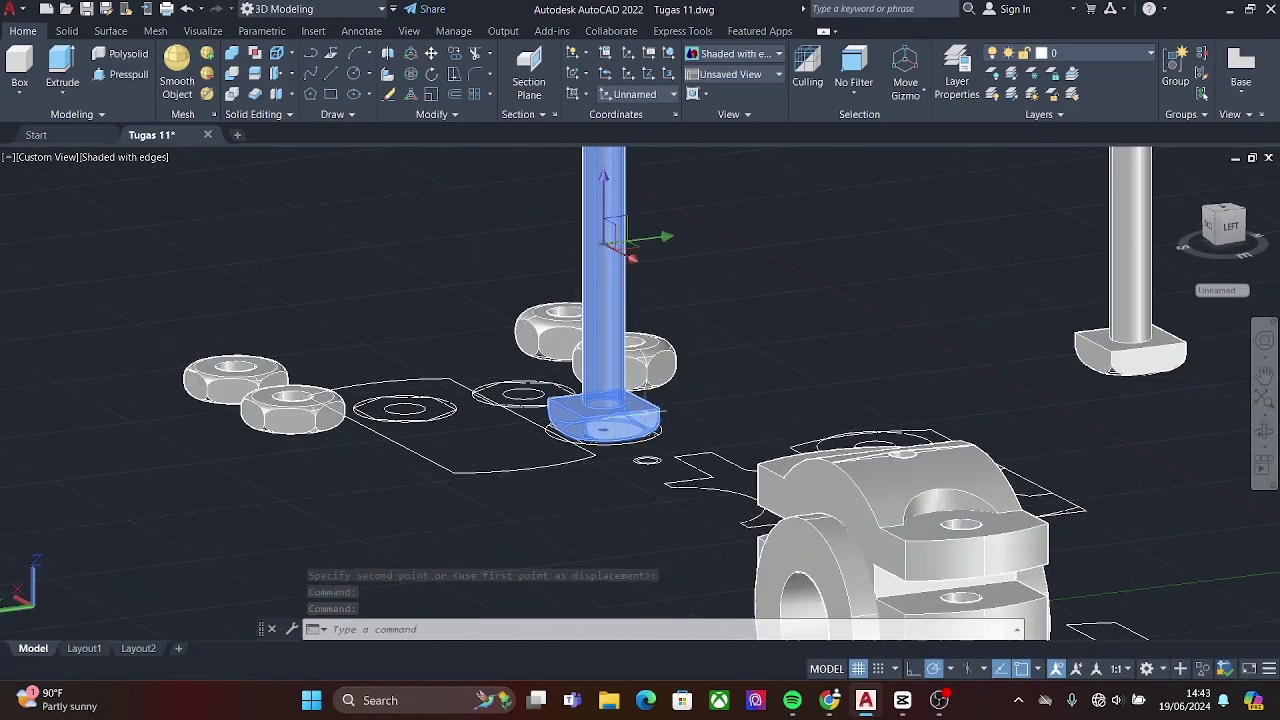
click(594, 434)
scroll(594, 434, up, 5)
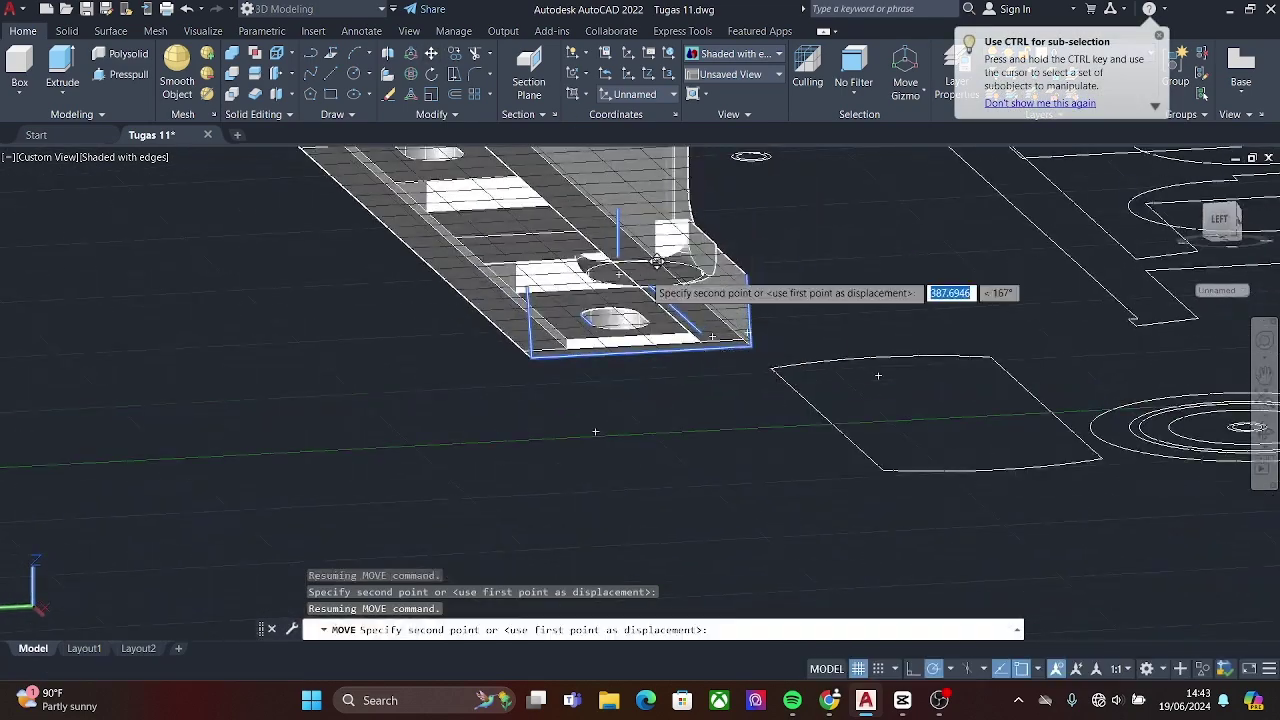
mouse_move(748, 323)
middle_down()
mouse_move(505, 231)
mouse_move(549, 258)
middle_up()
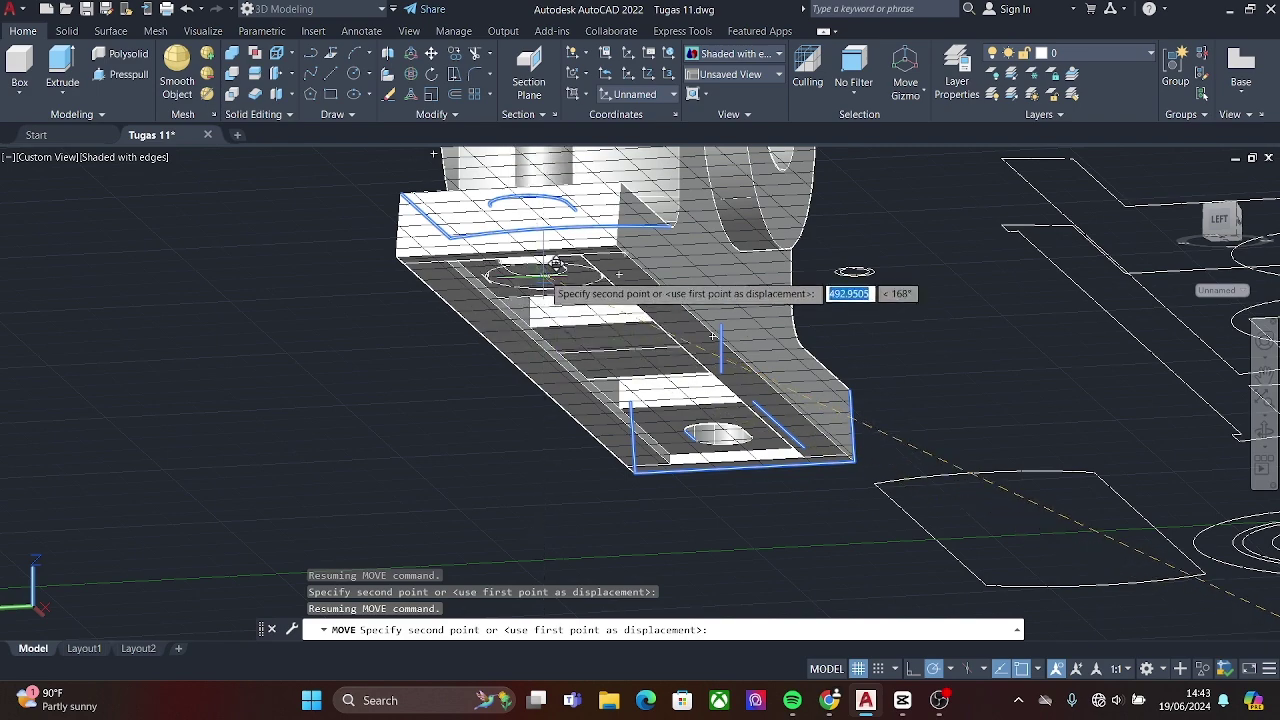
mouse_move(551, 262)
shift+middle_down()
mouse_move(920, 440)
mouse_move(646, 297)
shift+middle_up()
scroll(683, 271, down, 5)
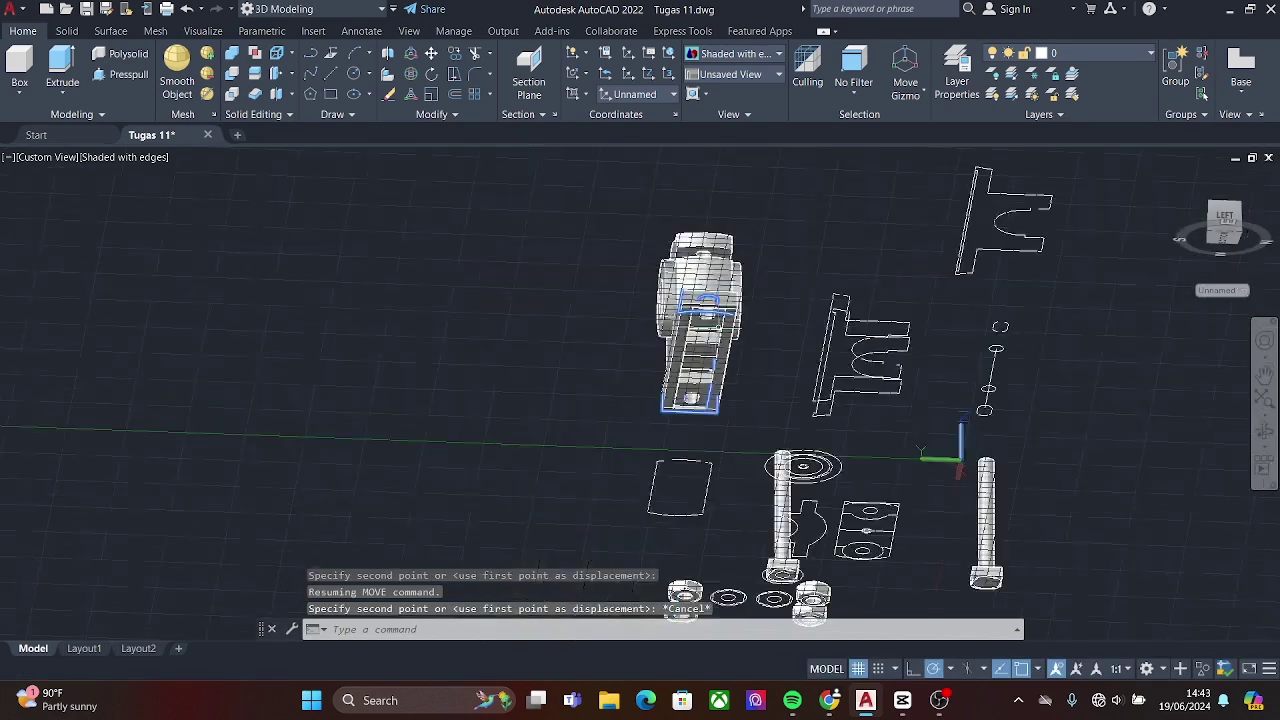
key(Escape)
- Retry the bolt move from the head's centre, then cancel again
shift+middle_drag(738, 373, 425, 334)
click(428, 56)
scroll(997, 518, up, 5)
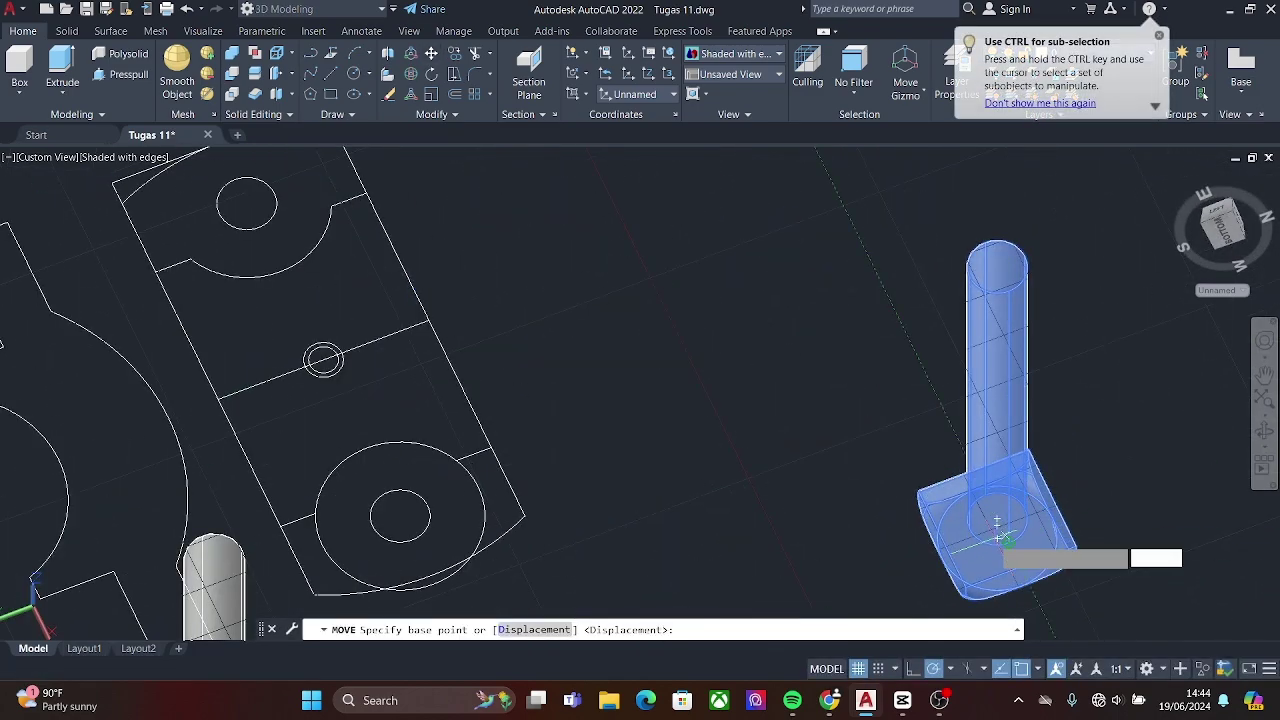
click(997, 522)
scroll(743, 471, down, 3)
scroll(310, 480, up, 3)
scroll(303, 315, up, 2)
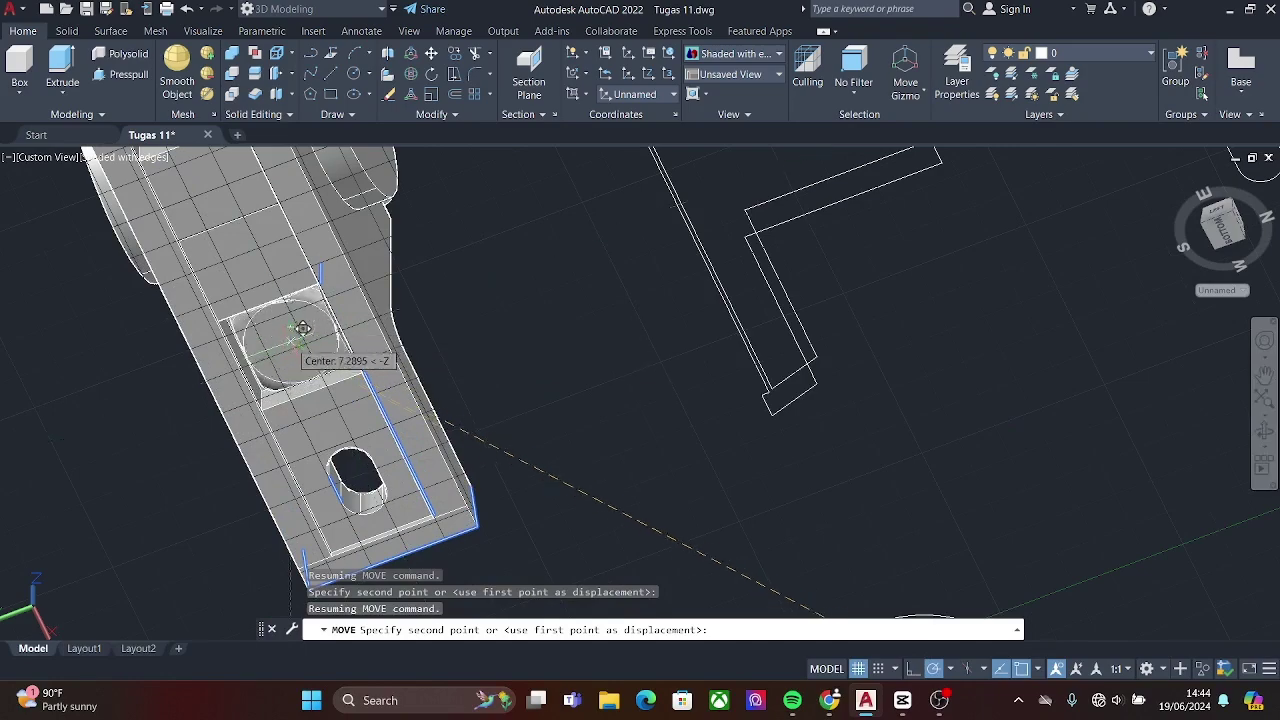
scroll(690, 513, down, 4)
key(Escape)
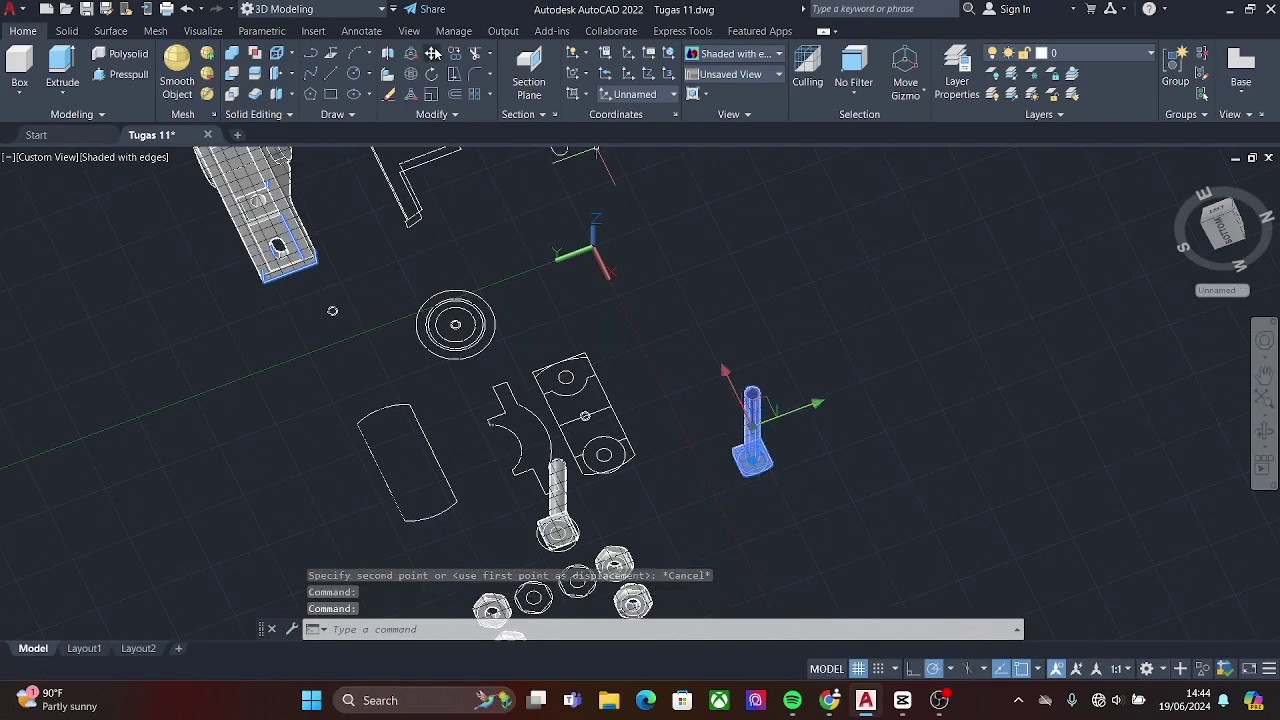
- Move the first bolt so its head sits centred in the square pocket under the base
click(432, 53)
scroll(760, 460, up, 5)
click(531, 294)
scroll(531, 294, down, 2)
scroll(333, 342, down, 3)
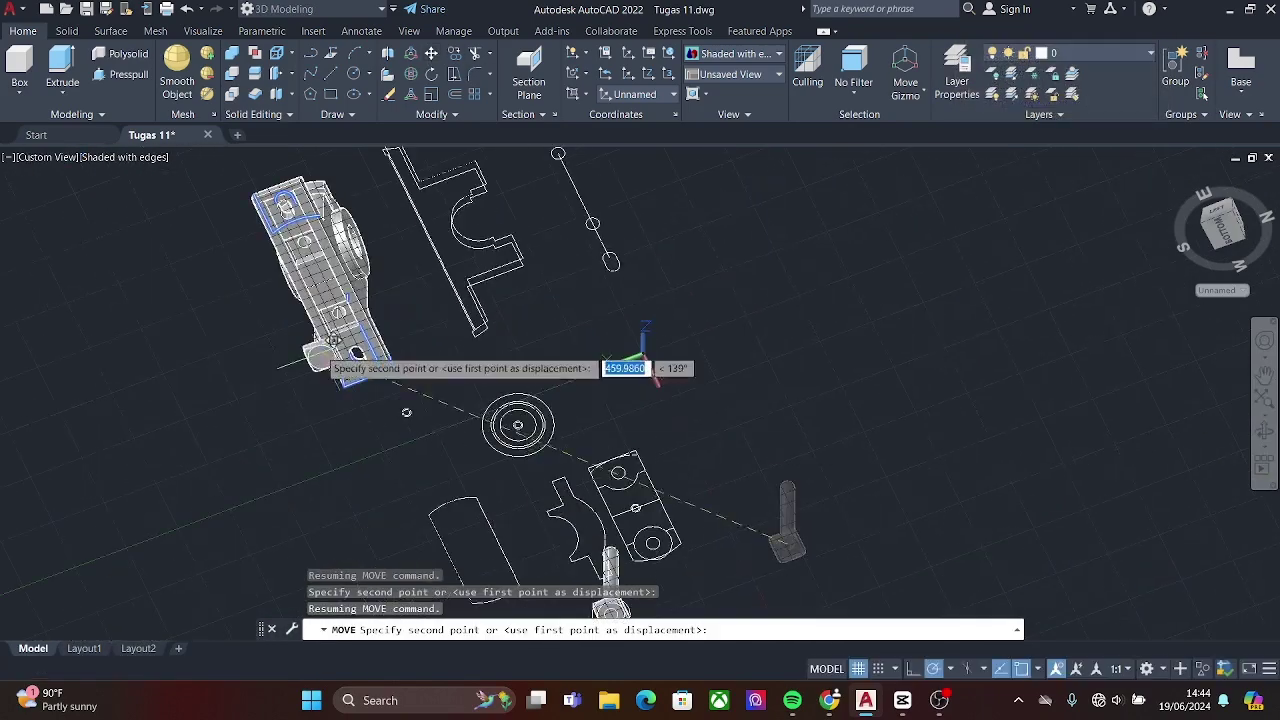
scroll(340, 345, up, 5)
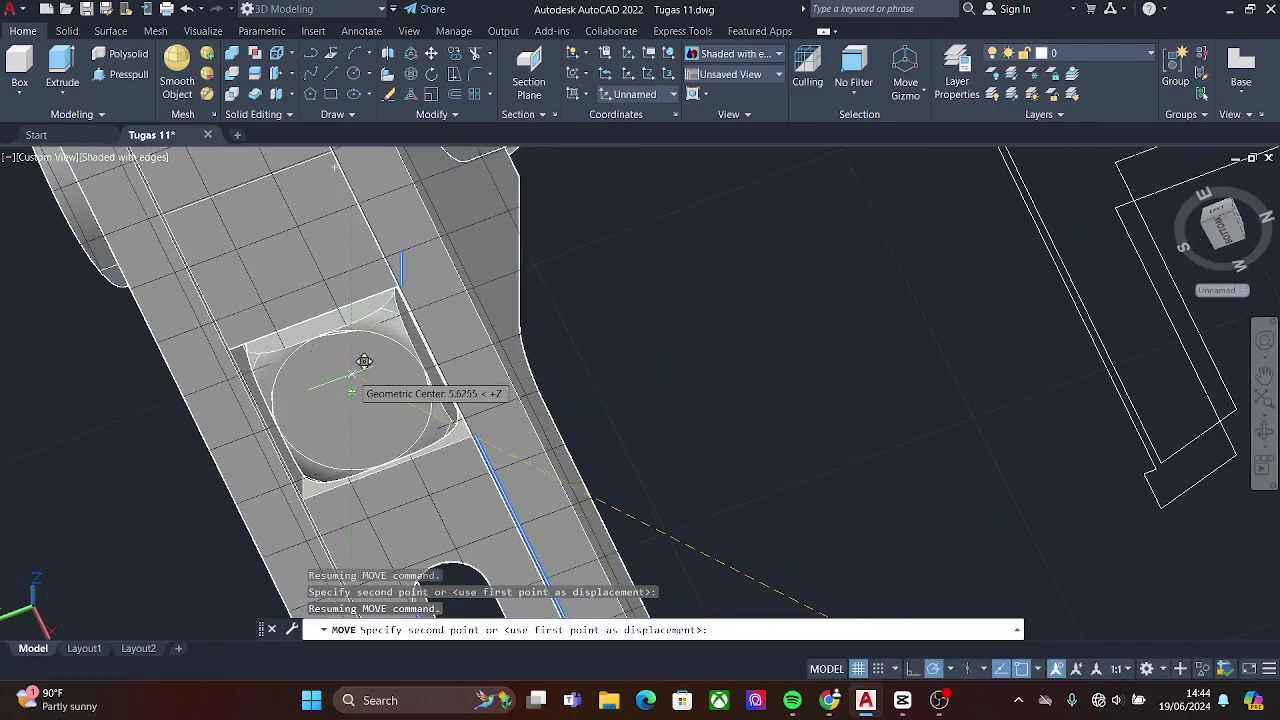
click(364, 361)
shift+middle_drag(364, 361, 614, 632)
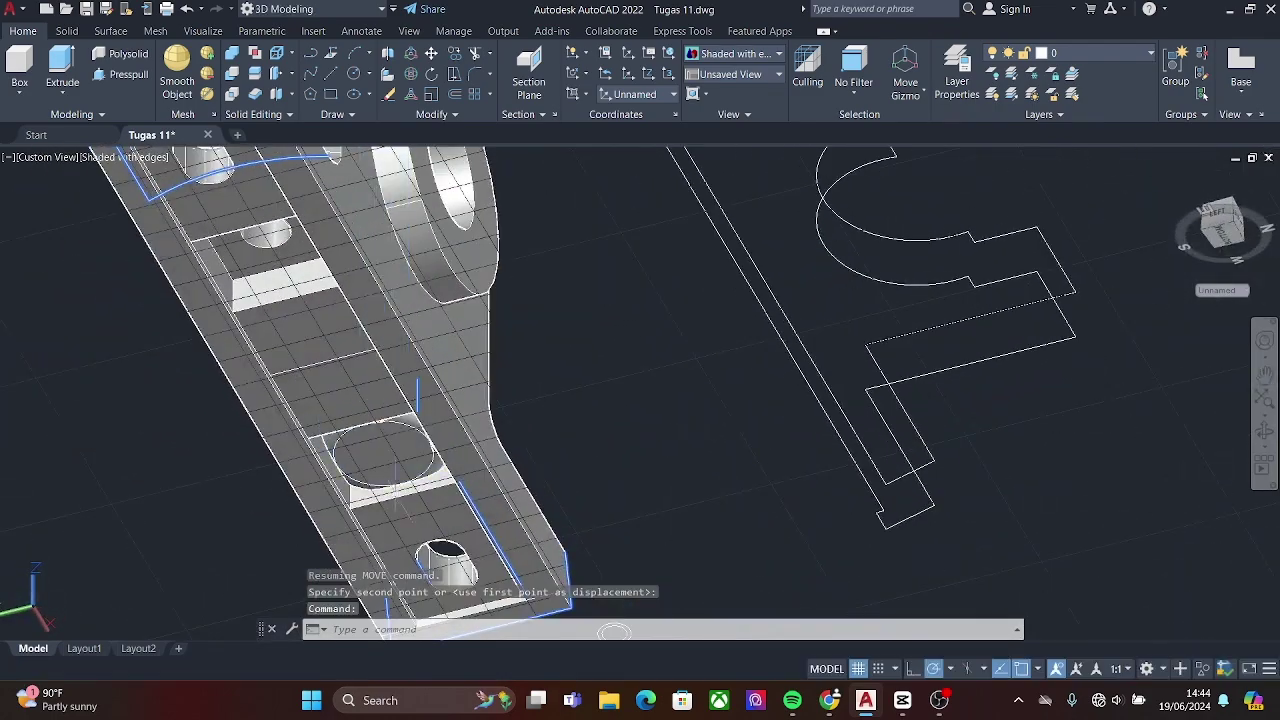
- Seat the second bolt's head centred in its pocket beneath the base
scroll(614, 600, down, 5)
middle_drag(531, 557, 241, 407)
scroll(527, 560, up, 5)
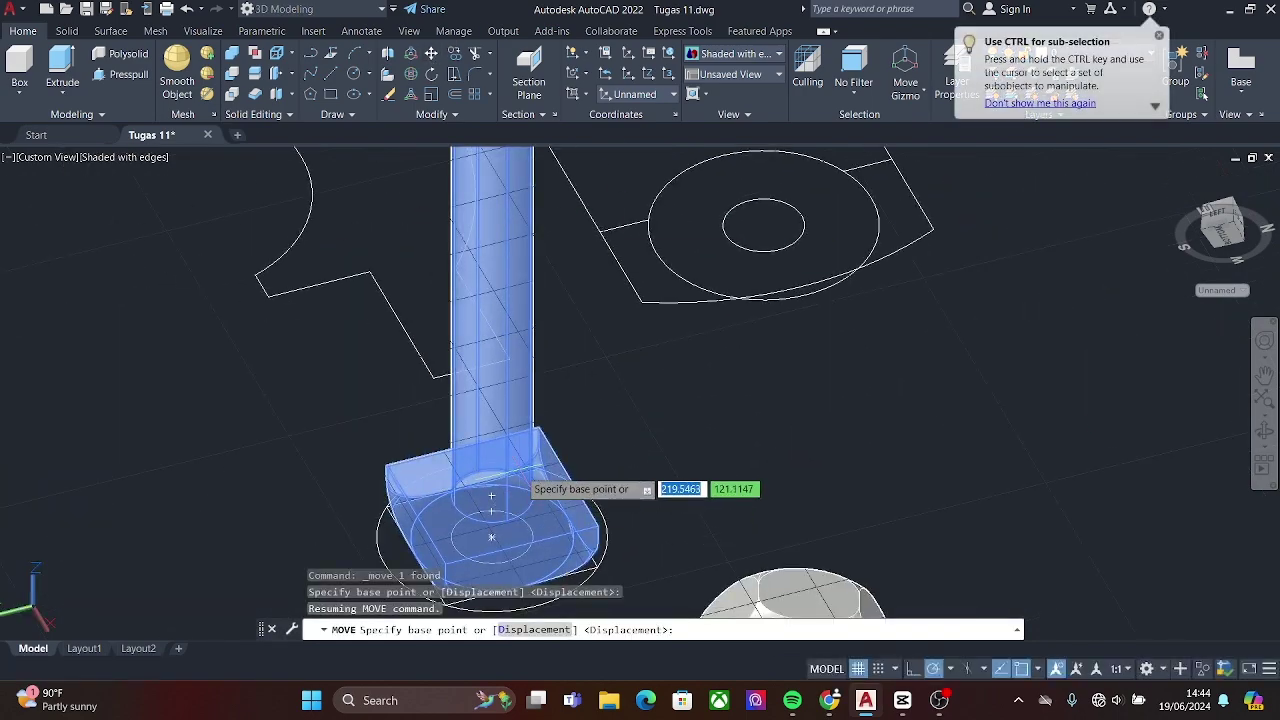
click(505, 485)
scroll(505, 485, down, 5)
scroll(400, 400, up, 3)
scroll(591, 361, up, 4)
click(591, 361)
scroll(591, 361, down, 5)
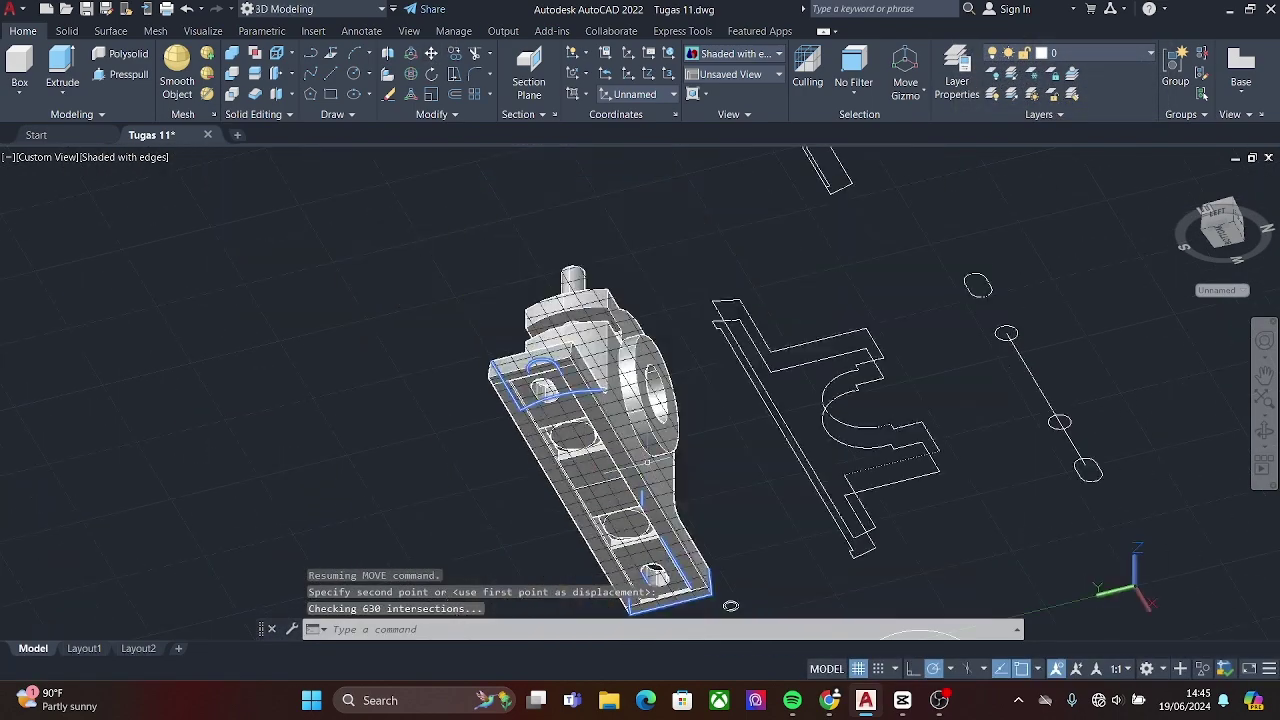
shift+middle_drag(591, 361, 560, 440)
scroll(560, 440, down, 2)
scroll(555, 440, up, 2)
- Start moving a hex nut with M and pick its base point
scroll(125, 440, up, 3)
click(100, 440)
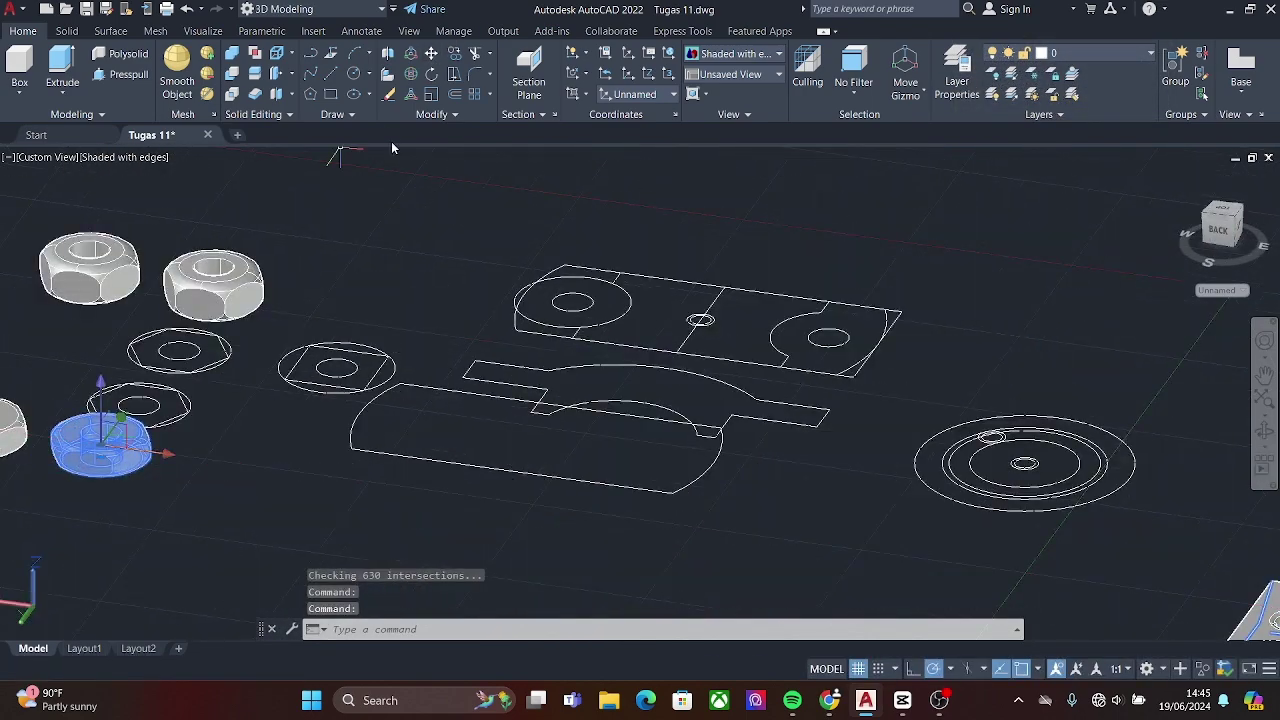
text(m)
key(Return)
scroll(90, 455, up, 1)
click(91, 440)
scroll(91, 440, down, 5)
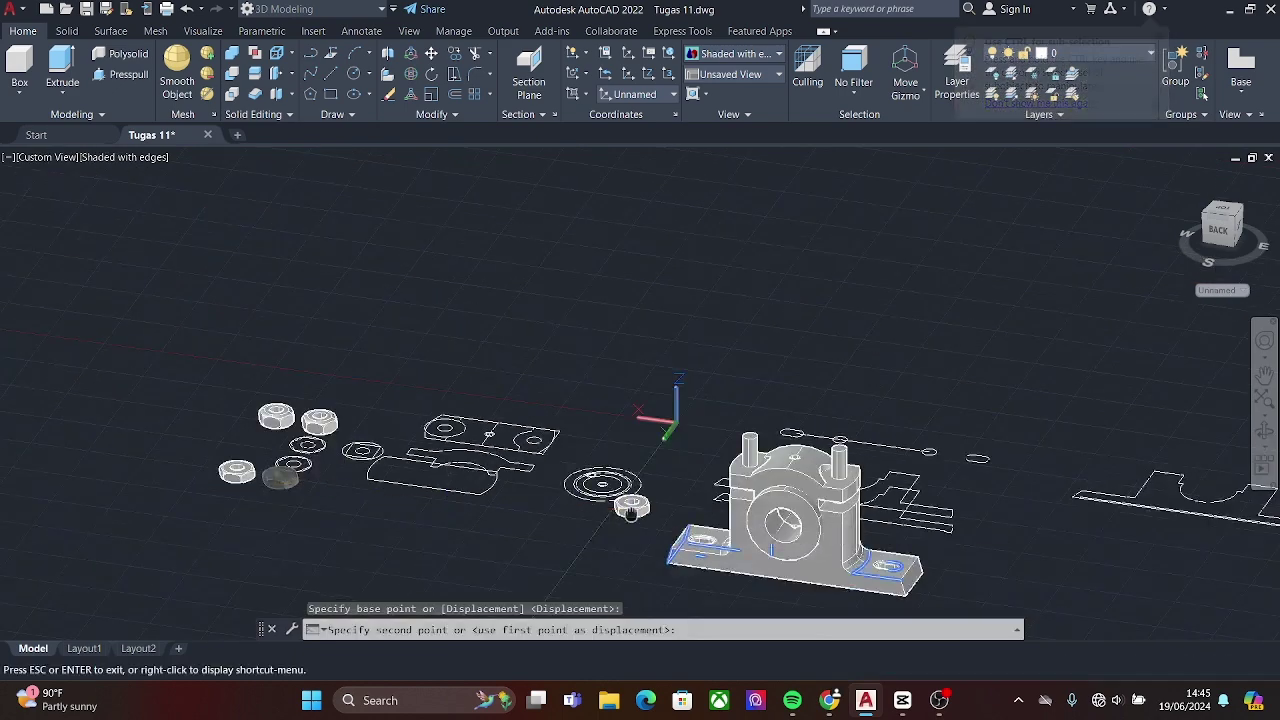
scroll(457, 523, up, 4)
click(371, 457)
scroll(207, 518, down, 4)
- Restart the nut move from a new base point, then cancel it
key(Return)
scroll(207, 518, up, 3)
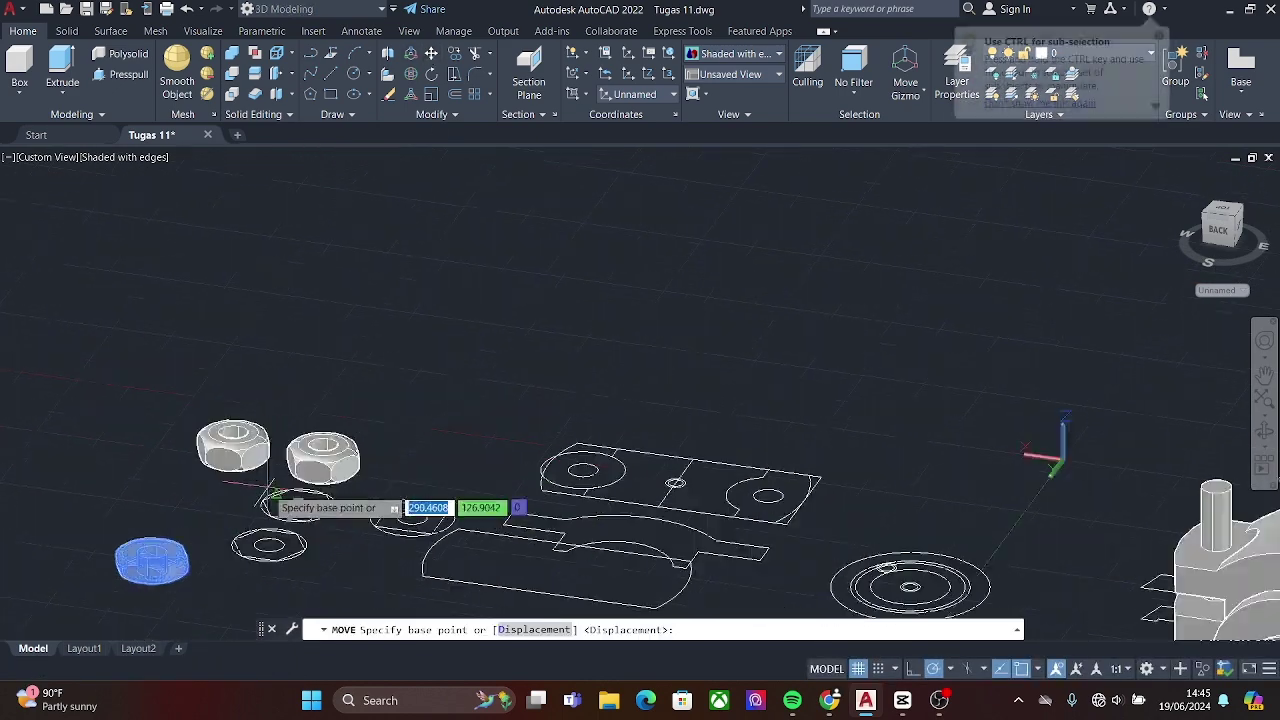
click(150, 500)
scroll(150, 500, down, 4)
scroll(748, 505, up, 1)
key(Escape)
- Move the left hex nut from its centre onto the left bolt atop the cap
click(85, 388)
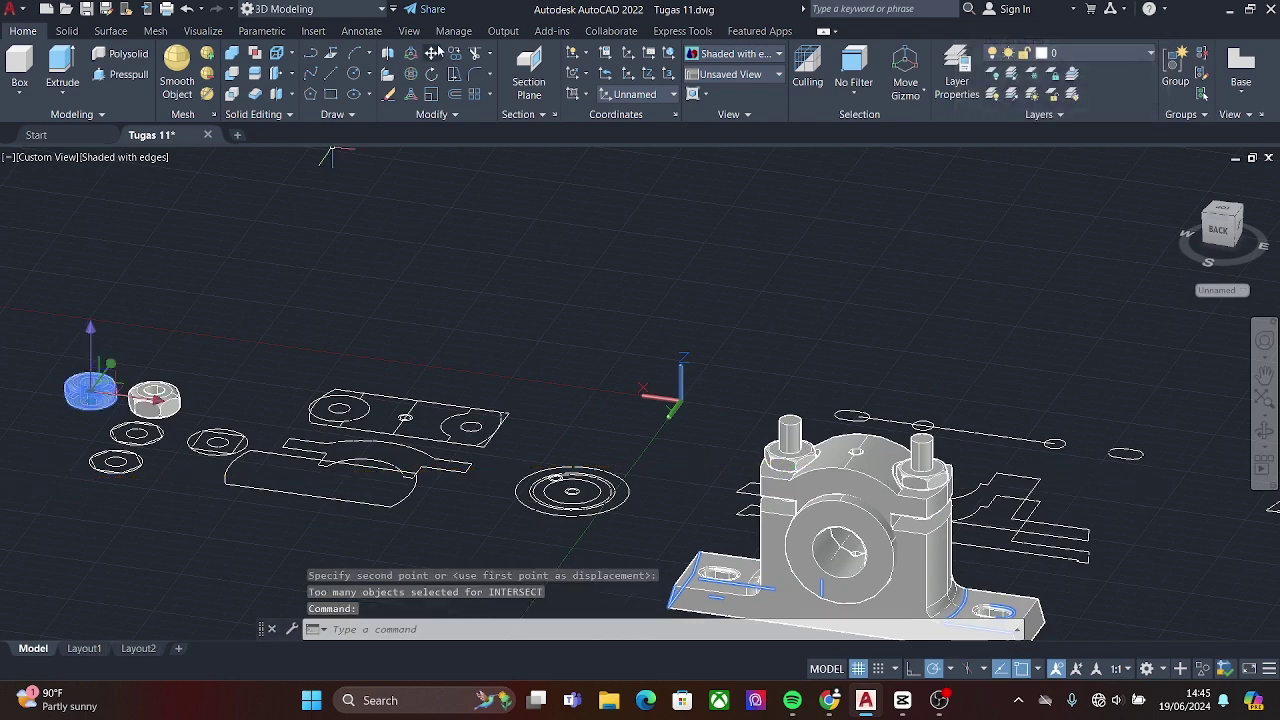
text(m)
key(Return)
scroll(89, 381, up, 3)
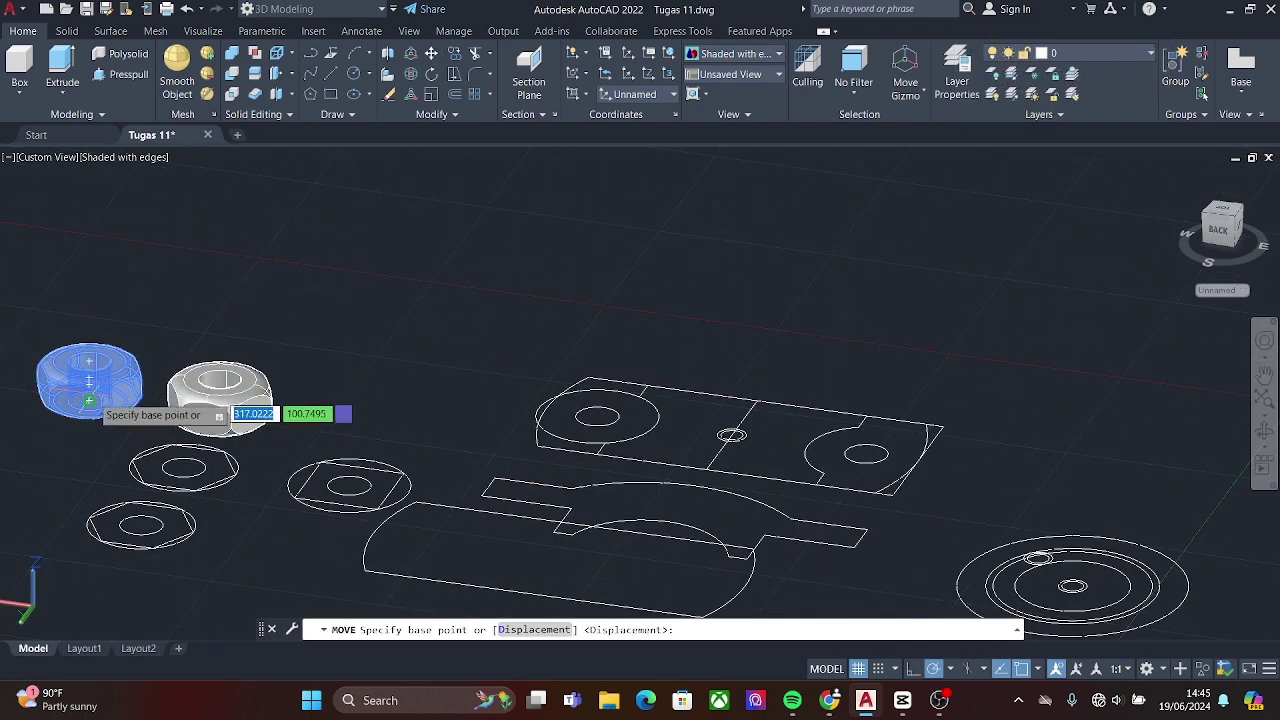
click(89, 400)
scroll(89, 400, down, 3)
scroll(857, 503, up, 2)
scroll(603, 480, up, 2)
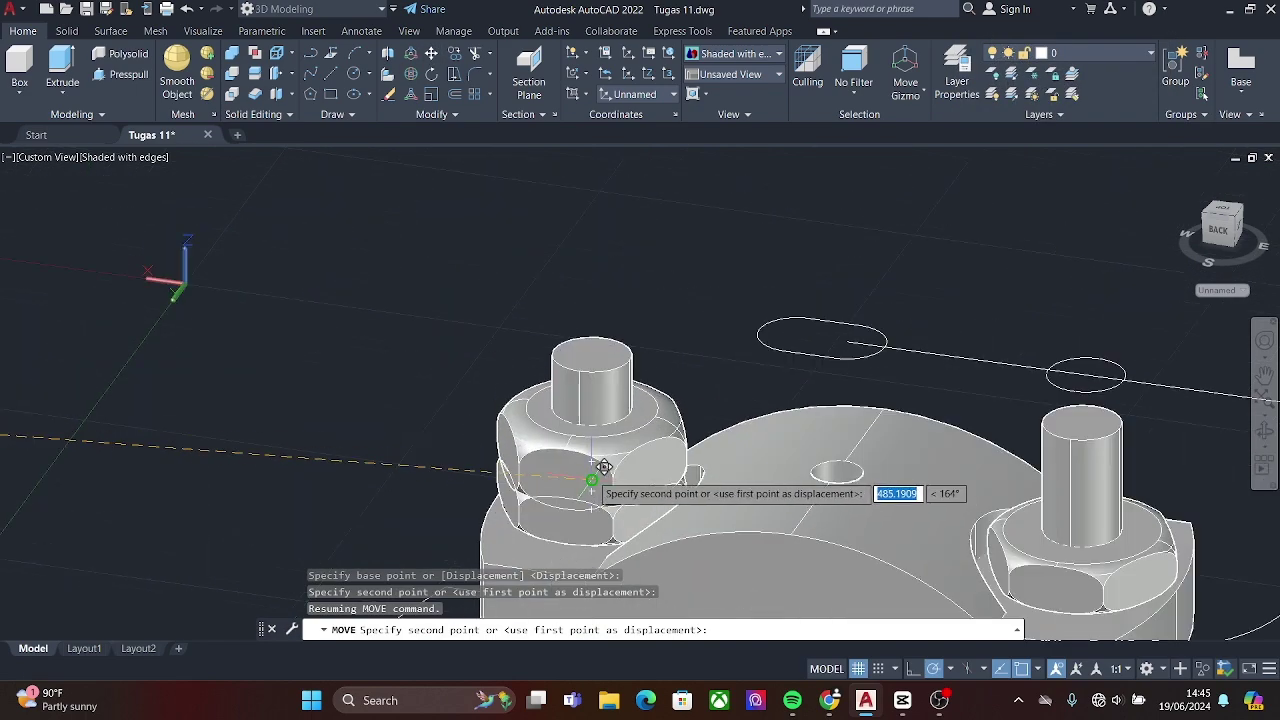
shift+middle_drag(603, 449, 578, 507)
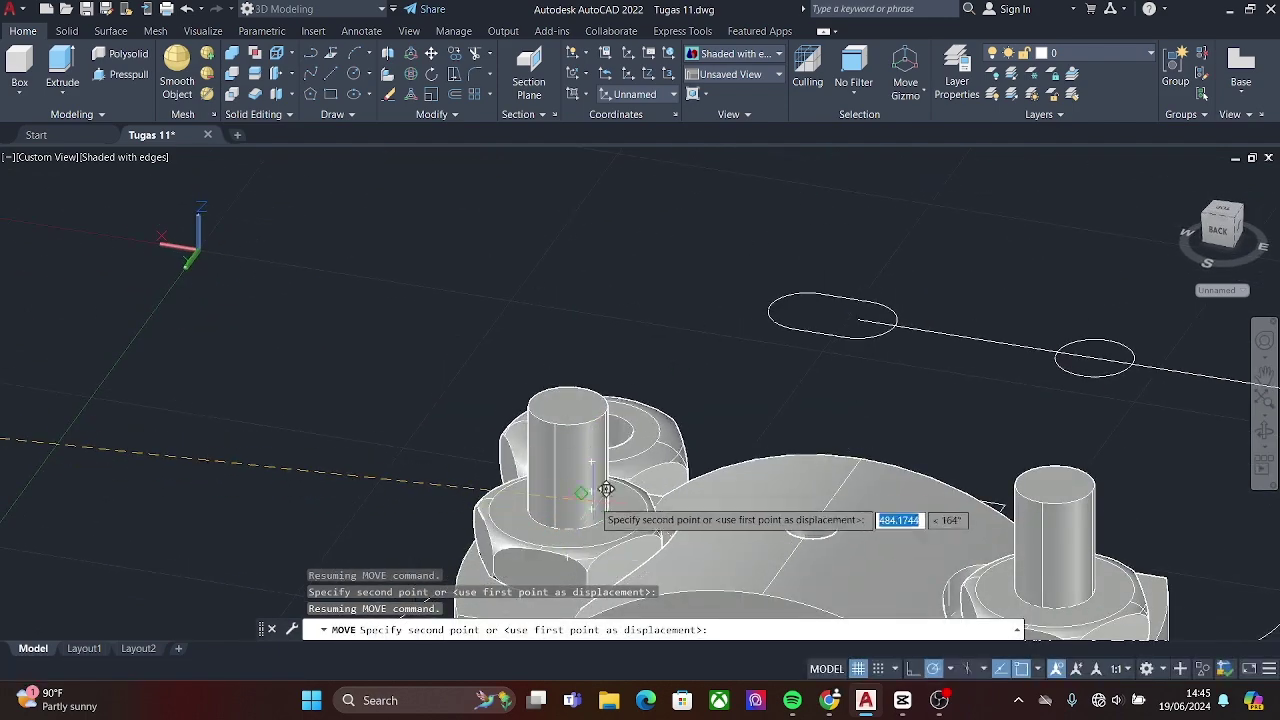
click(614, 508)
scroll(1268, 522, down, 3)
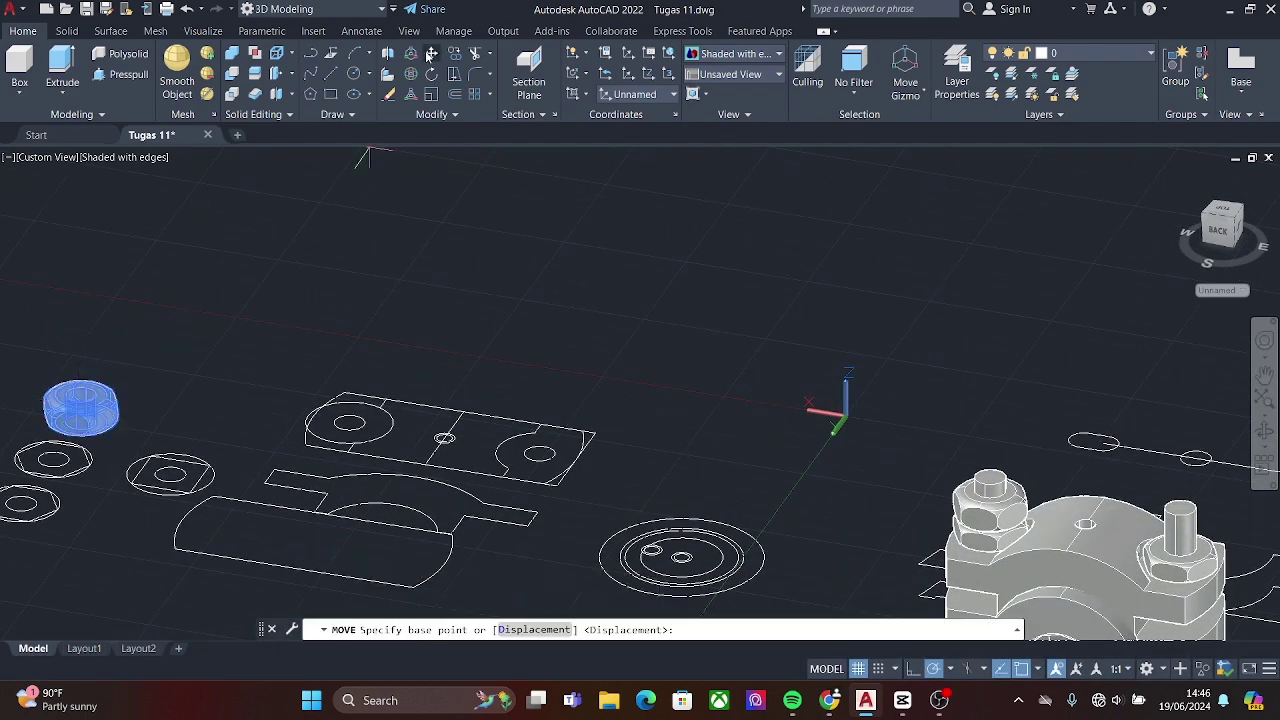
scroll(90, 410, up, 2)
- Pick the next hex nut's base point to begin placing it
click(230, 378)
scroll(600, 400, down, 2)
scroll(855, 503, up, 2)
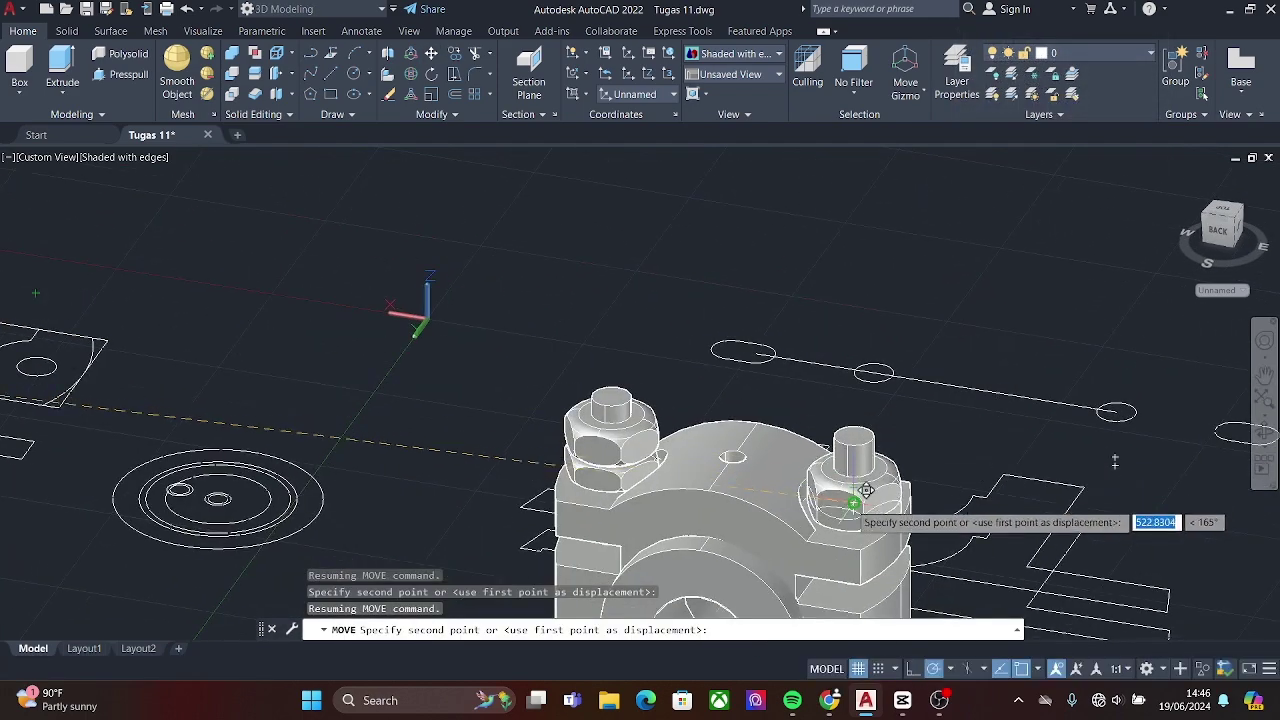